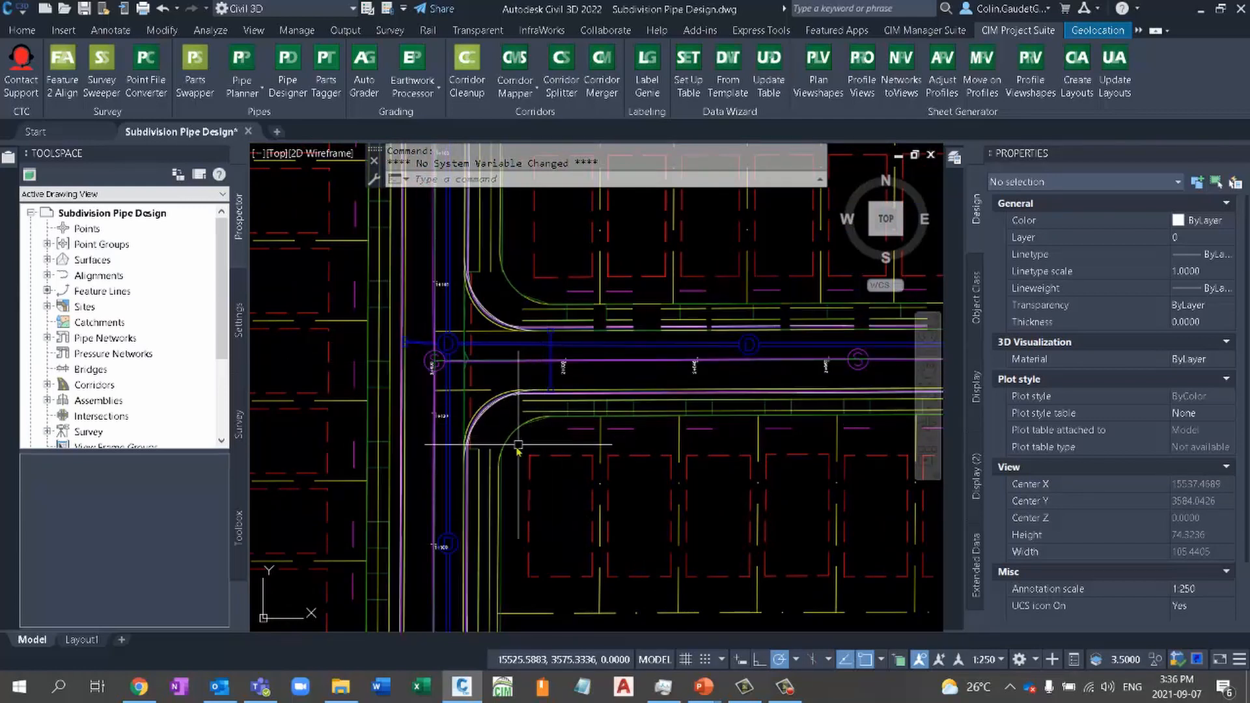
- Examine the subdivision plan and the profile views of STREET 1, STREET 2 and STREET 3
scroll(543, 438, "down", 4)
scroll(448, 478, "down", 3)
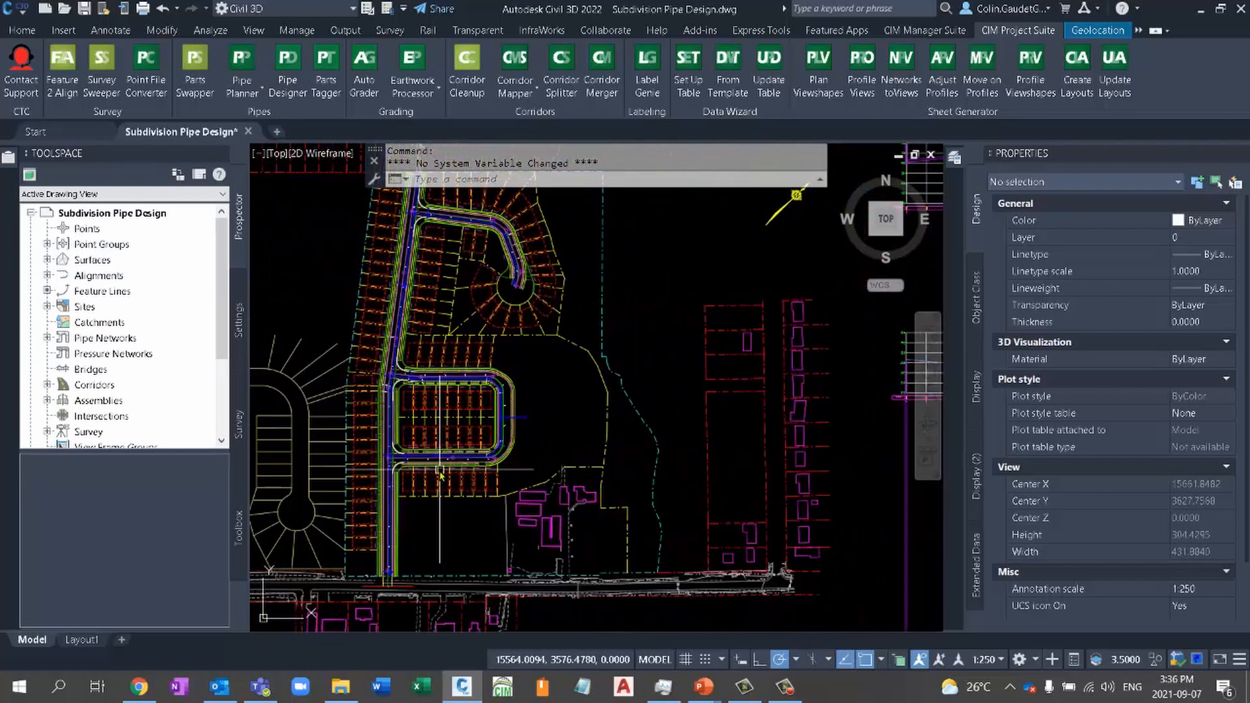
scroll(711, 452, "down", 3)
middle_click_drag(712, 452, 490, 519)
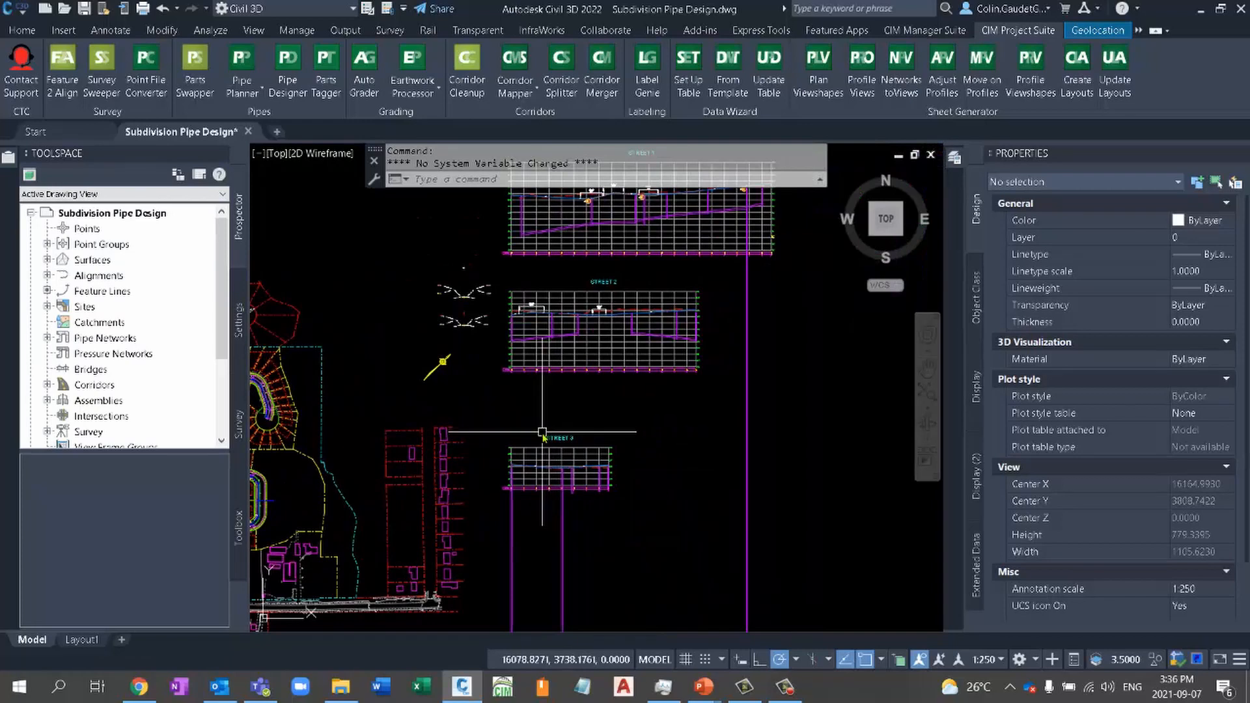
middle_click_drag(622, 408, 624, 447)
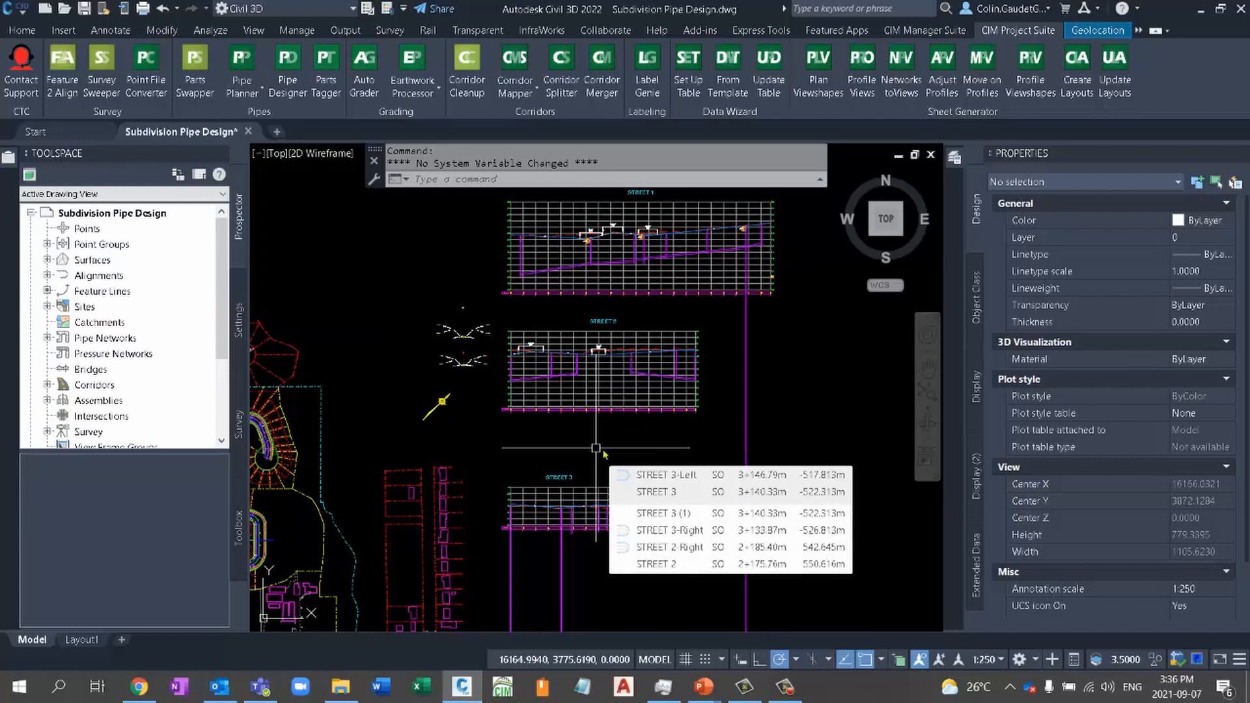
middle_click_drag(604, 454, 799, 395)
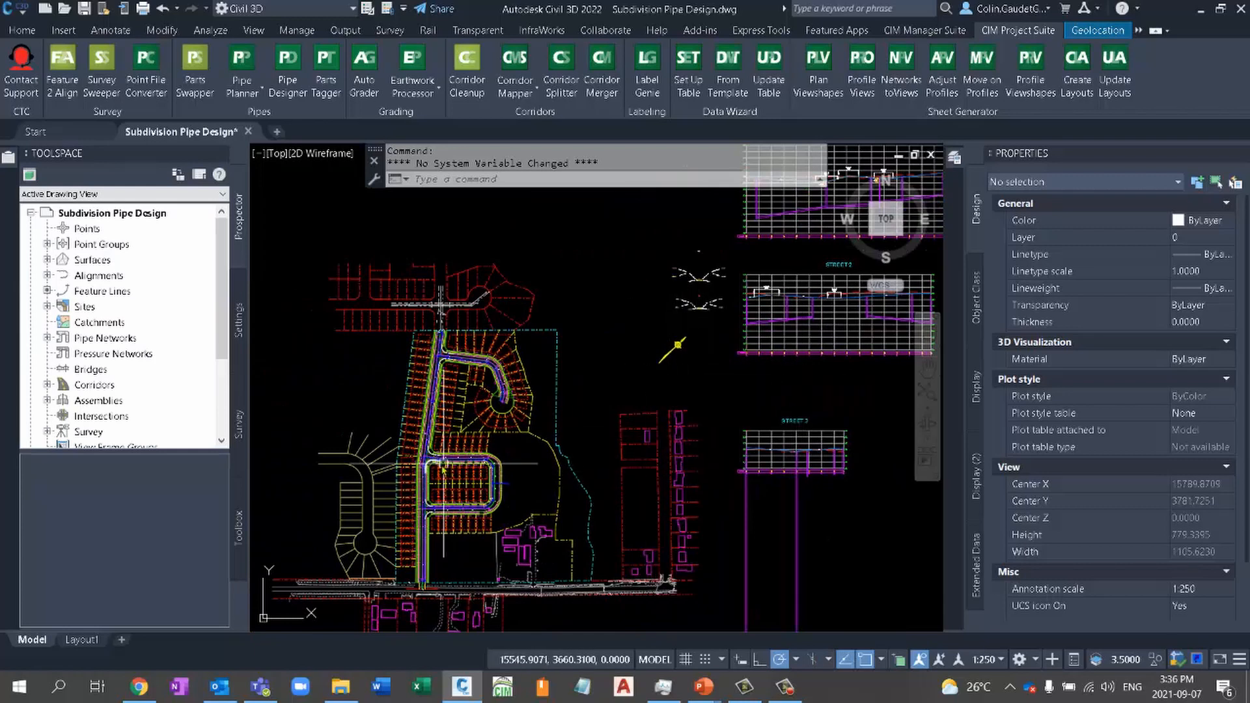
middle_click_drag(814, 514, 578, 531)
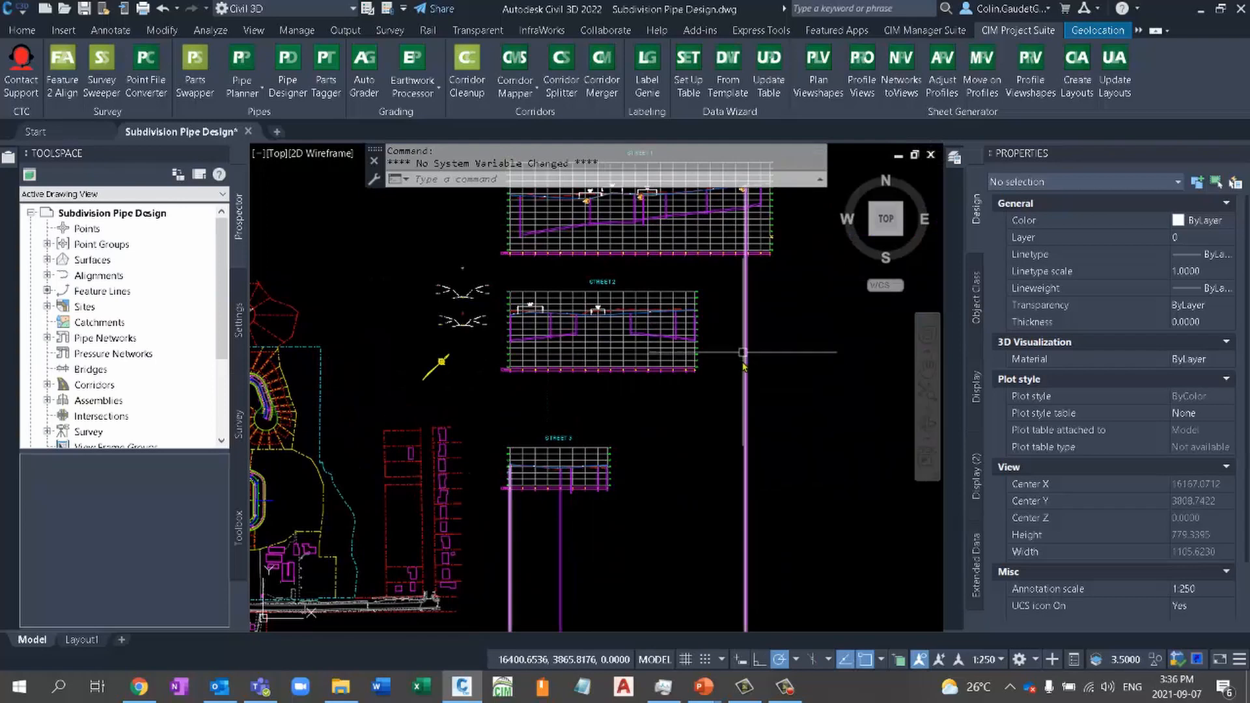
scroll(569, 383, "down", 2)
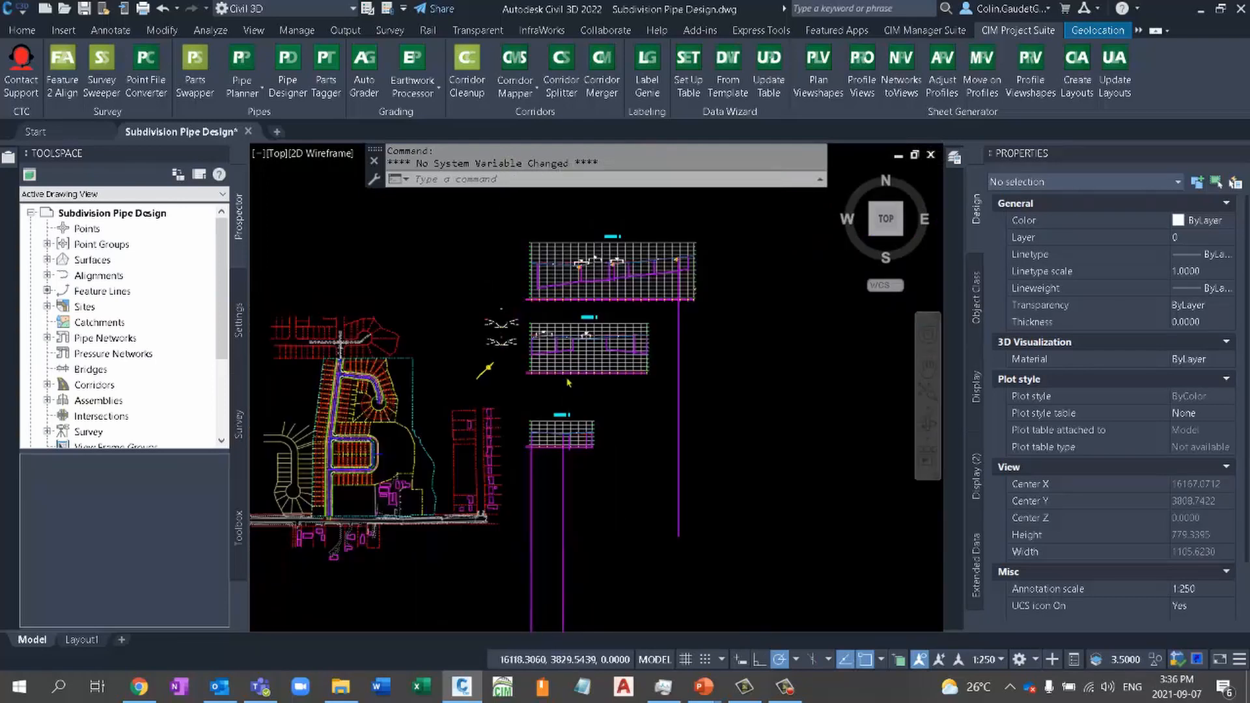
scroll(568, 383, "down", 4)
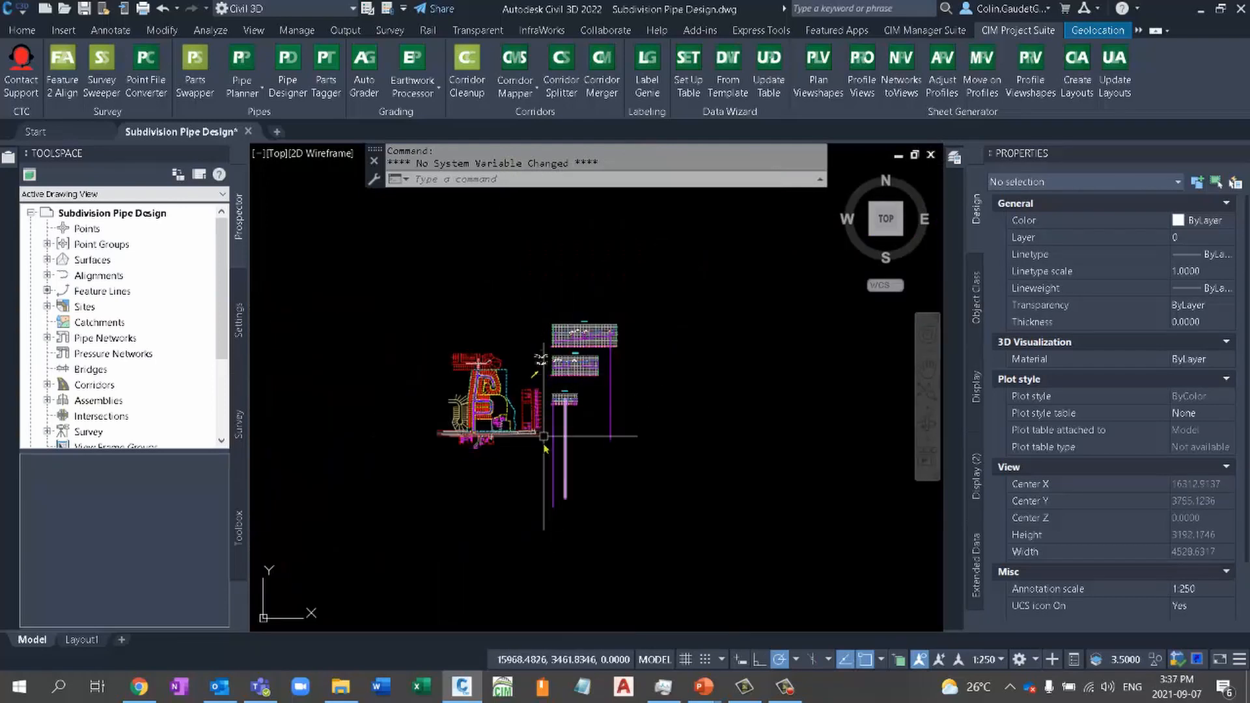
- Set the STREET 3 profile view's user-specified minimum elevation to 326 m
scroll(558, 404, "up", 8)
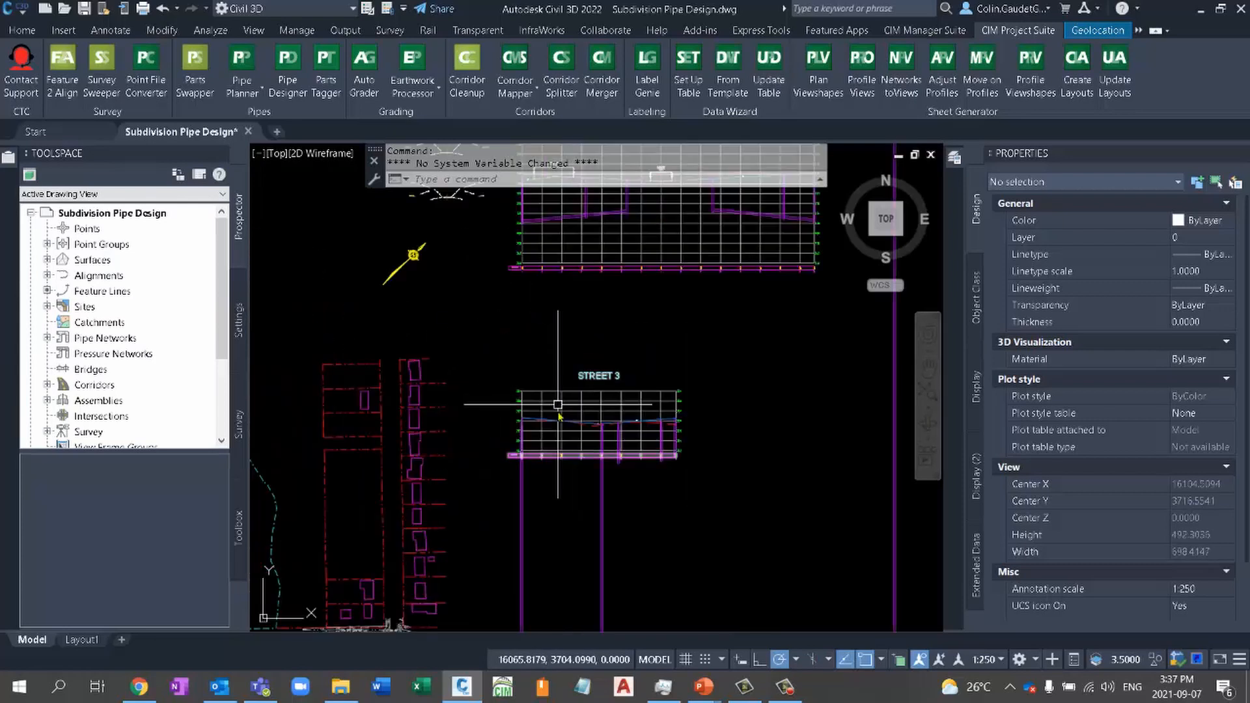
scroll(556, 502, "up", 2)
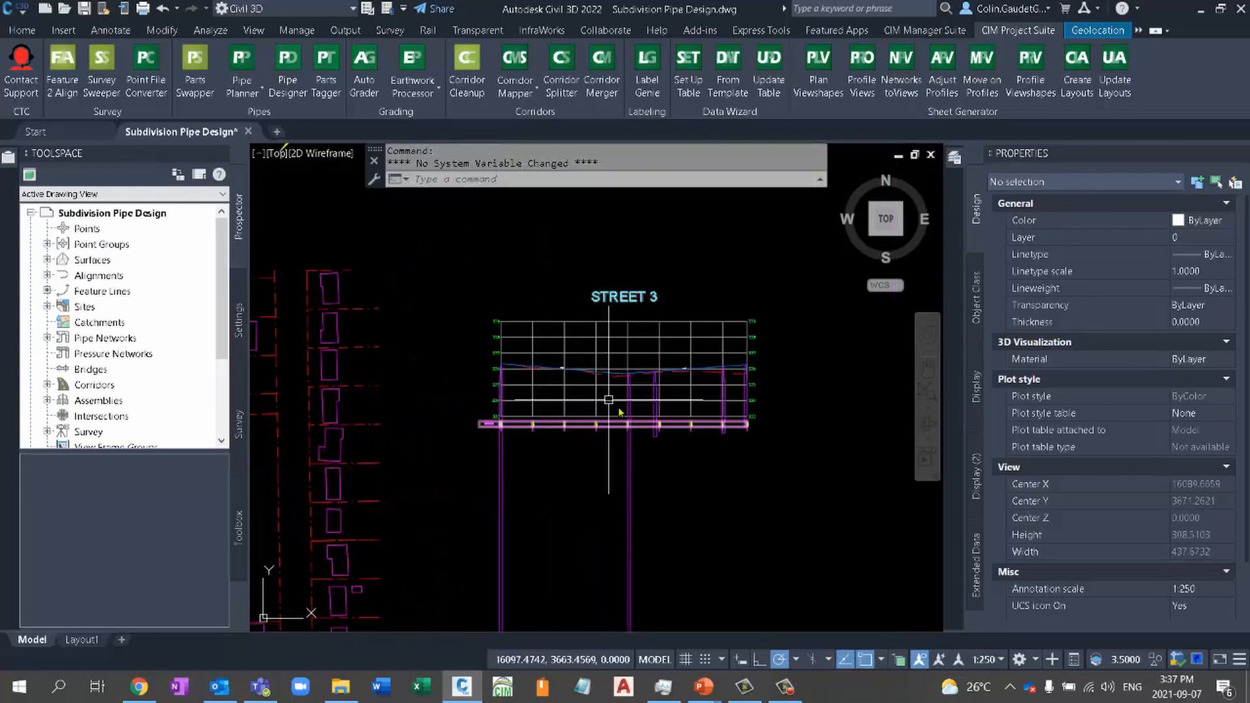
scroll(684, 456, "up", 2)
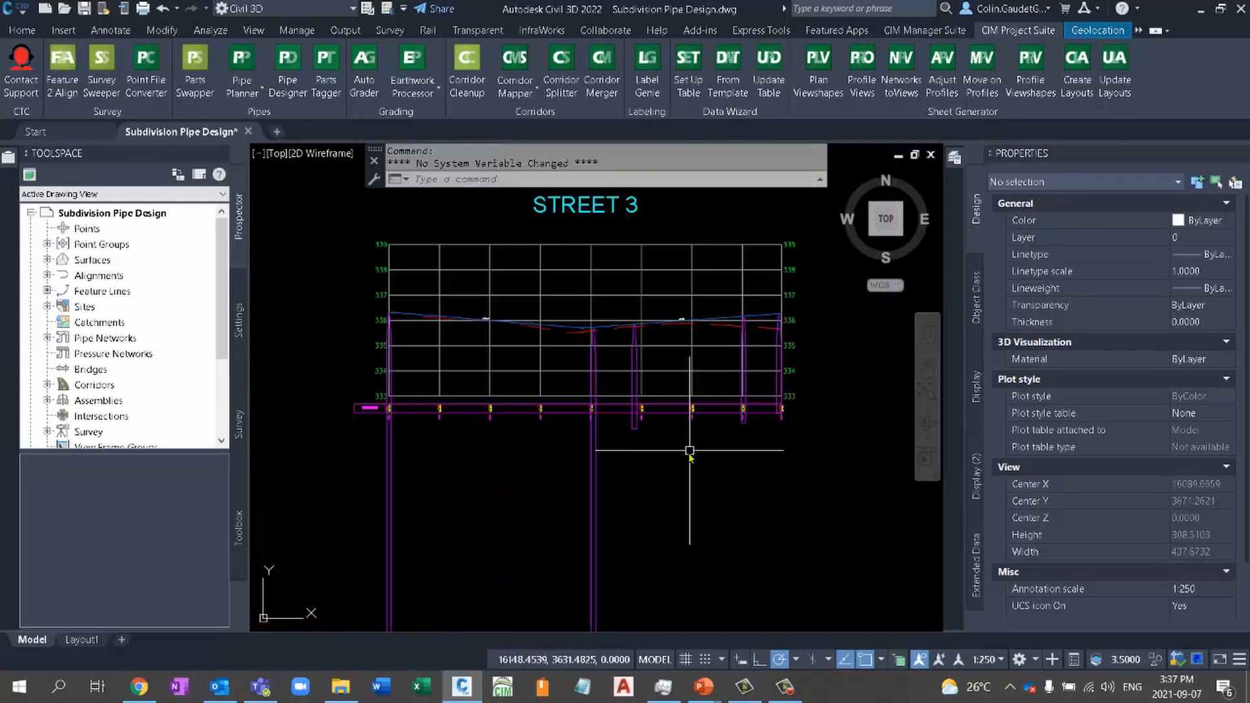
left_click(529, 371)
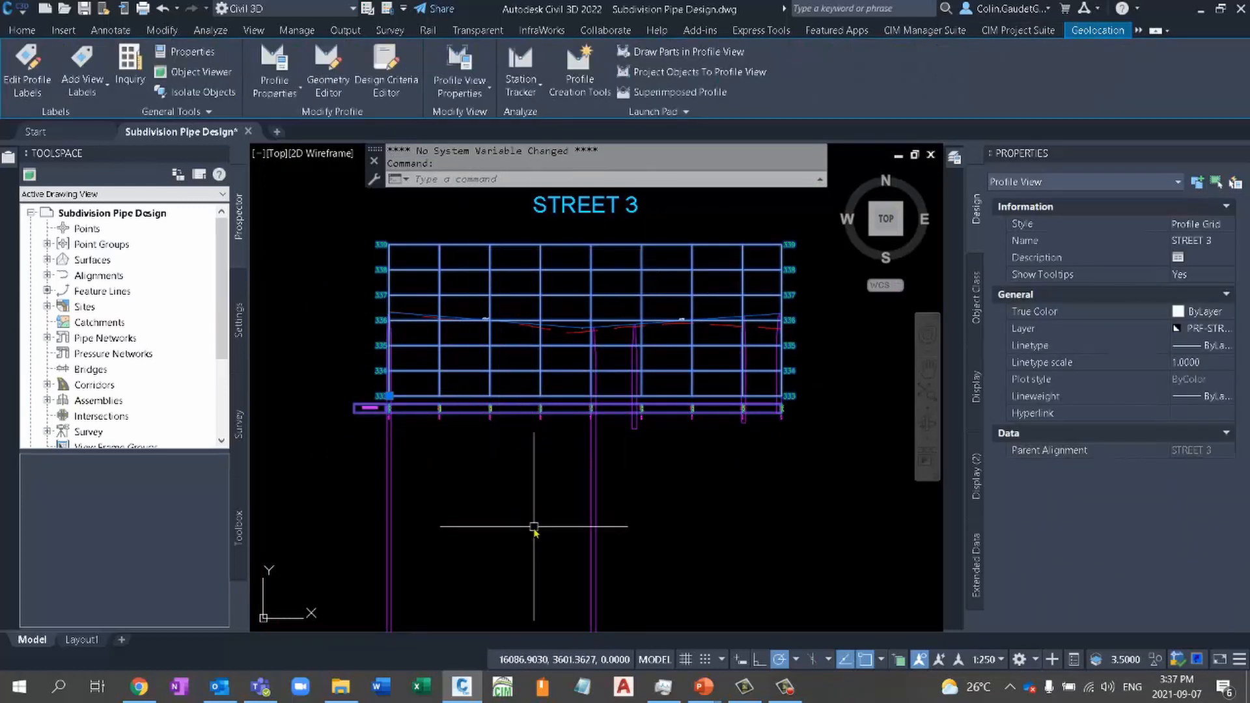
right_click(542, 487)
left_click(597, 384)
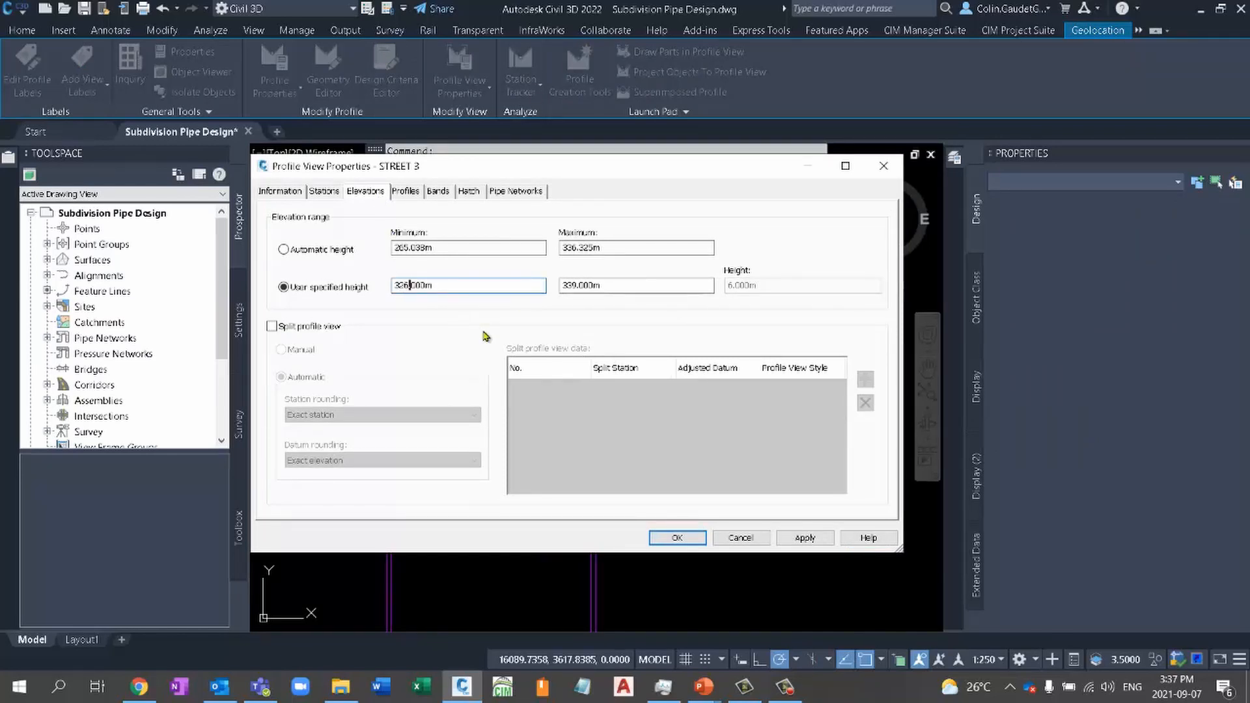
left_click(671, 538)
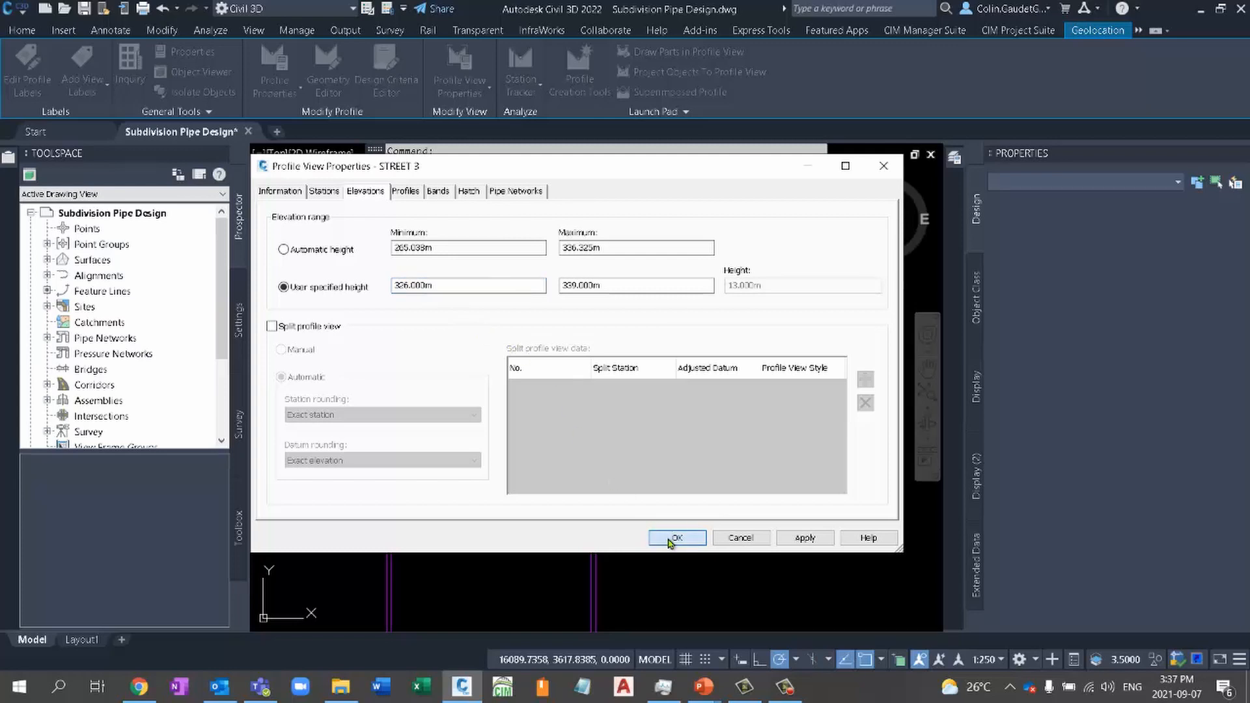
- At the structure at the start of the STREET 3 profile, set the connected 200 mm pipe's invert elevation to 333 m
middle_click_drag(600, 346, 591, 508)
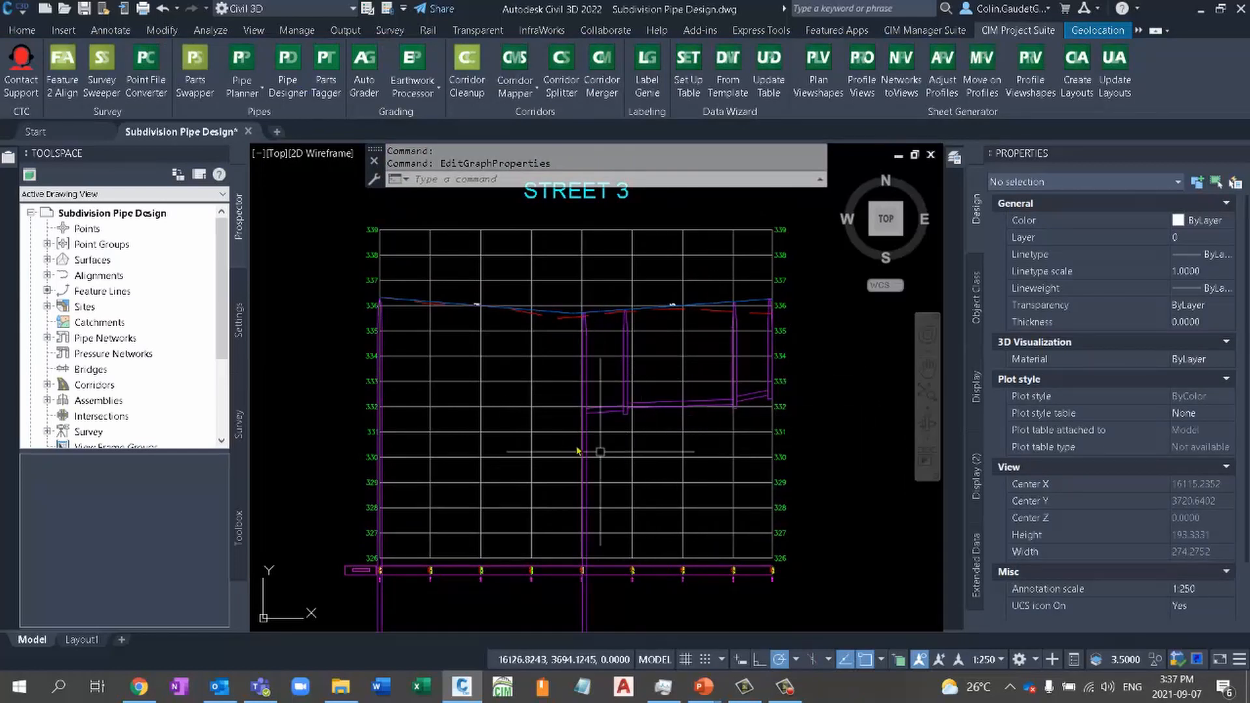
scroll(510, 468, "down", 2)
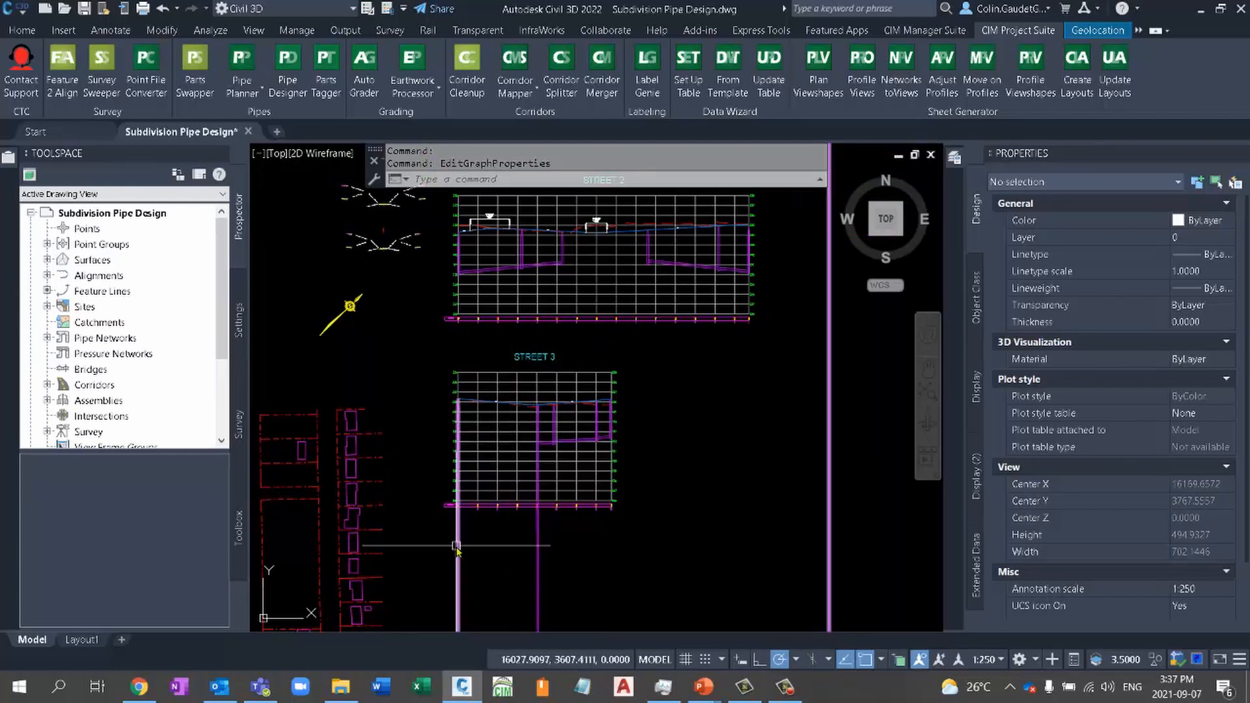
mouse_move(458, 551)
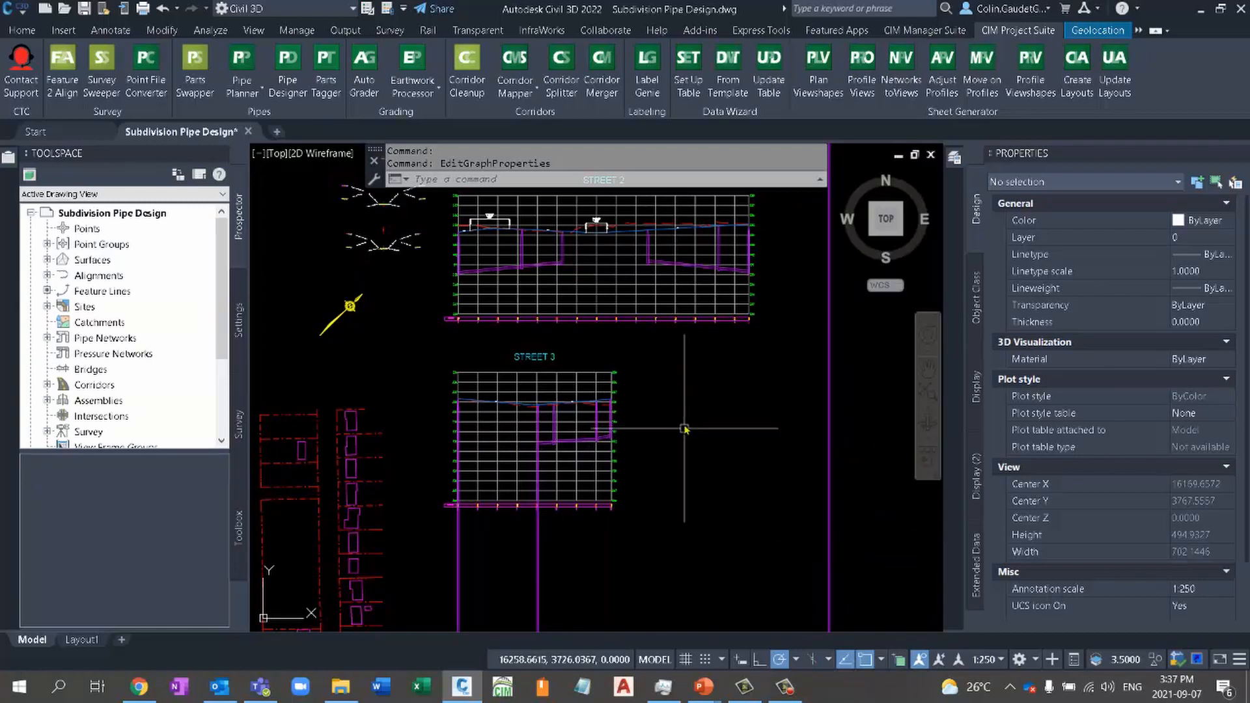
mouse_move(685, 426)
middle_mouse_down()
mouse_move(713, 473)
mouse_move(759, 500)
middle_mouse_up()
scroll(670, 538, "up", 3)
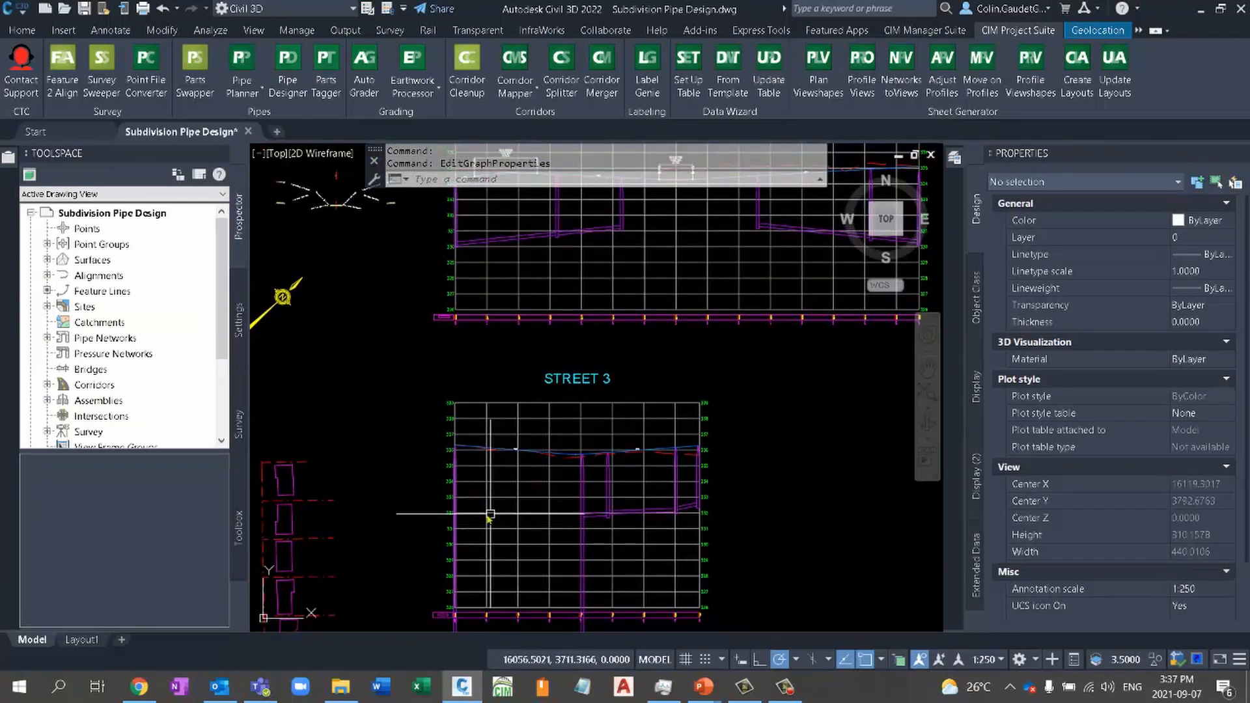
left_click(458, 508)
right_click(483, 449)
left_click(577, 320)
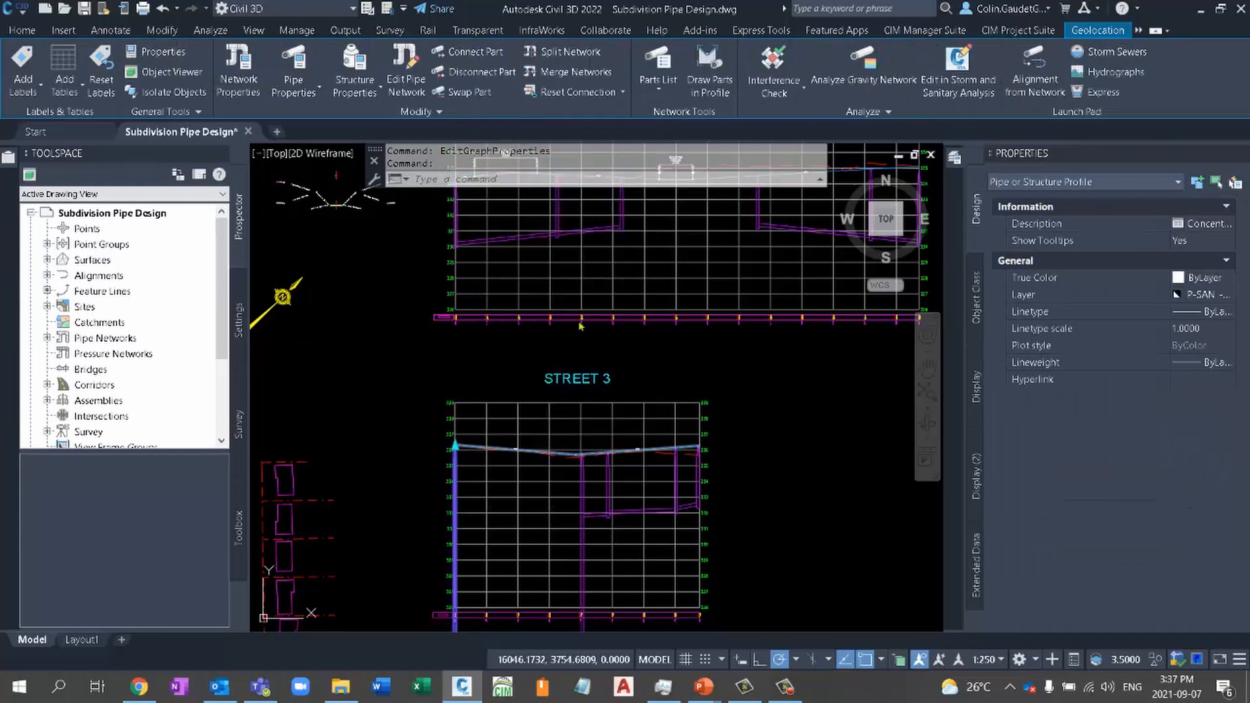
left_click(514, 182)
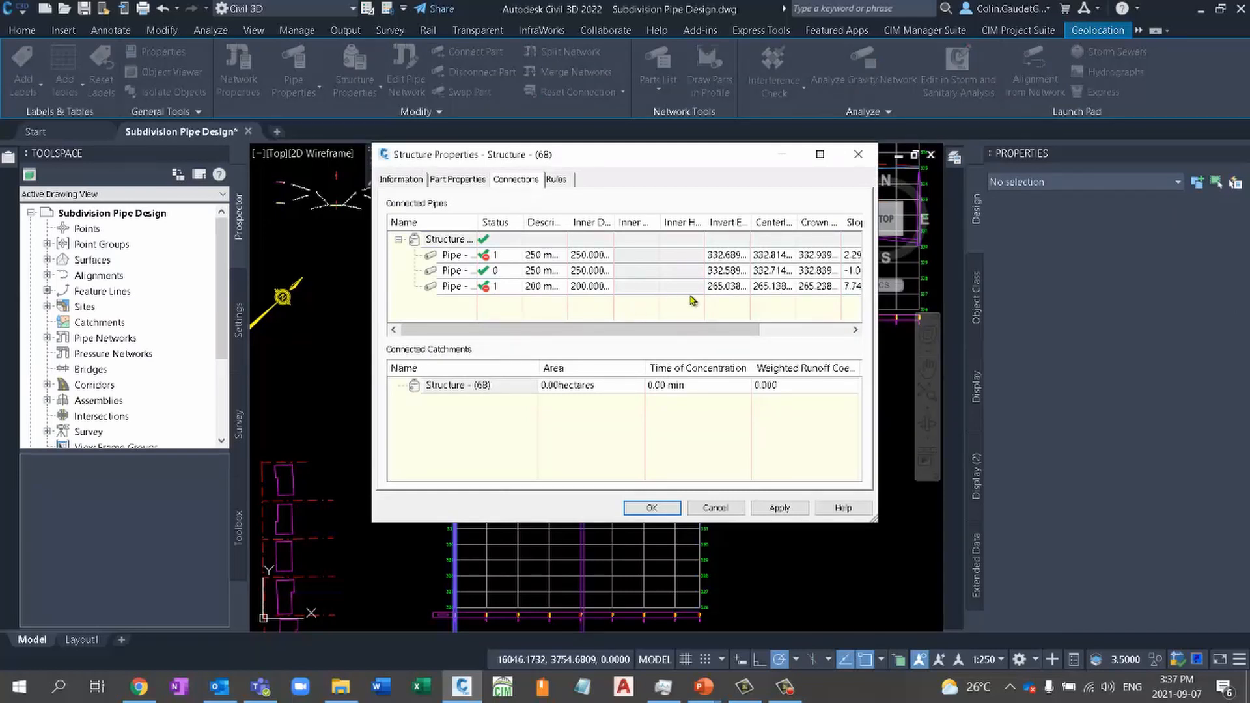
double_click(718, 287)
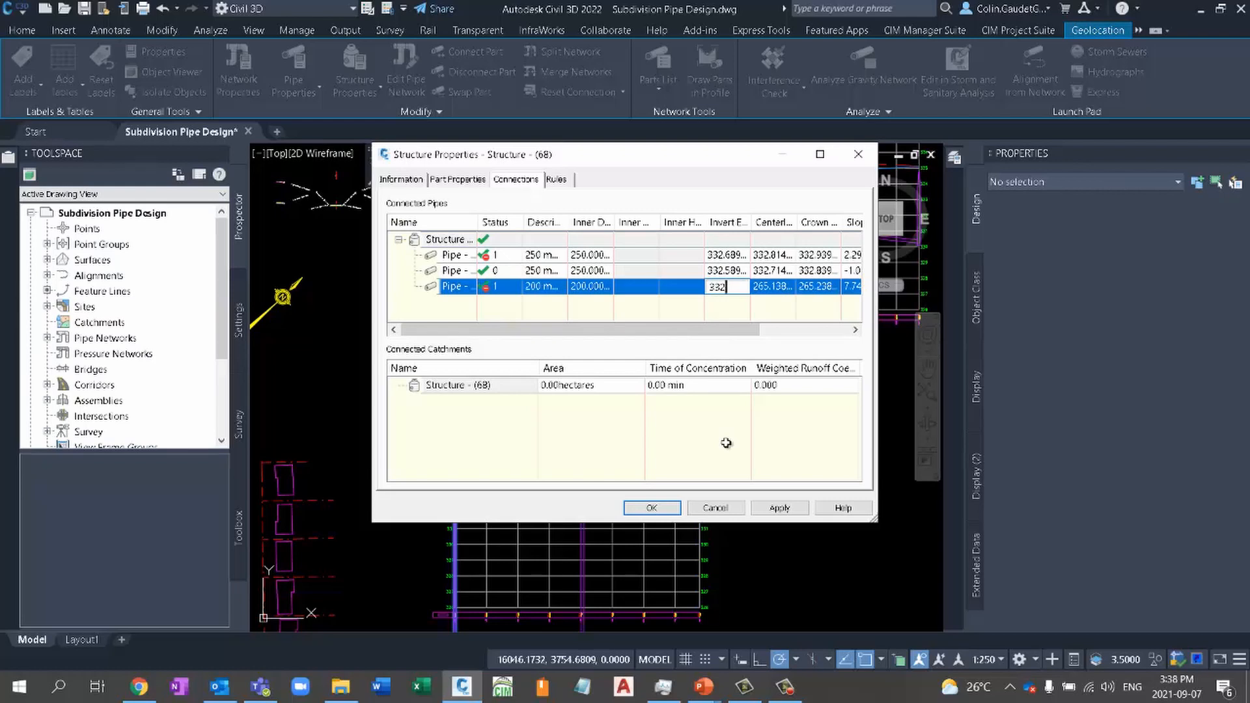
key("Return")
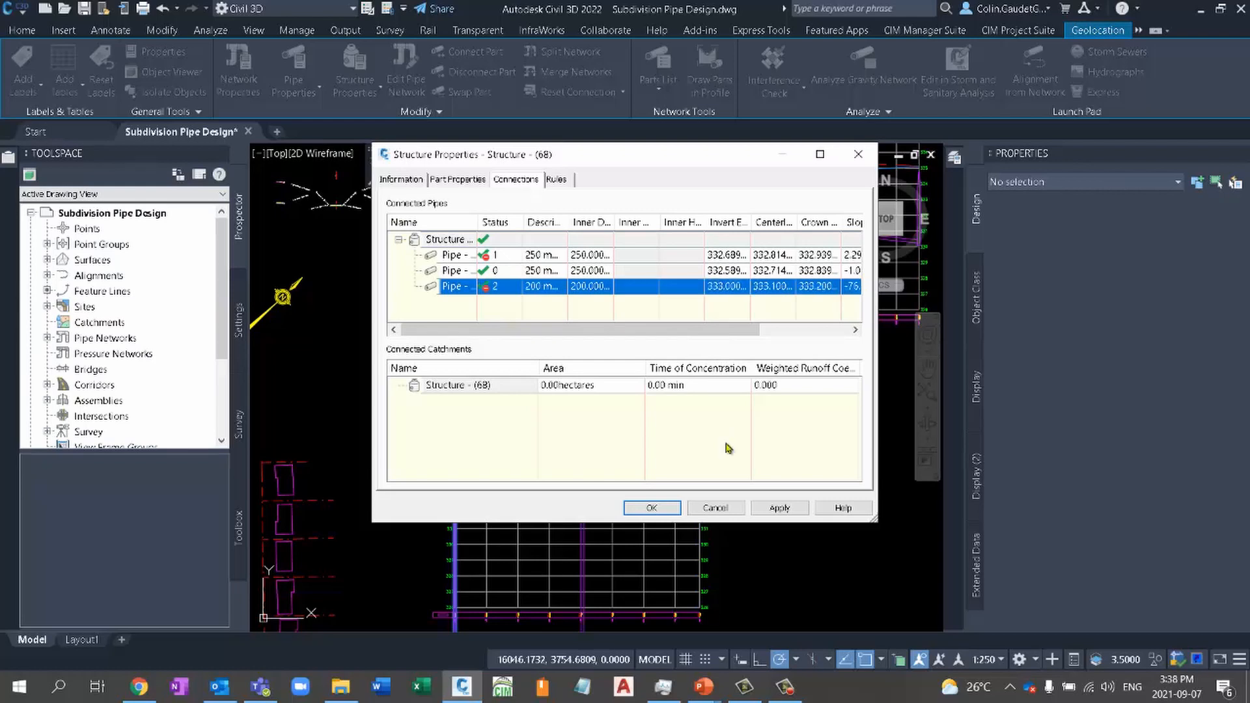
left_click(652, 509)
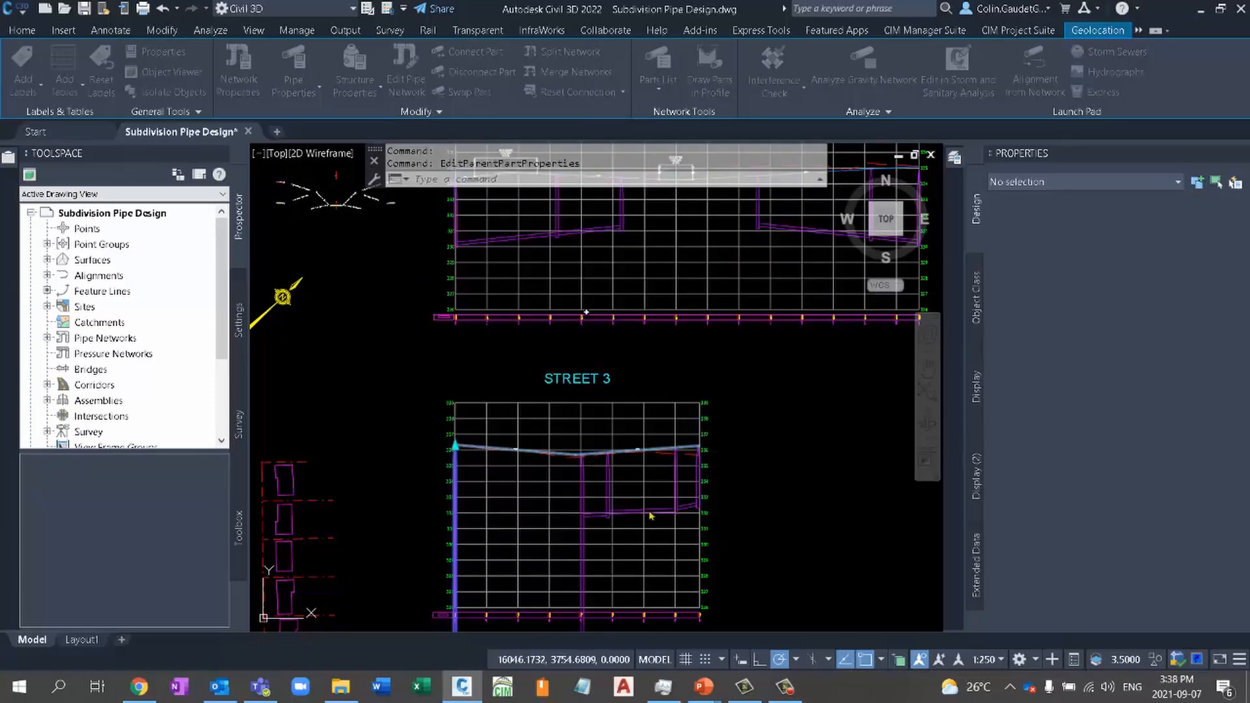
- At the overly deep structure midway along the STREET 3 profile, set the second connected 200 mm pipe's invert elevation to 332 m
left_click(606, 537)
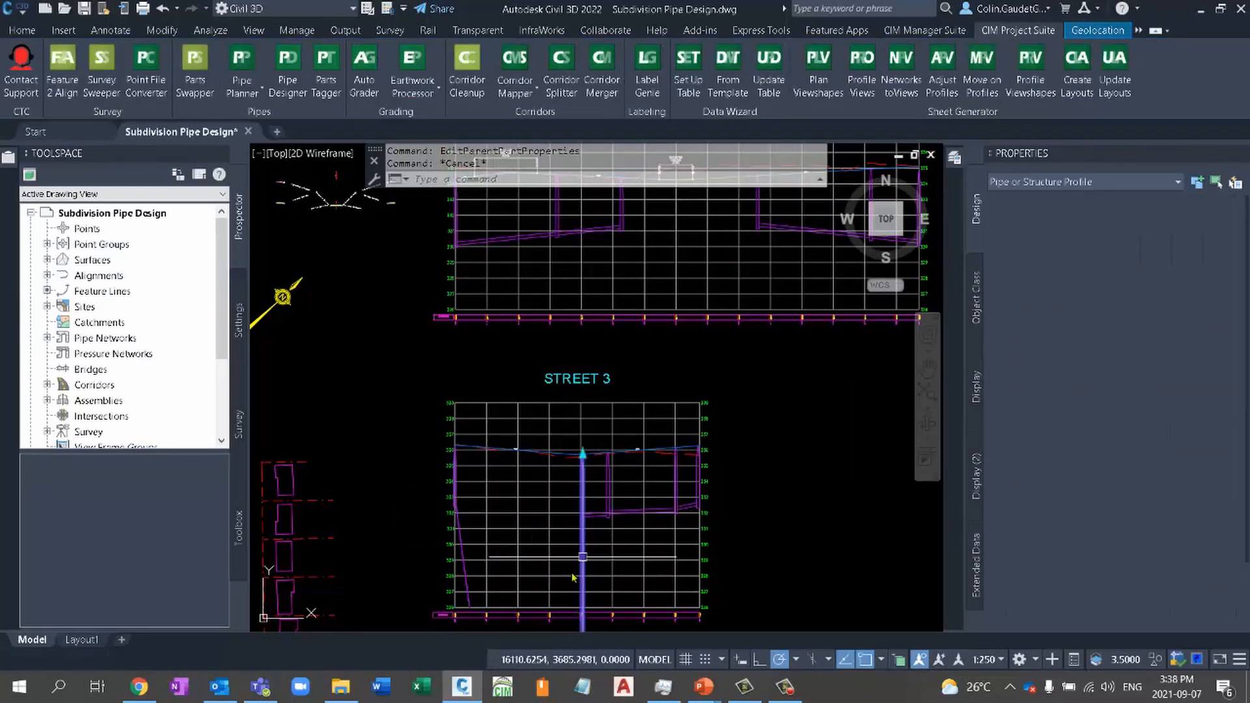
key("Escape")
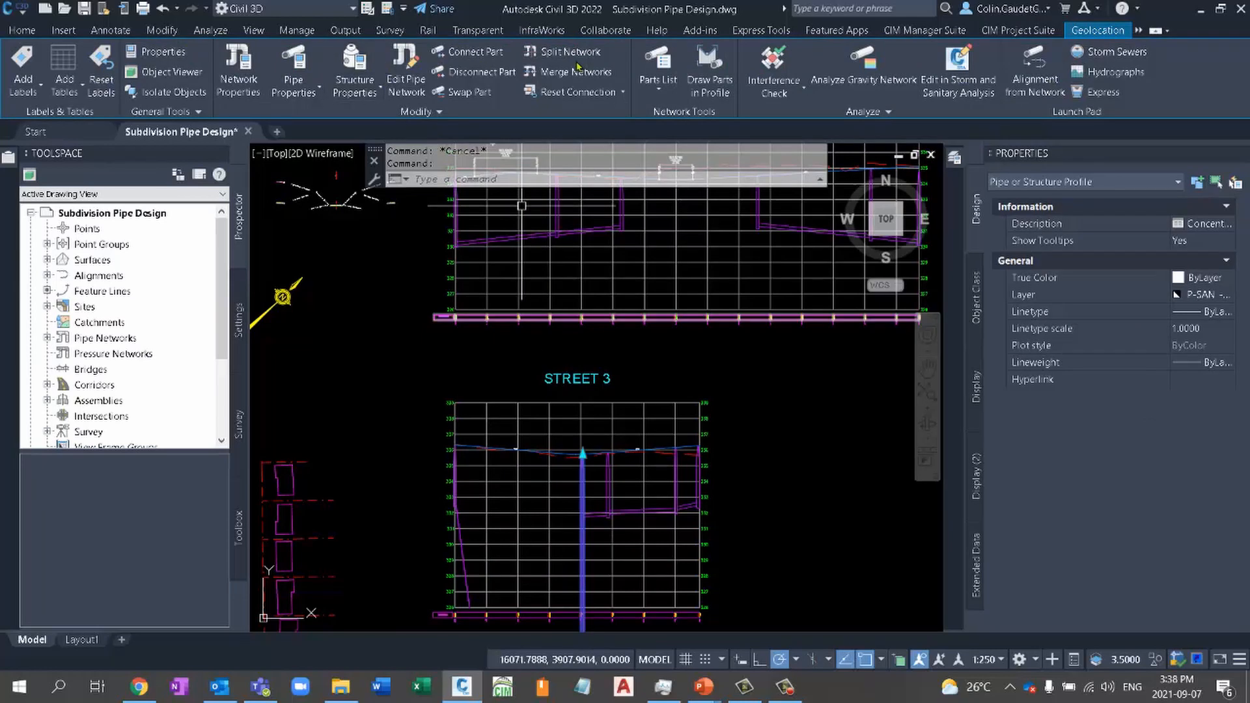
right_click(600, 495)
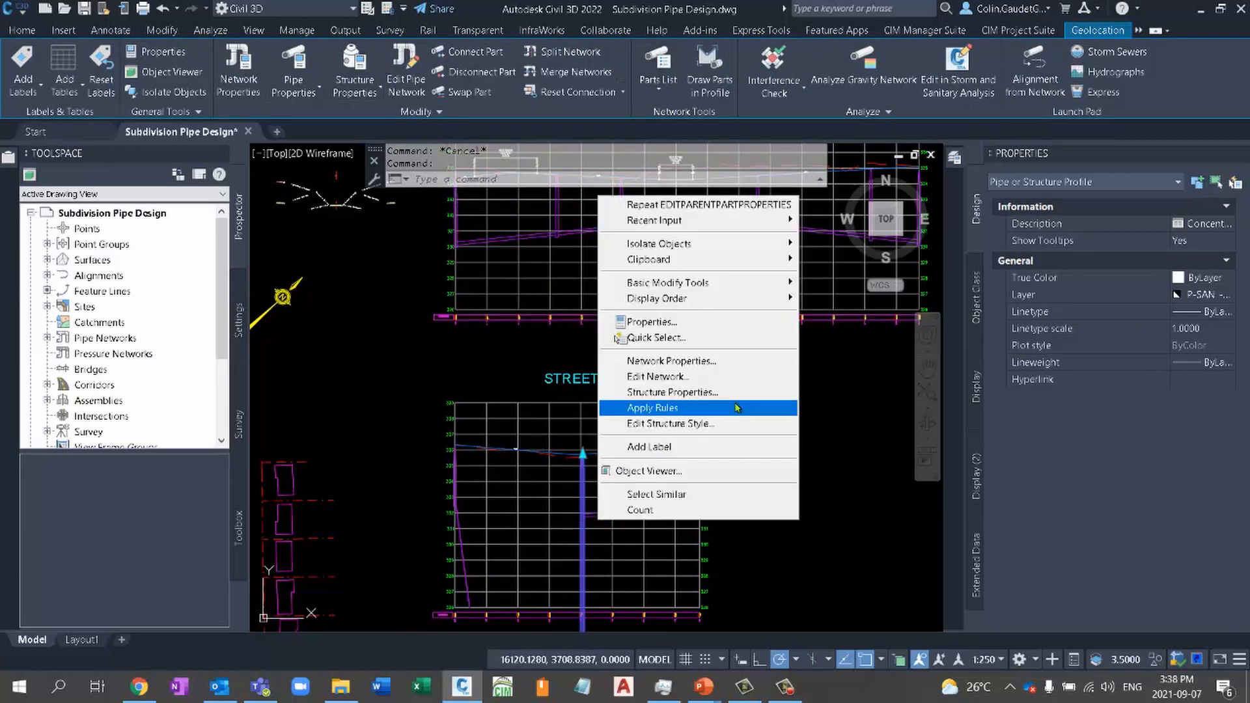
left_click(708, 409)
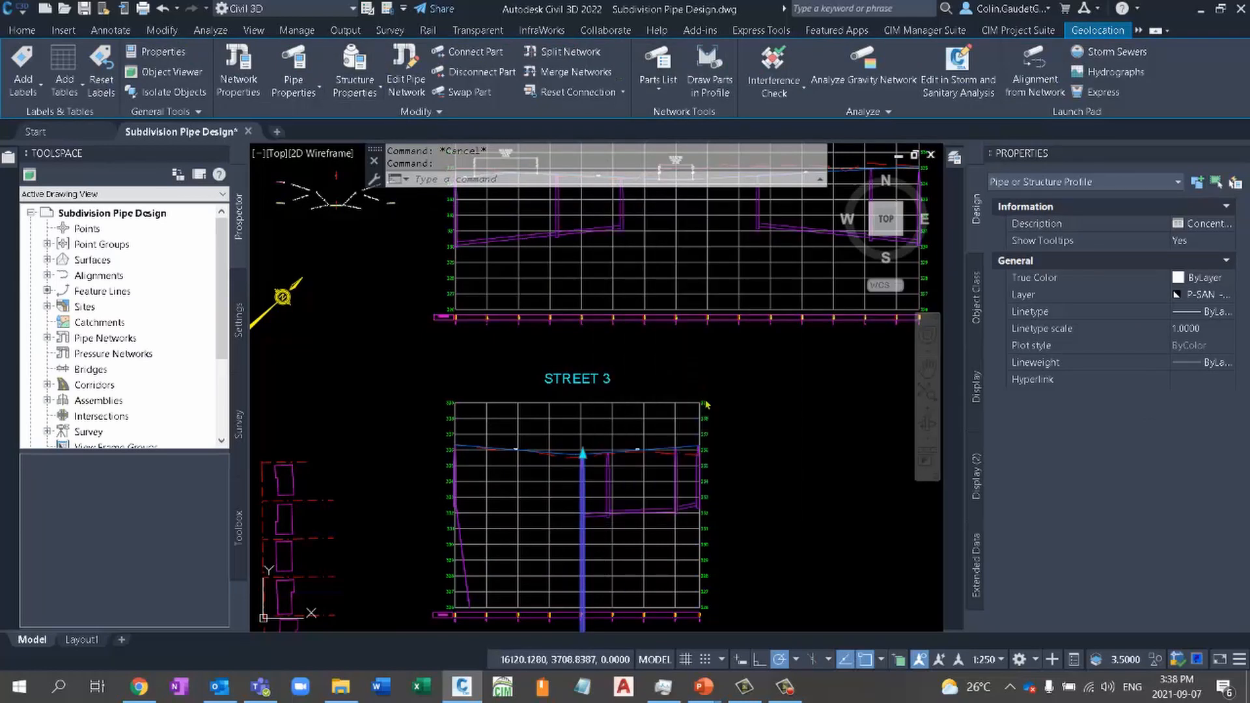
double_click(726, 273)
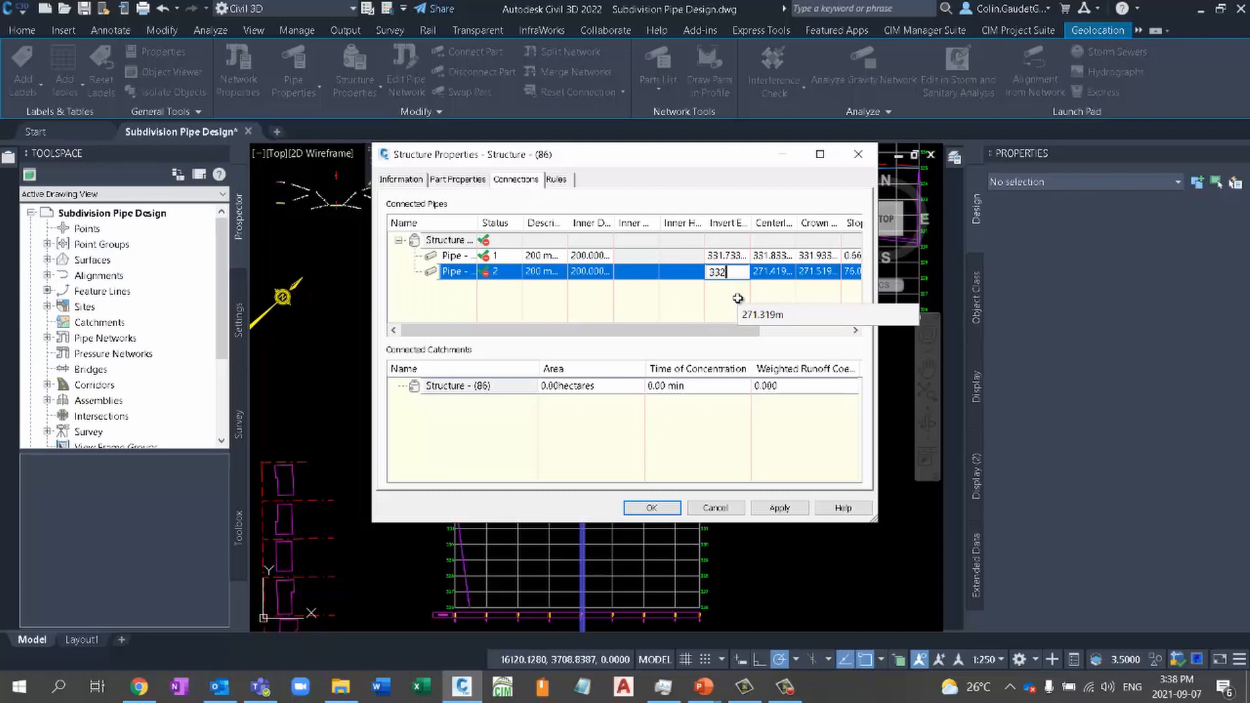
key("Return")
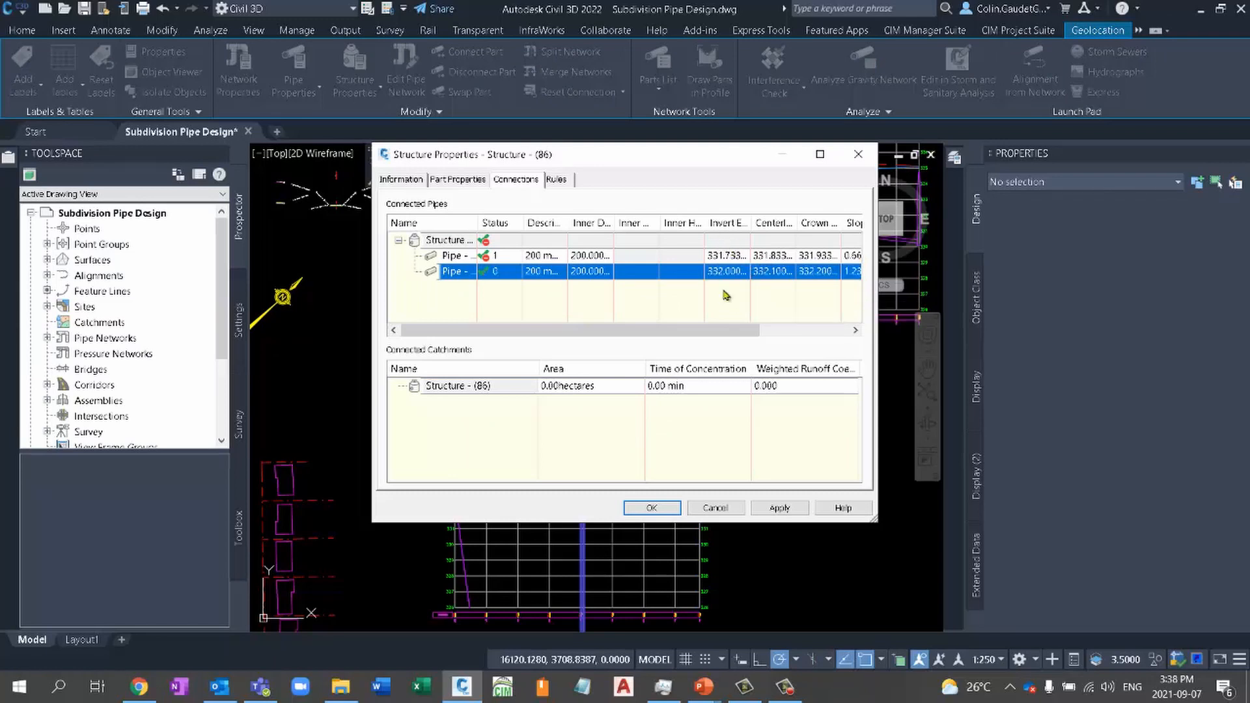
left_click(652, 508)
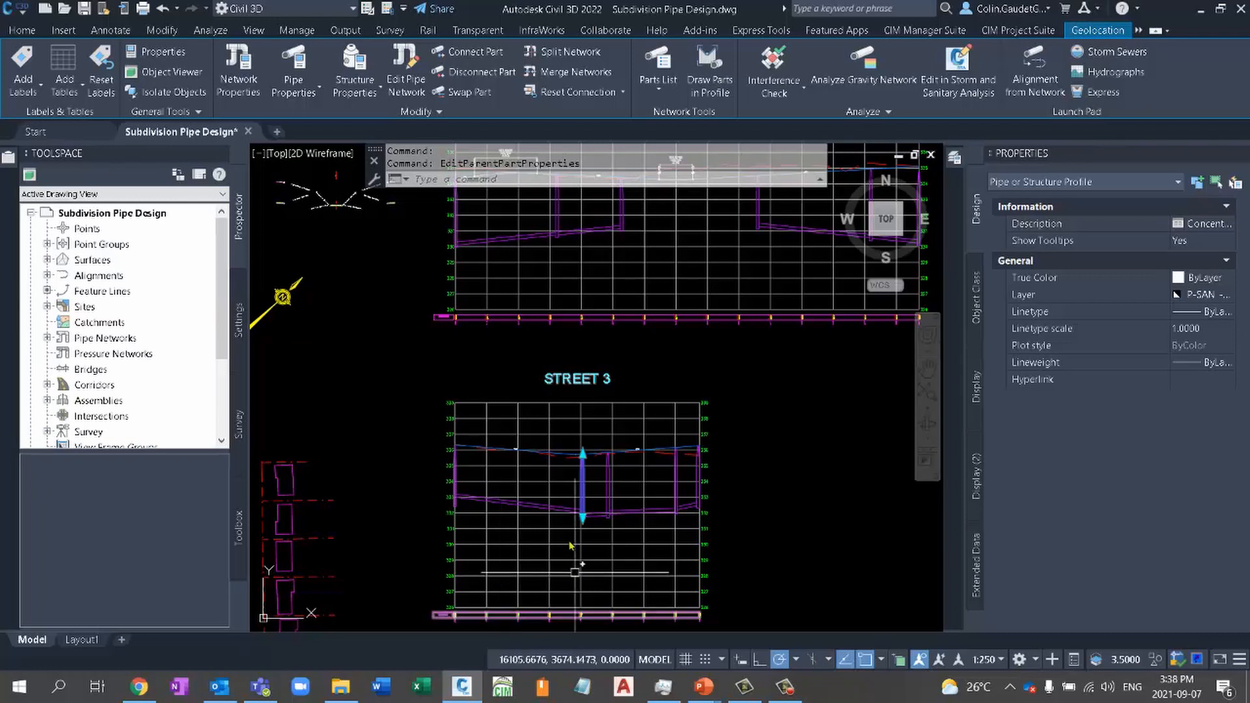
middle_click_drag(599, 568, 671, 569)
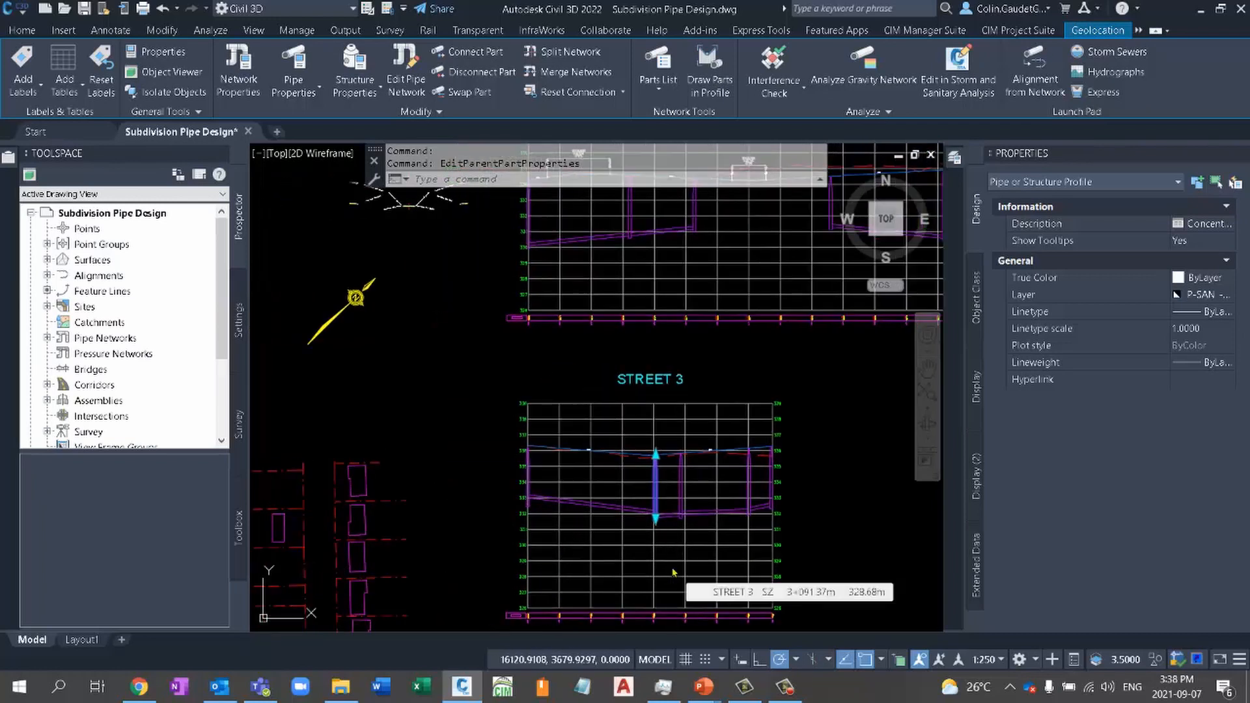
key("Escape")
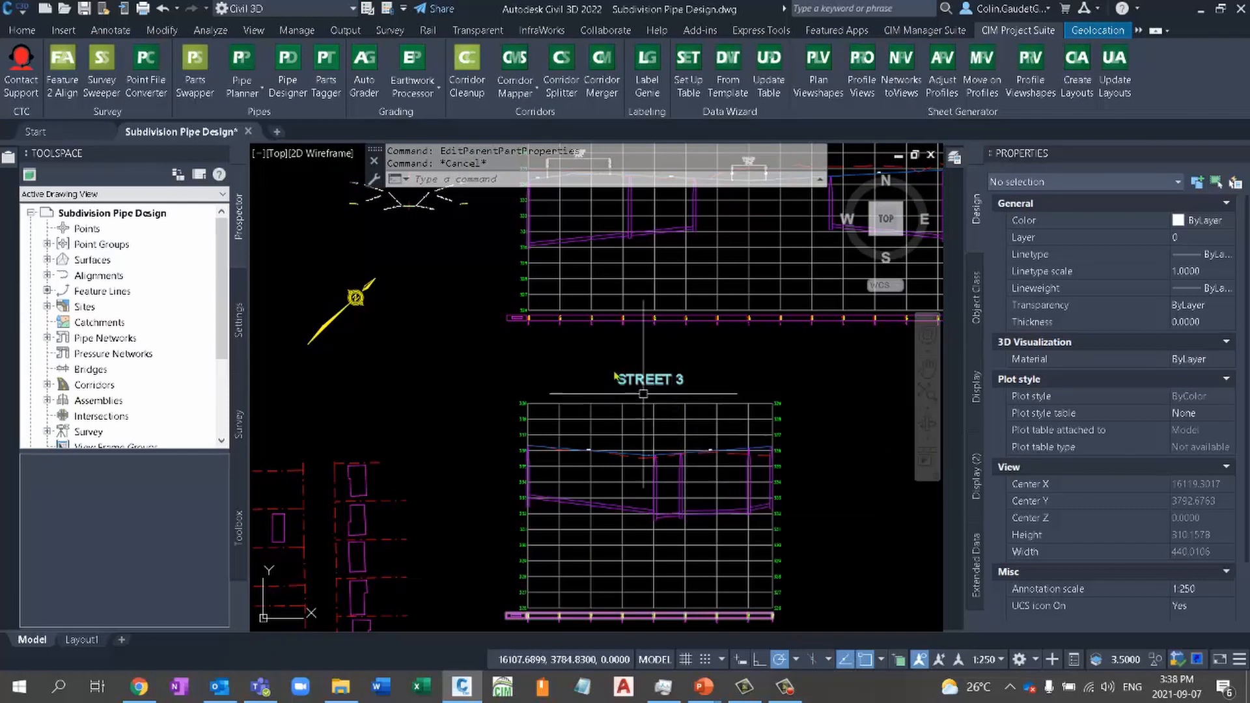
- Load the STREET 3 pipe run into Pipe Designer, from the first structure in the profile to the last
left_click(294, 96)
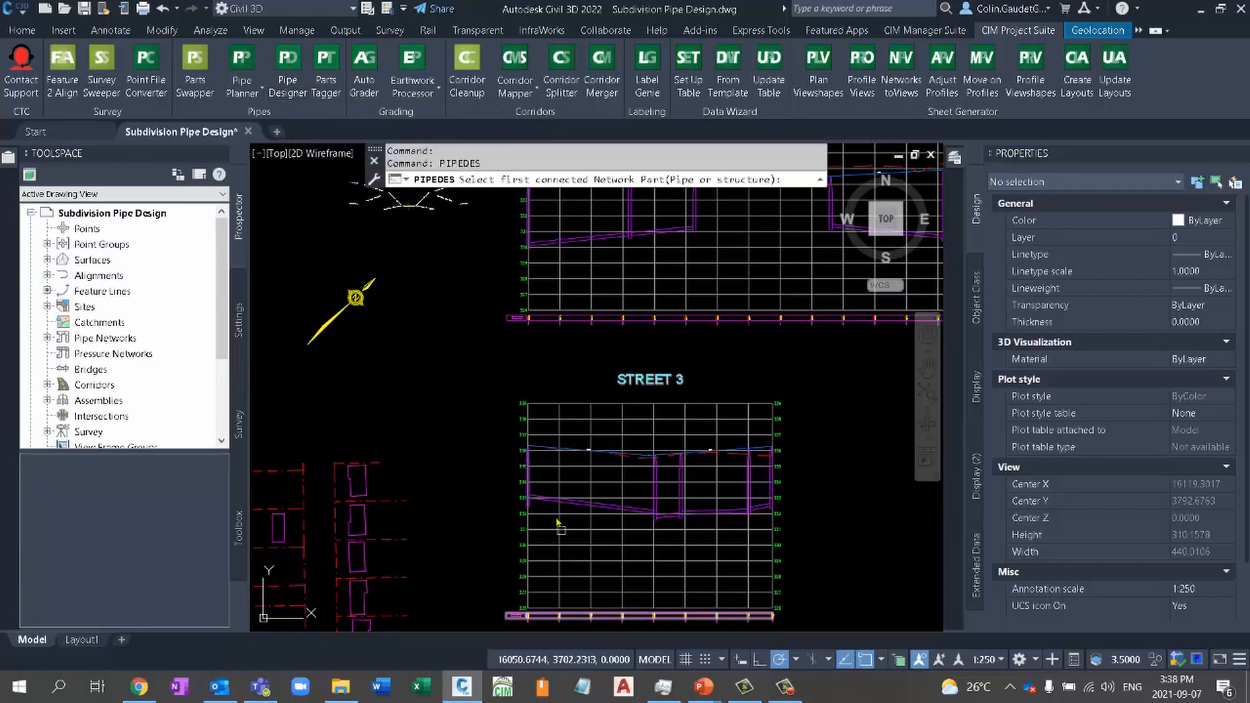
left_click(529, 486)
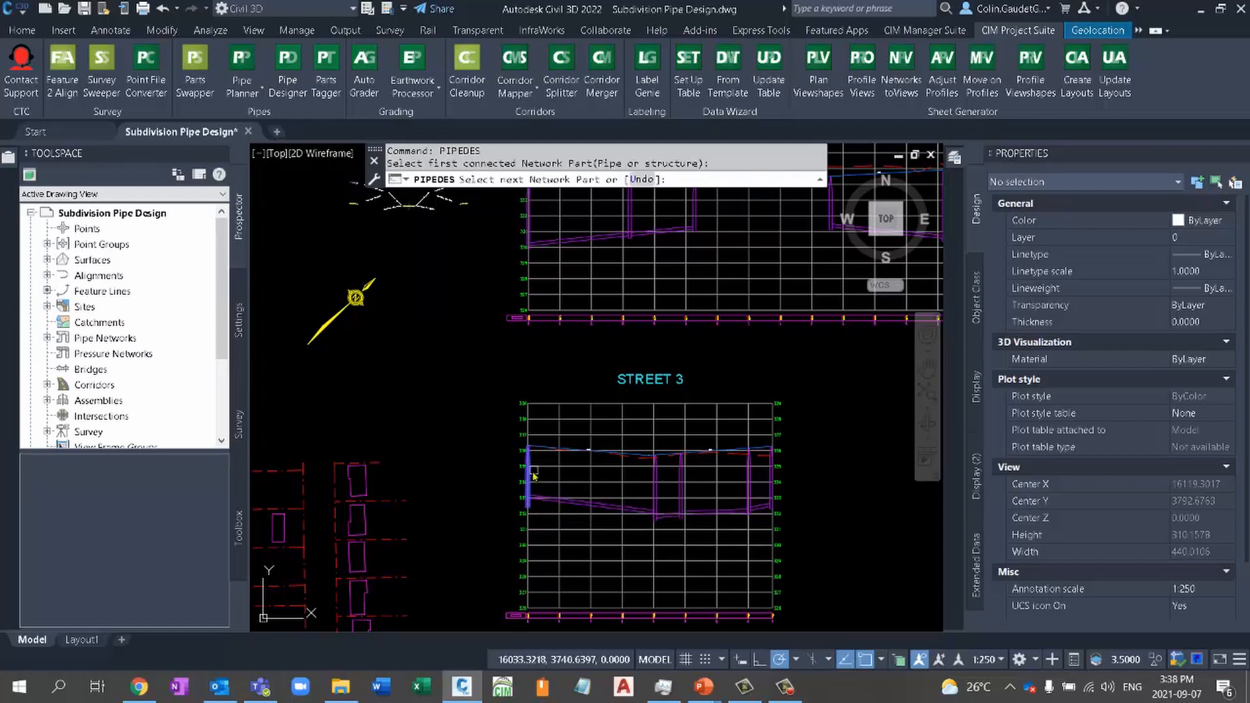
left_click(772, 473)
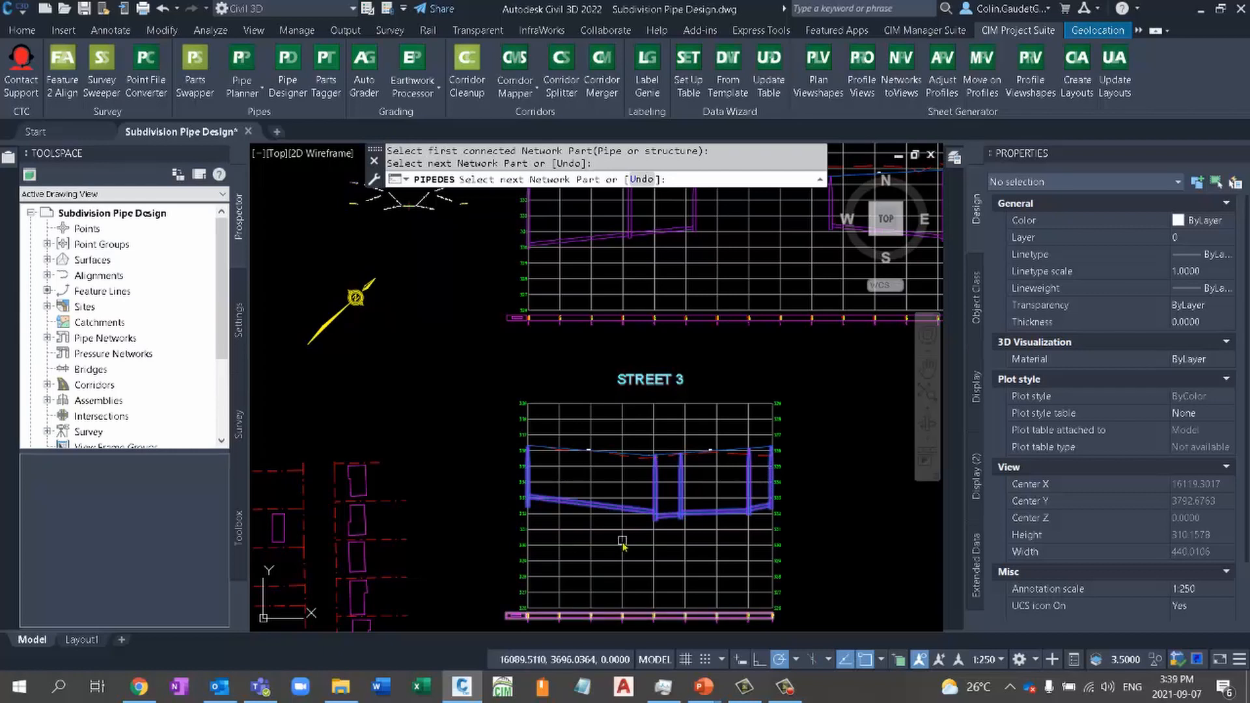
key("Return")
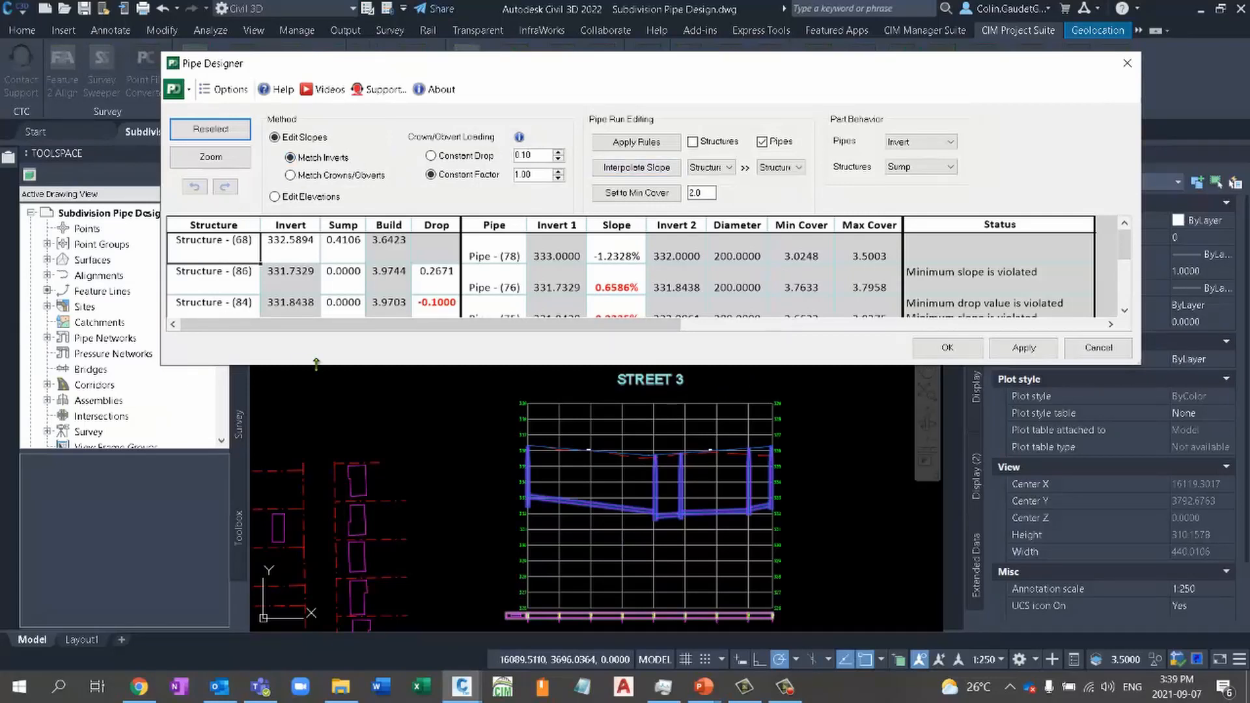
- Enlarge the Pipe Designer table and set the slope of Pipe - (78) to 0.5%
left_click_drag(316, 364, 315, 422)
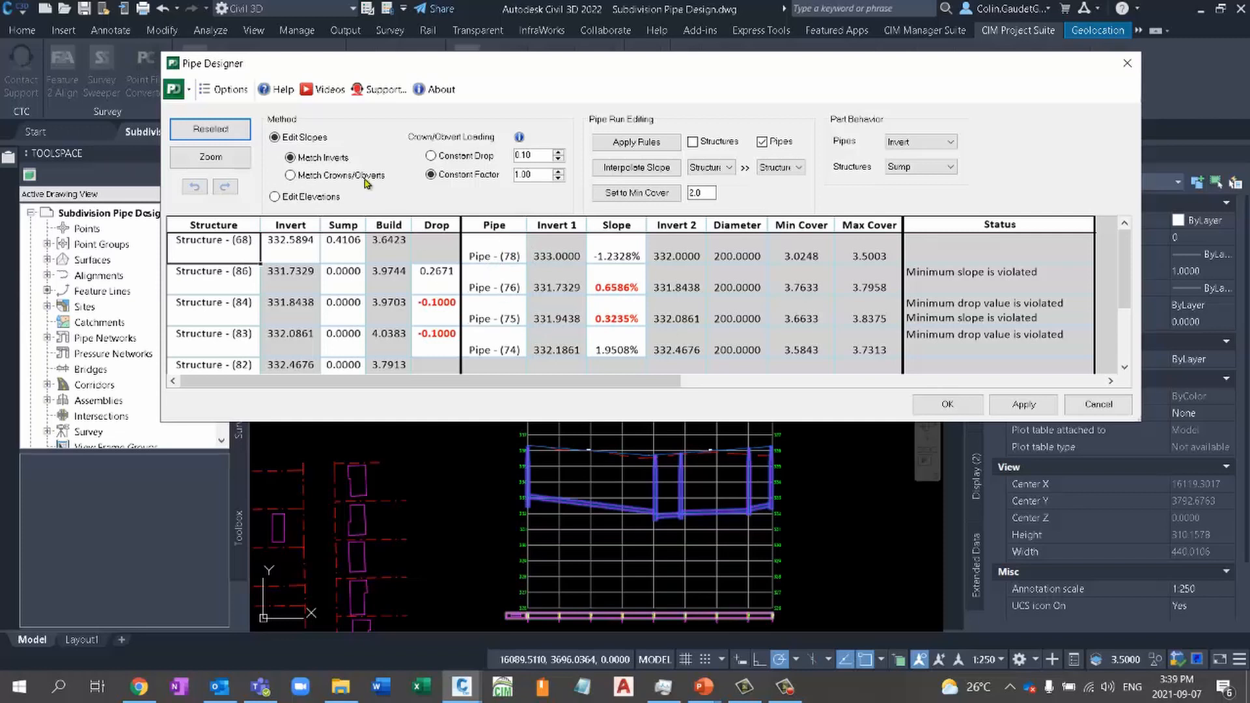
left_click(629, 254)
left_click_drag(630, 251, 714, 310)
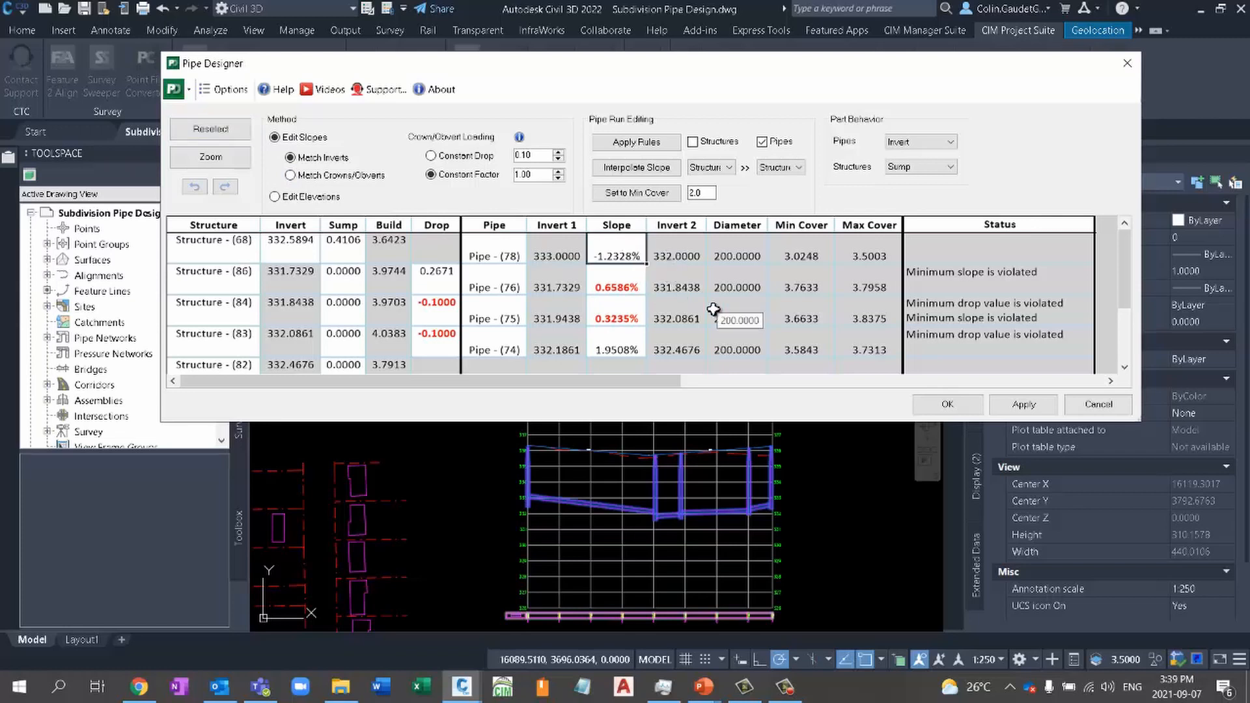
type("-")
key("Return")
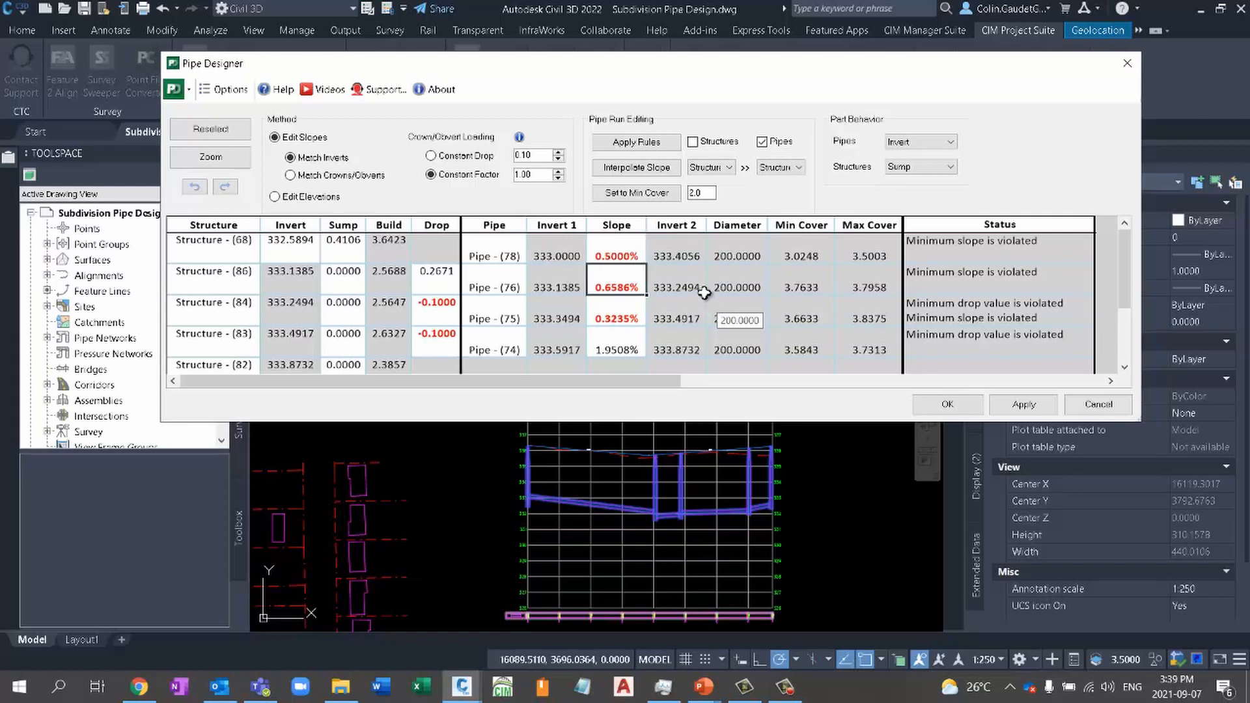
- Copy the 0.5% slope from Pipe - (78) to the remaining pipes in the run and apply the changes
left_click(643, 258)
left_click_drag(645, 260, 645, 371)
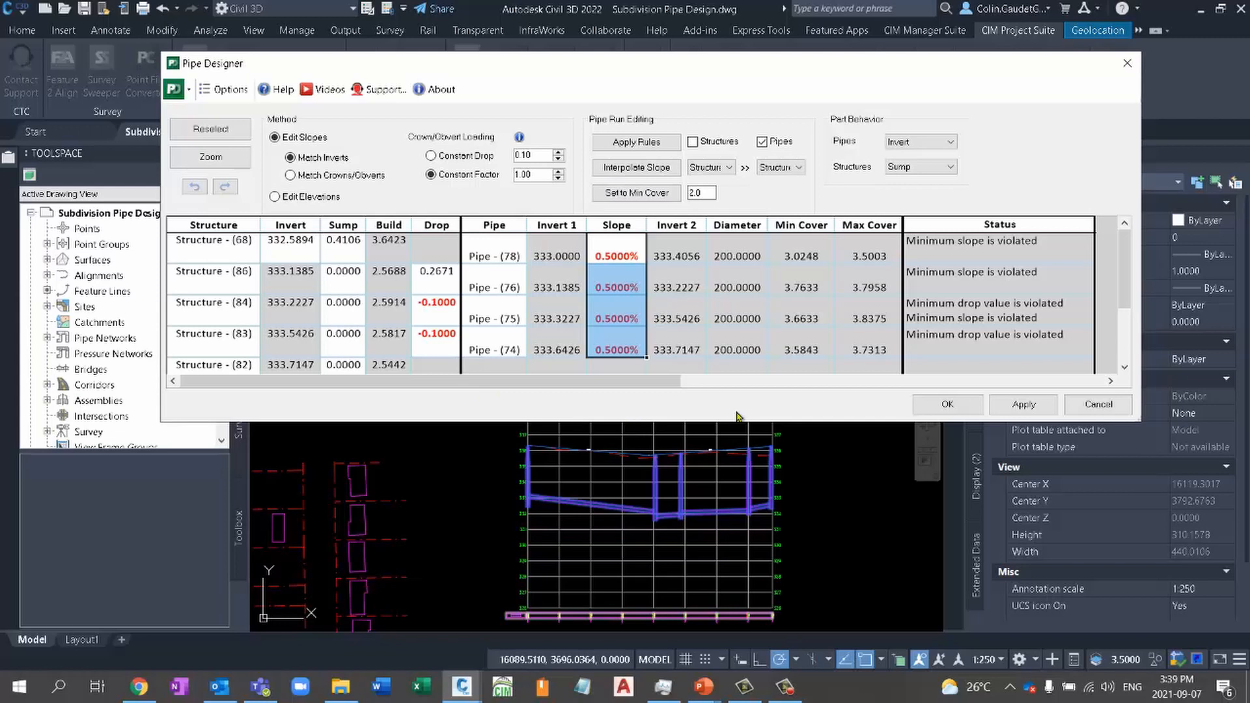
left_click(1024, 408)
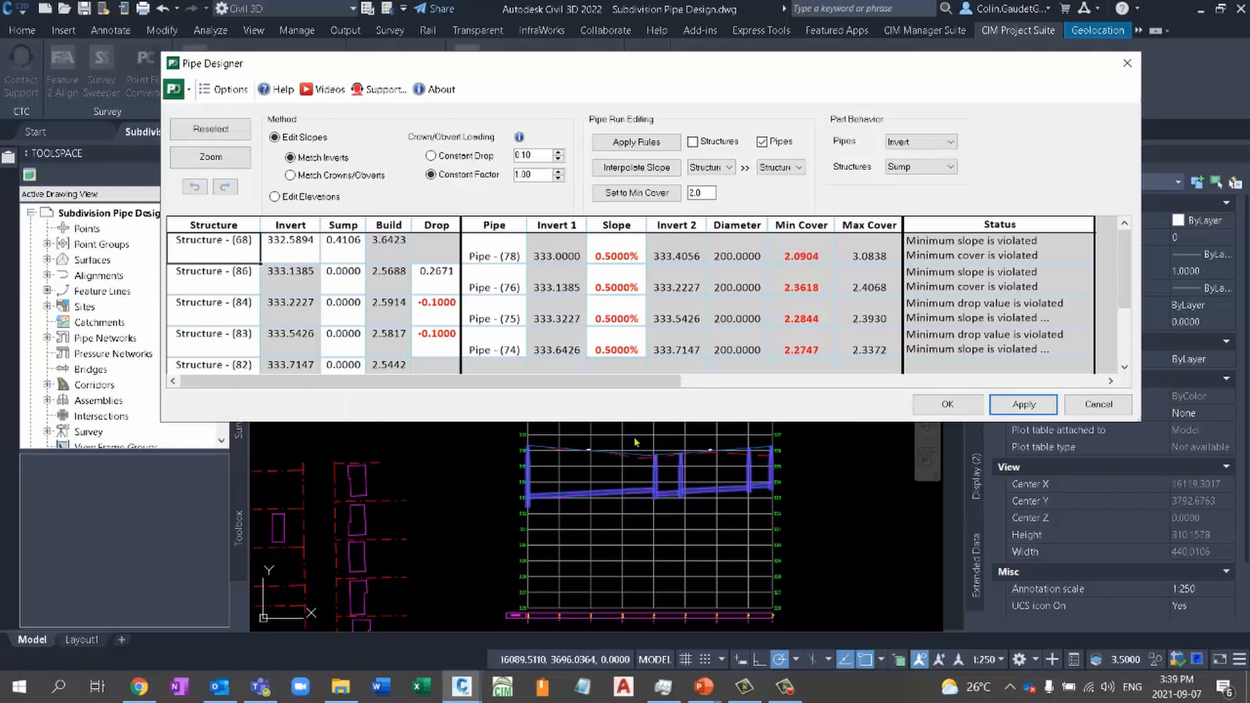
- Set the drop at Structure - (86) to -0.03, copy it to Structures (84) and (83), and apply the changes
left_click(442, 277)
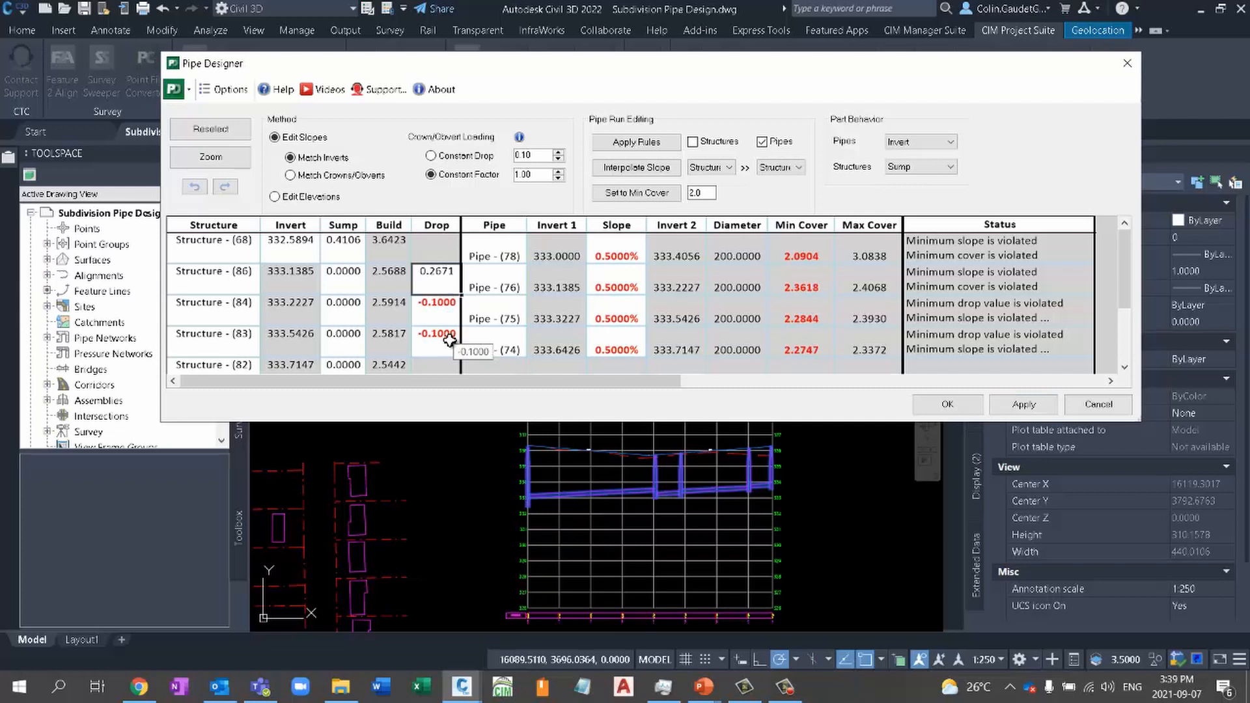
key("BackSpace")
type("-0.03")
key("Return")
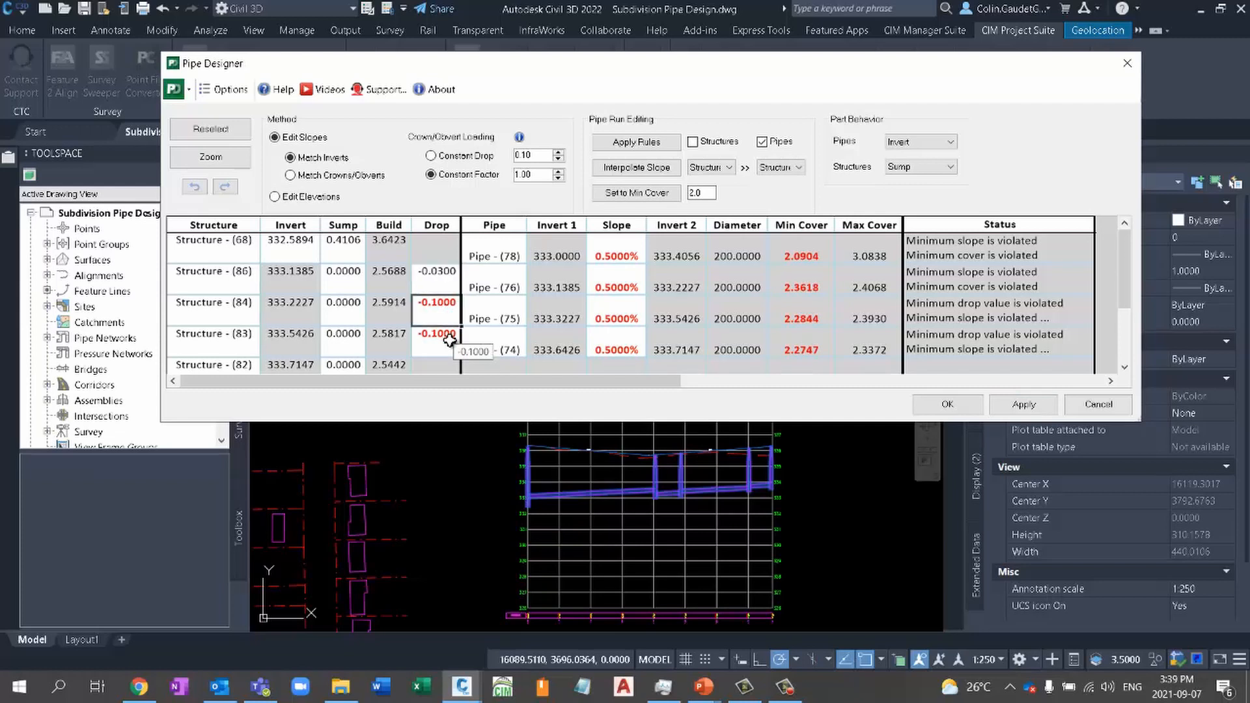
left_click(440, 275)
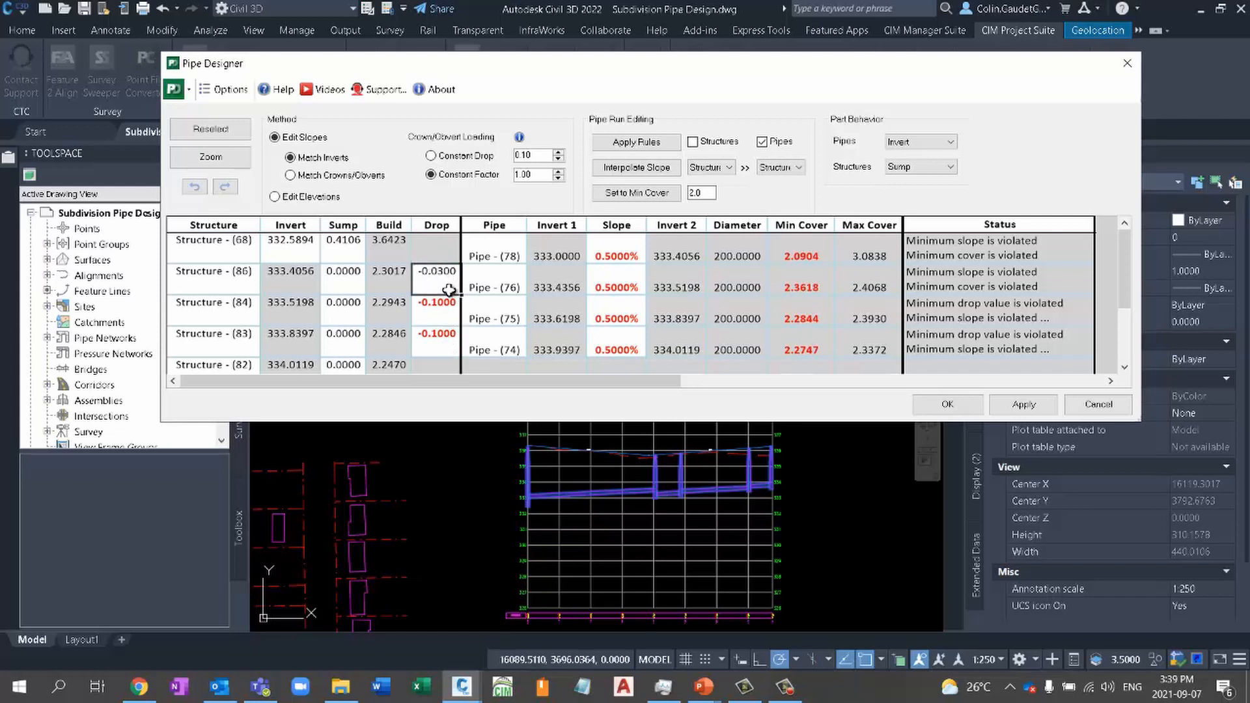
left_click_drag(461, 323, 462, 358)
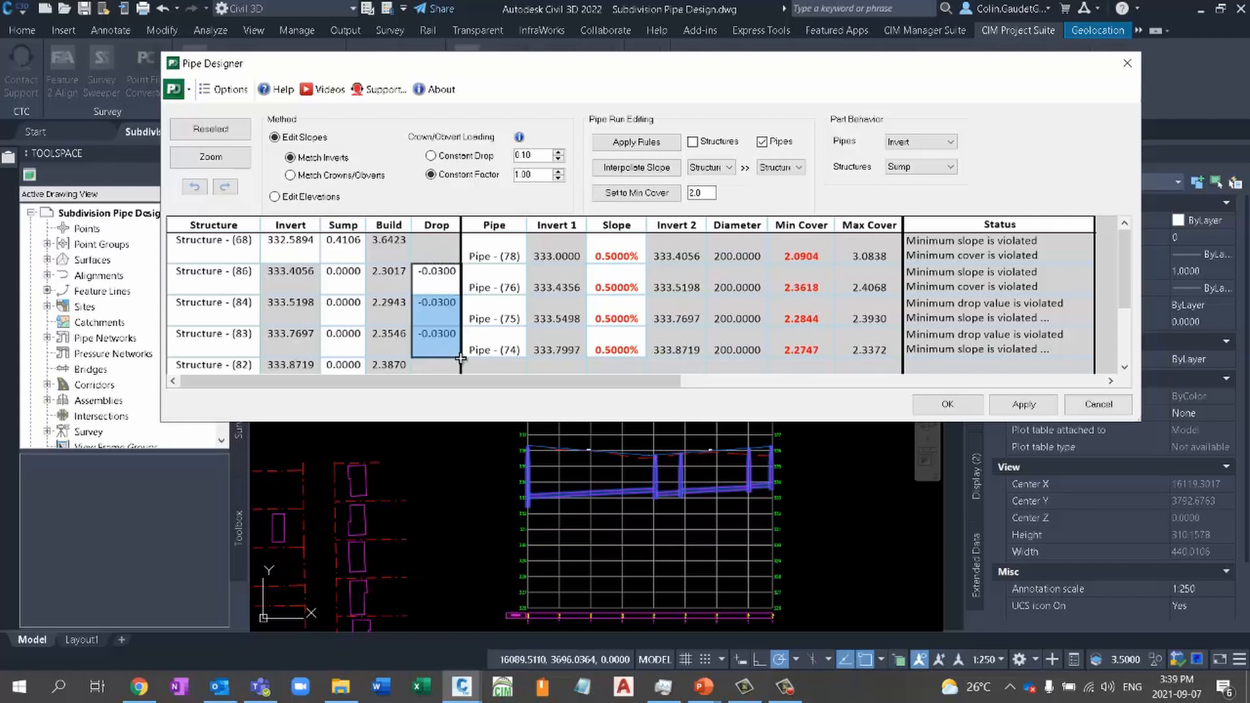
left_click(1024, 404)
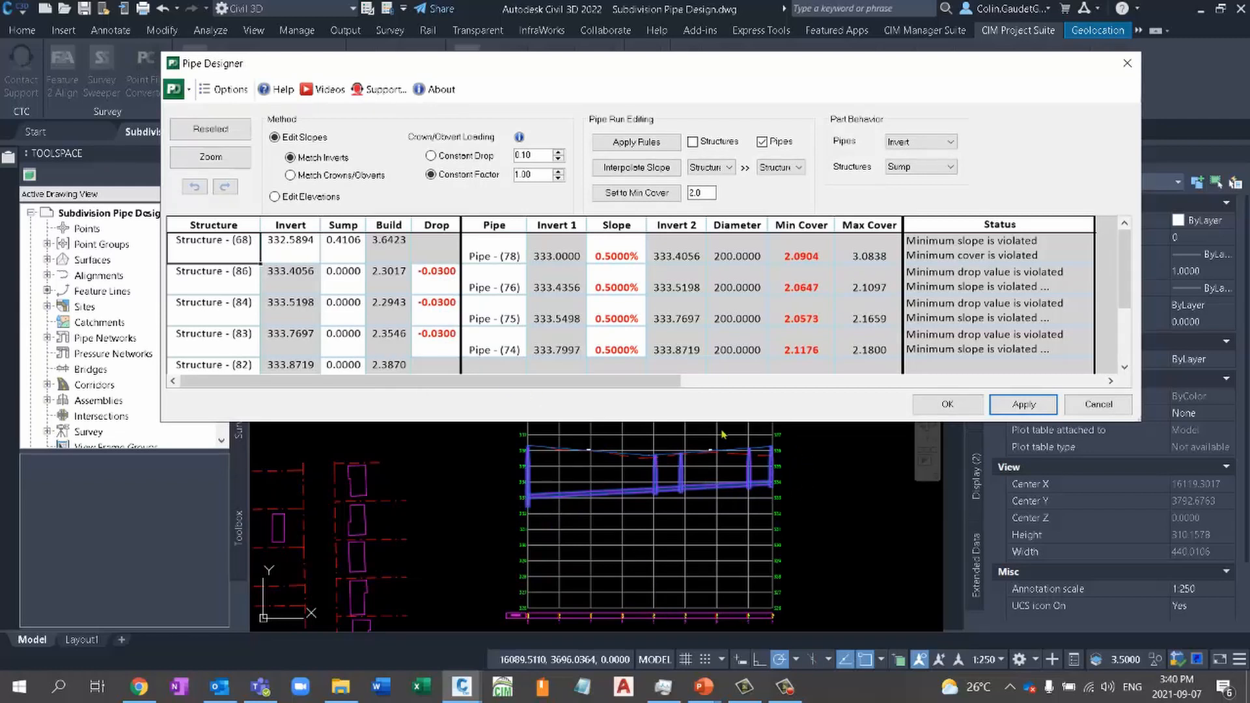
- Set the slope of Pipe - (78) to 0.4%, apply it, and accept the STREET 3 pipe run design
left_click(279, 257)
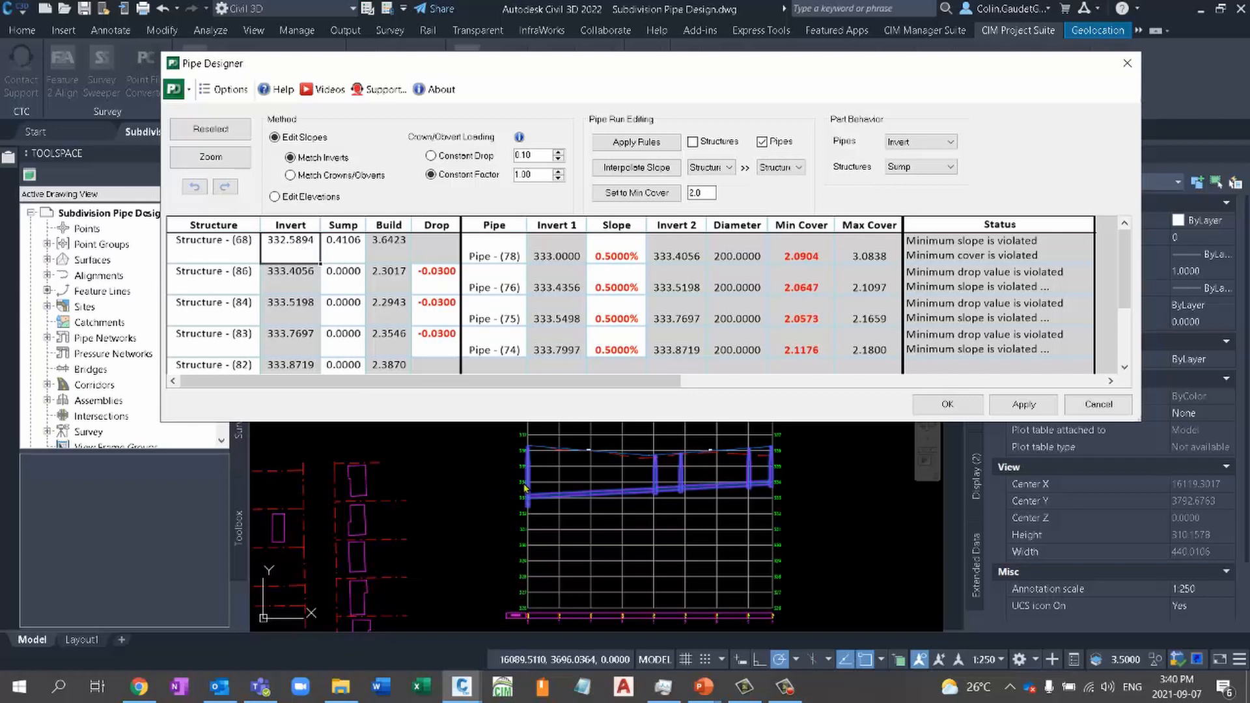
left_click(617, 248)
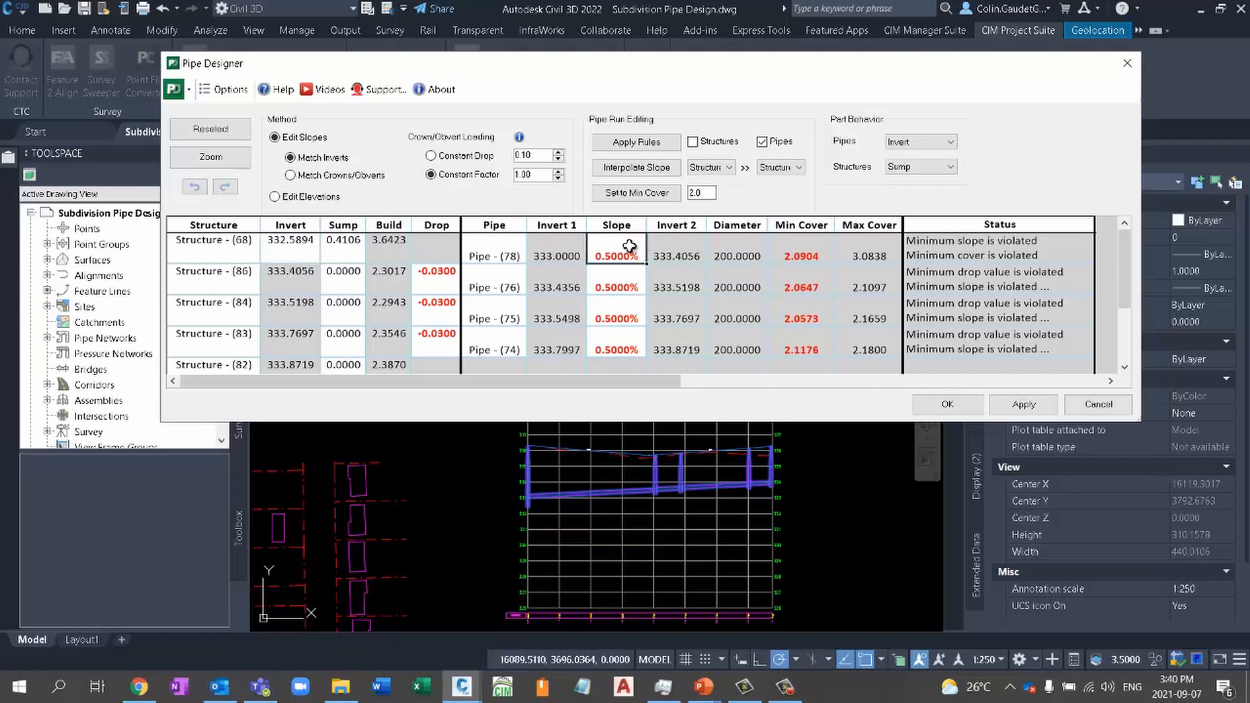
type("0.4")
key("Return")
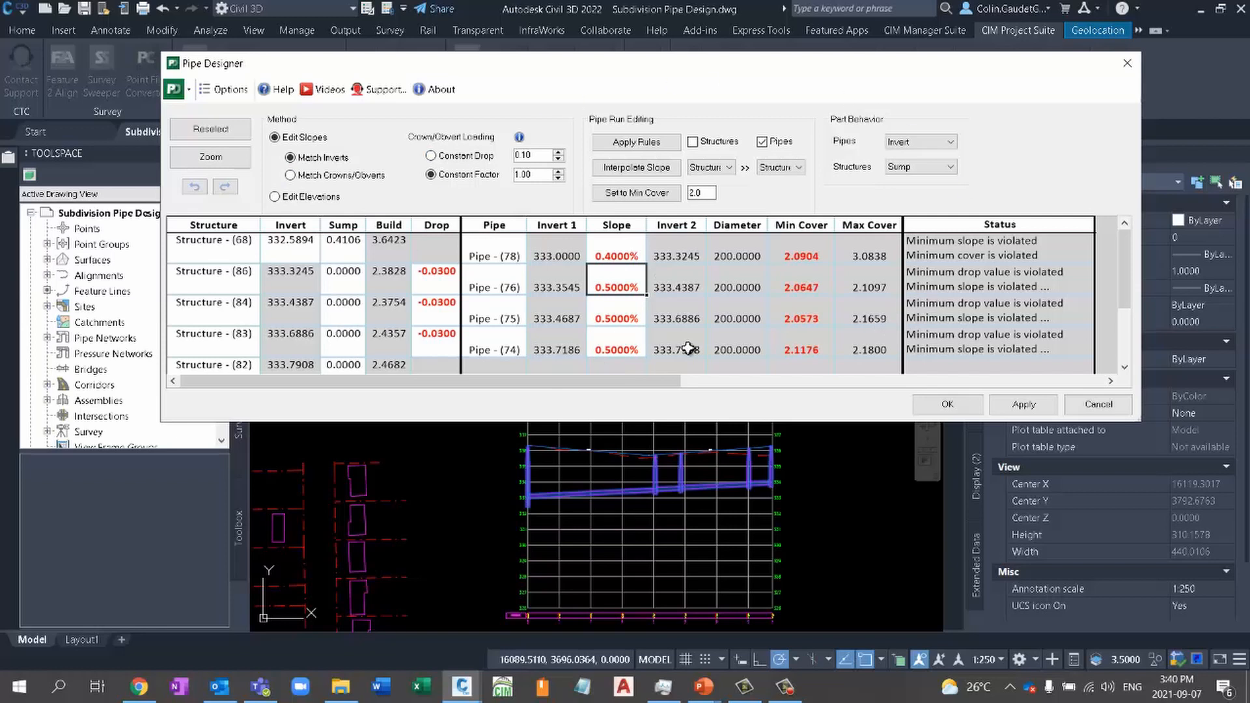
left_click(1017, 405)
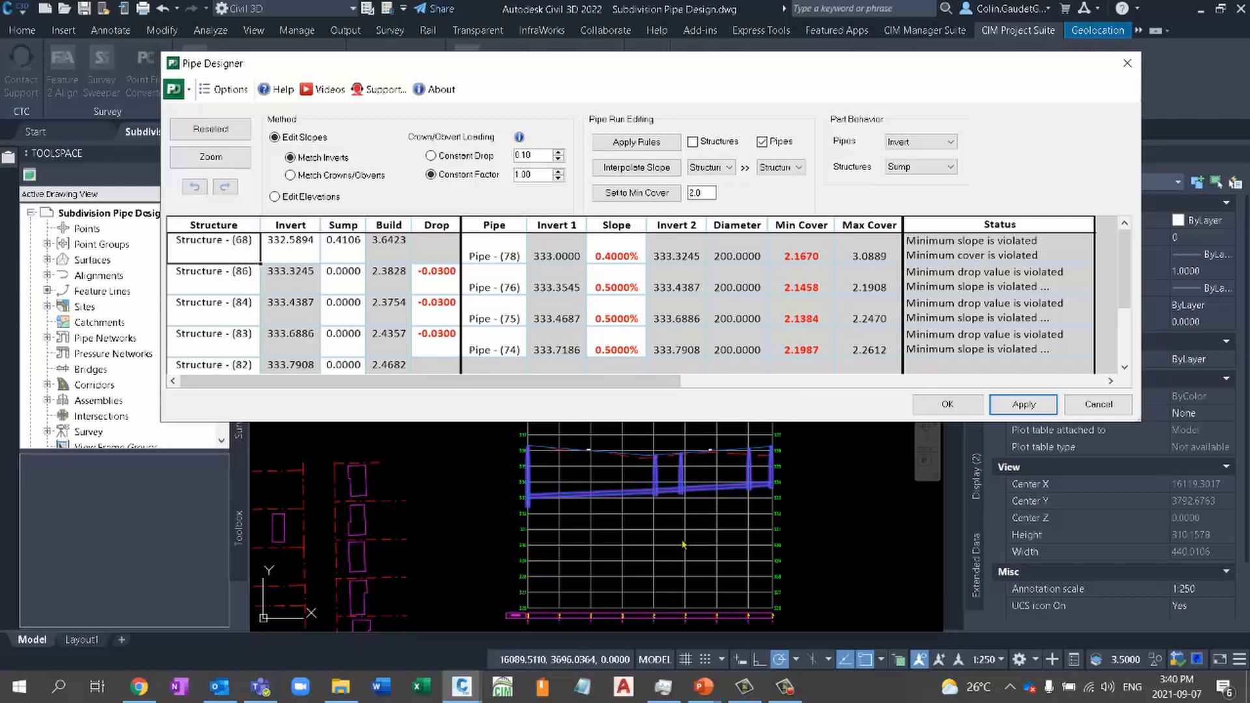
left_click(947, 404)
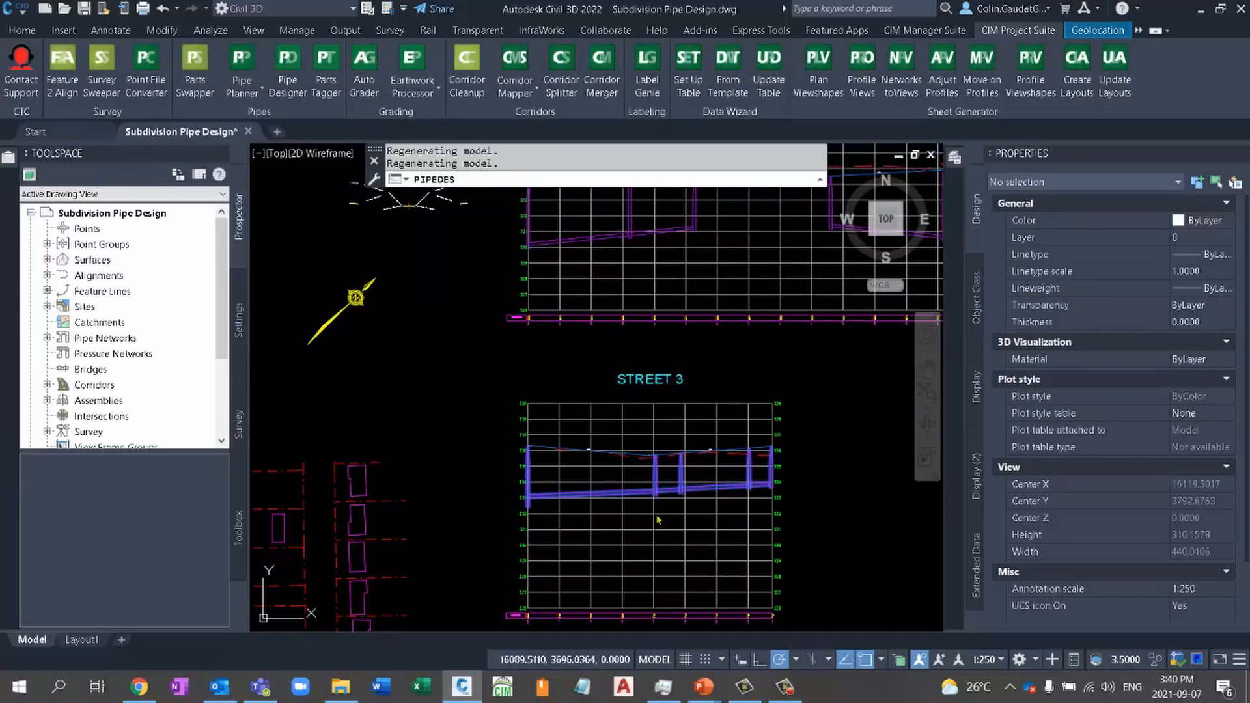
- Load the STREET 1 pipe run into Pipe Designer, from the first structure in the profile to the last
scroll(693, 547, "down", 3)
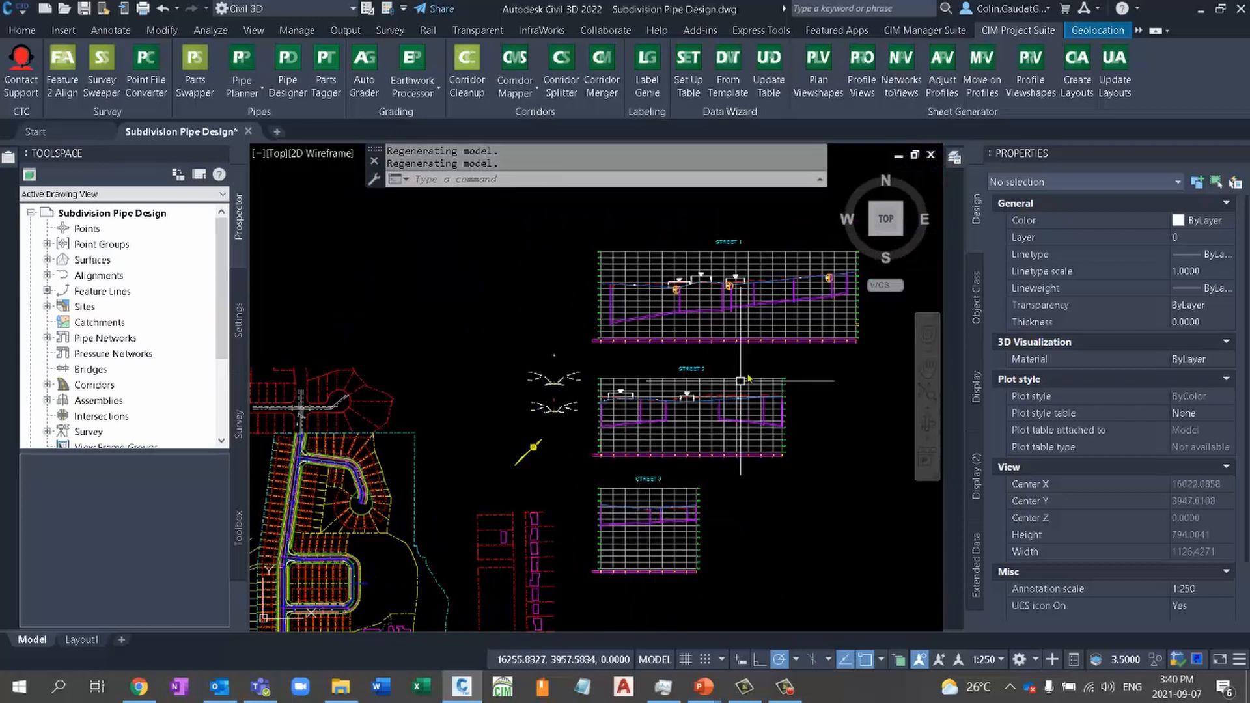
scroll(461, 465, "up", 4)
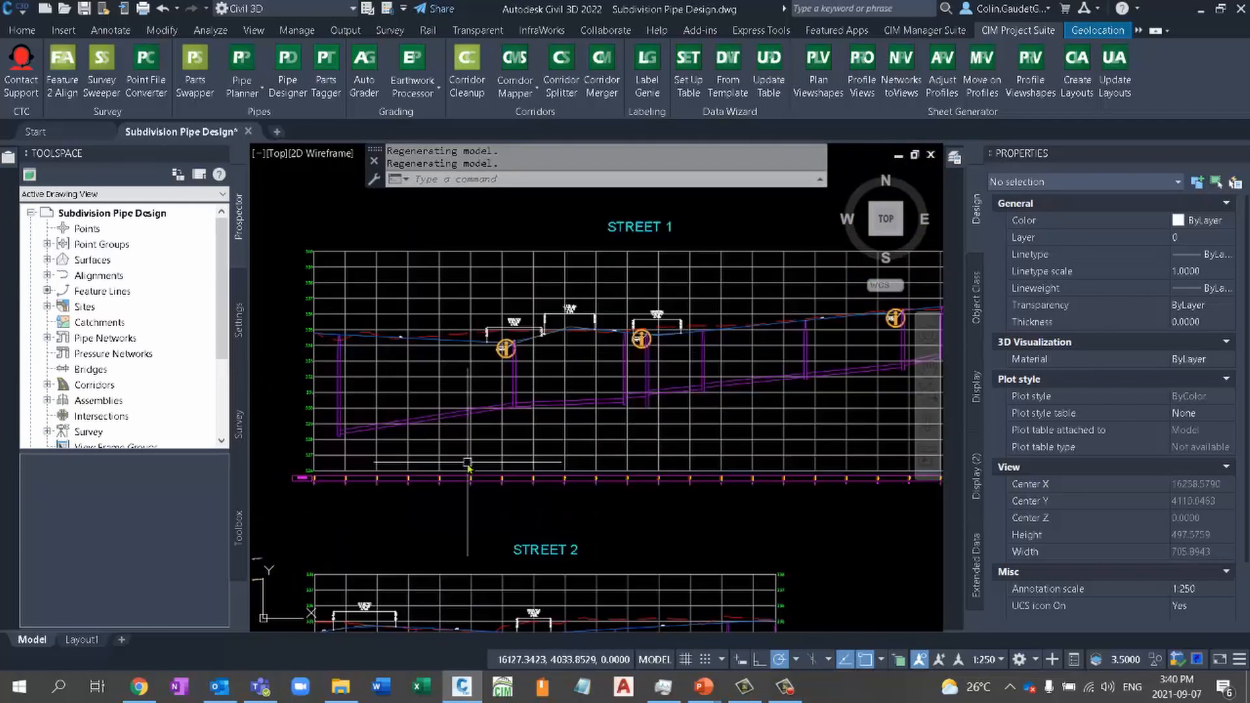
middle_click_drag(624, 411, 586, 488)
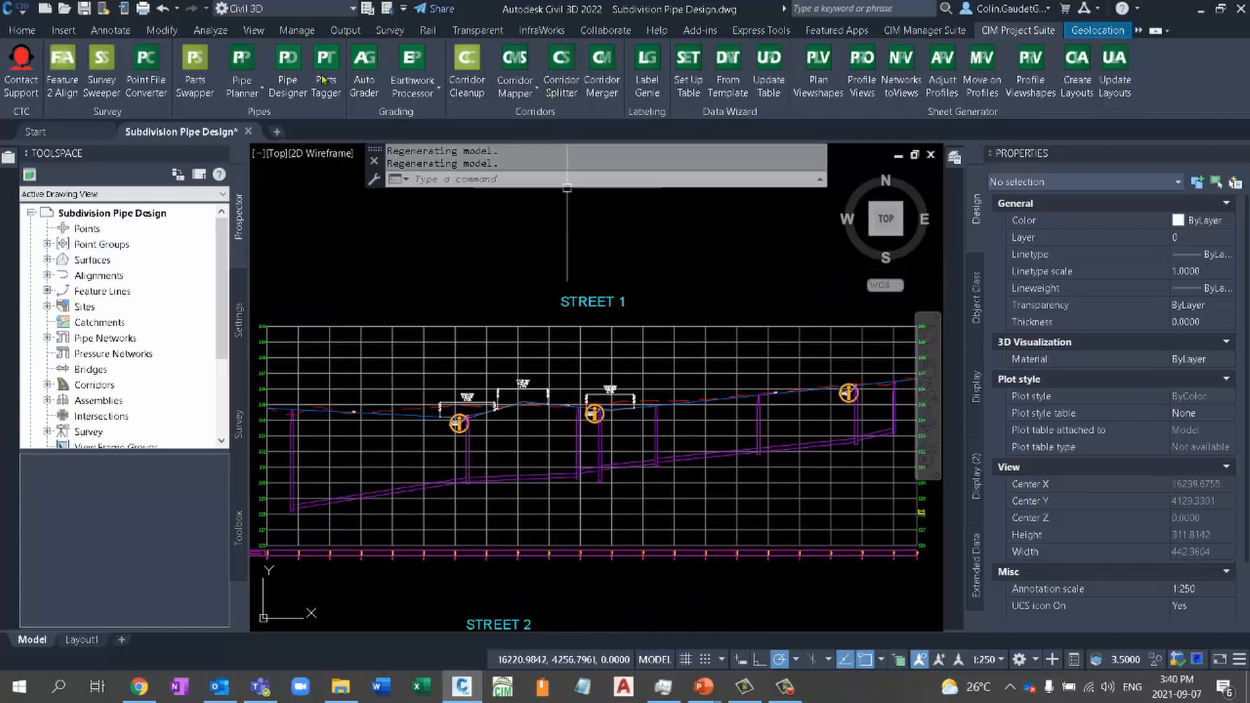
left_click(293, 449)
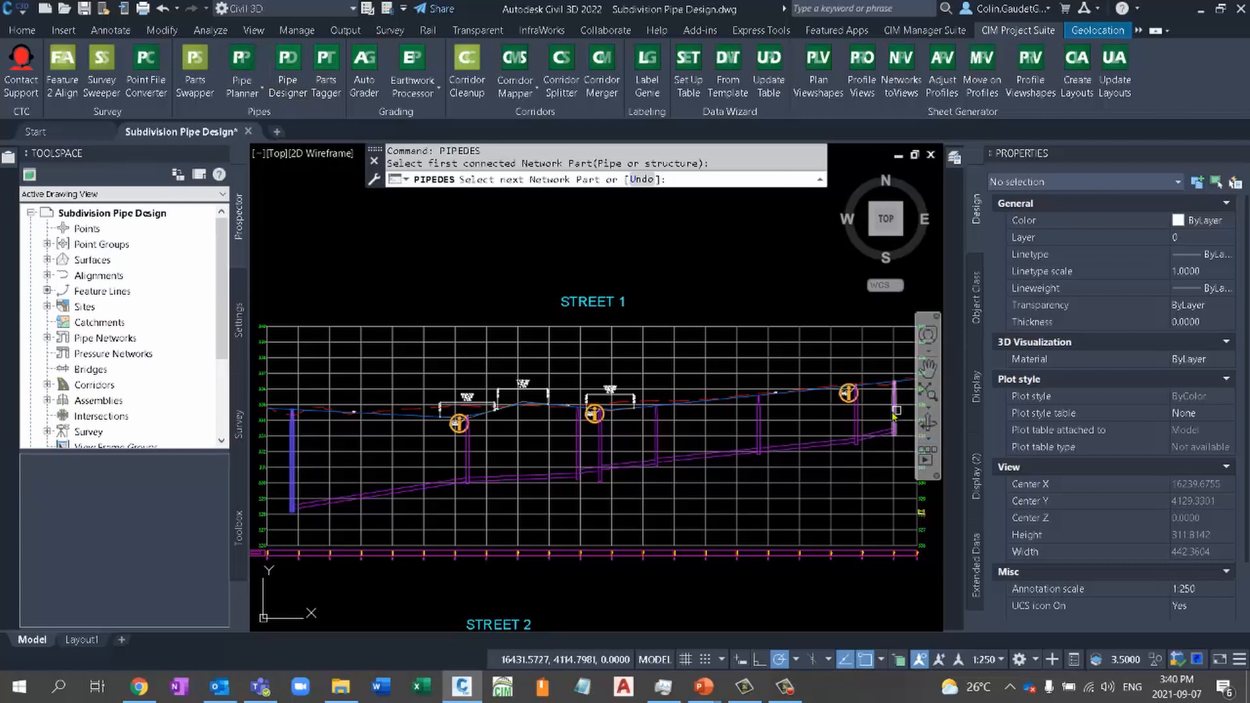
left_click(892, 414)
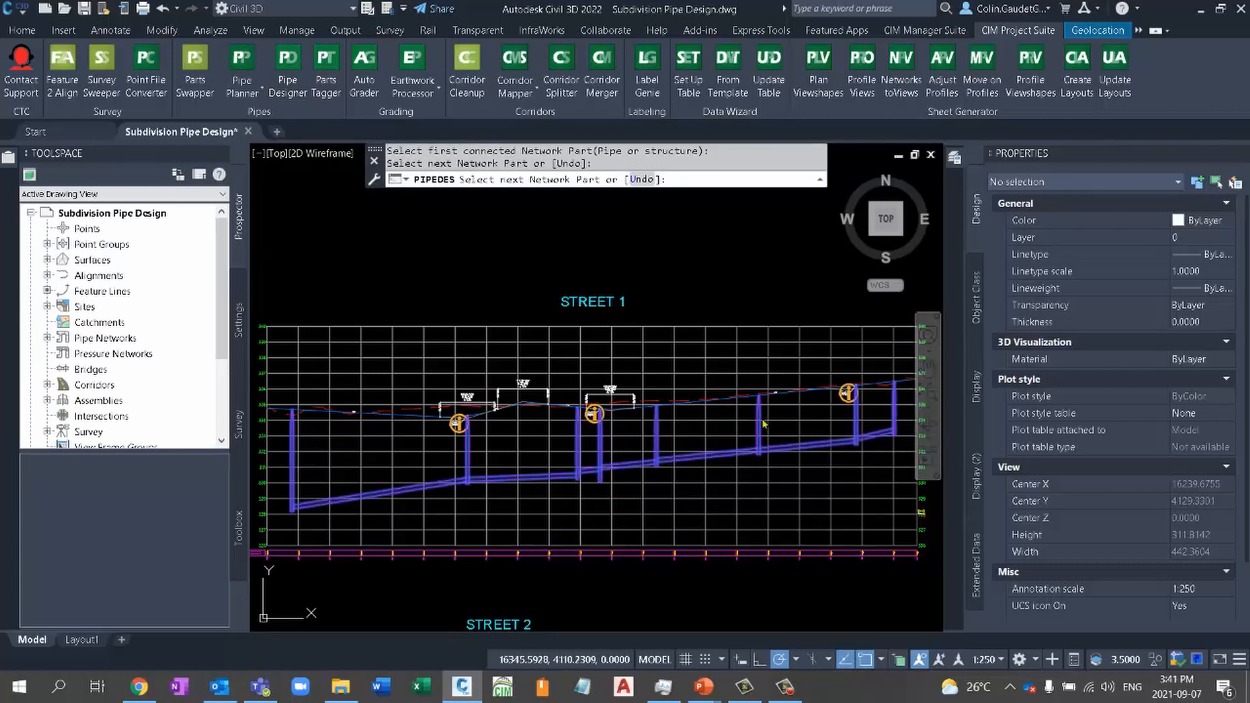
key("Return")
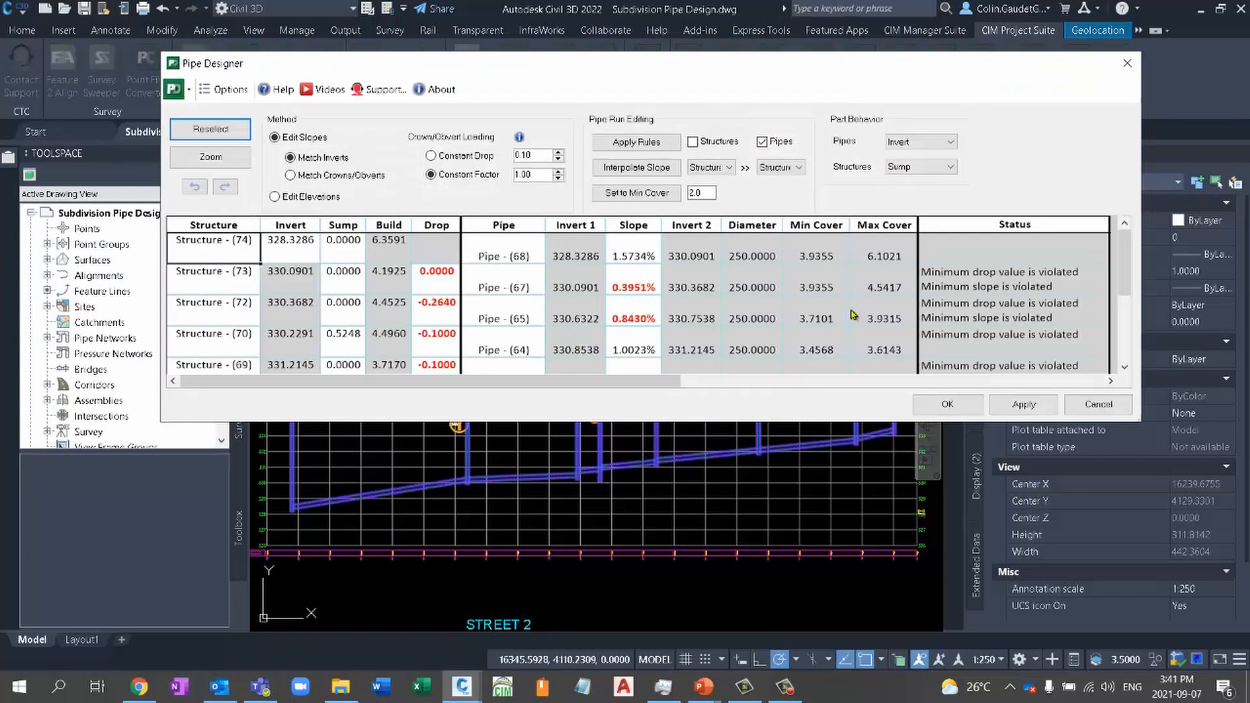
- Rename the first STREET 1 structure MH1A and fill the name down through the structures below it
left_click(218, 248)
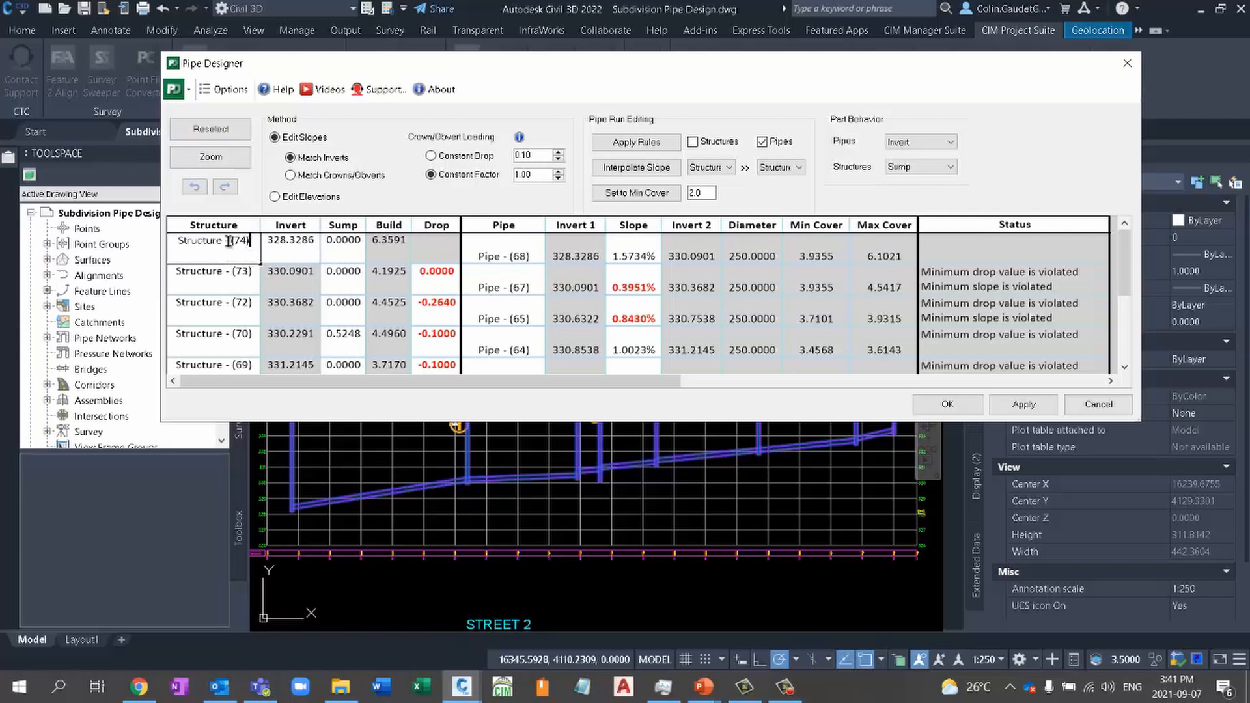
left_click_drag(250, 241, 153, 237)
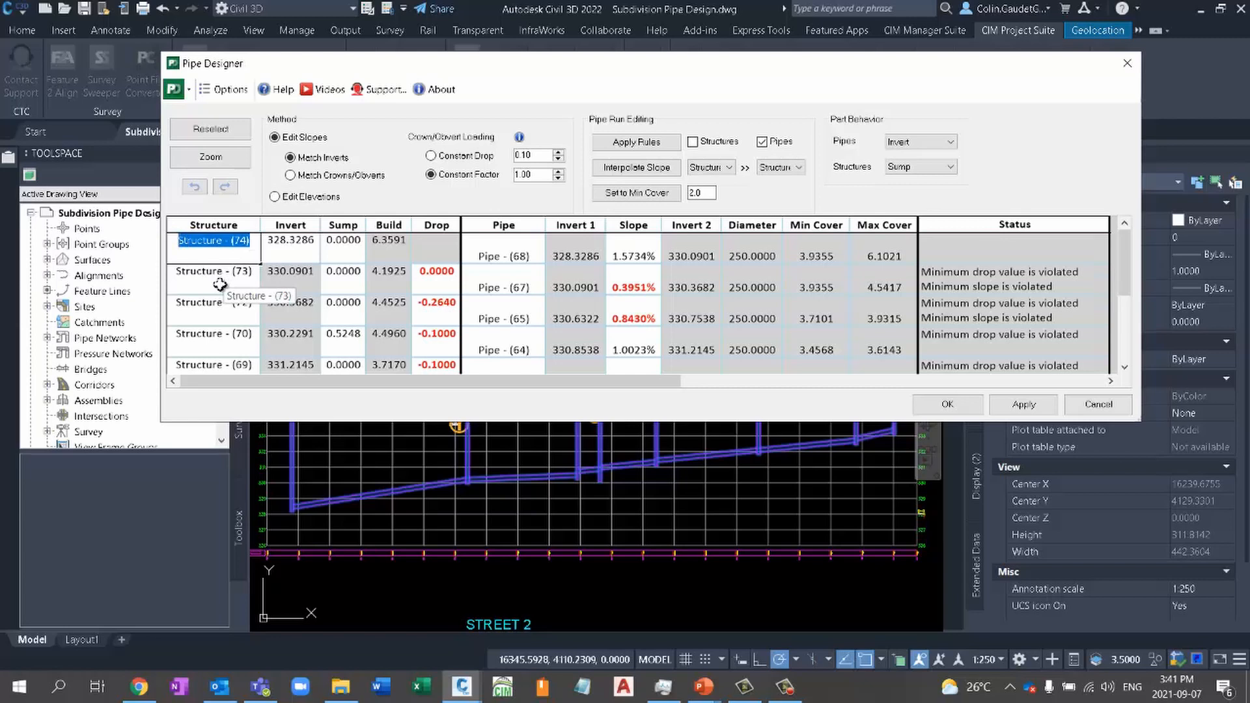
type("MH1")
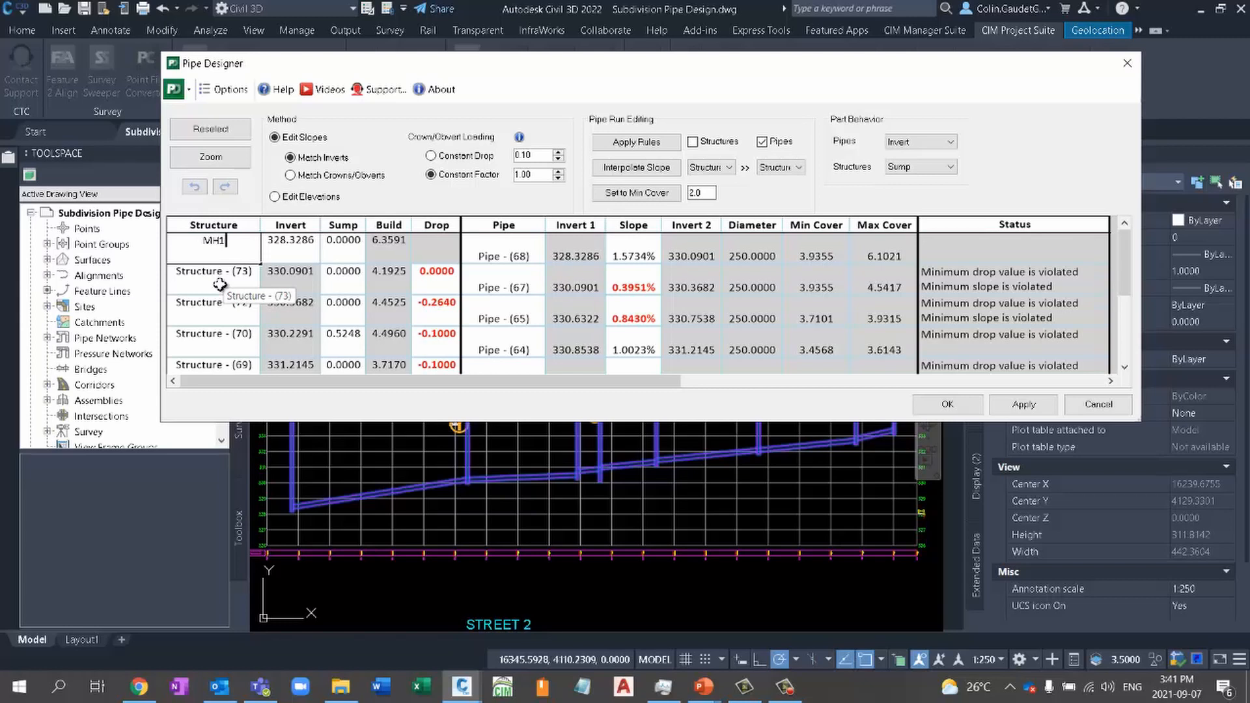
type("A")
left_click(290, 254)
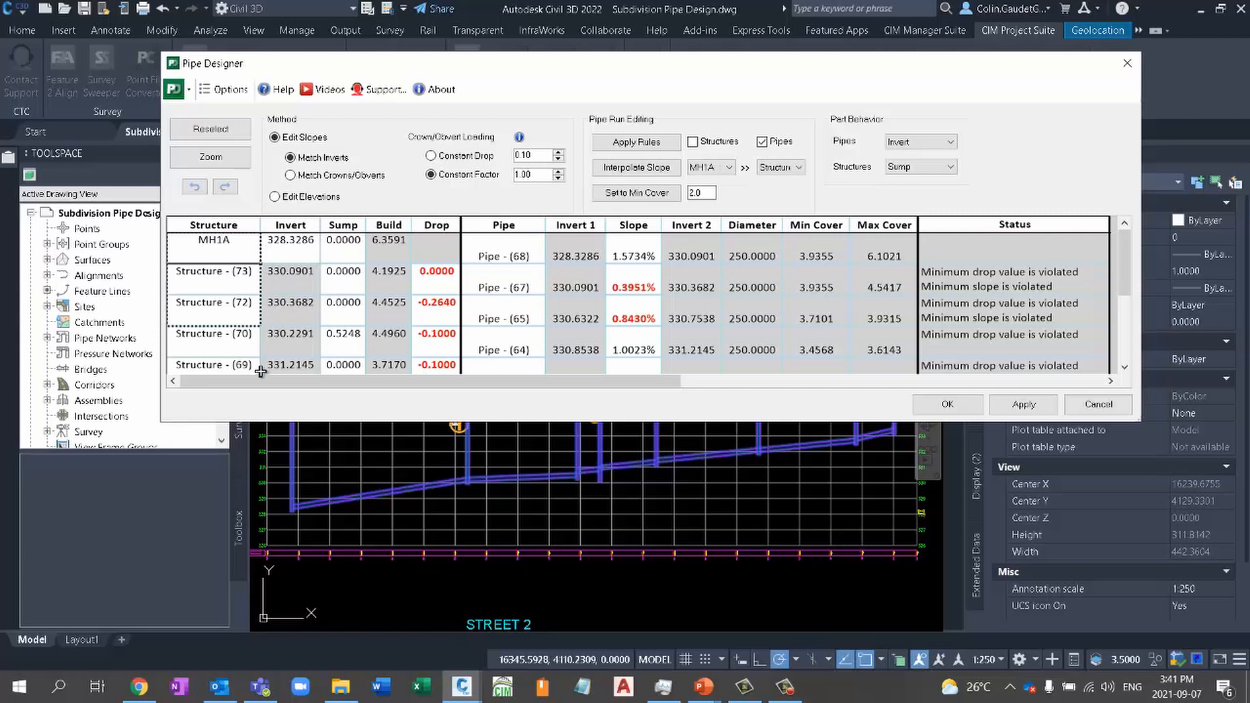
scroll(259, 306, "down", 3)
left_click_drag(255, 444, 256, 375)
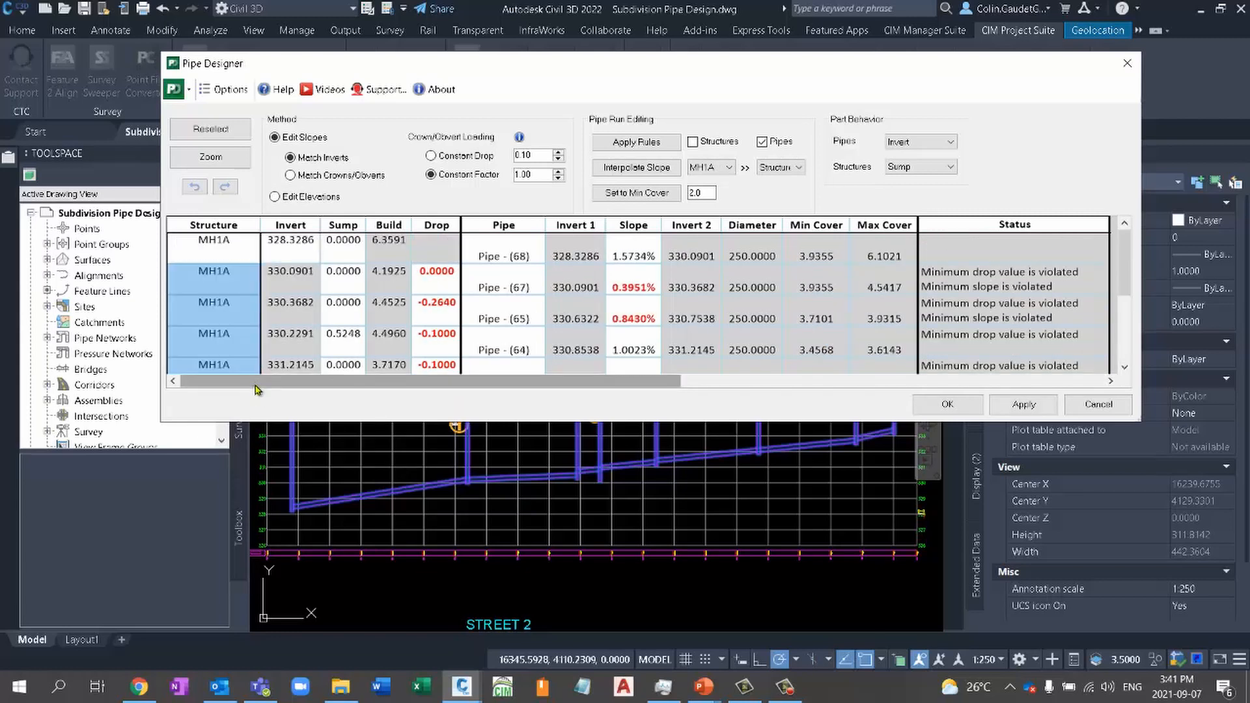
- Rename the second structure MH2A and try to continue the MH1A, MH2A numbering down the structure list
double_click(228, 277)
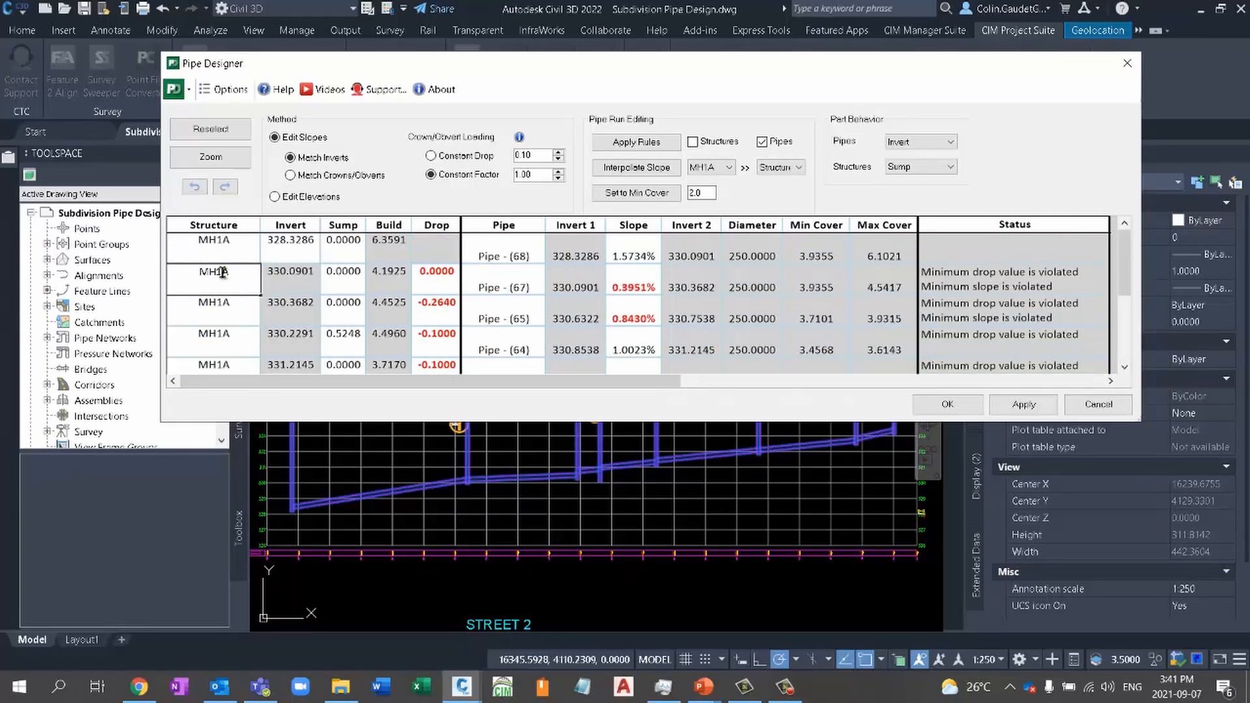
type("2")
left_click(237, 240)
left_click_drag(239, 243, 253, 373)
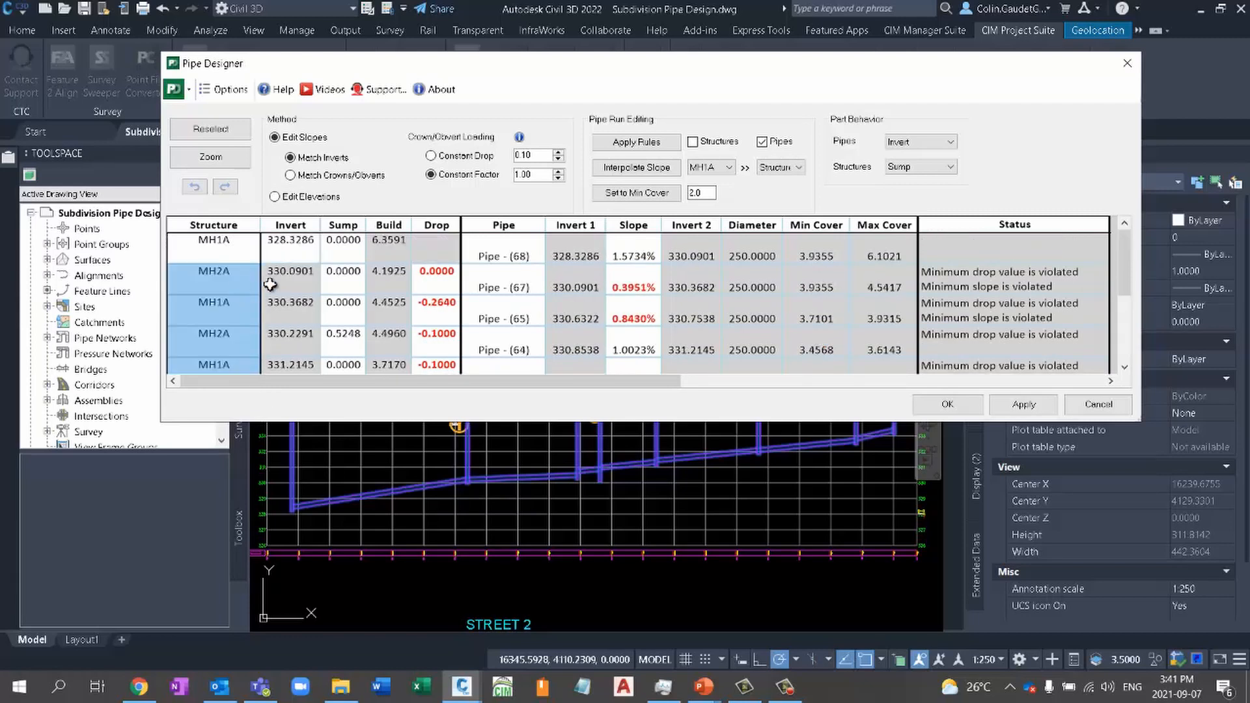
left_click(227, 304)
left_click(224, 306)
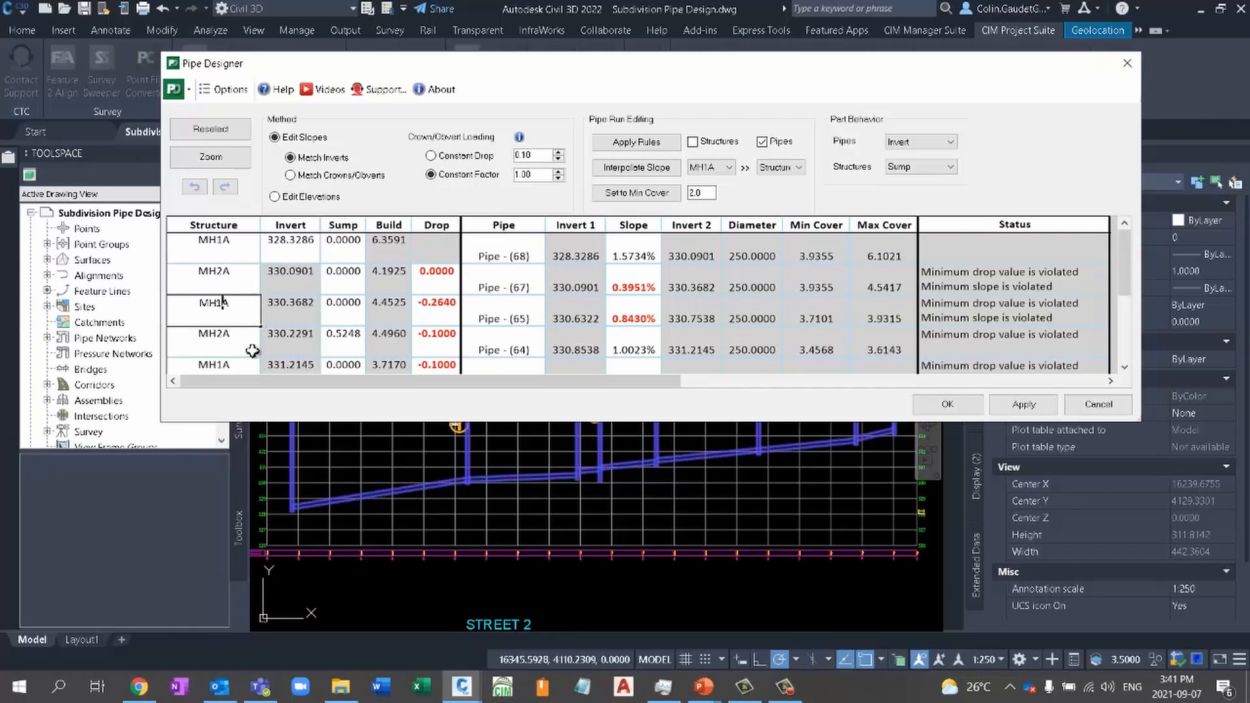
- Rename the first structure MH1 and fill the numbering series down through the last structure in the run
left_click(231, 240)
left_click(241, 241)
left_click(239, 241)
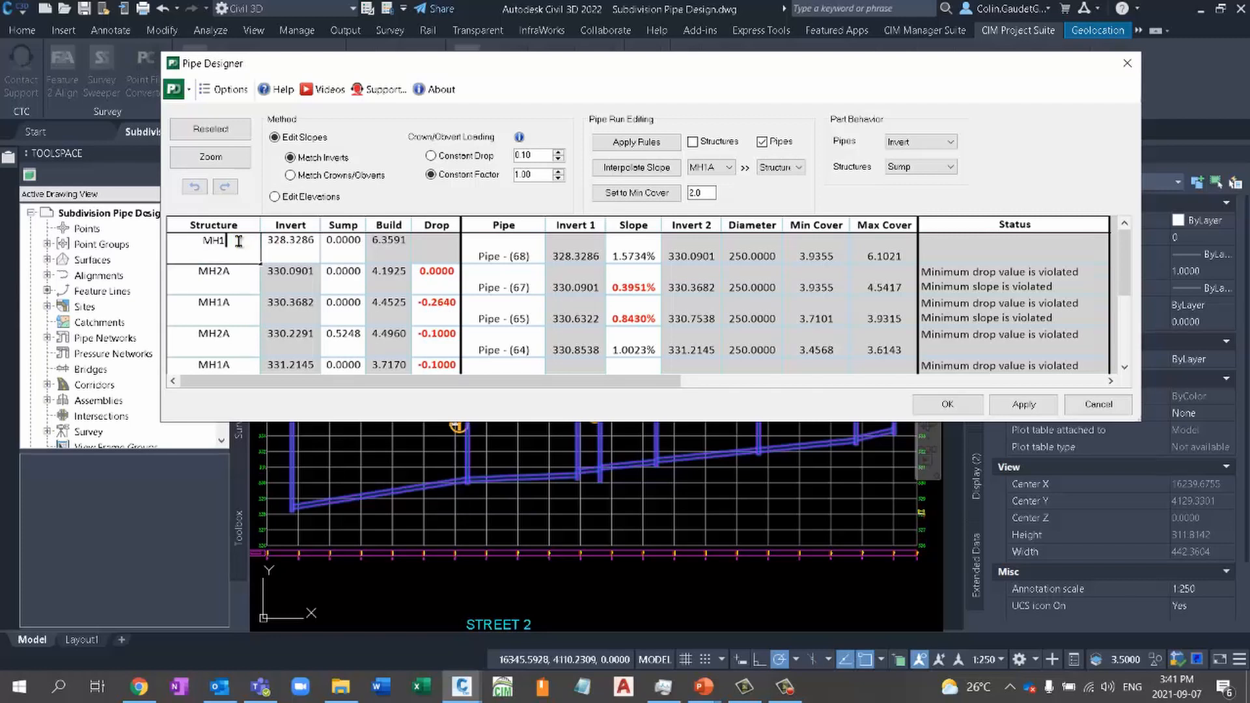
left_click(238, 286)
left_click(237, 250)
scroll(257, 313, "down", 3)
left_click(248, 365)
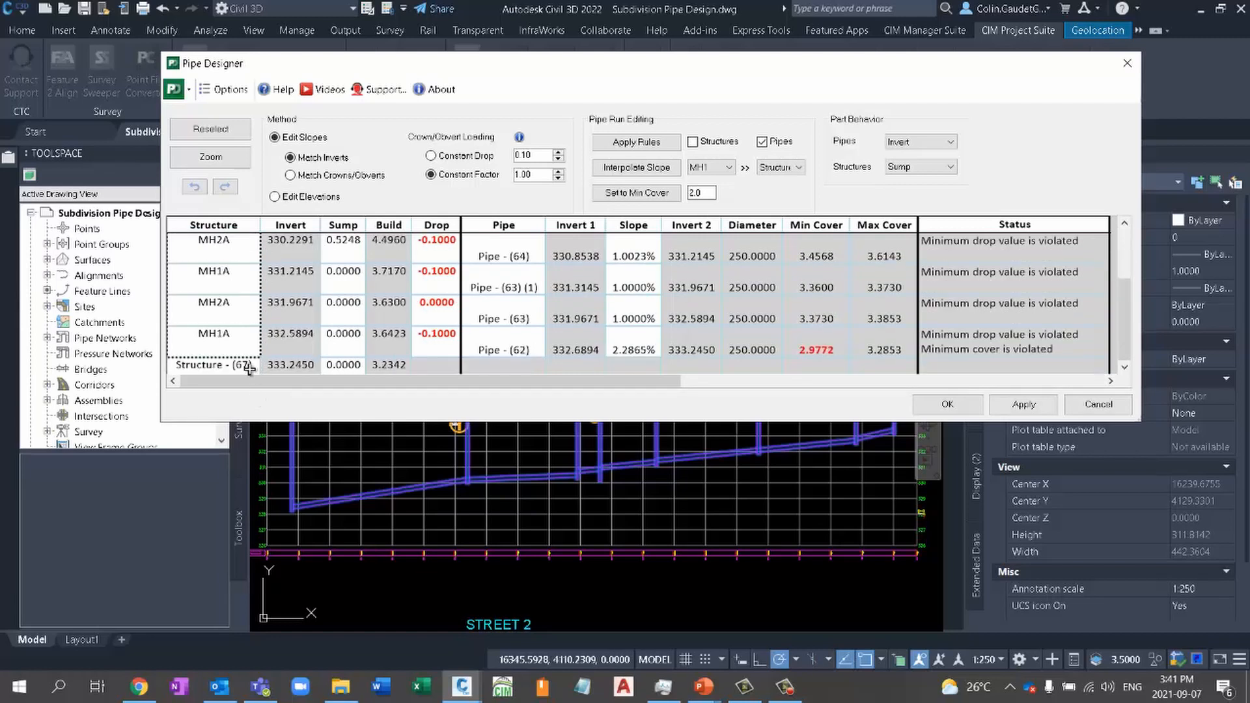
left_click_drag(249, 389, 252, 395)
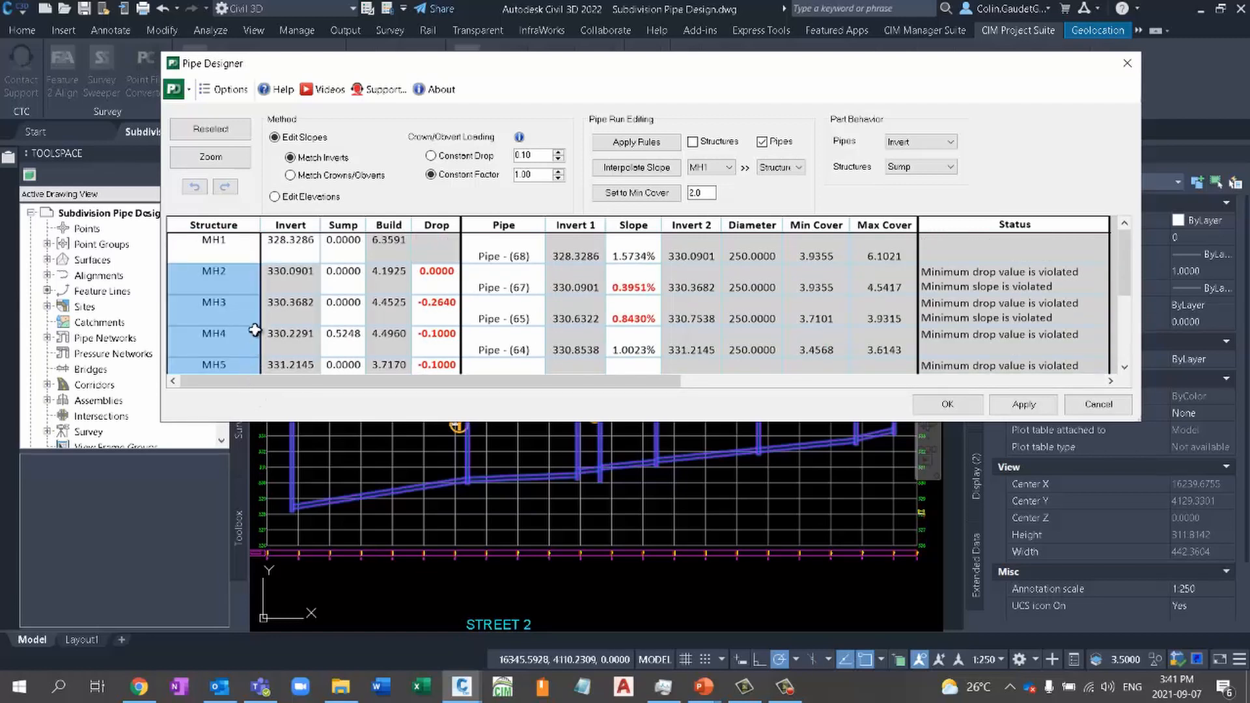
scroll(239, 326, "down", 5)
scroll(239, 330, "up", 5)
- Set the slope of the first STREET 1 pipe, between MH1 and MH2, to 0.5%
left_click(291, 246)
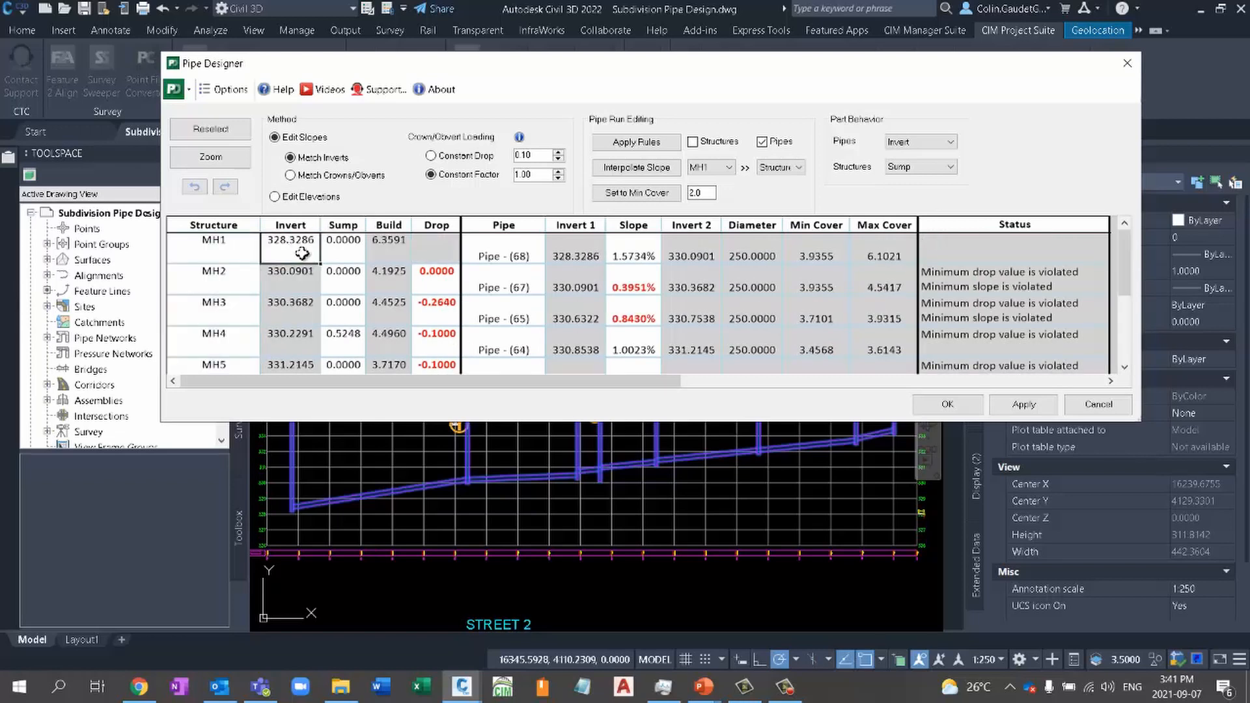
left_click(637, 252)
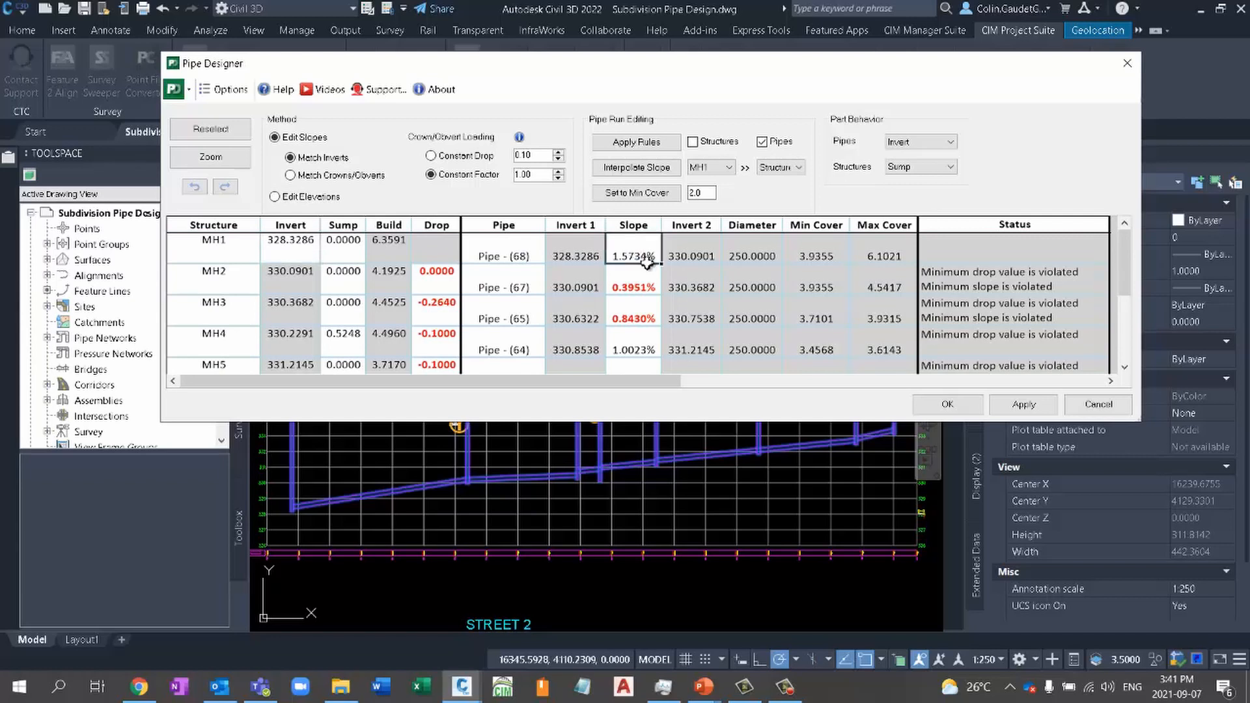
double_click(646, 246)
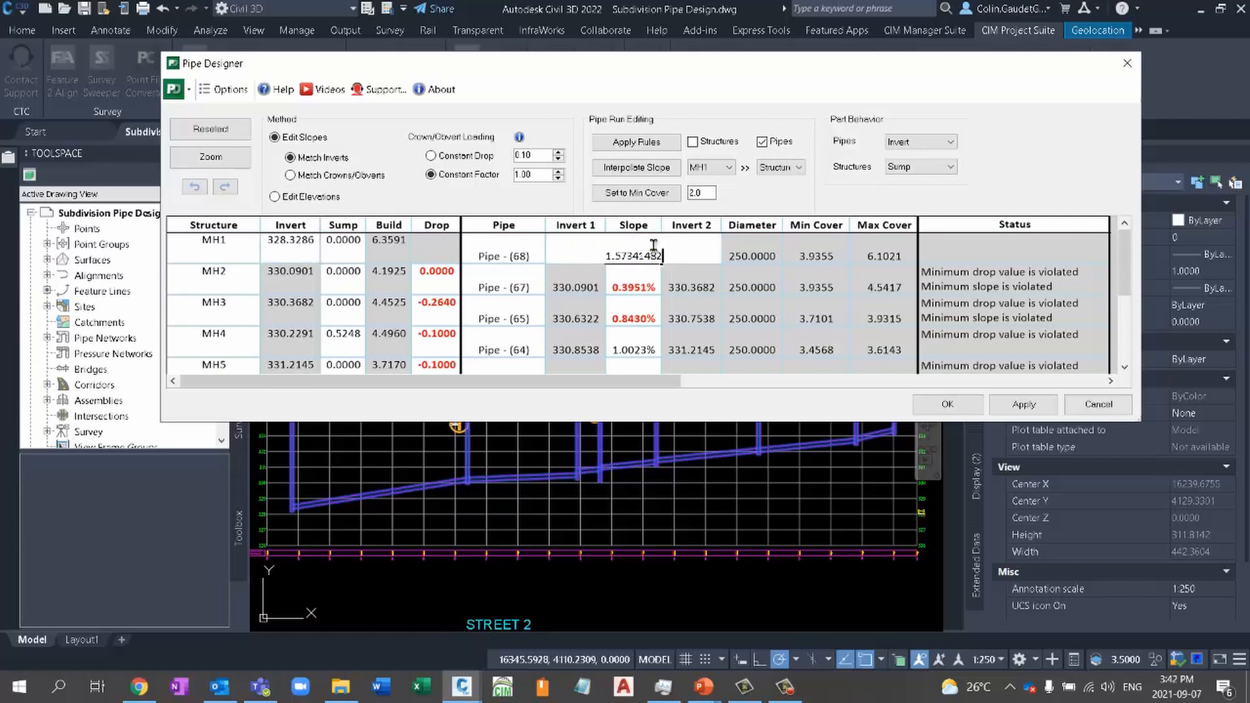
left_click_drag(674, 249, 538, 257)
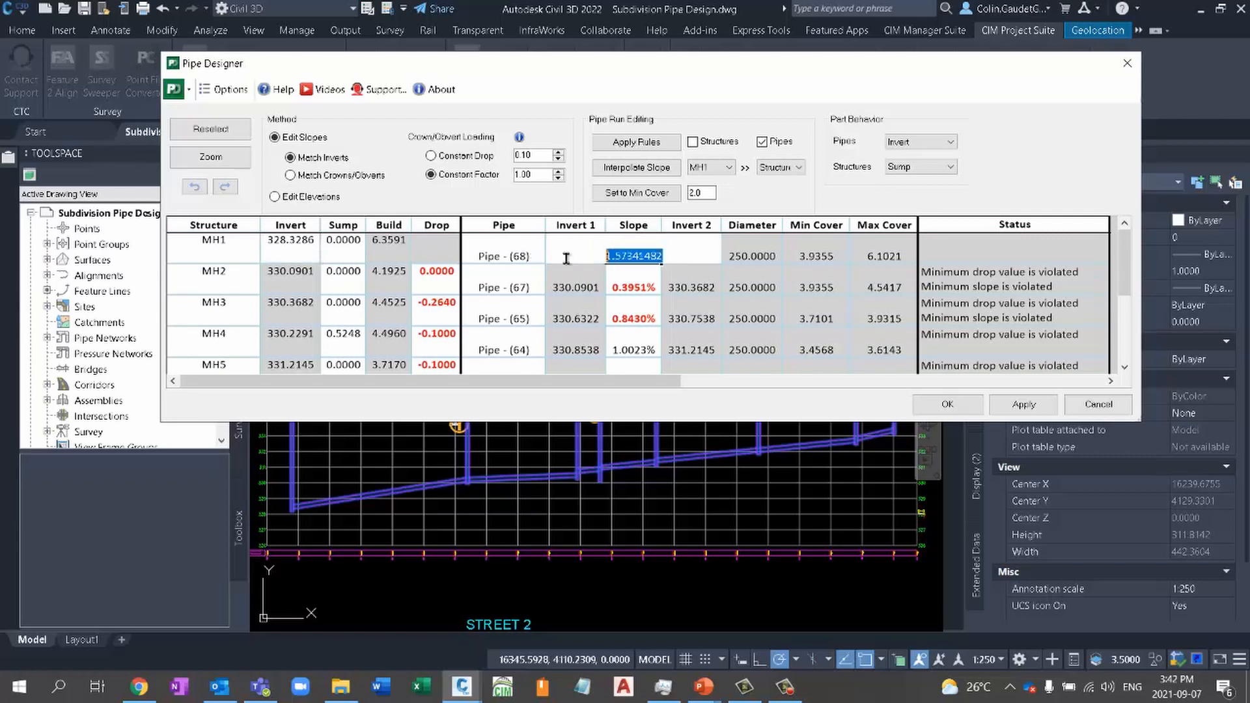
type("0.5")
key("Return")
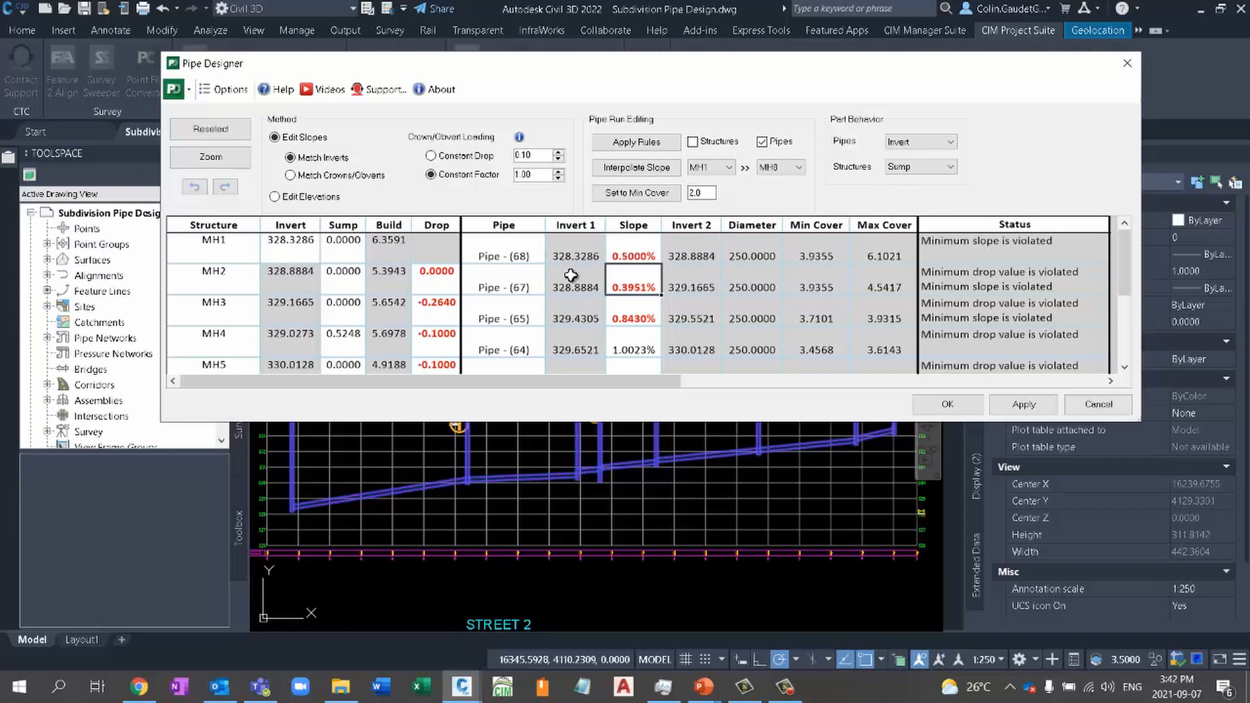
- Set the invert of MH1 to 330 and apply the pipe run changes to the drawing
left_click(289, 246)
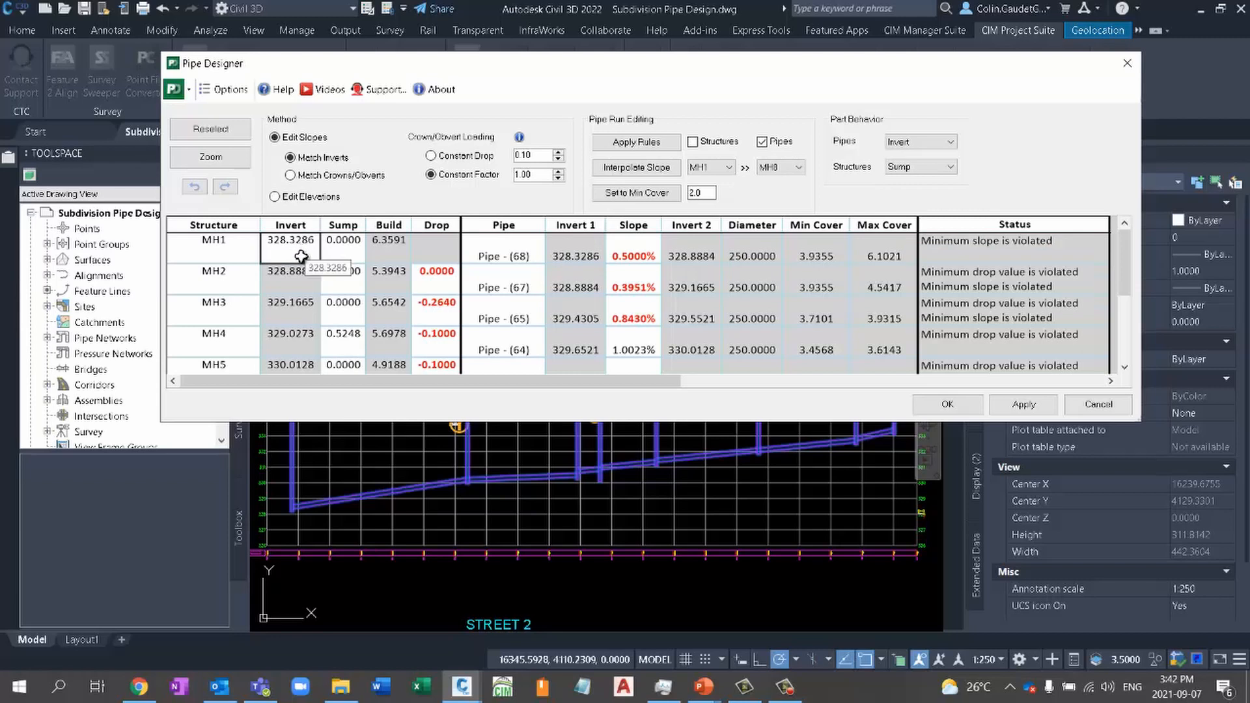
type("330")
key("Return")
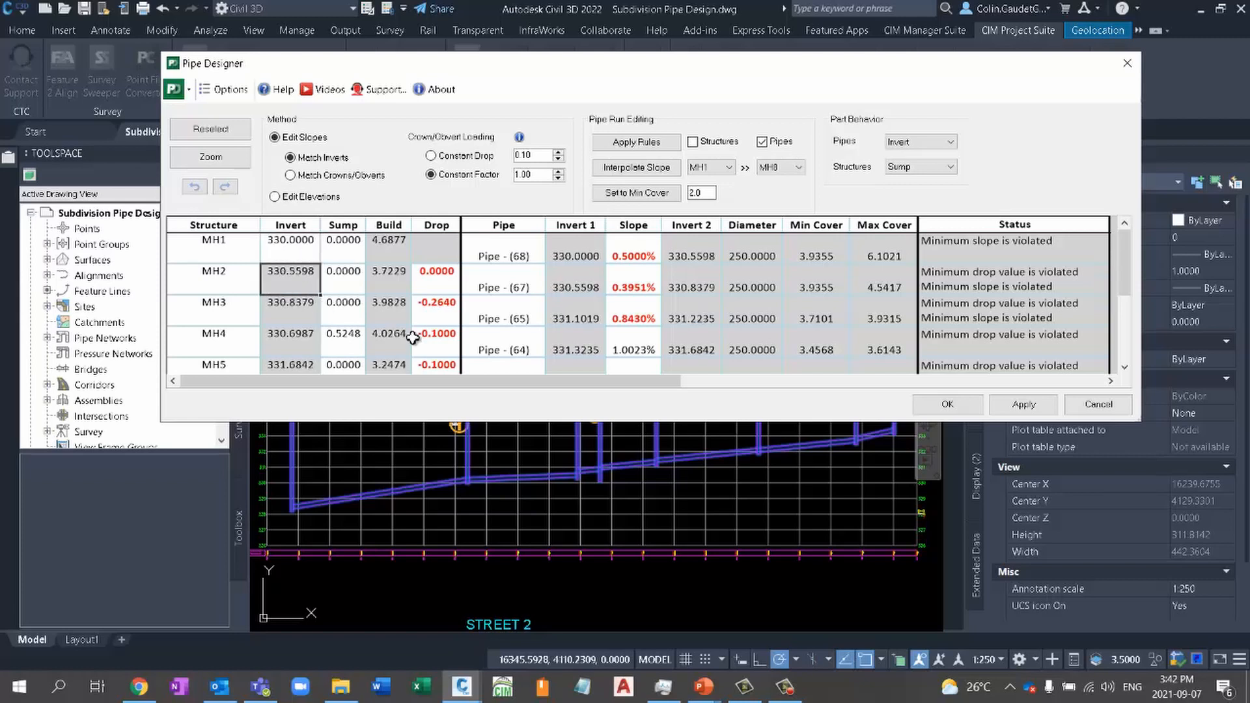
left_click(990, 406)
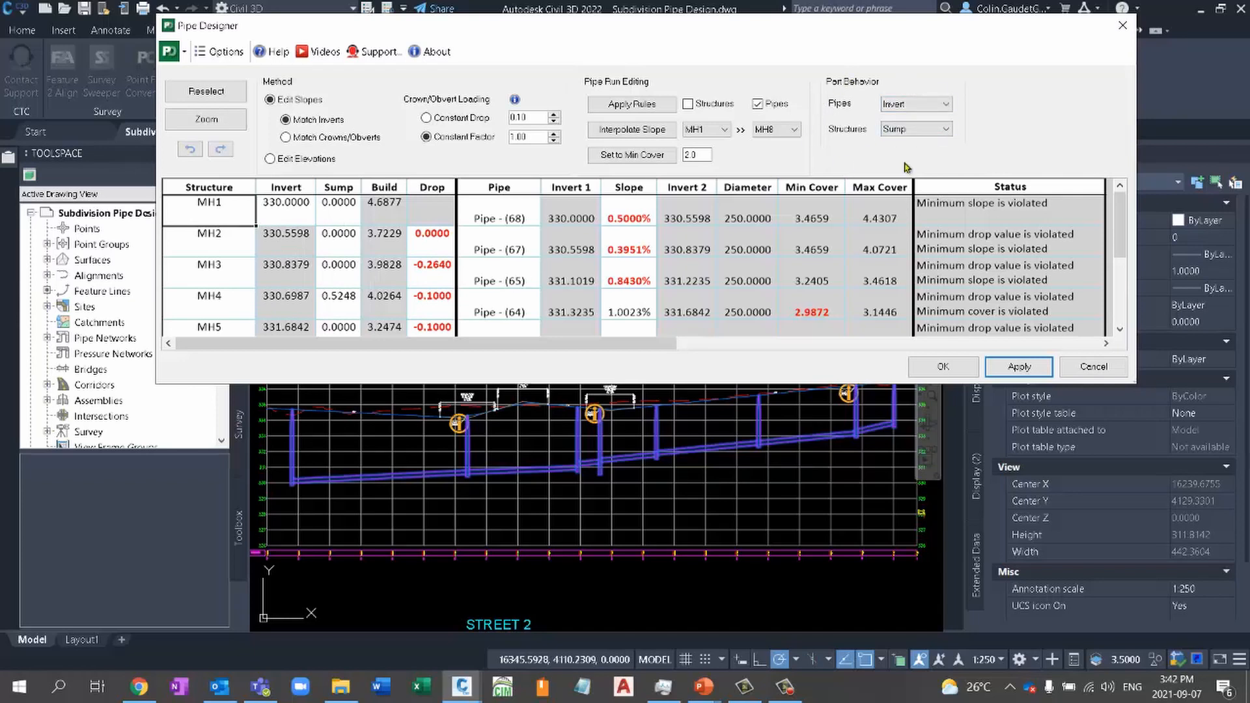
- Set the part behavior to Invert for structures and Crown/Obvert for pipes, and accept the pipe run design
left_click(935, 131)
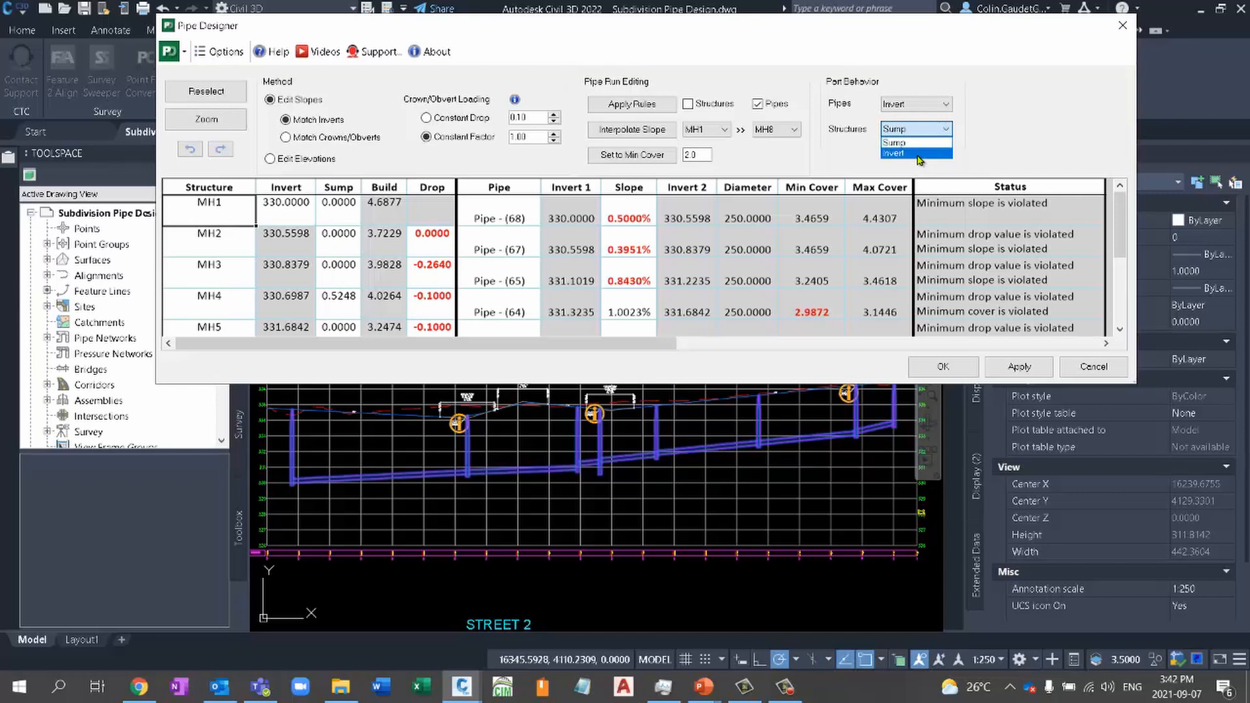
left_click(919, 154)
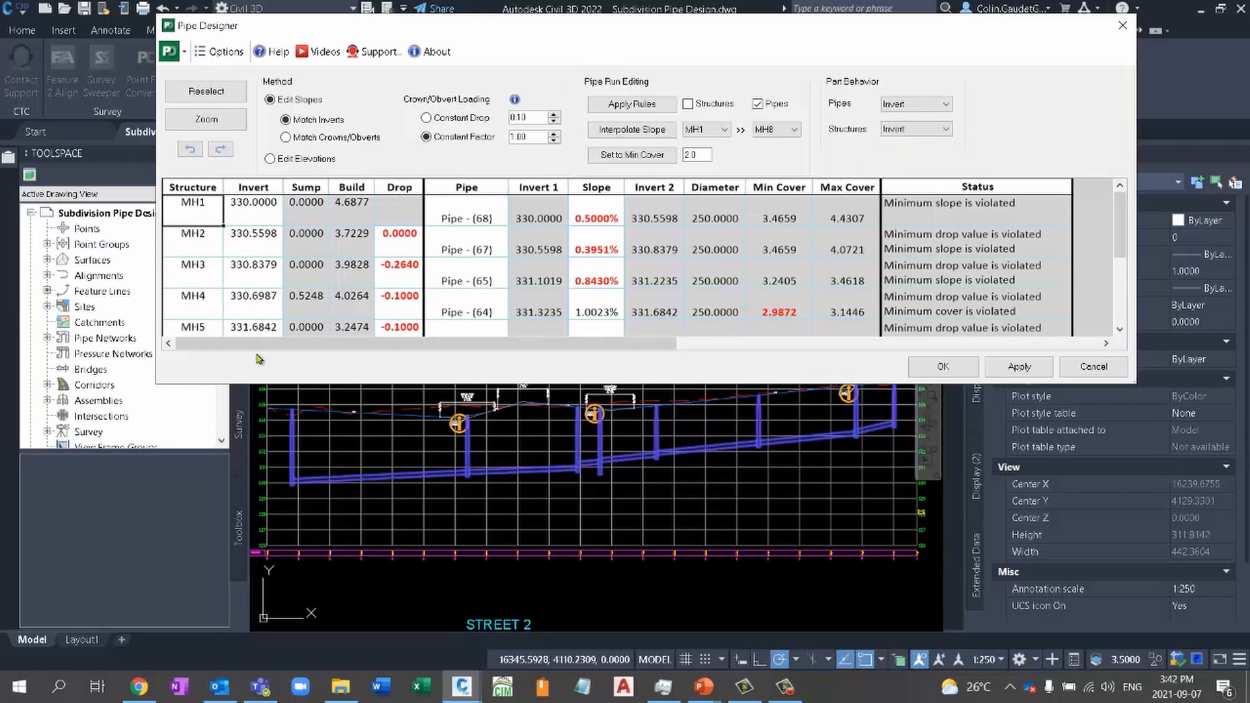
left_click(927, 110)
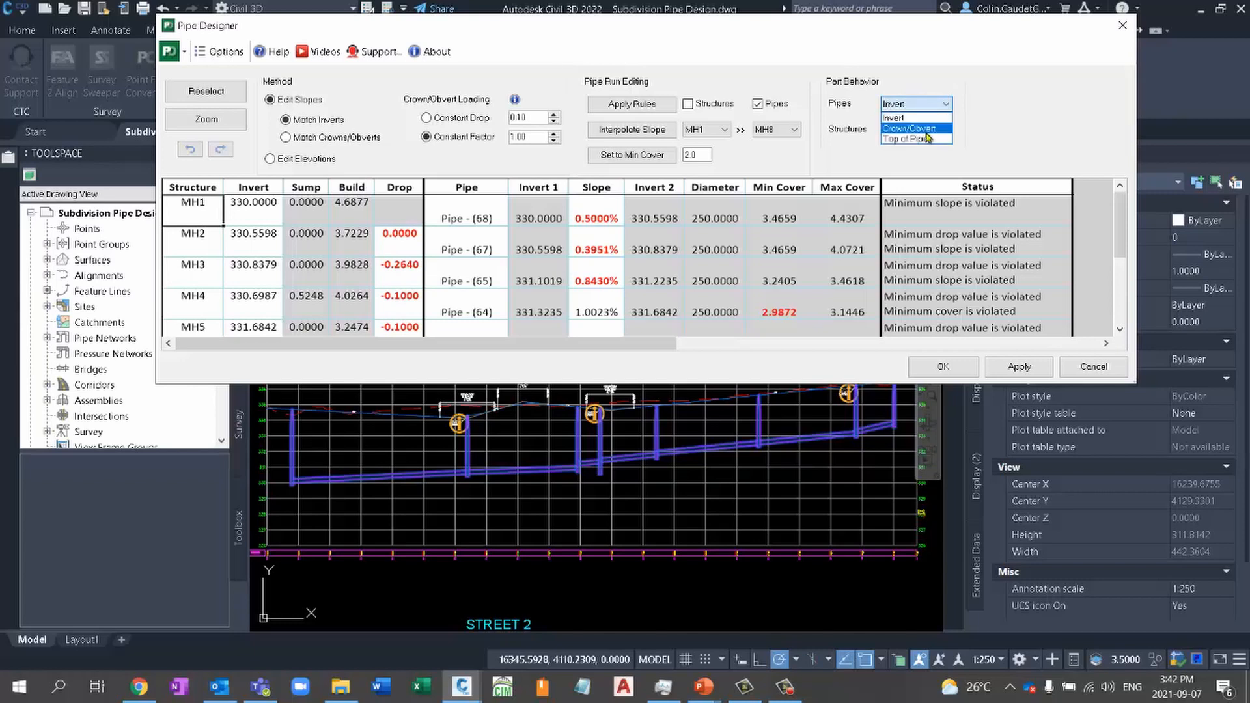
left_click(927, 130)
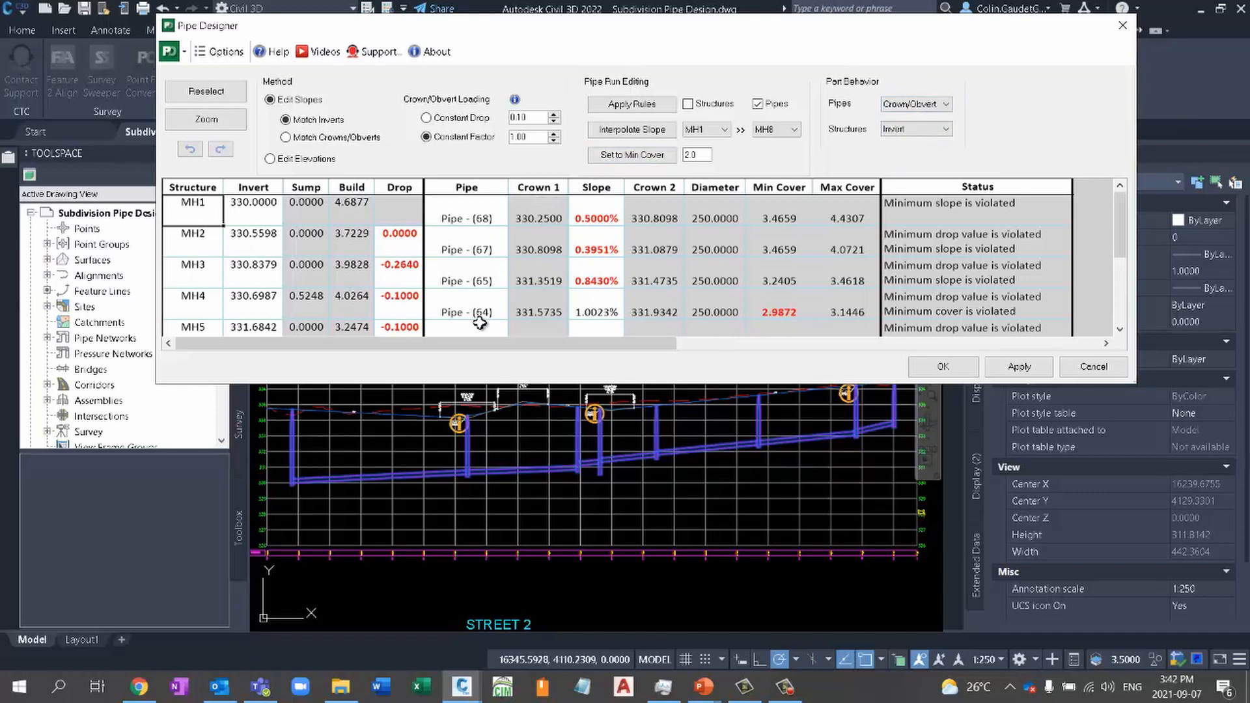
left_click(945, 367)
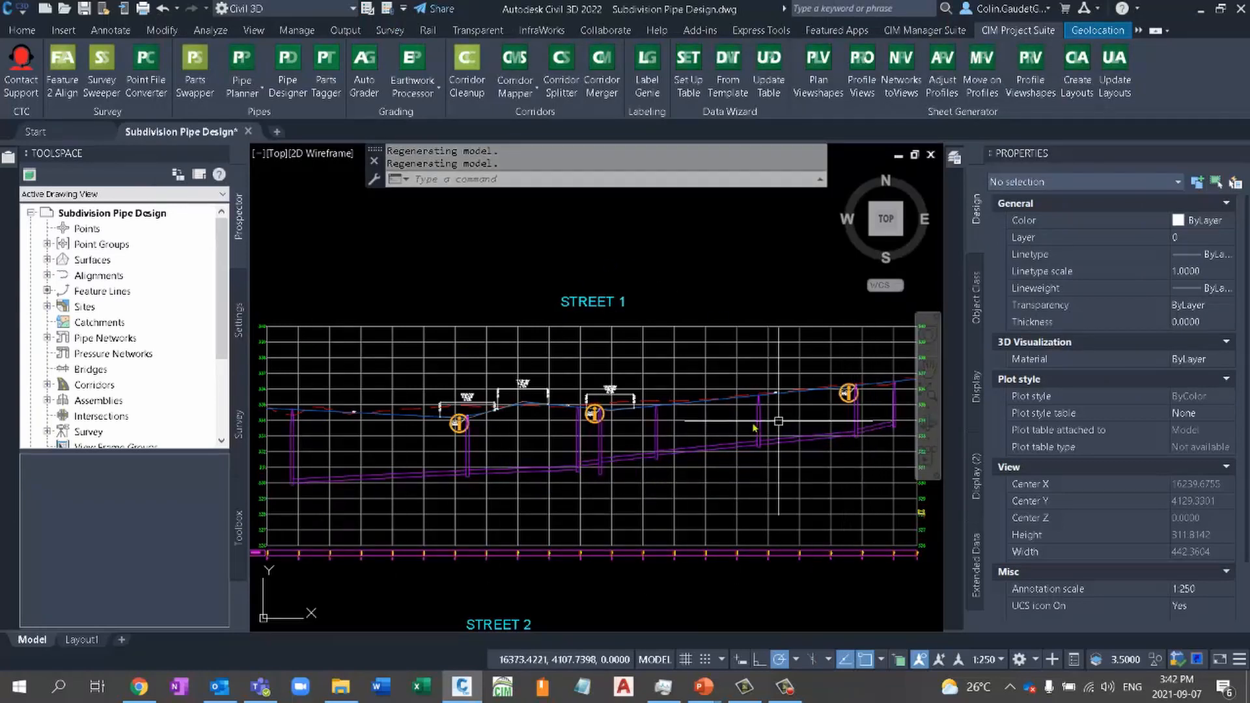
mouse_move(492, 469)
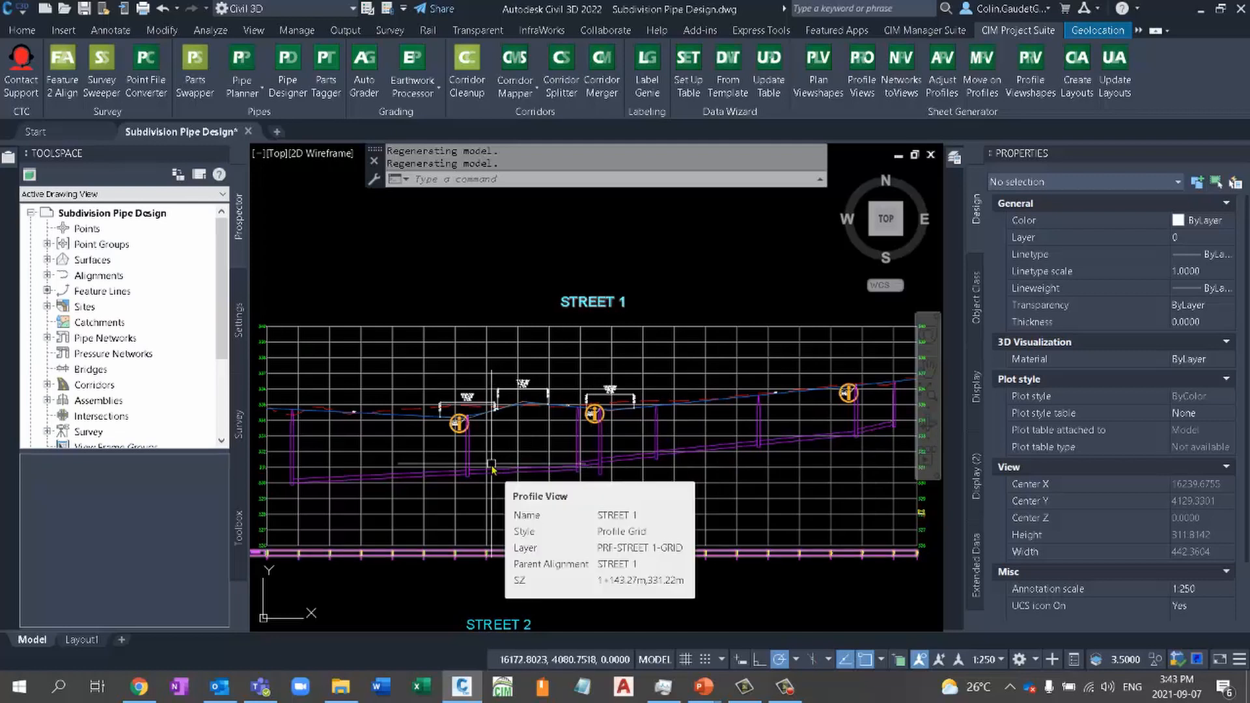
middle_click_drag(515, 357, 707, 351)
scroll(708, 351, "down", 6)
mouse_move(547, 477)
middle_mouse_down()
mouse_move(553, 542)
mouse_move(568, 456)
middle_mouse_up()
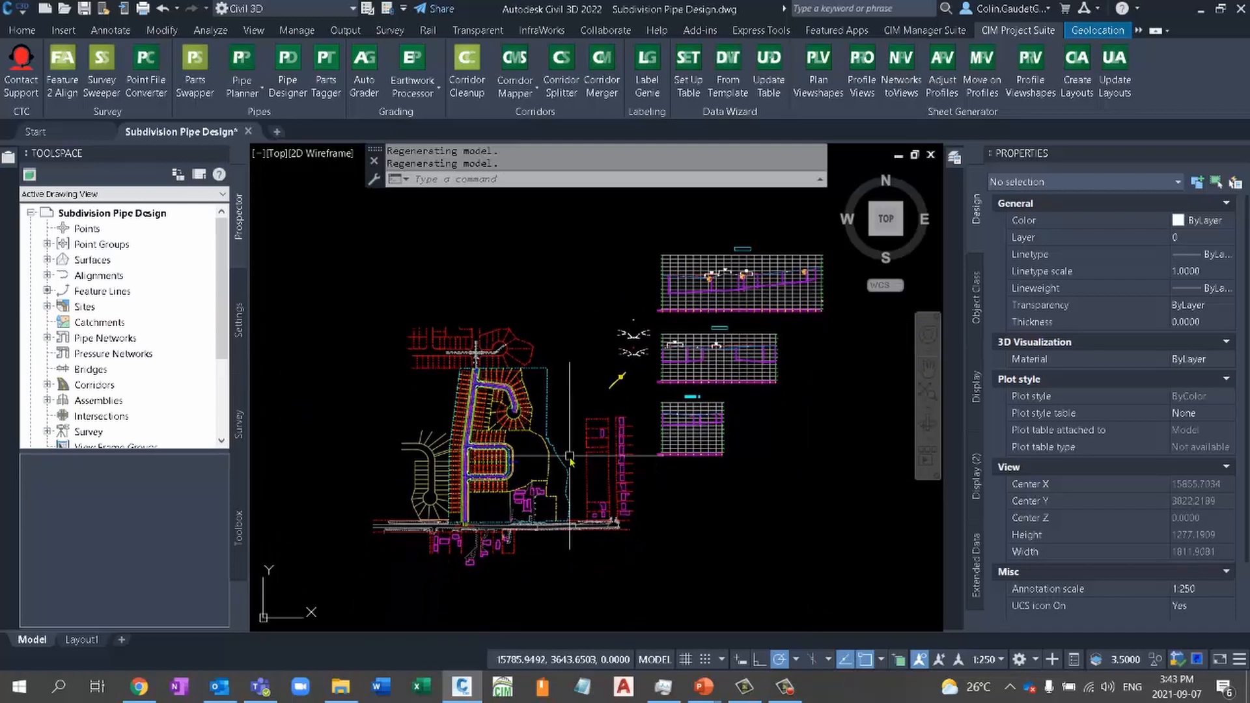
middle_click(568, 456)
middle_click(568, 456)
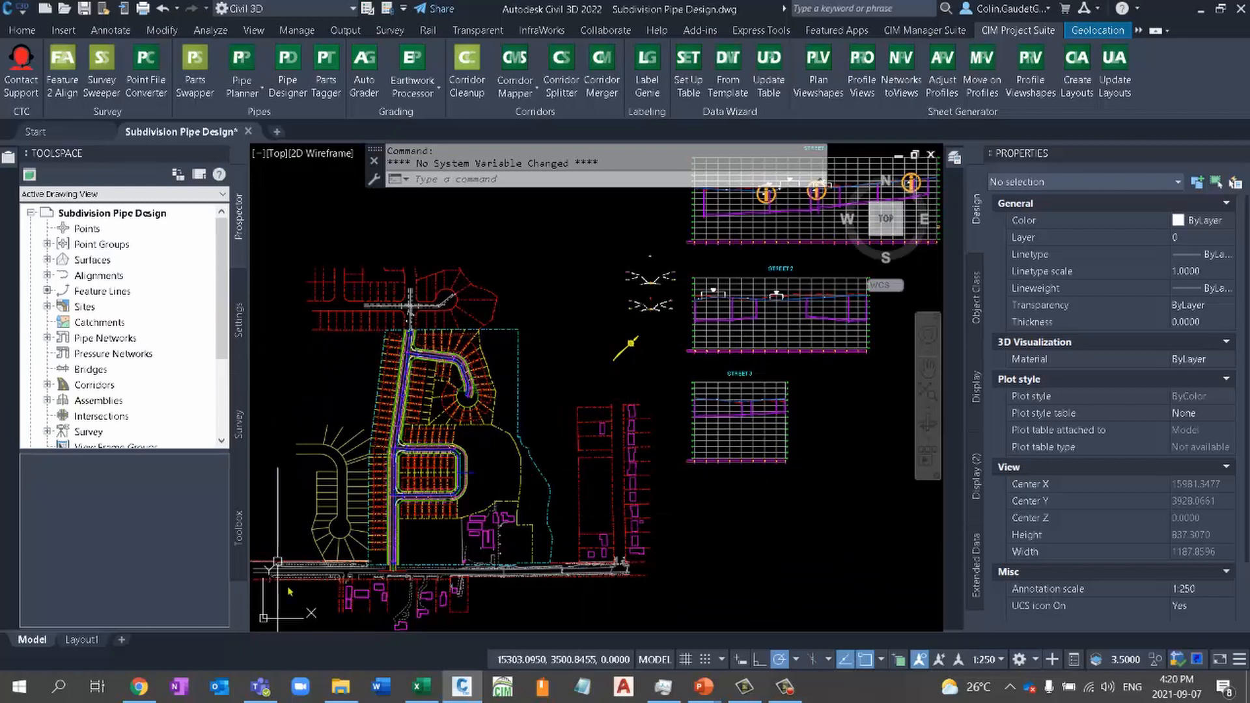
mouse_move(841, 411)
middle_mouse_down()
mouse_move(830, 476)
mouse_move(794, 532)
middle_mouse_up()
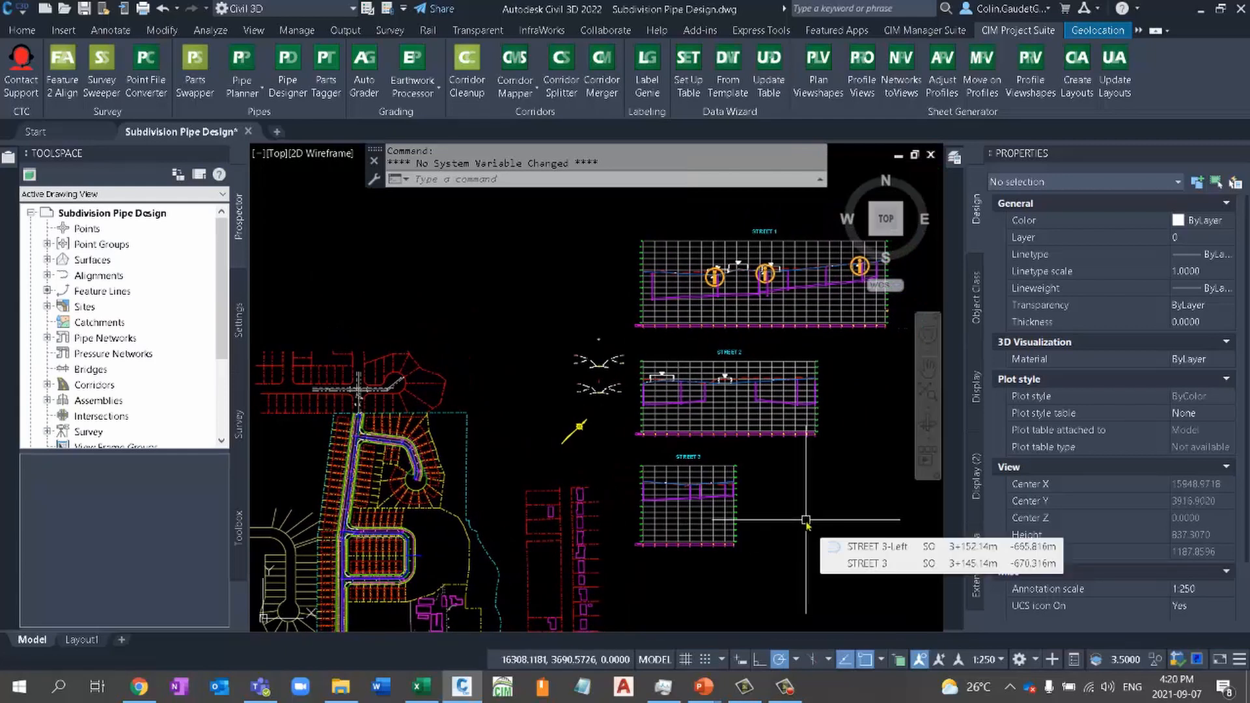
middle_click(806, 521)
middle_click(806, 521)
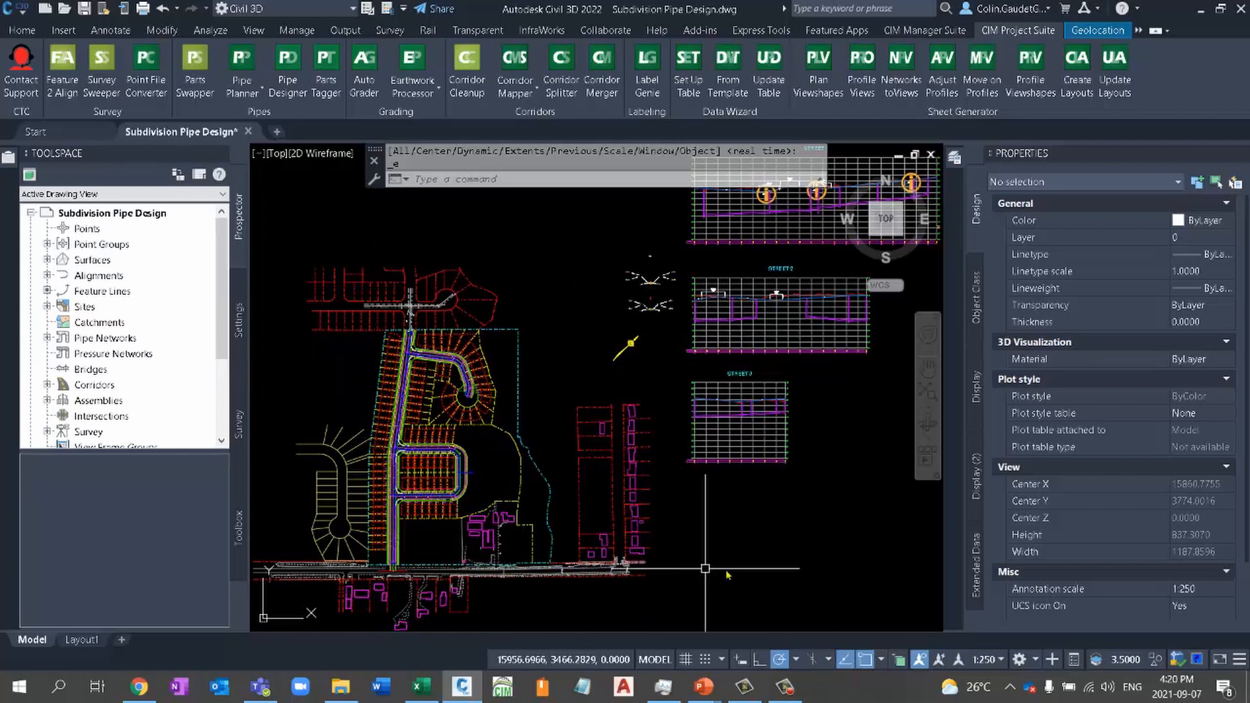
- Open the Pipe Network Vistas for the sanitary network, starting from a structure in the STREET 3 profile
left_click(742, 410)
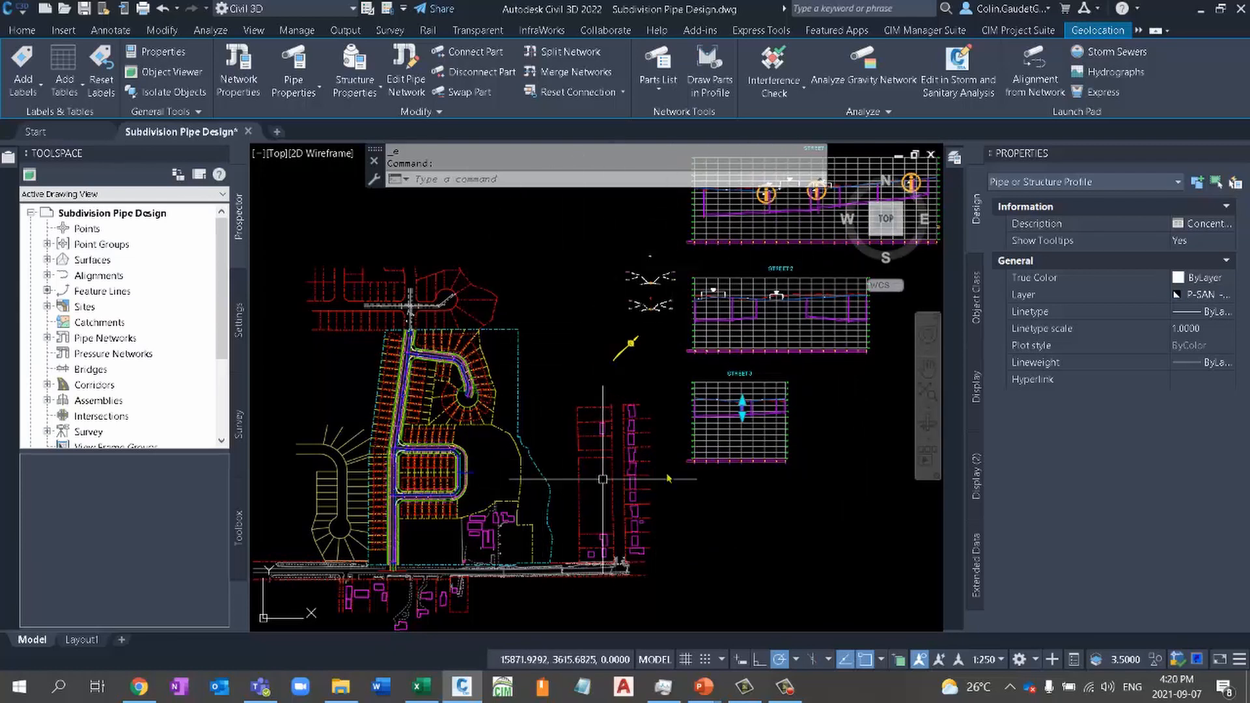
scroll(805, 421, "up", 6)
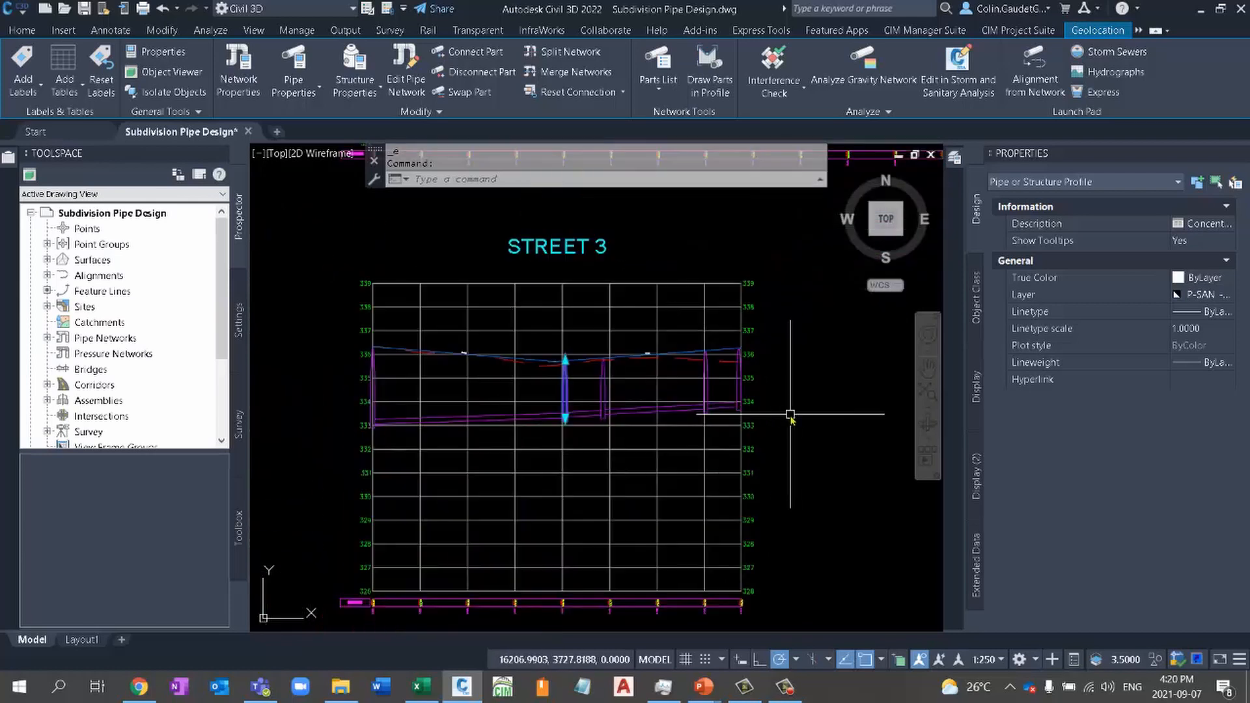
middle_click_drag(551, 380, 634, 443)
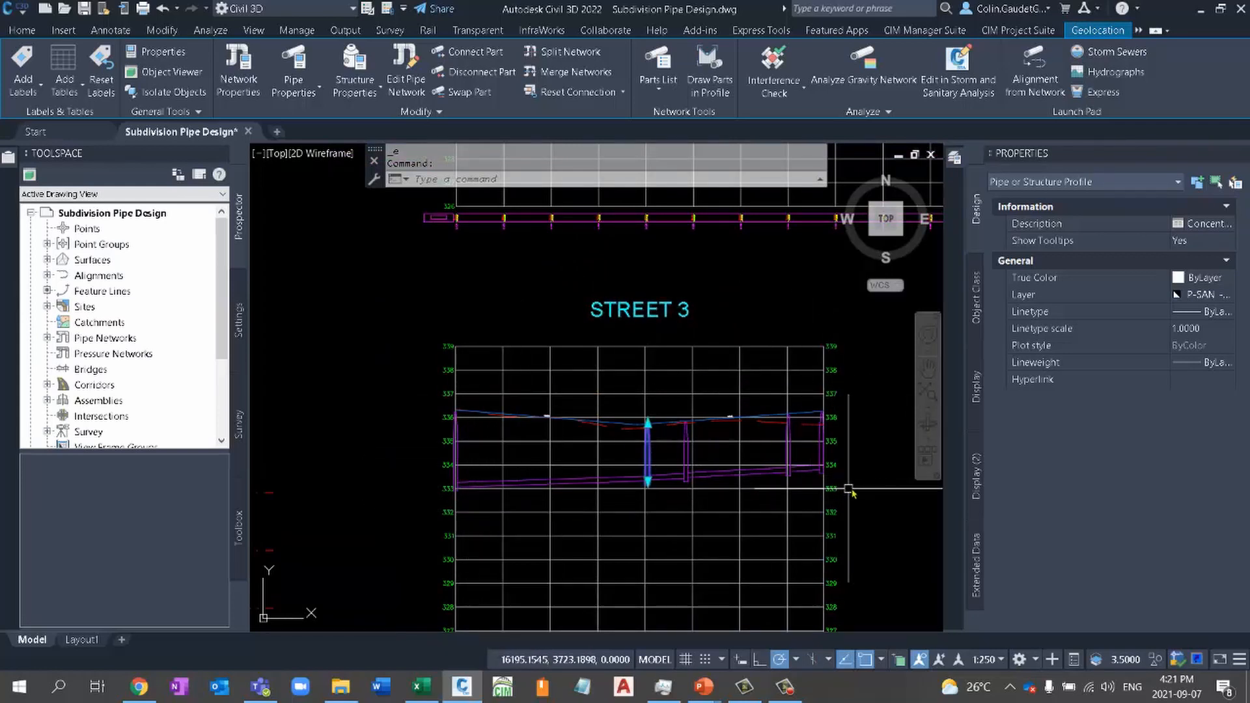
mouse_move(874, 451)
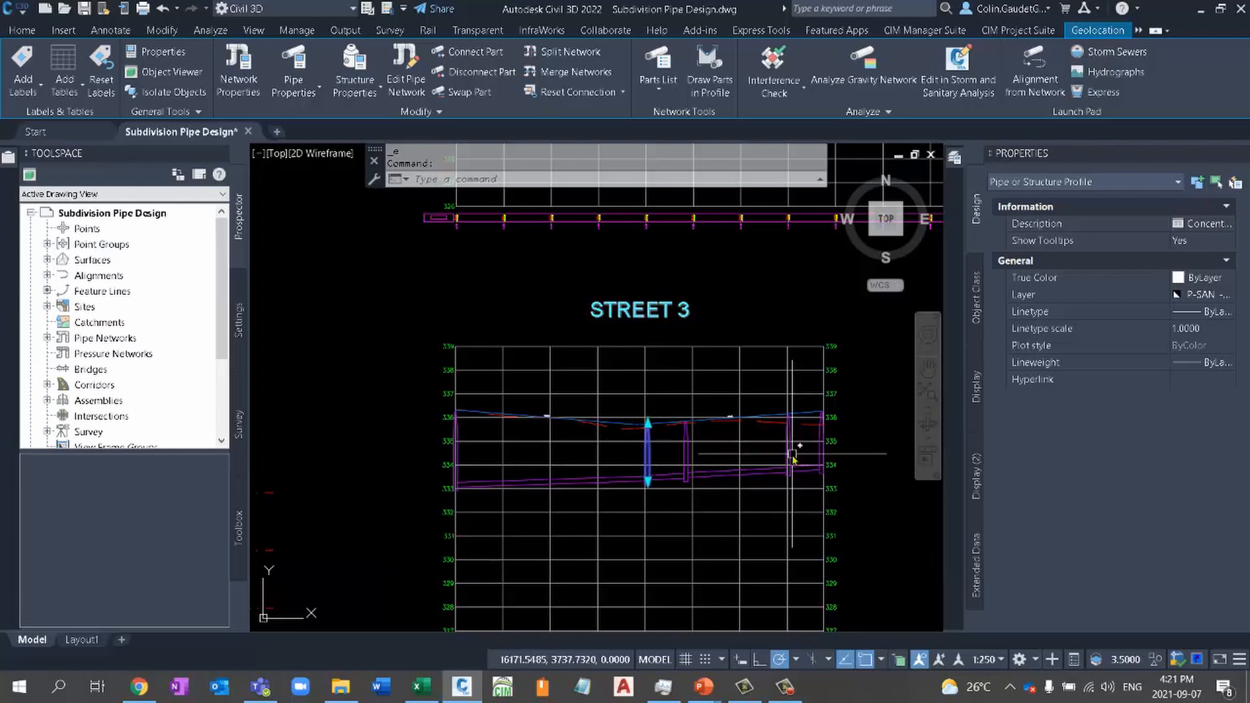
mouse_move(872, 407)
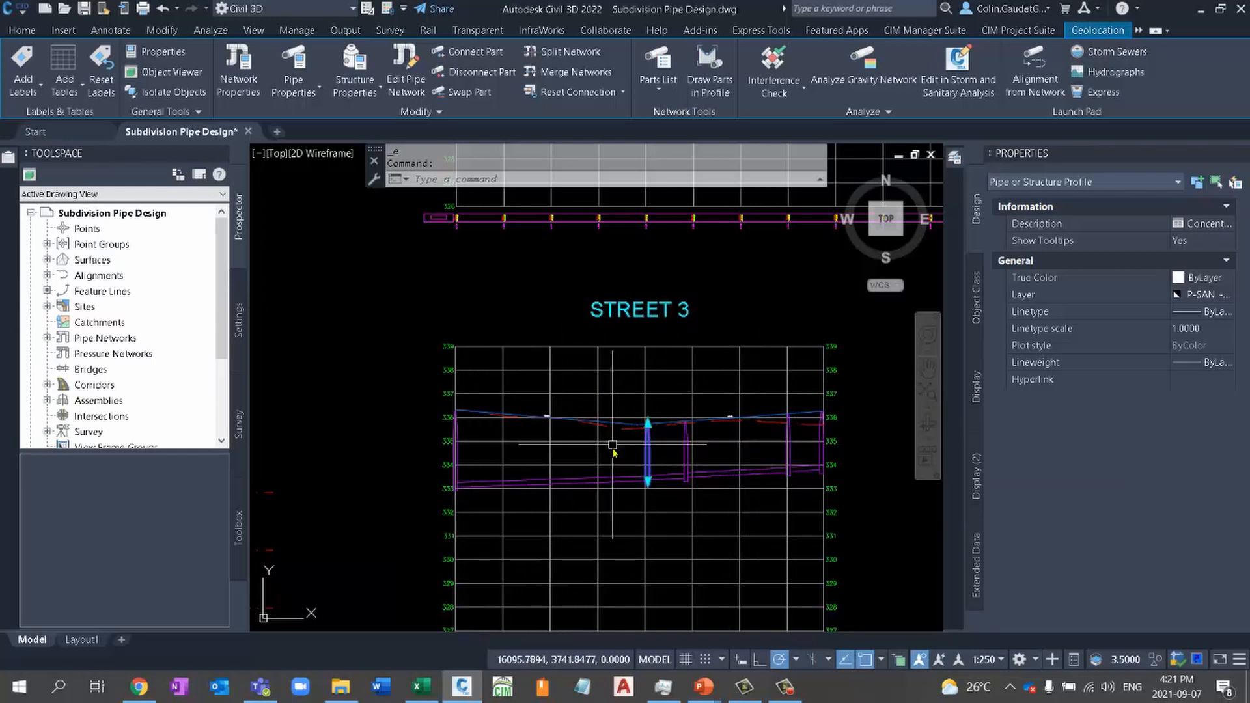
left_click(408, 77)
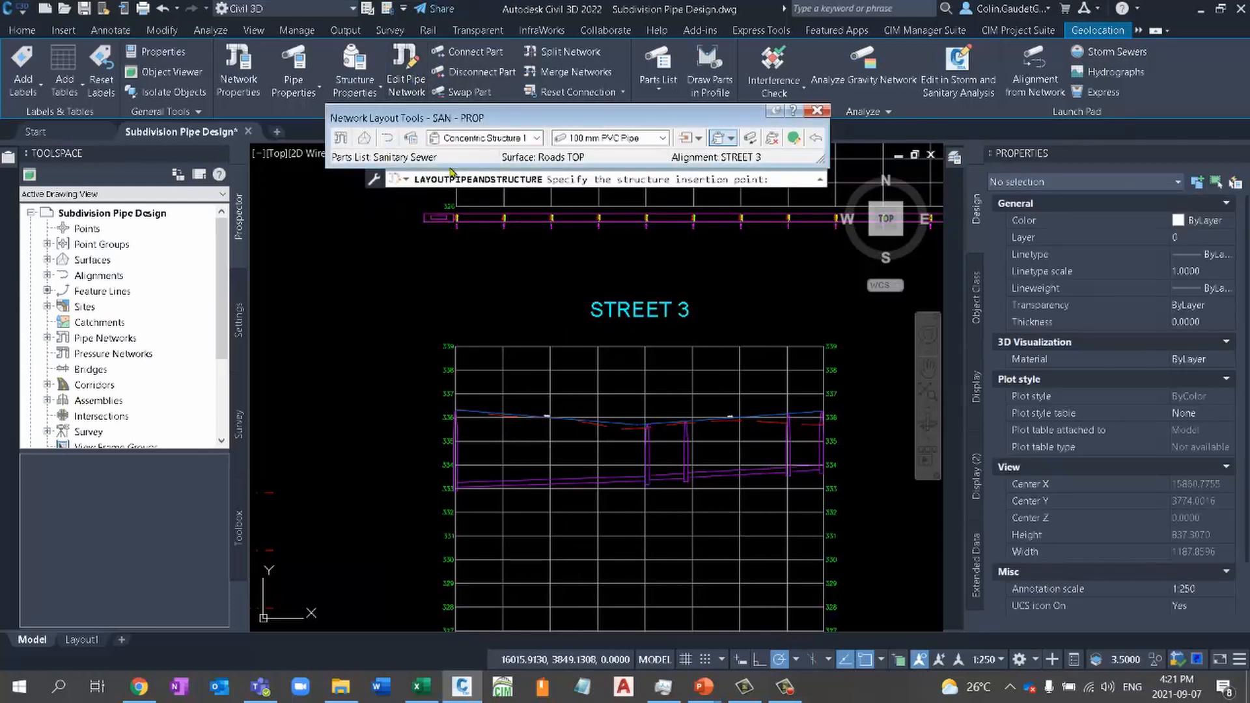
left_click(794, 139)
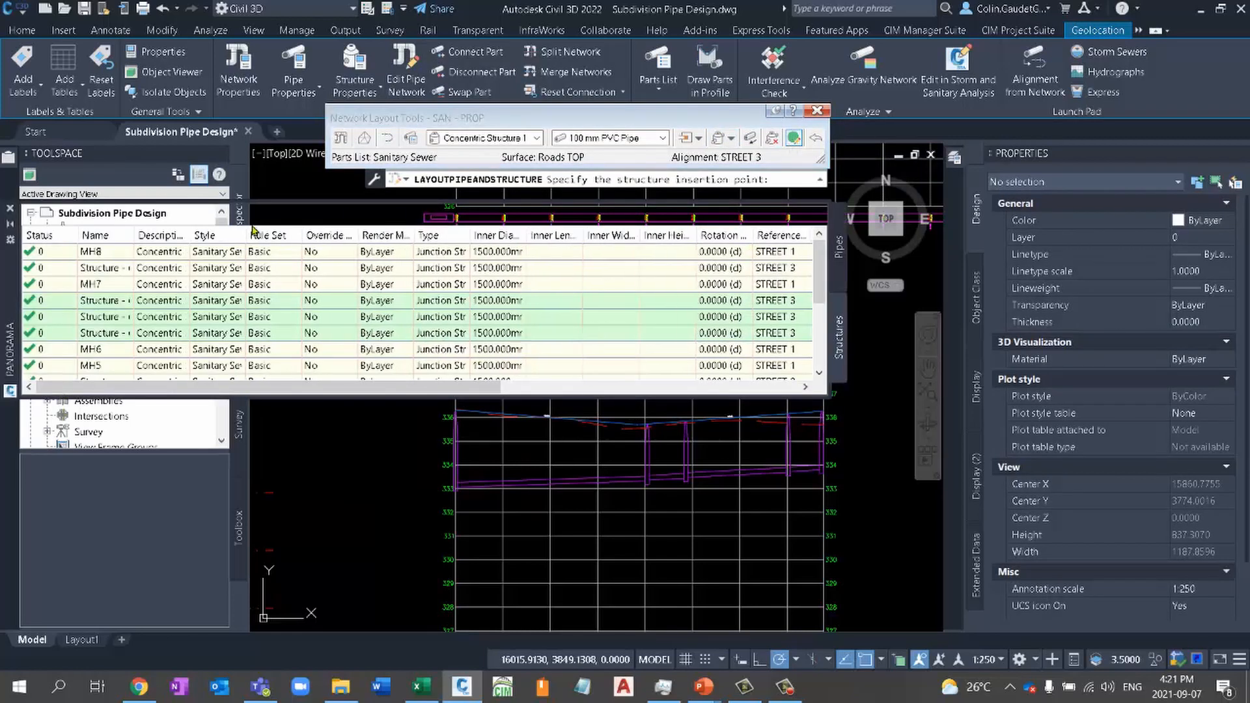
- Review the sanitary network's pipe and structure tables in Panorama
left_click_drag(10, 312, 130, 353)
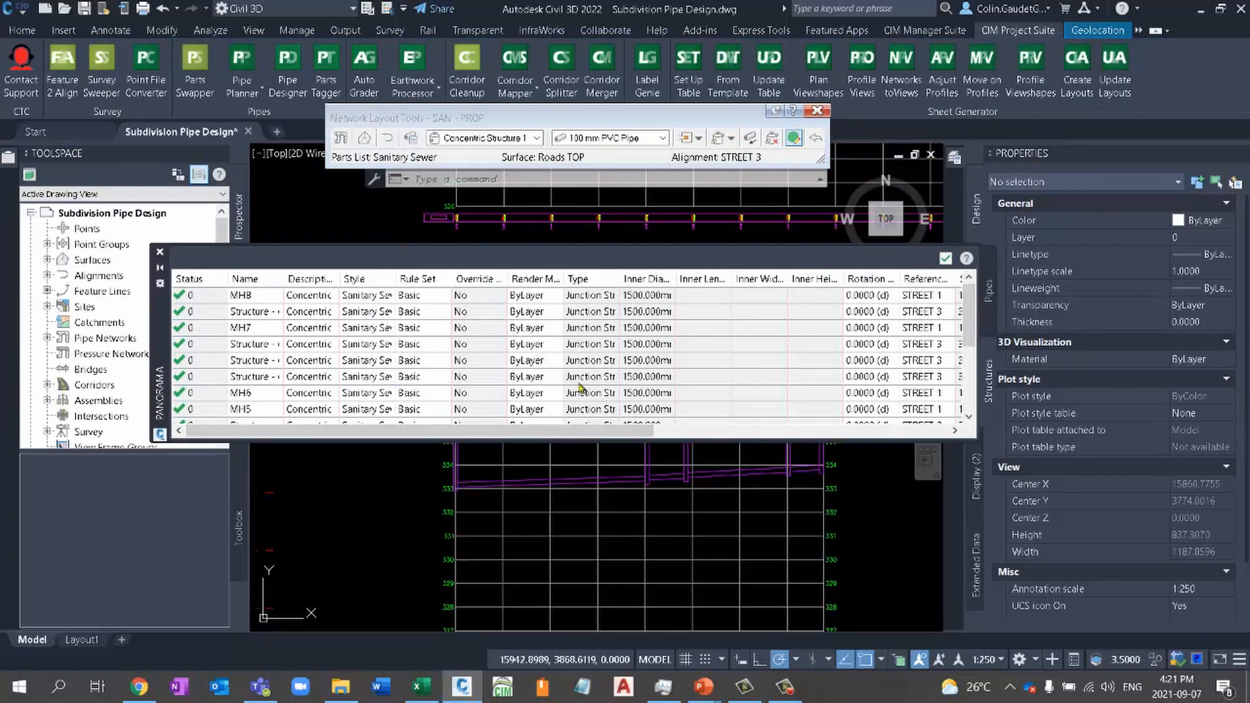
left_click(989, 291)
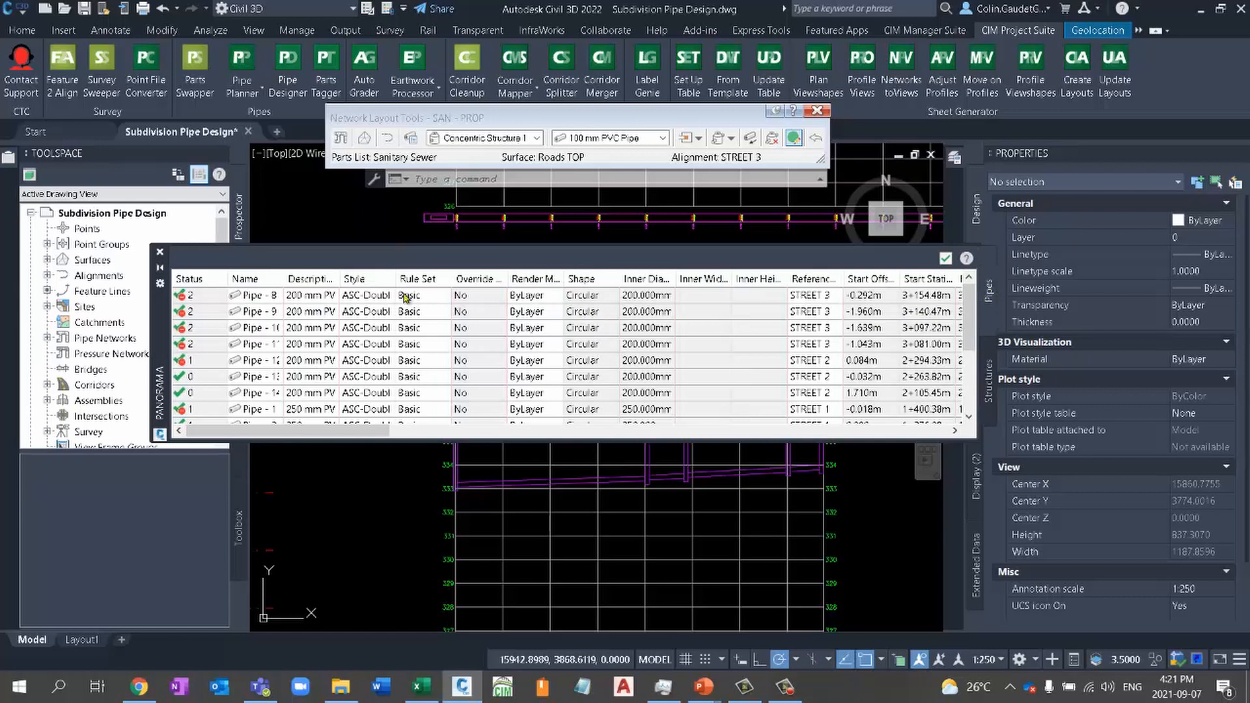
mouse_move(160, 384)
left_mouse_down()
mouse_move(273, 268)
mouse_move(178, 357)
mouse_move(172, 379)
left_mouse_up()
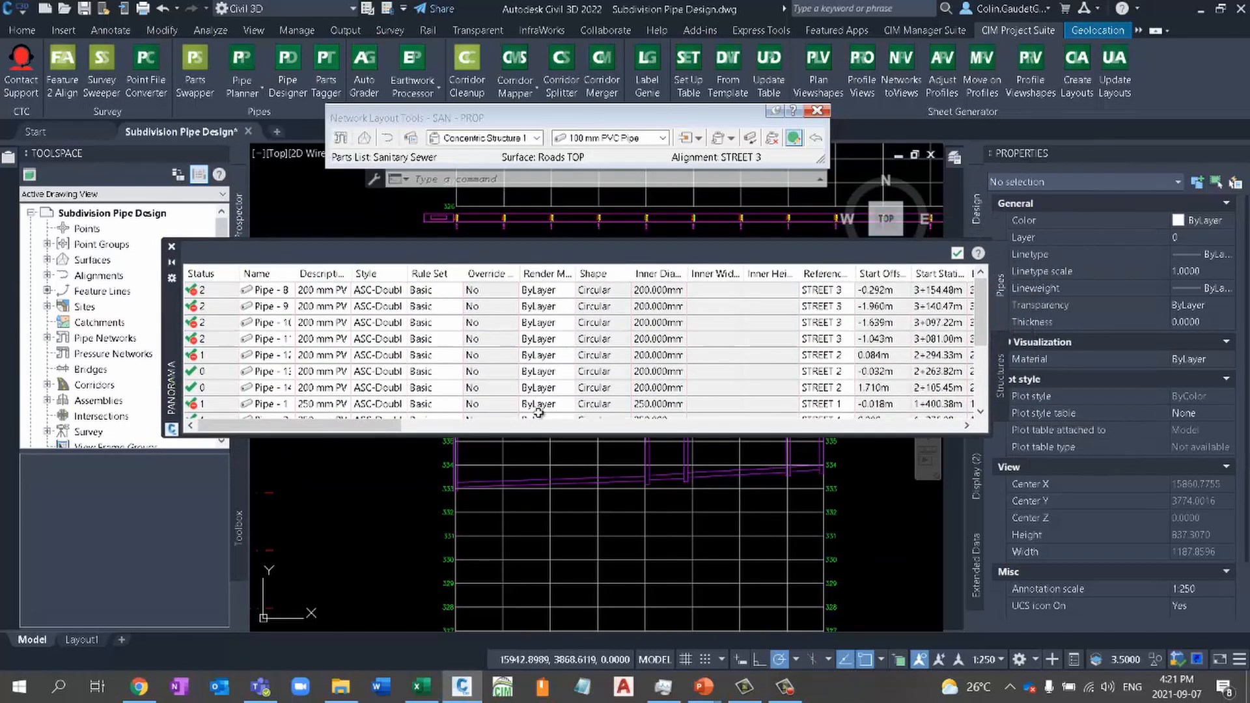
left_click(1000, 387)
left_click(1000, 307)
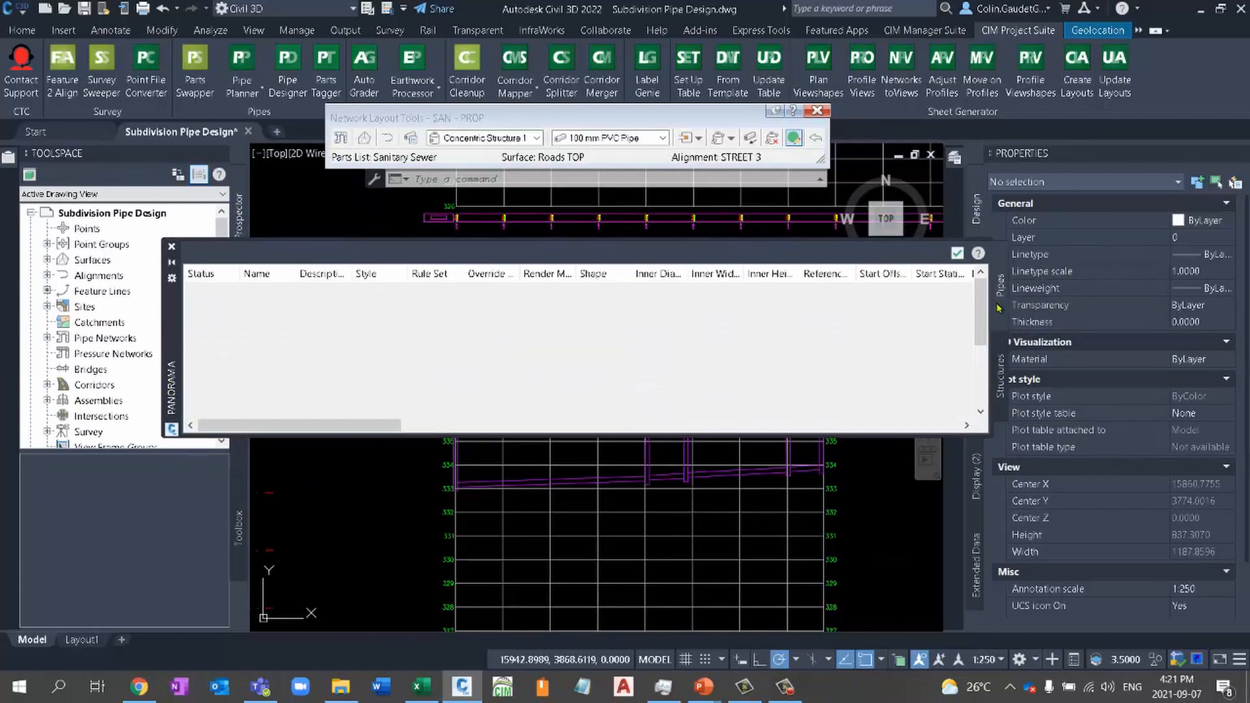
left_click(996, 374)
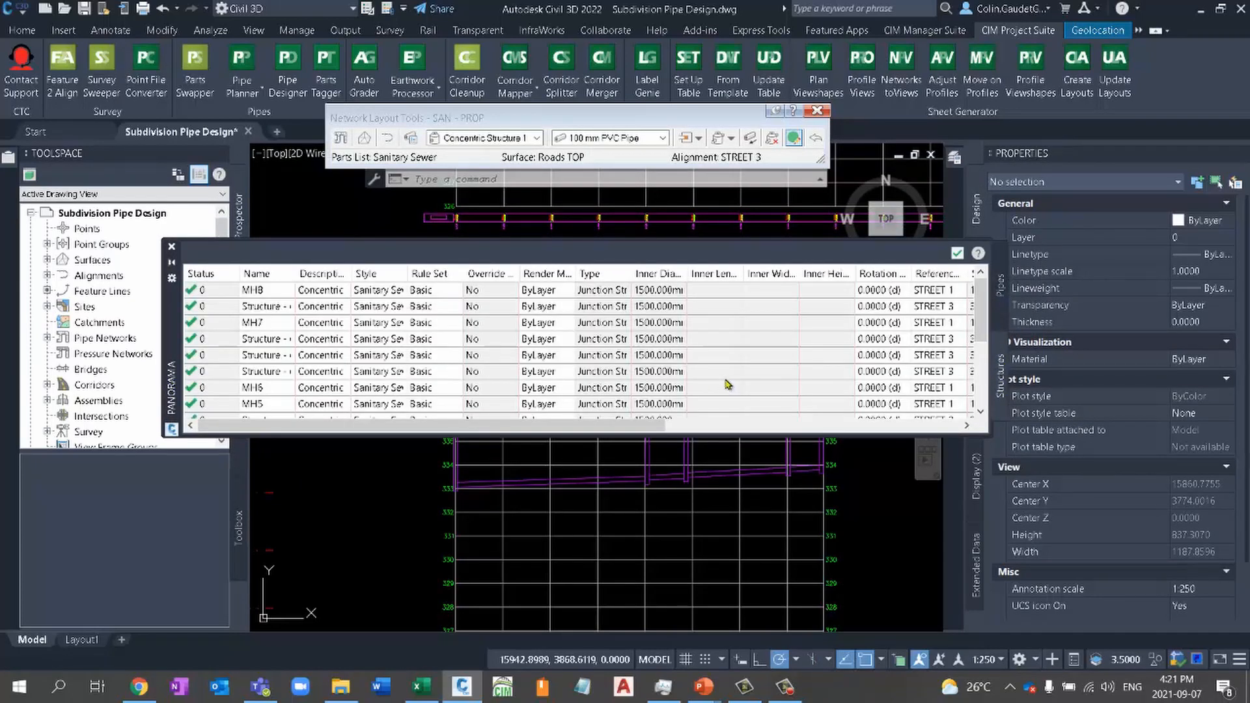
- Inspect the structure rows, open the name of the STREET 3 structure below MH7 for editing, and close the tables and Network Layout Tools
left_click(260, 290)
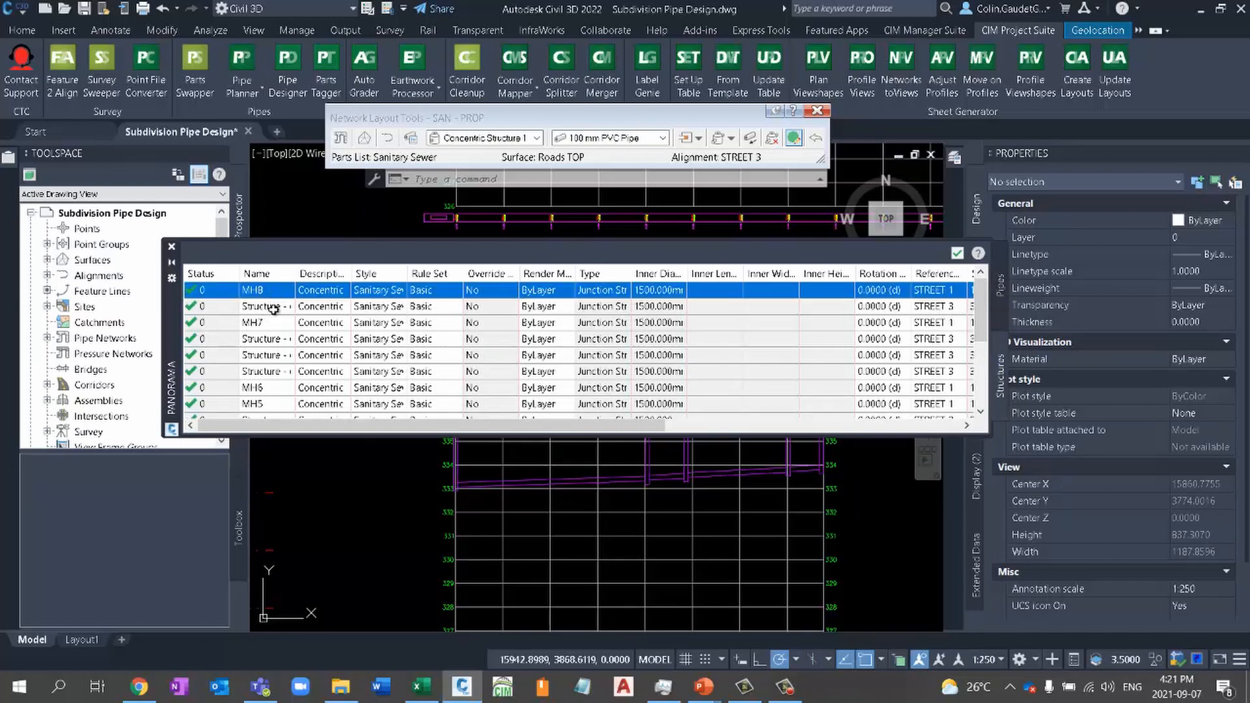
left_click(272, 307)
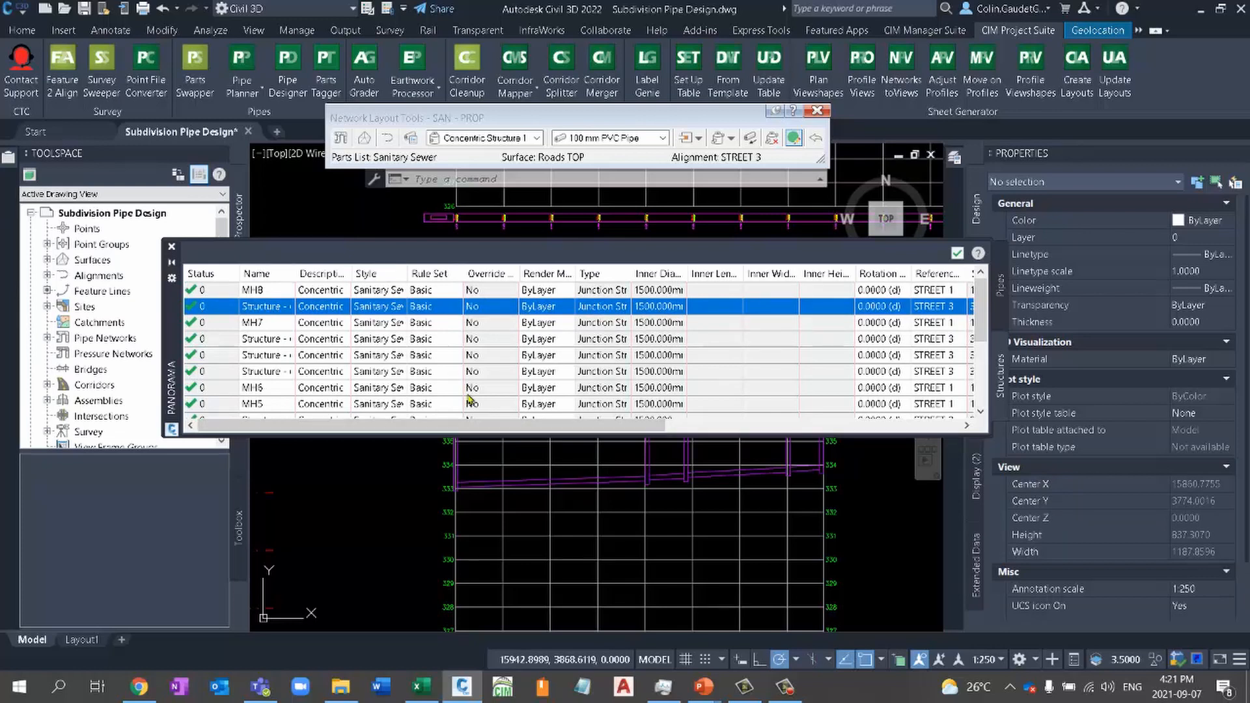
left_click(263, 372, "shift")
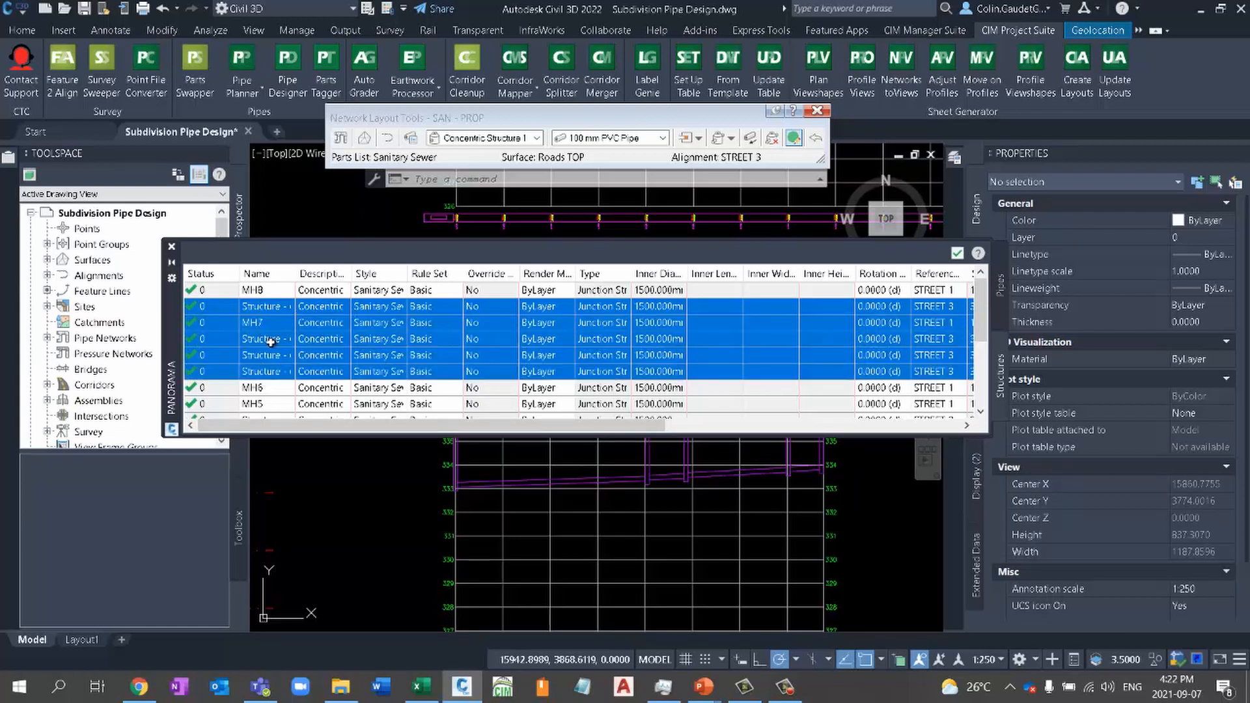
double_click(270, 339)
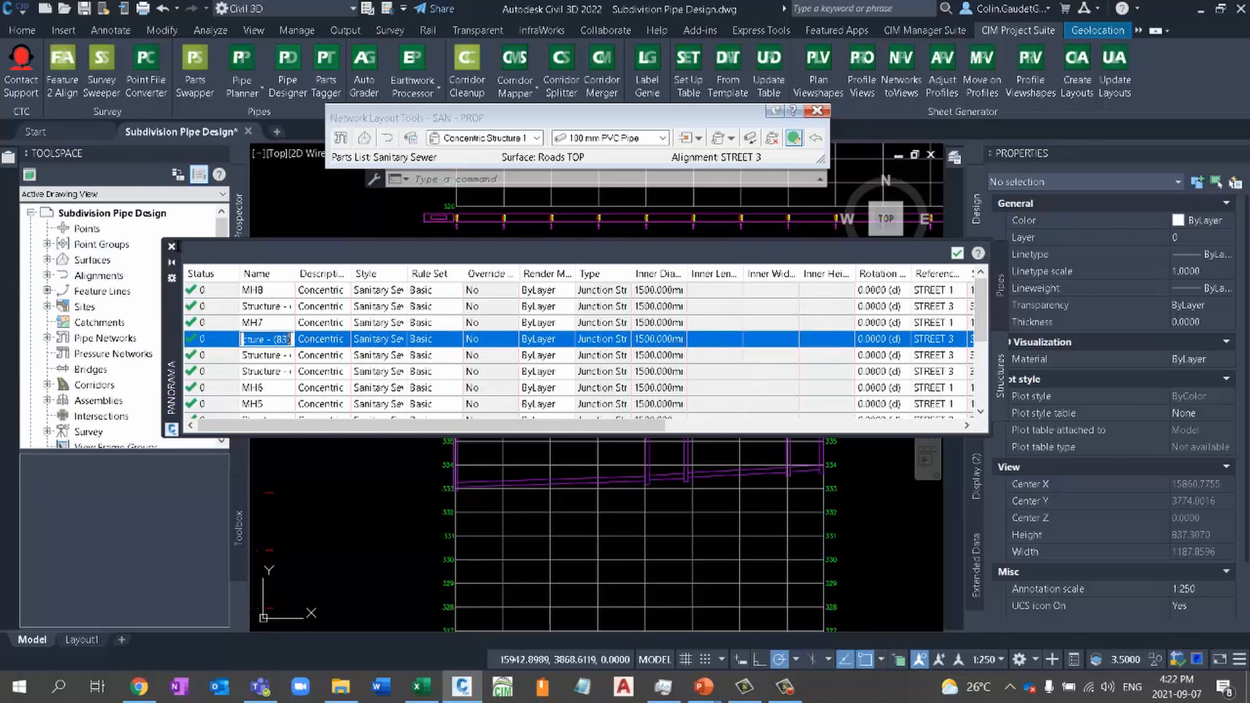
left_click(171, 246)
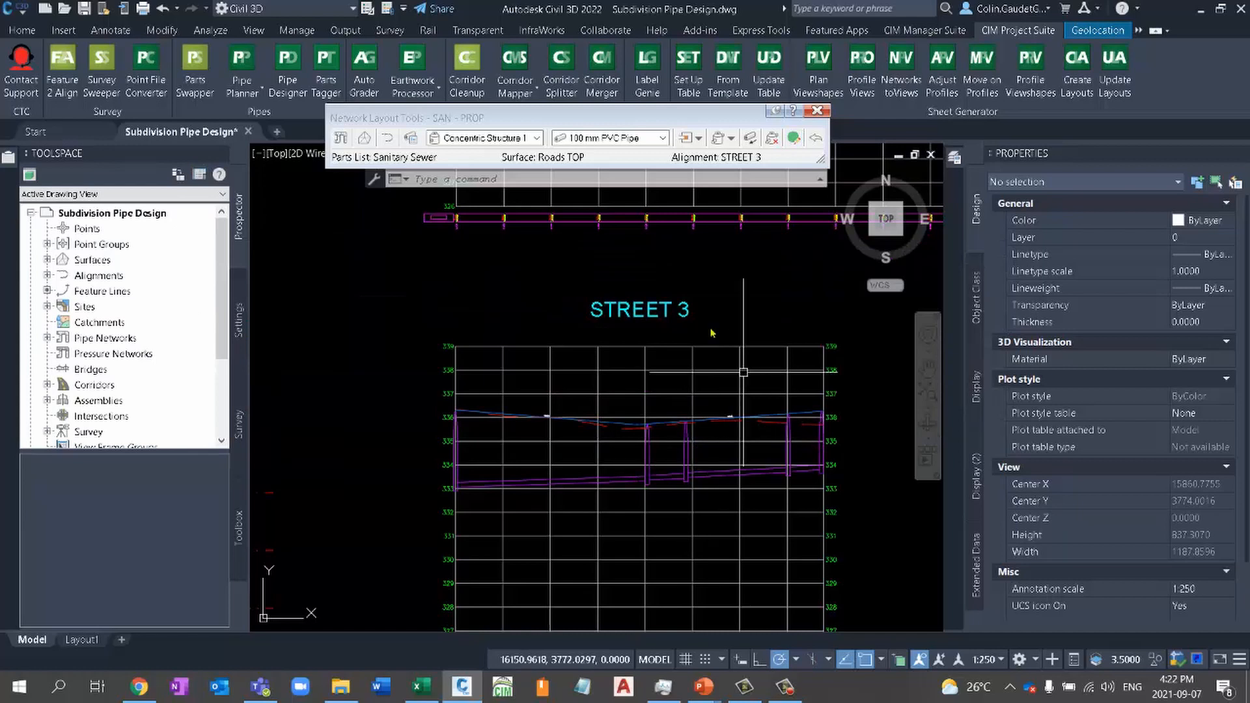
key("Escape")
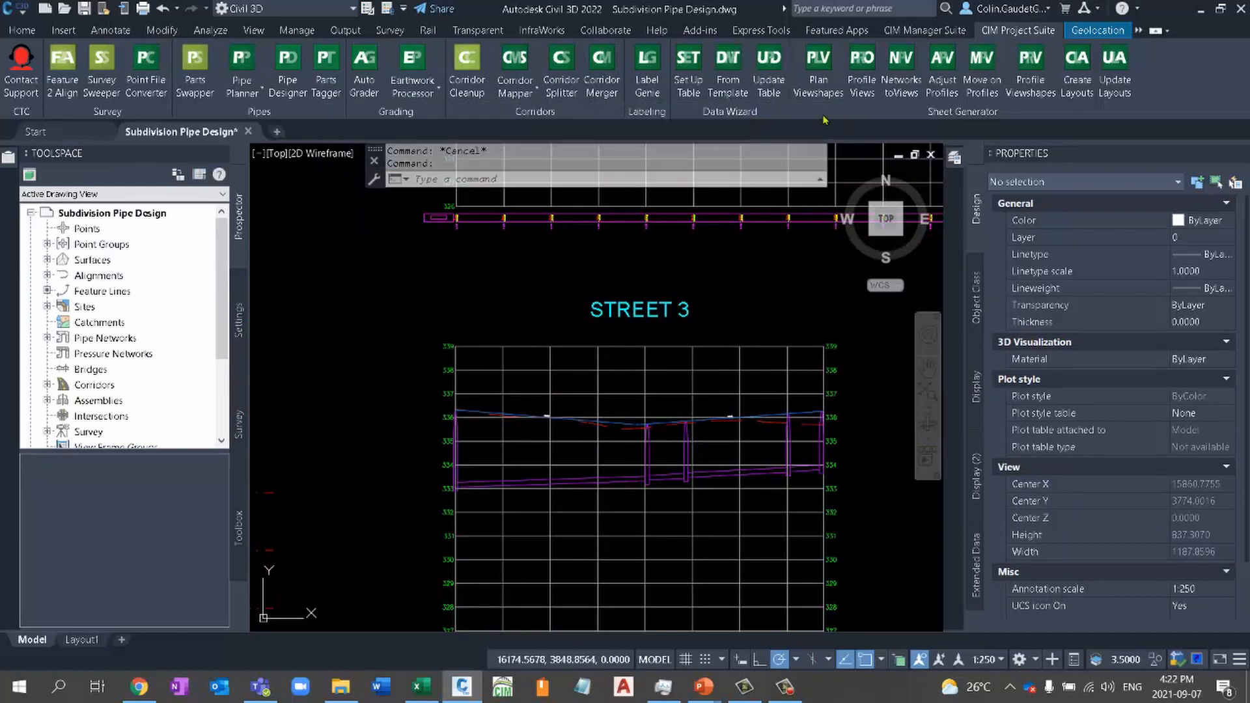
- Open Pipe Planner to edit or export pipe networks, and check that the SAN - PROP network is selected
scroll(833, 349, "down", 5)
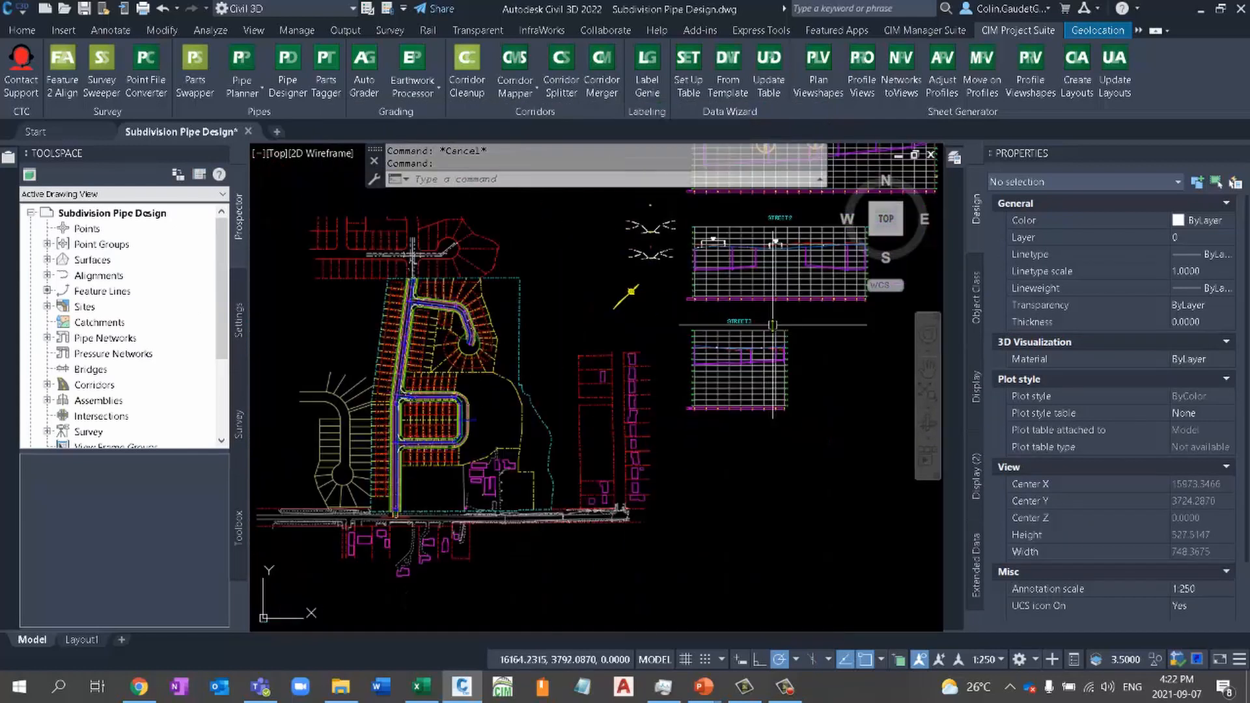
middle_click_drag(575, 303, 569, 368)
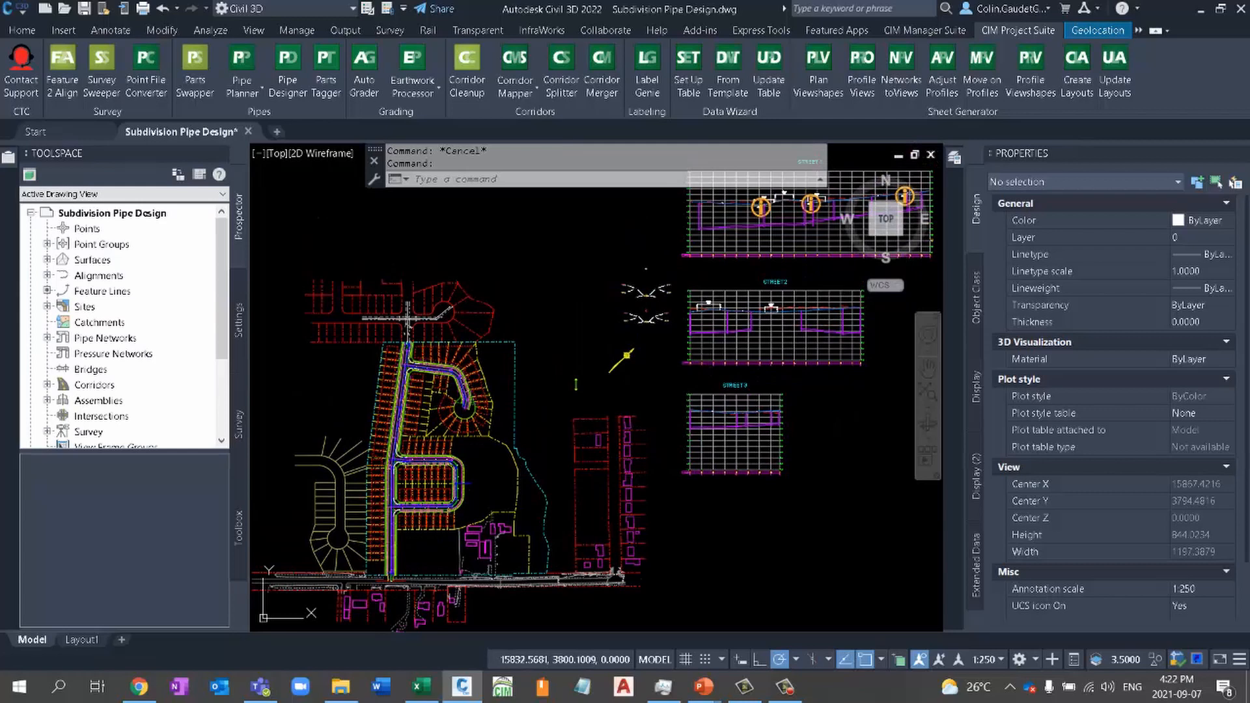
middle_click(569, 404)
middle_click(569, 404)
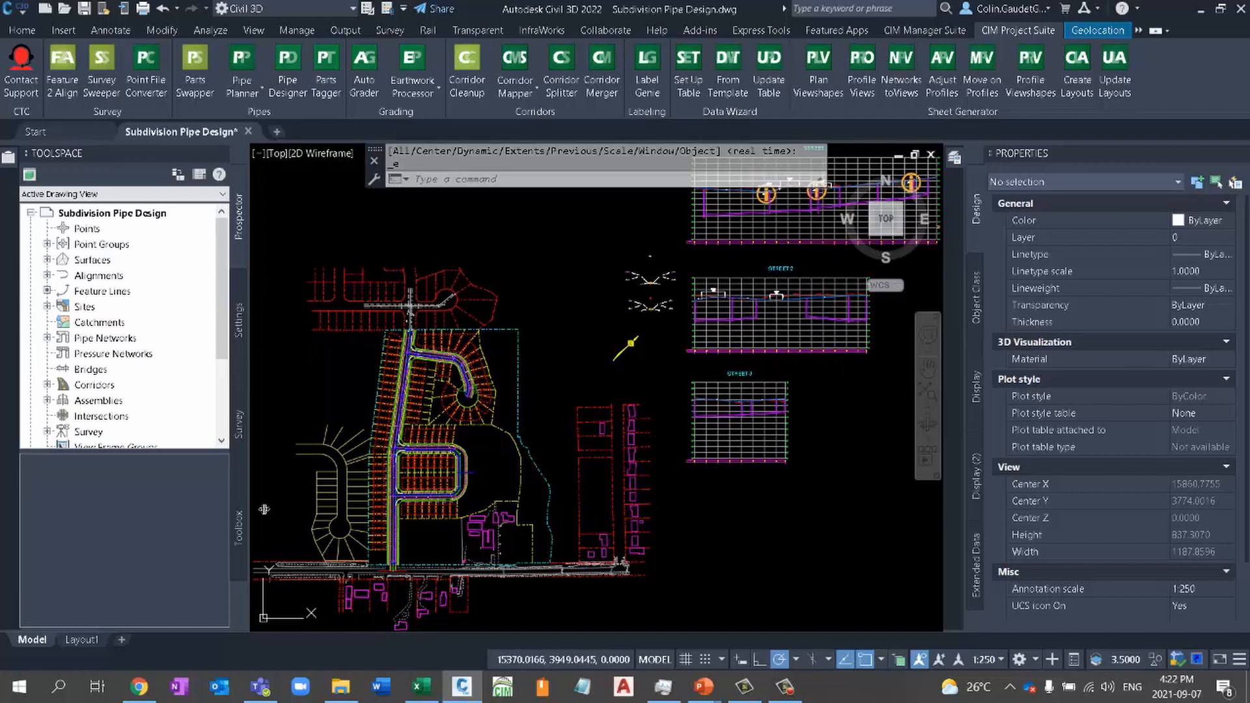
left_click(261, 91)
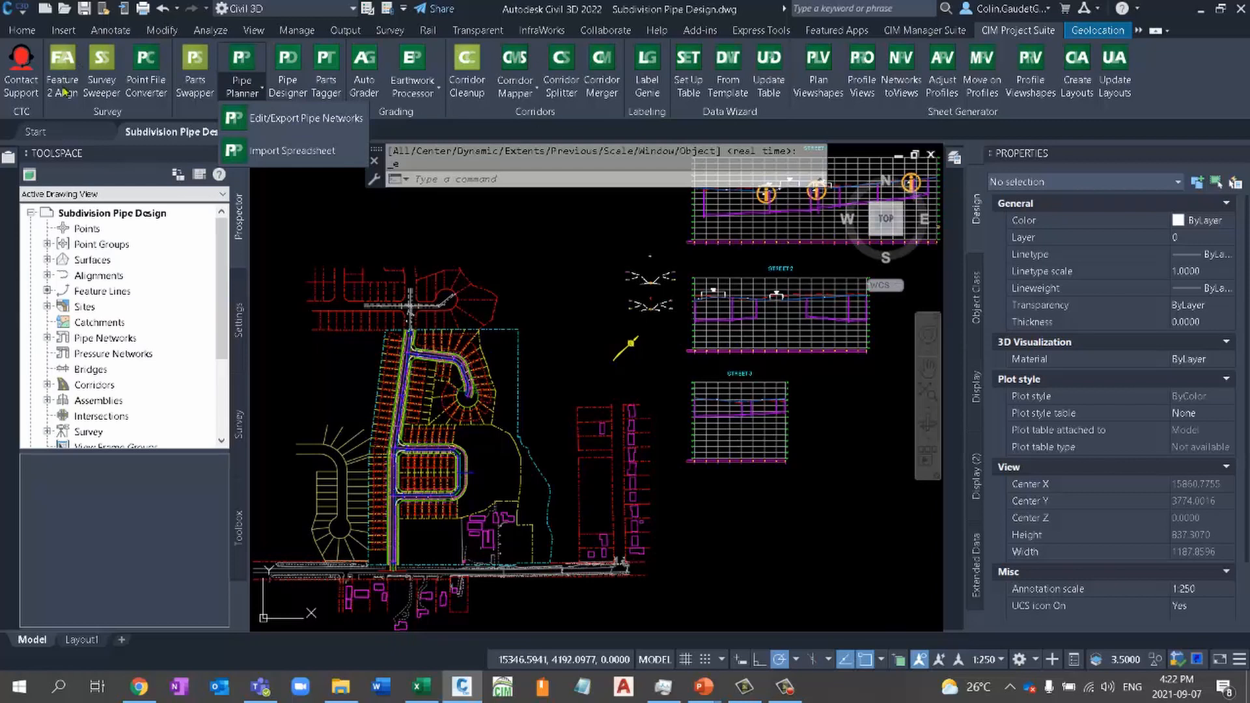
left_click(392, 228)
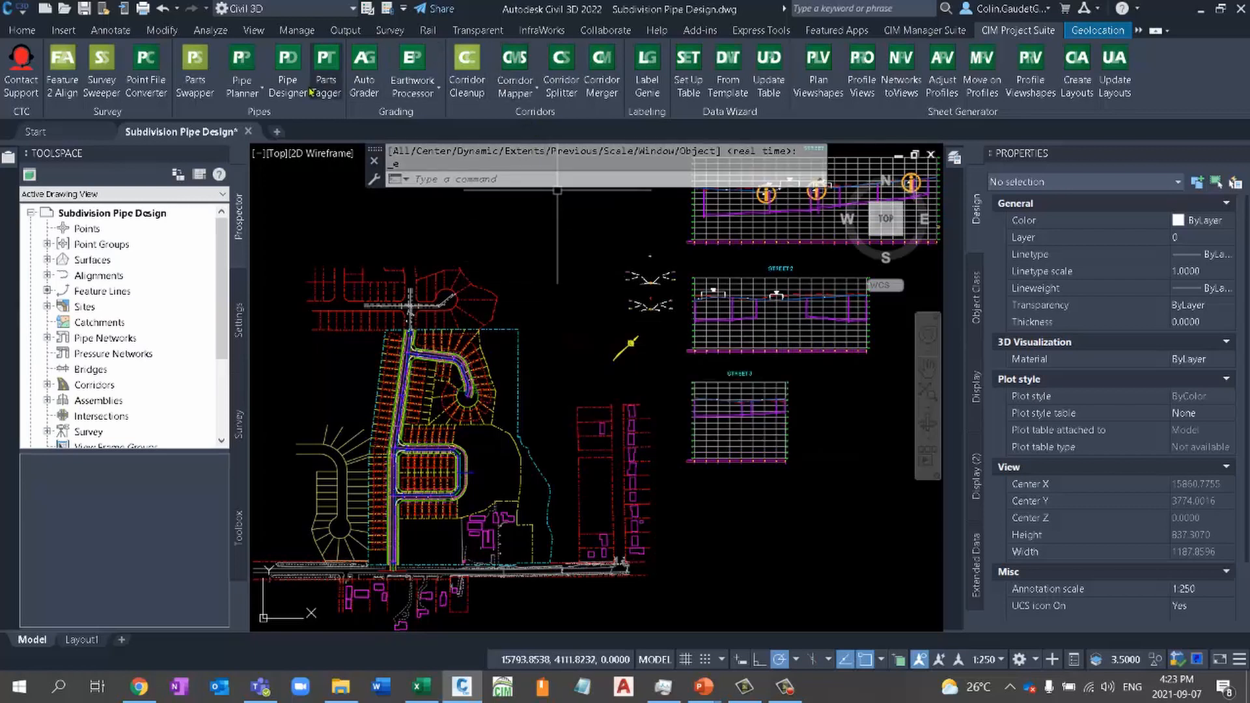
left_click(242, 91)
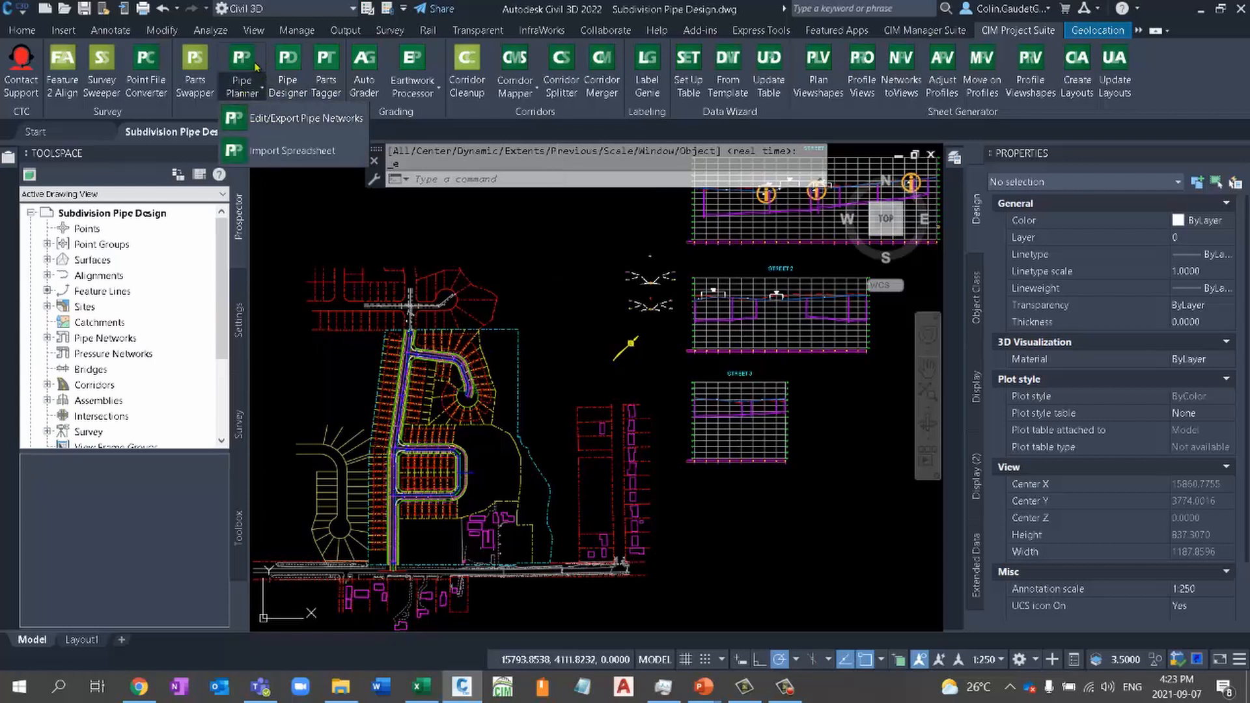
left_click(298, 120)
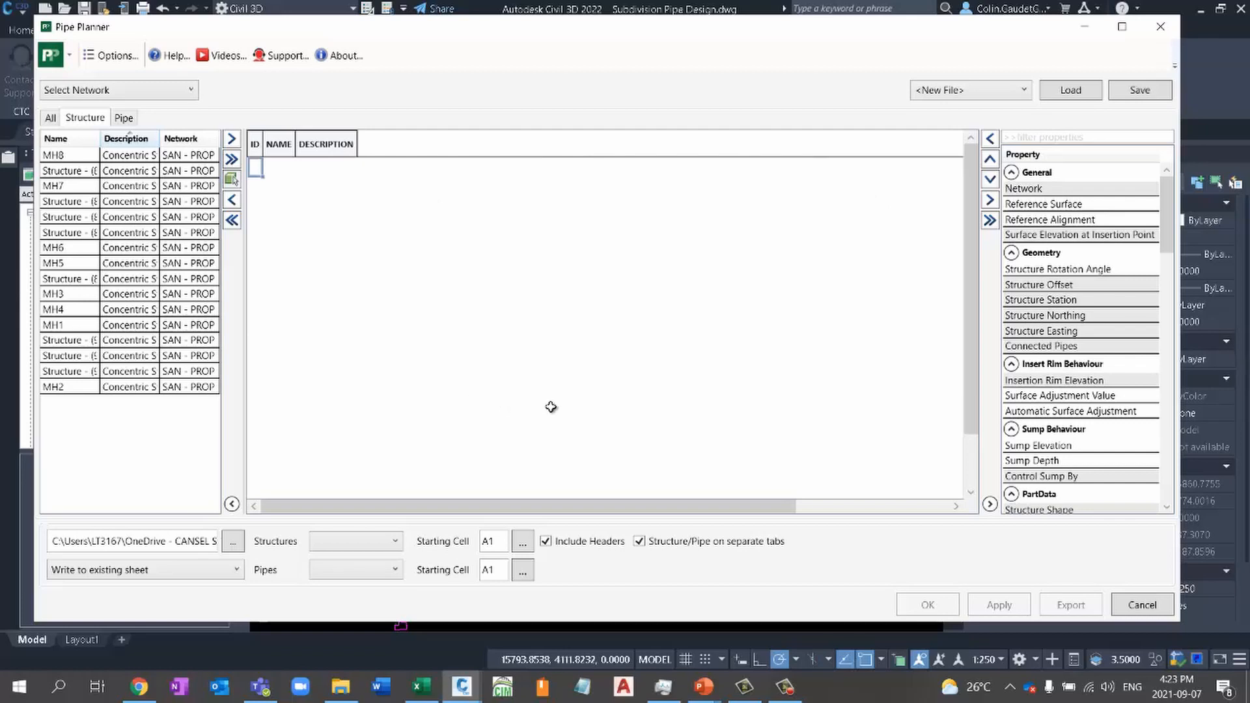
left_click(193, 90)
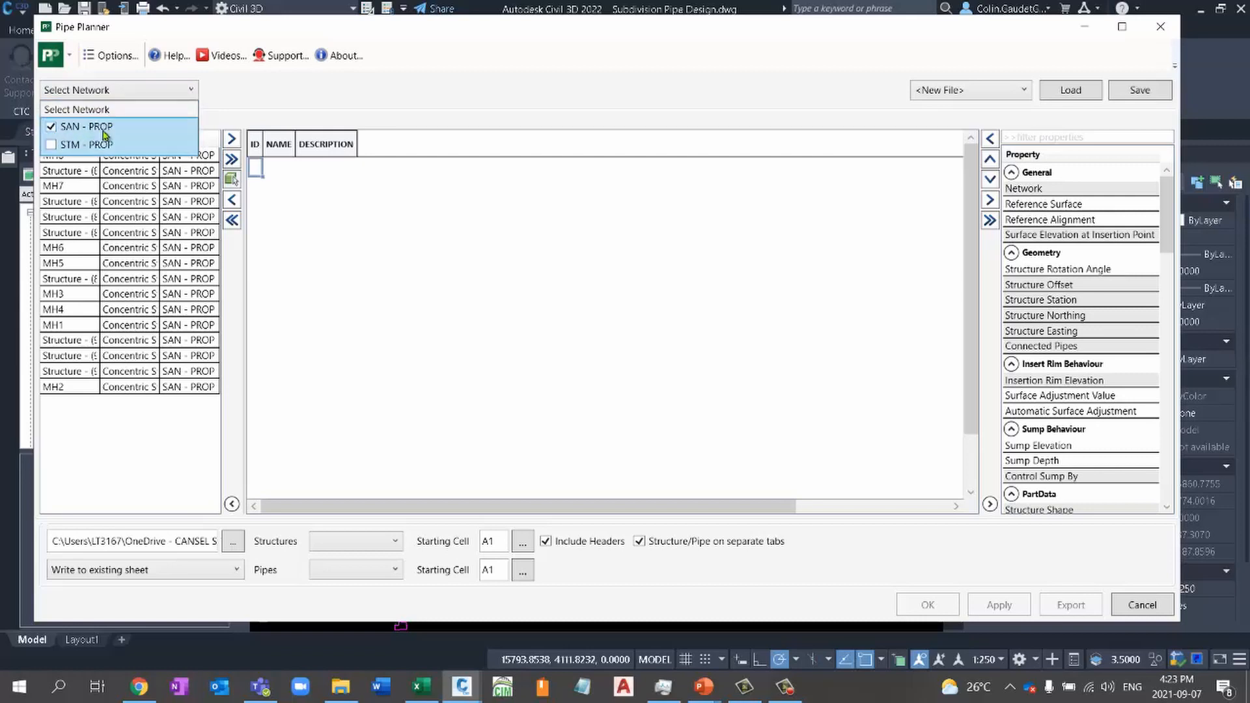
left_click(318, 99)
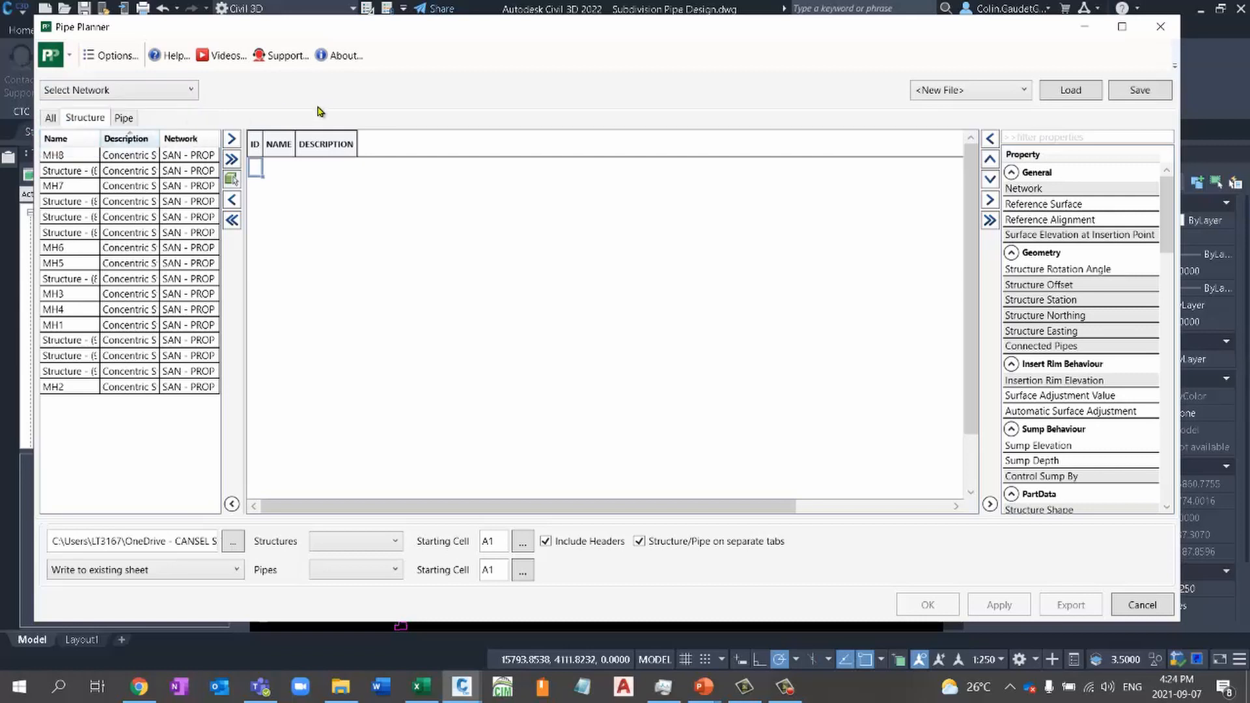
- Add all the SAN - PROP structures, from MH8 through MH2, to the Pipe Planner spreadsheet
left_click(89, 158)
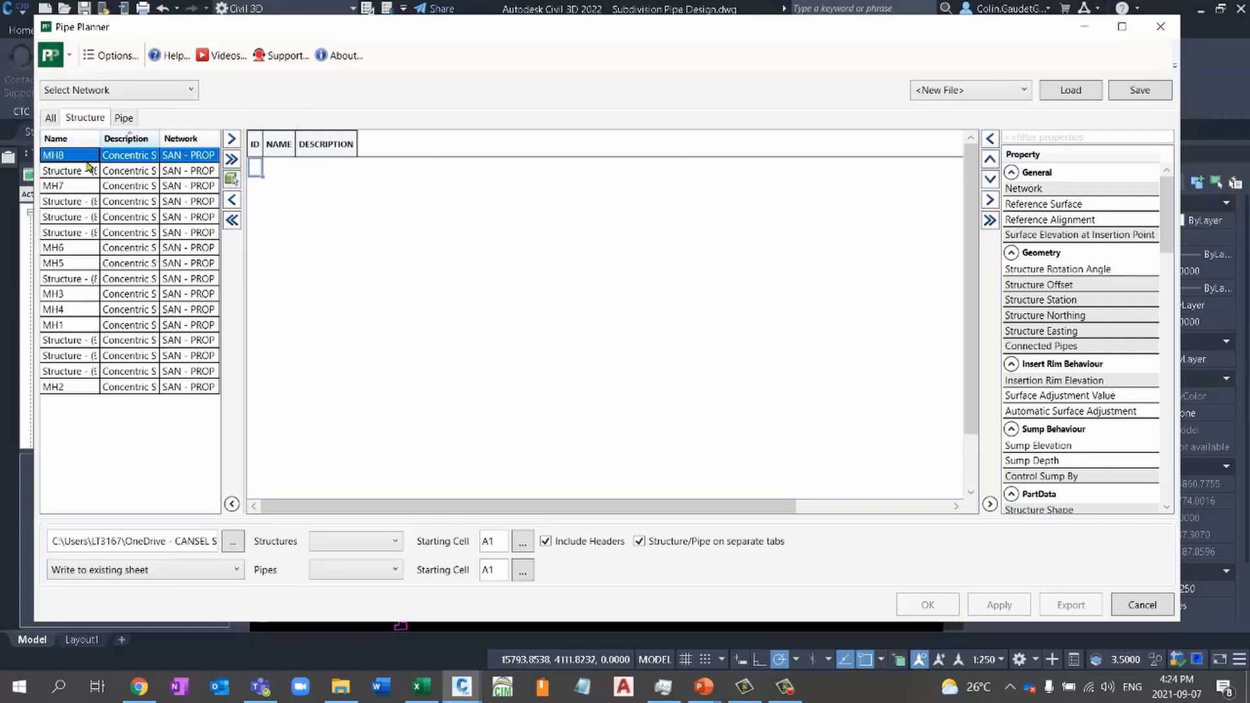
left_click(67, 389, "shift")
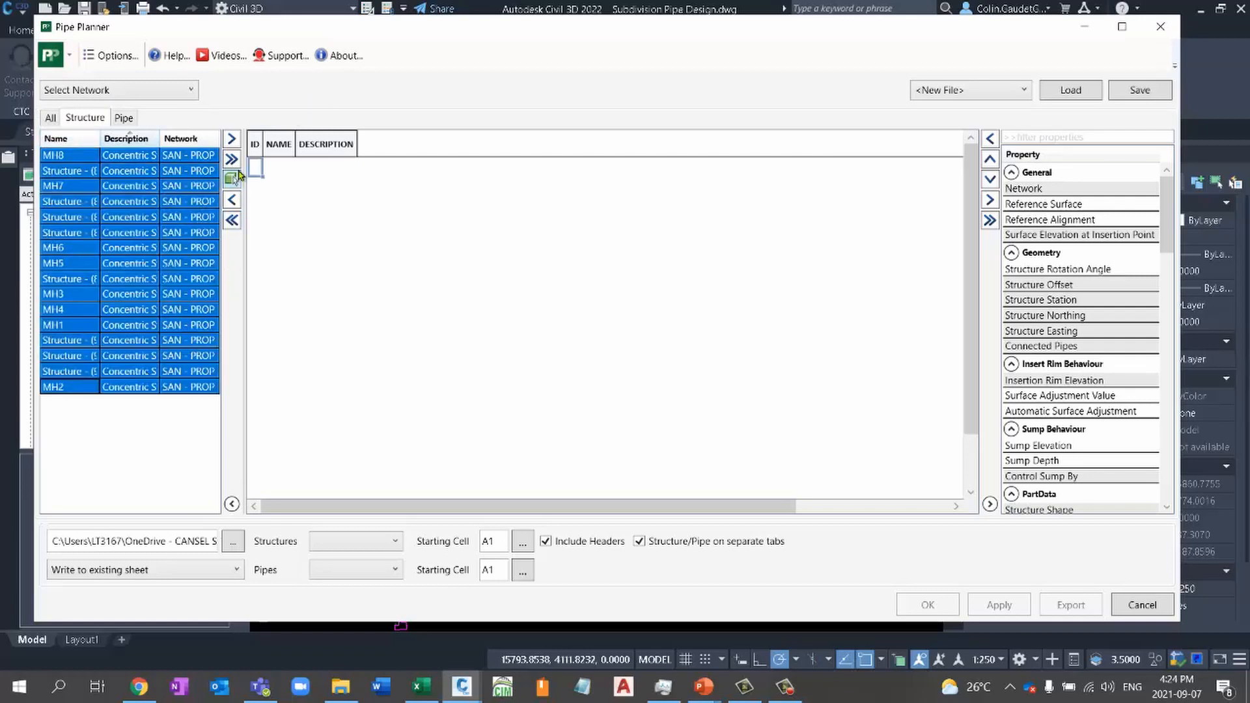
left_click(231, 159)
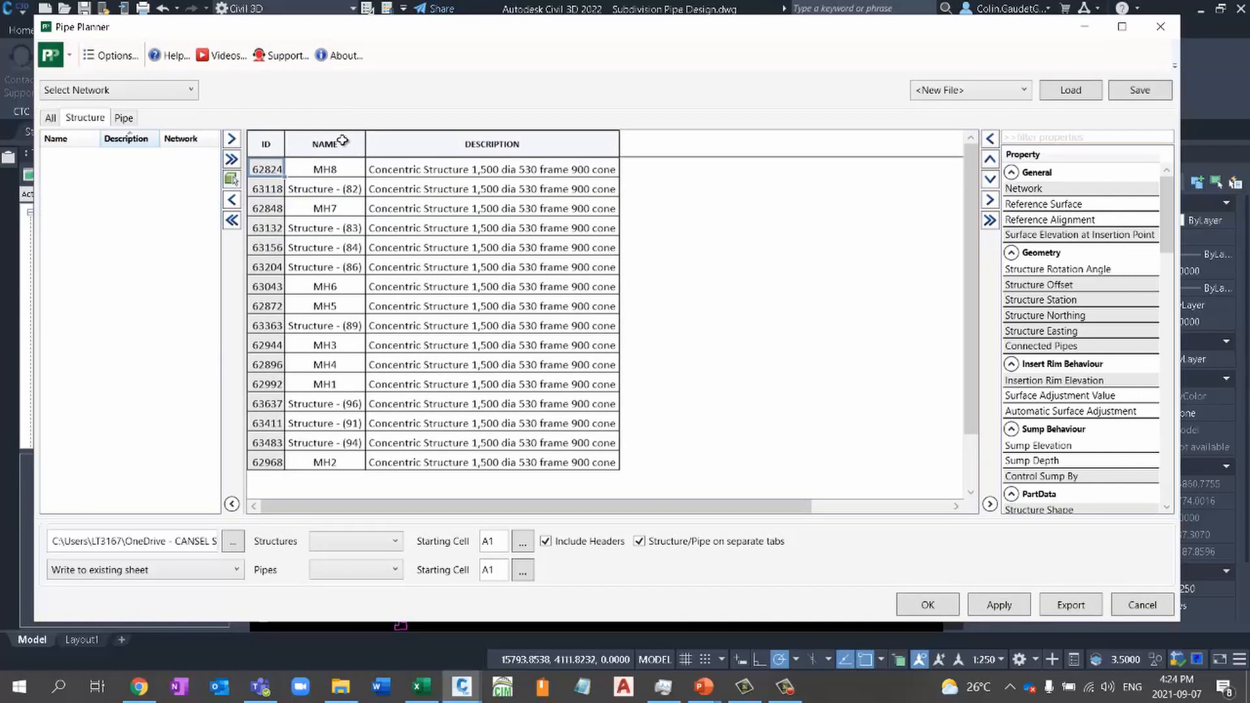
- Rename the first structure MH1 and fill the name series down the remaining rows through MH16
left_click(354, 171)
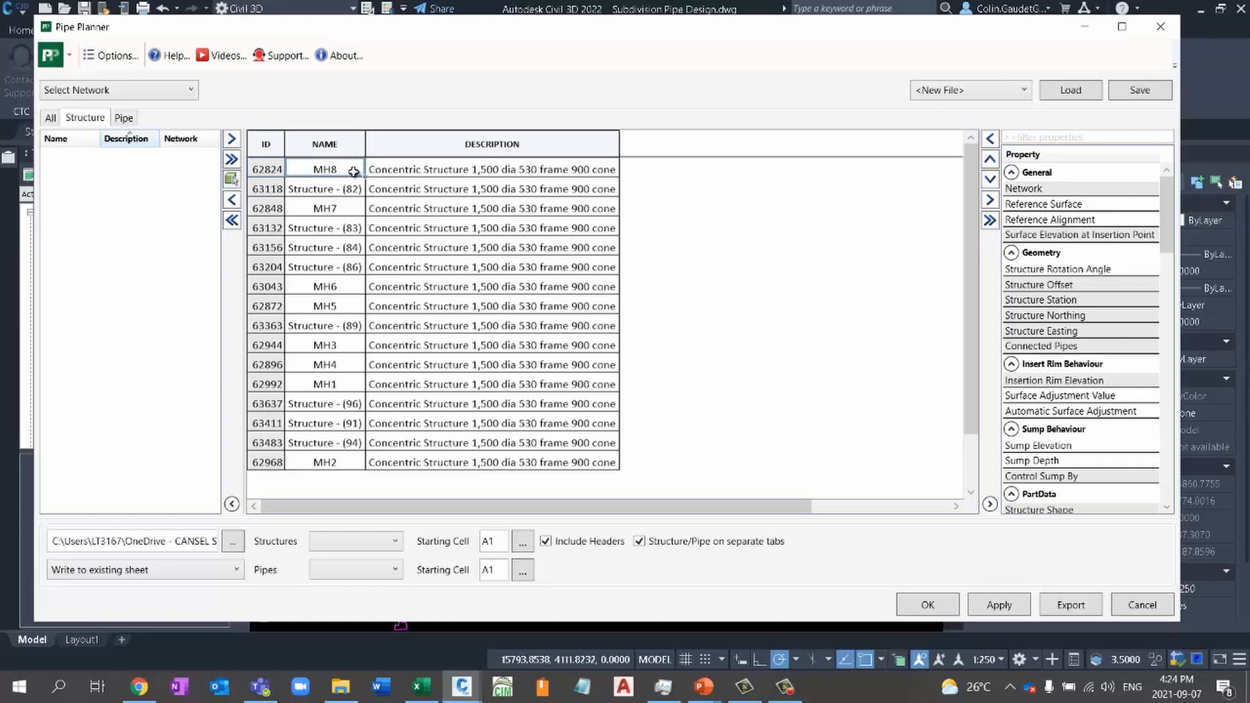
left_click(351, 169)
key("BackSpace")
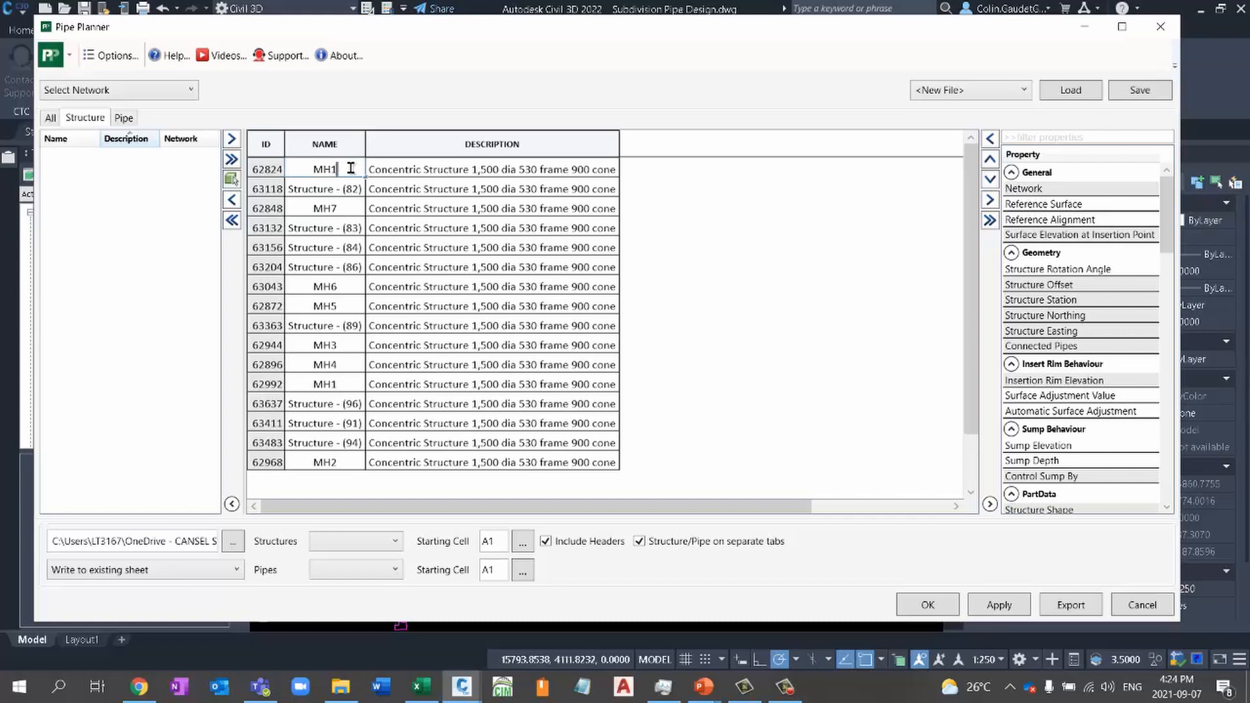
left_click(354, 187)
left_click(355, 172)
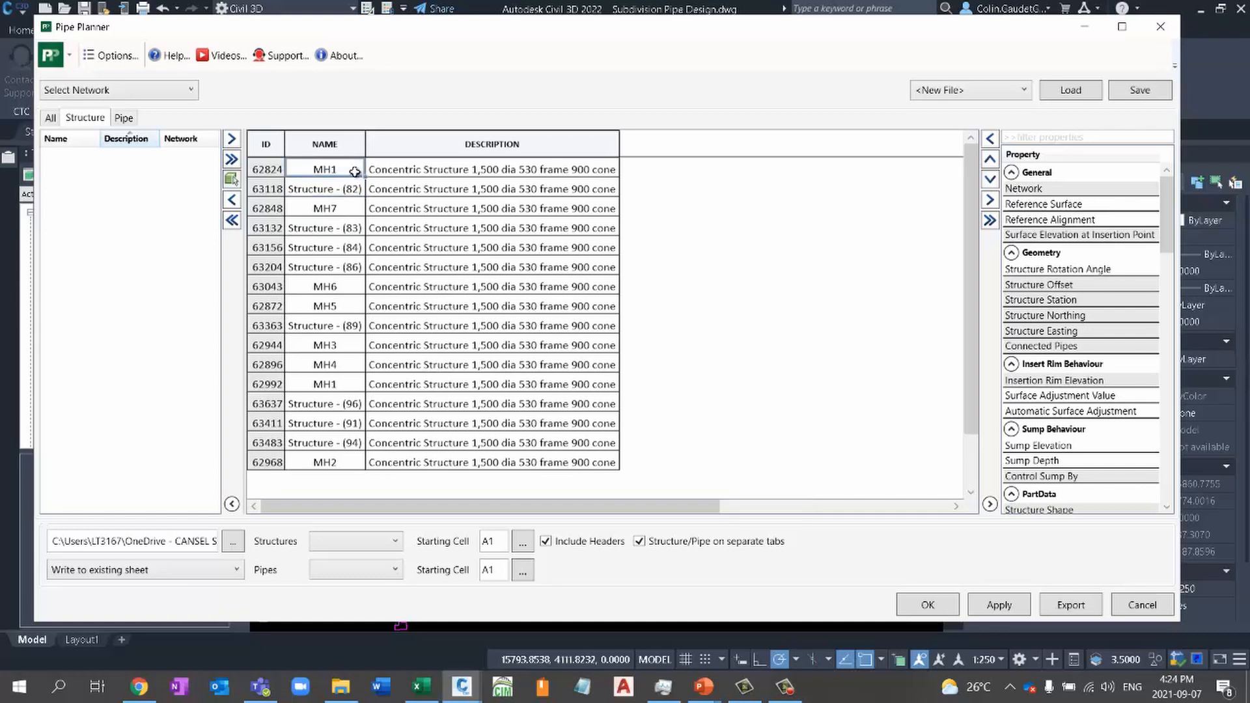
left_click_drag(360, 196, 336, 463)
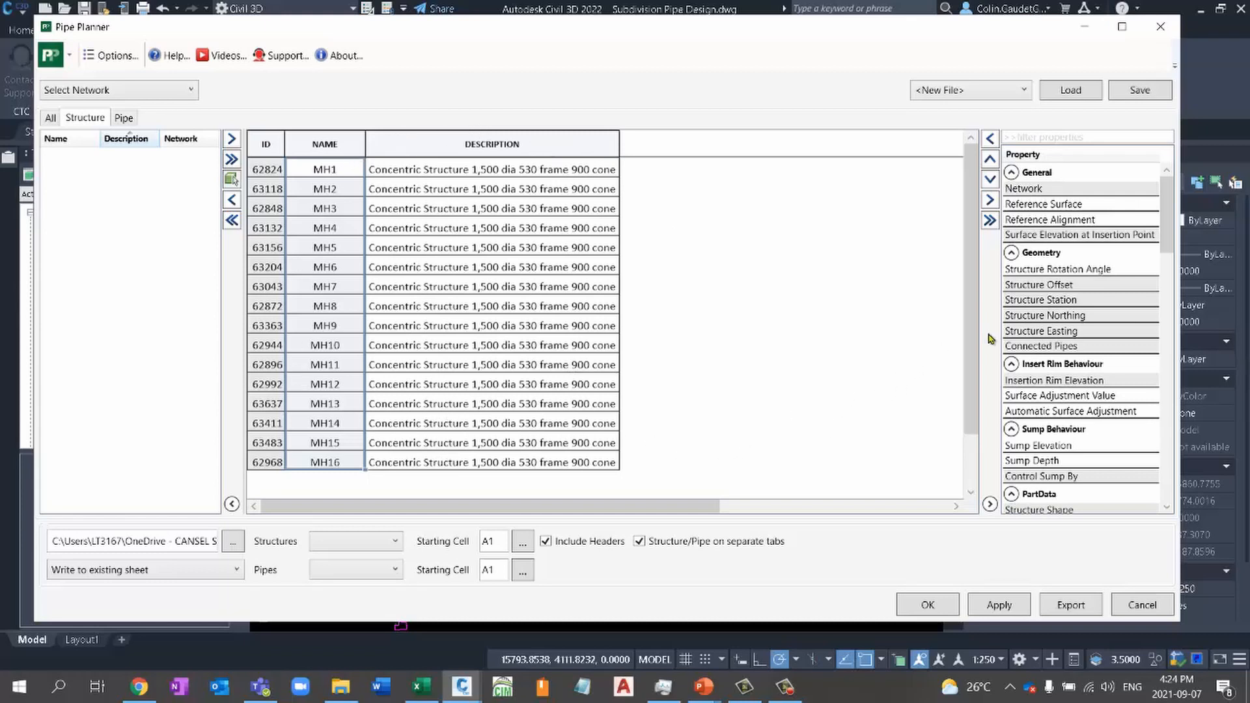
- Look through the available structure properties, including the part data, catchment, rules, Pipe In and Pipe Out groups
left_click(1096, 383)
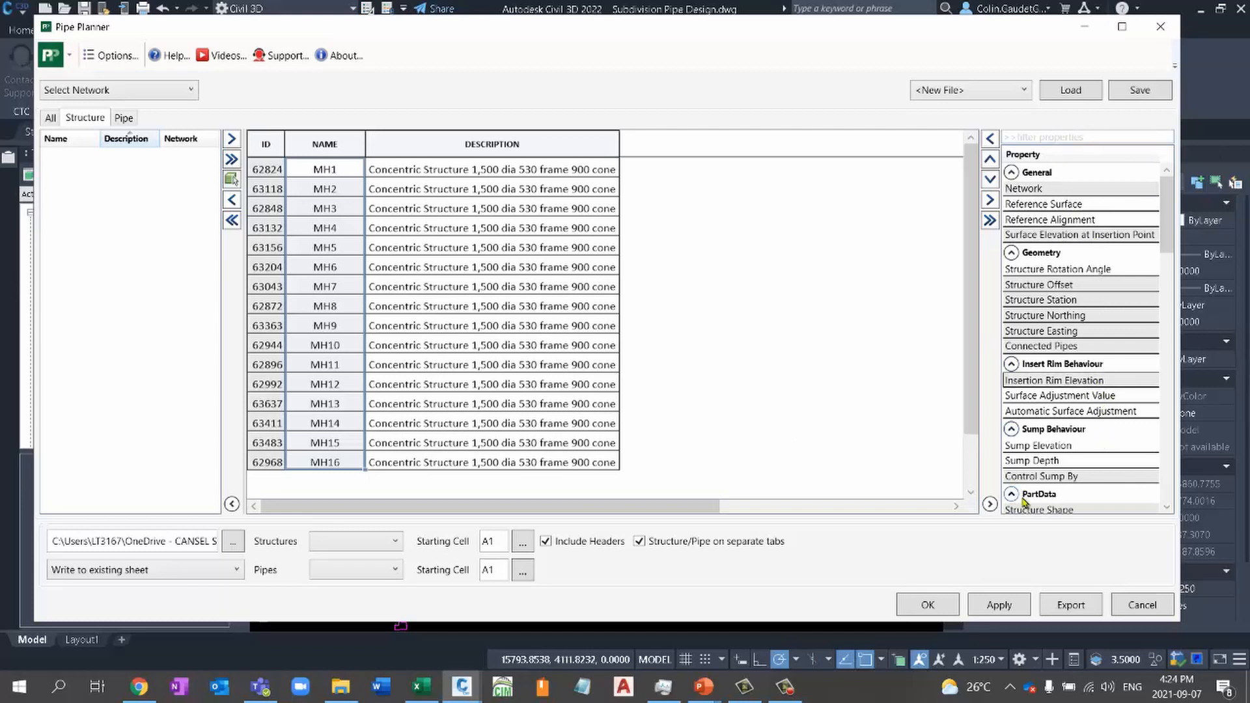
left_click_drag(1168, 215, 1169, 474)
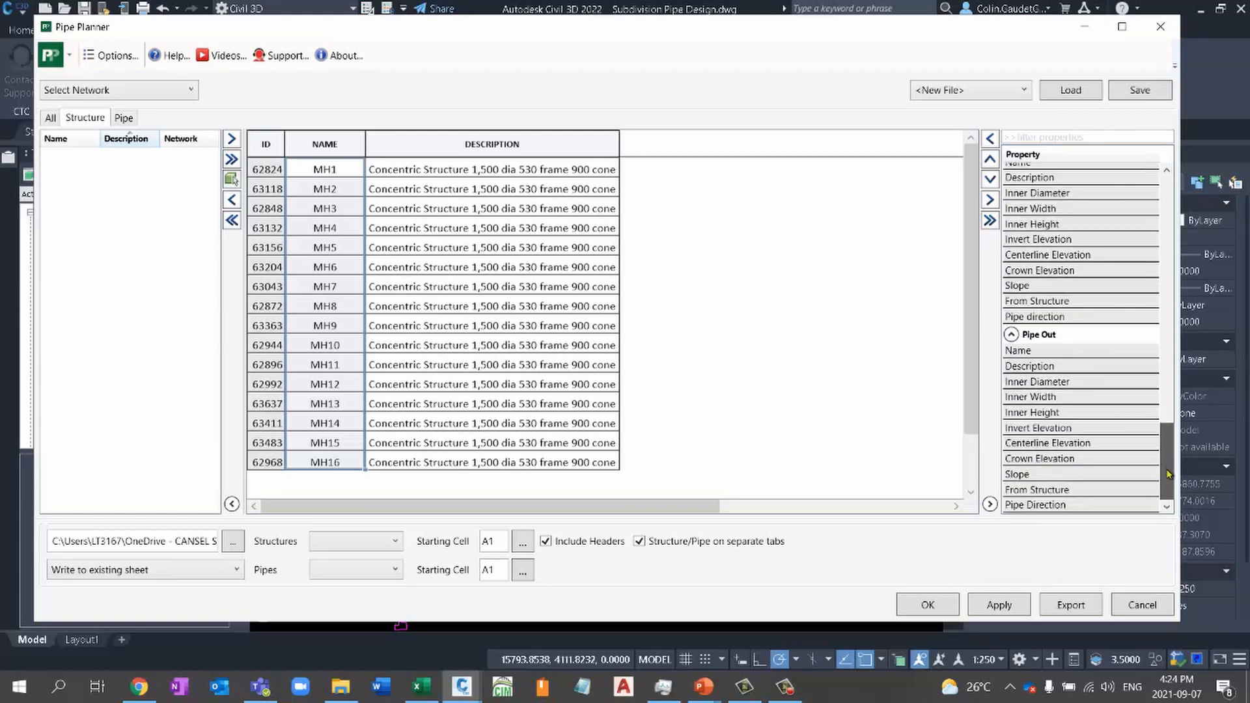
left_click(1166, 172)
left_click(1167, 172)
left_click(1166, 171)
left_click(1166, 171)
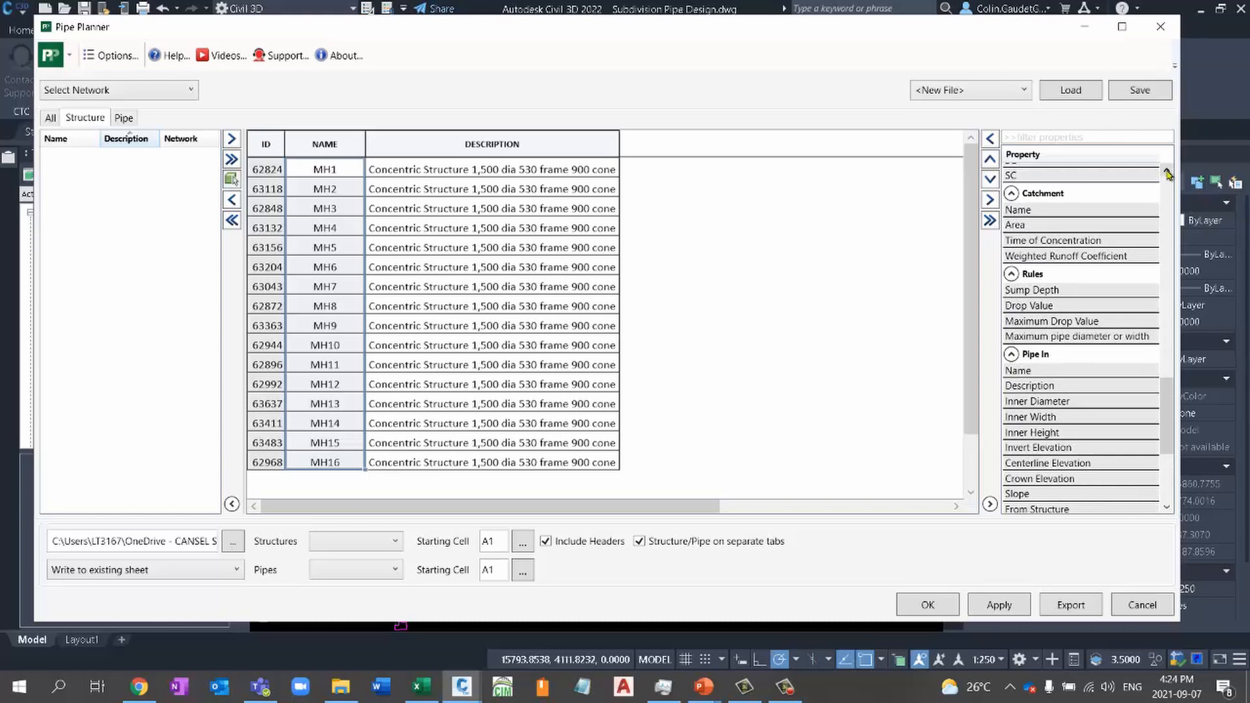
left_click(1168, 174)
left_click(1168, 174)
right_click(1167, 174)
left_click(1168, 174)
left_click(1168, 174)
left_click(1168, 174)
left_click(1168, 173)
left_click(1168, 174)
left_click(1168, 174)
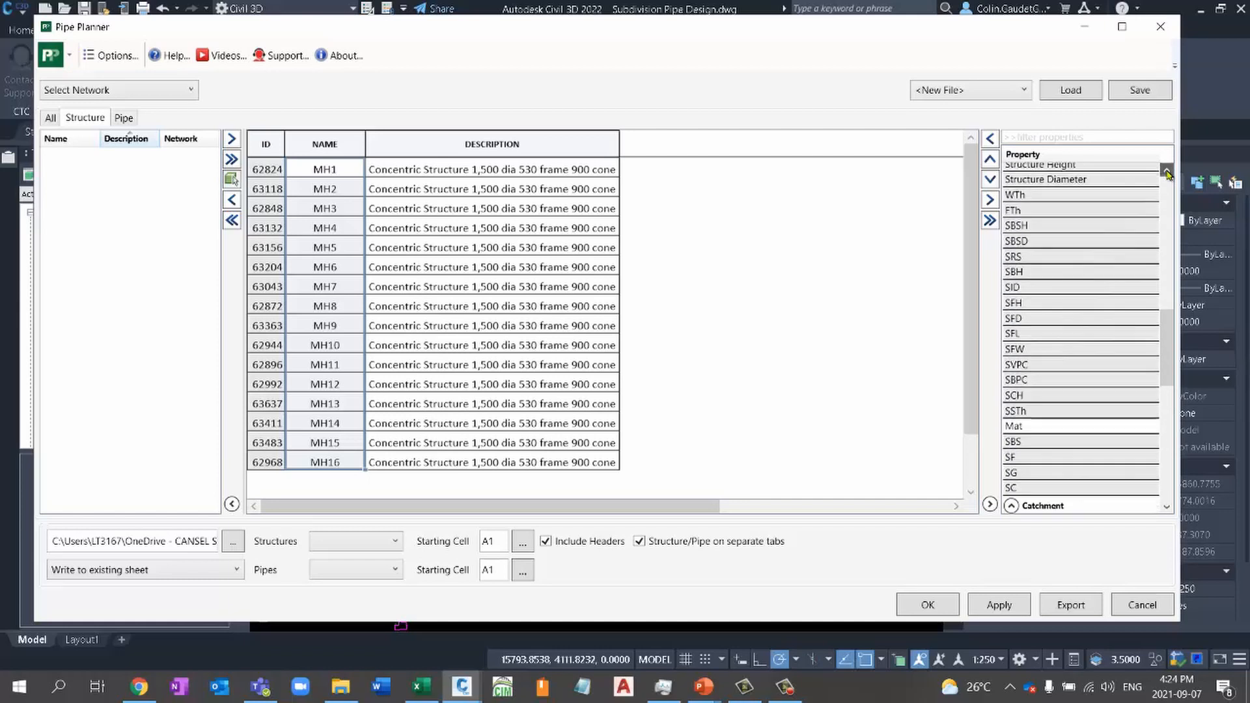
left_click(1168, 174)
left_click(1168, 174)
left_click(1167, 174)
left_click(1168, 173)
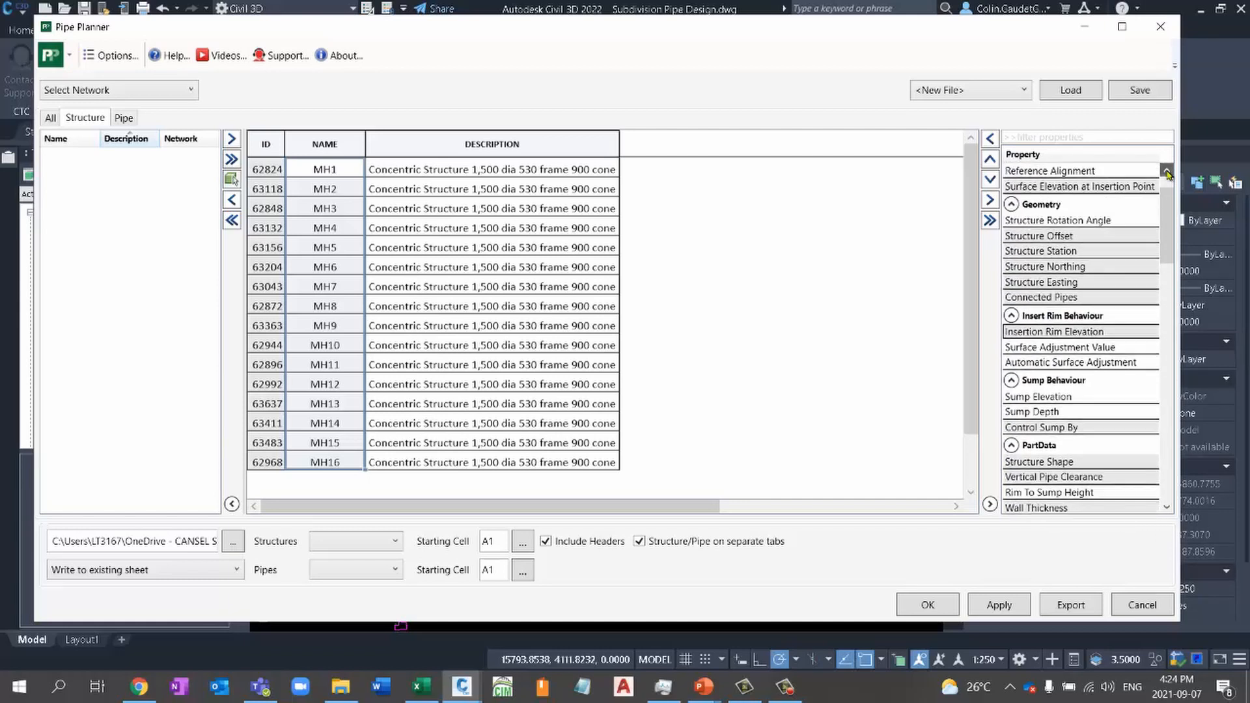
left_click(1167, 174)
- Add the Insertion Rim Elevation and Sump Elevation properties as columns in the structure spreadsheet
left_click(1067, 274)
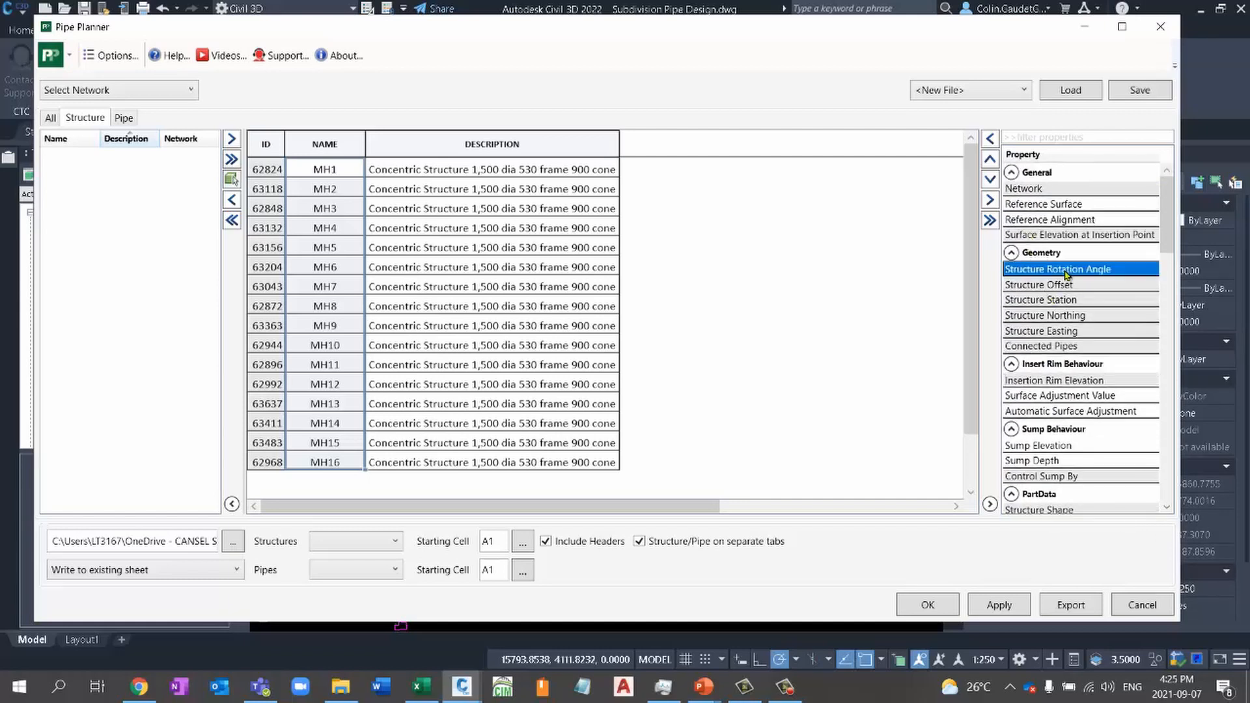
left_click(1072, 381)
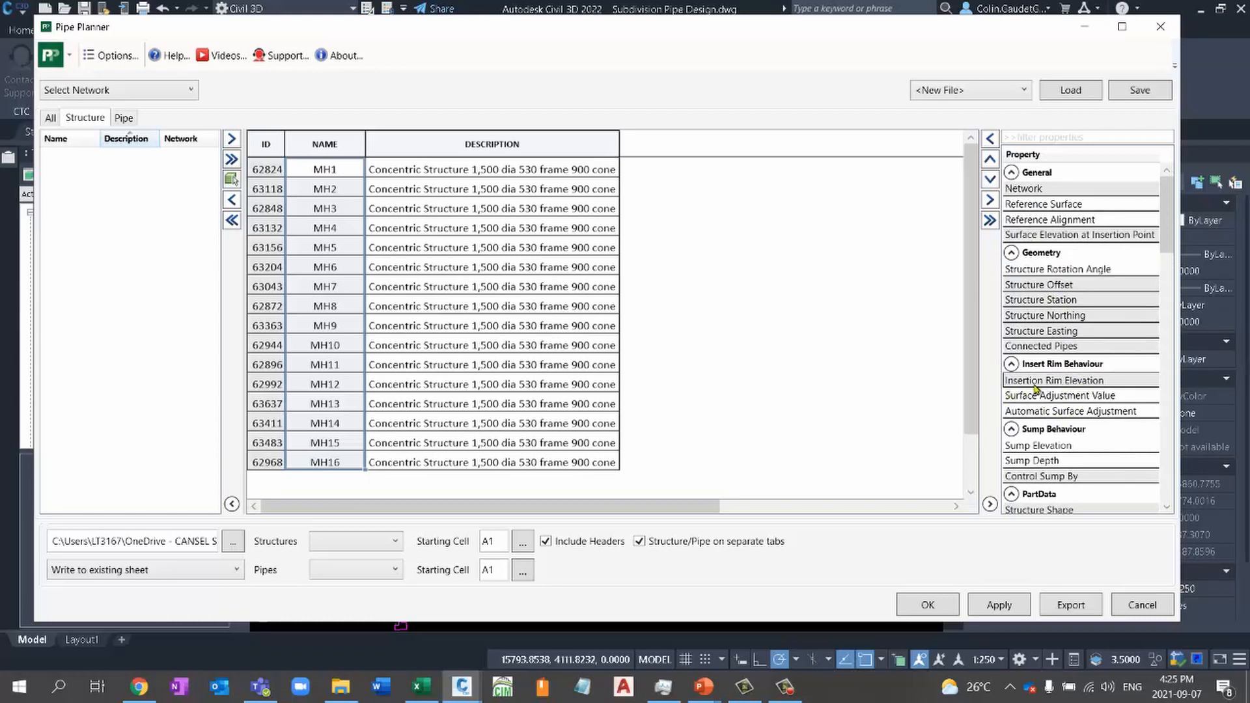
left_click(990, 176)
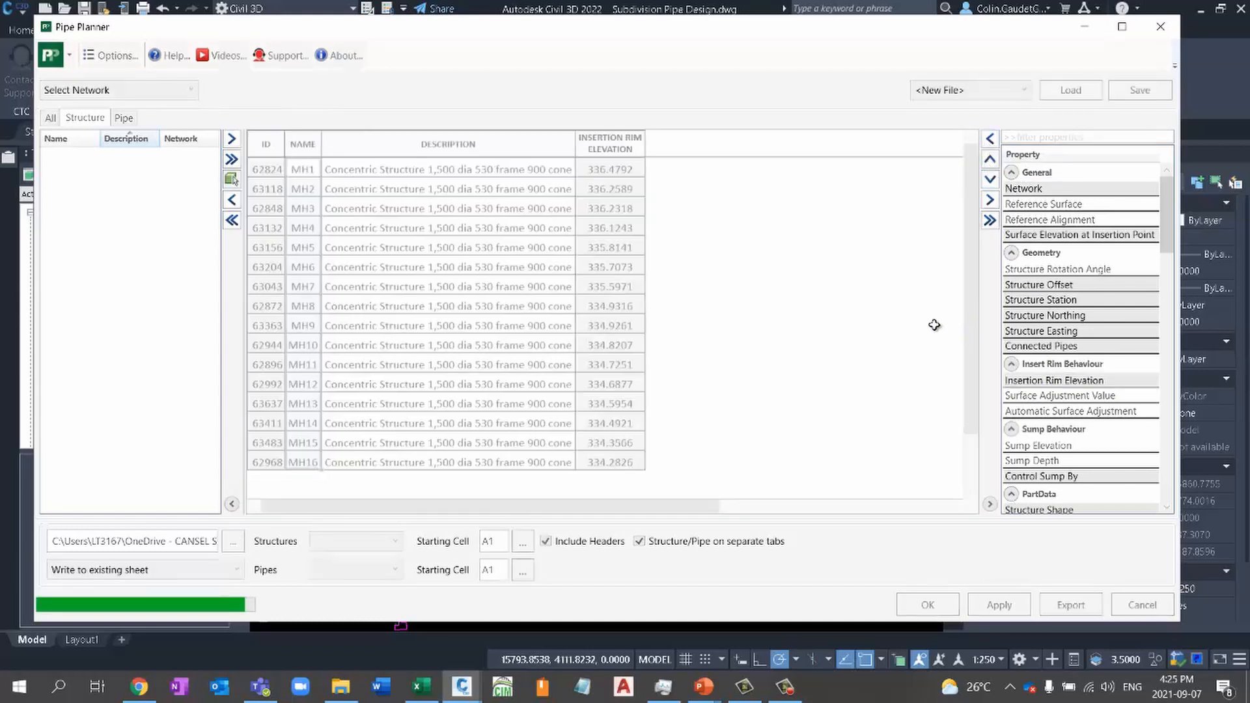
left_click(661, 436)
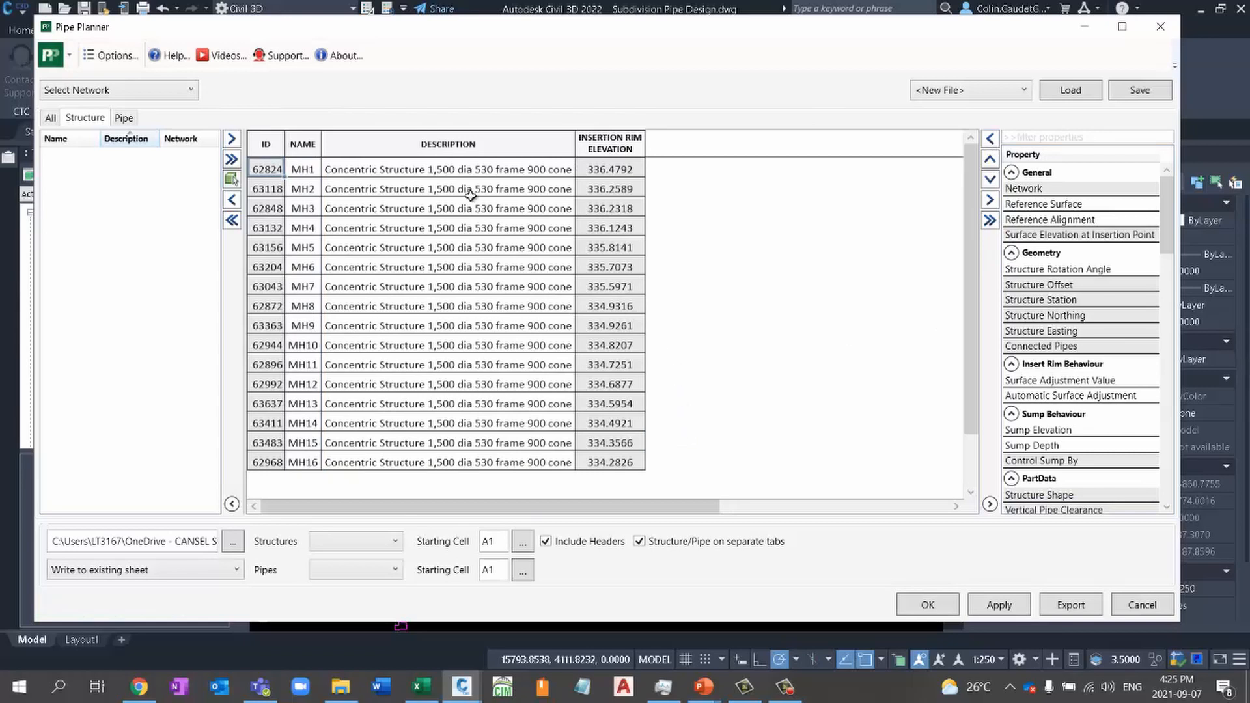
left_click(620, 442)
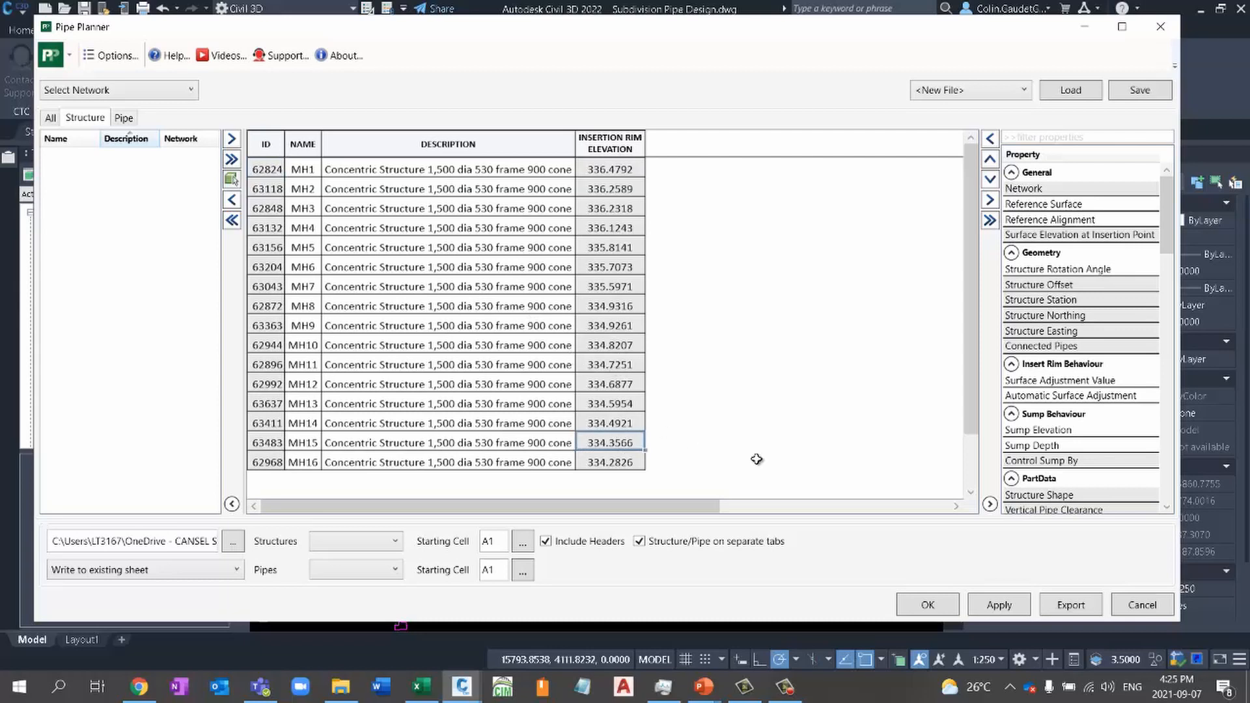
left_click(1056, 432)
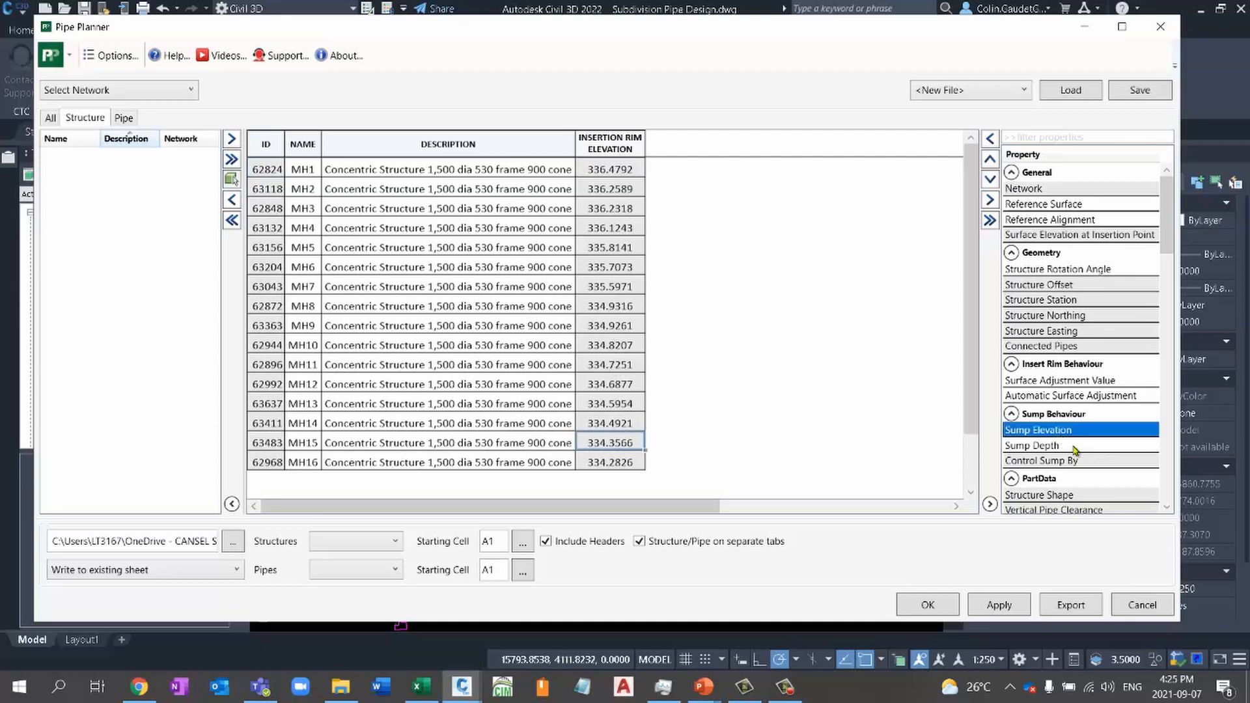
left_click(990, 138)
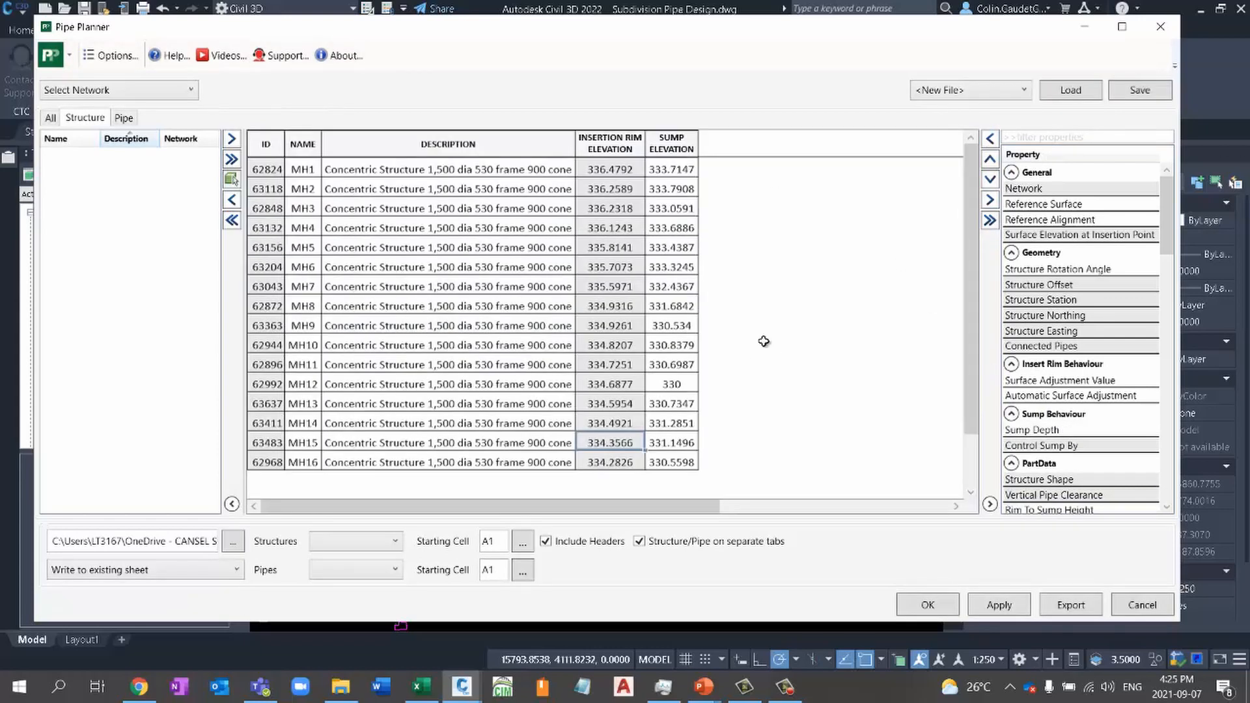
- Add the Pipe In Name, Pipe In Invert Elevation and Pipe Out Name properties as columns in the structure spreadsheet
scroll(1056, 380, "down", 6)
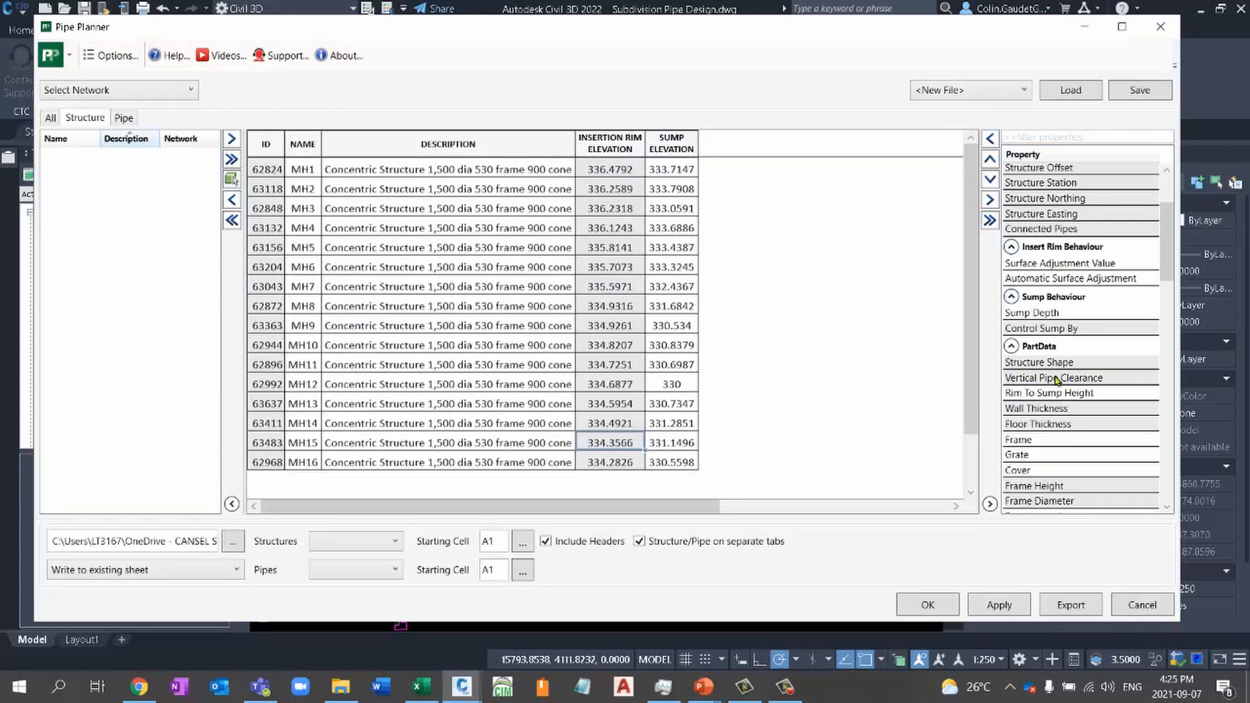
scroll(1056, 380, "down", 10)
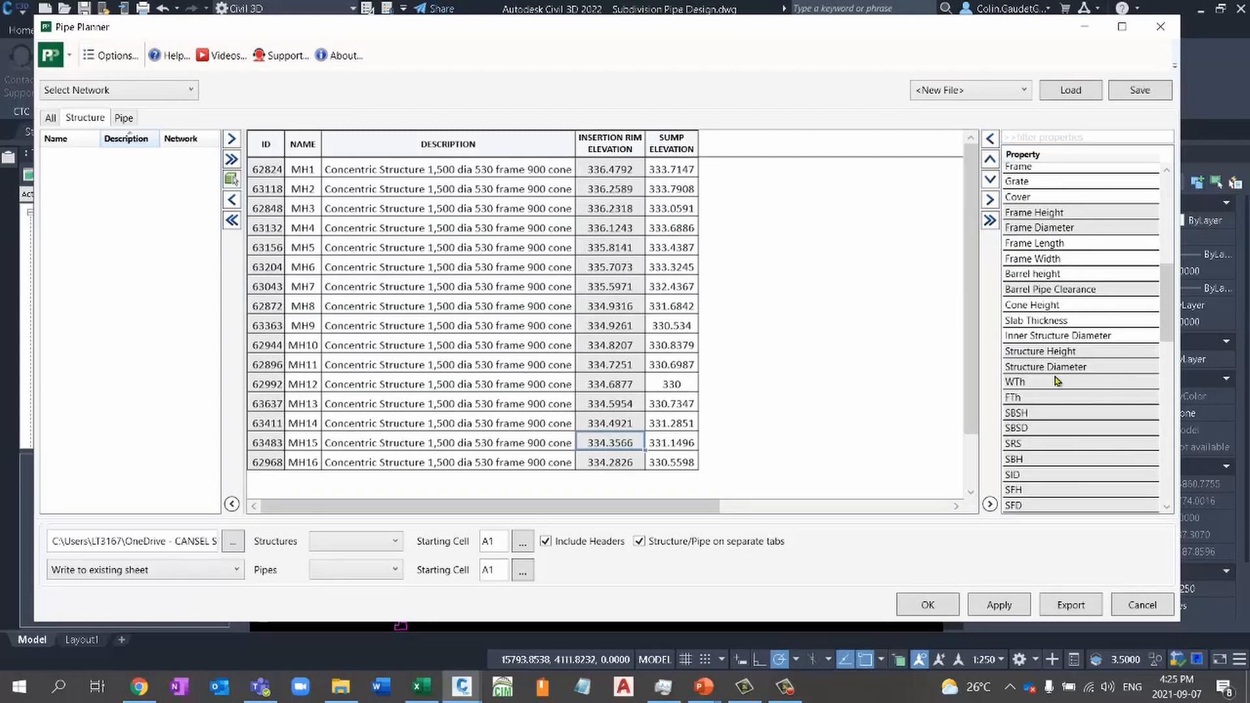
scroll(1057, 380, "down", 5)
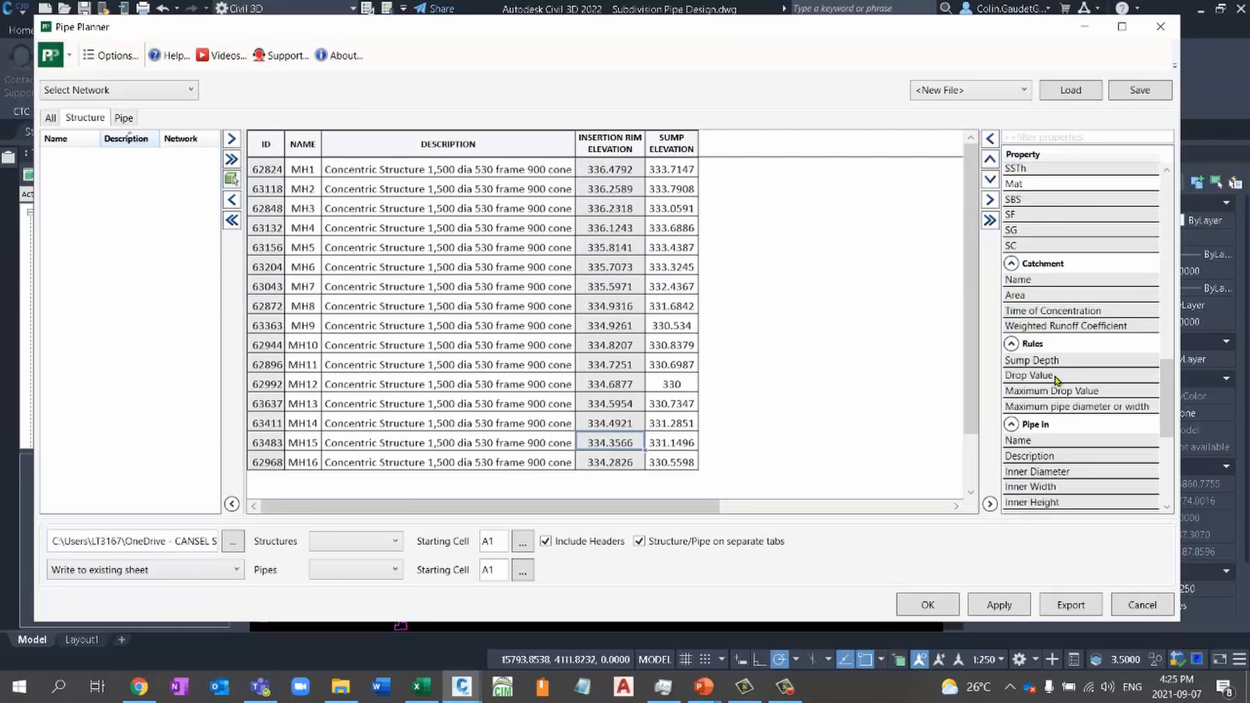
left_click(1049, 317)
left_click(1044, 288)
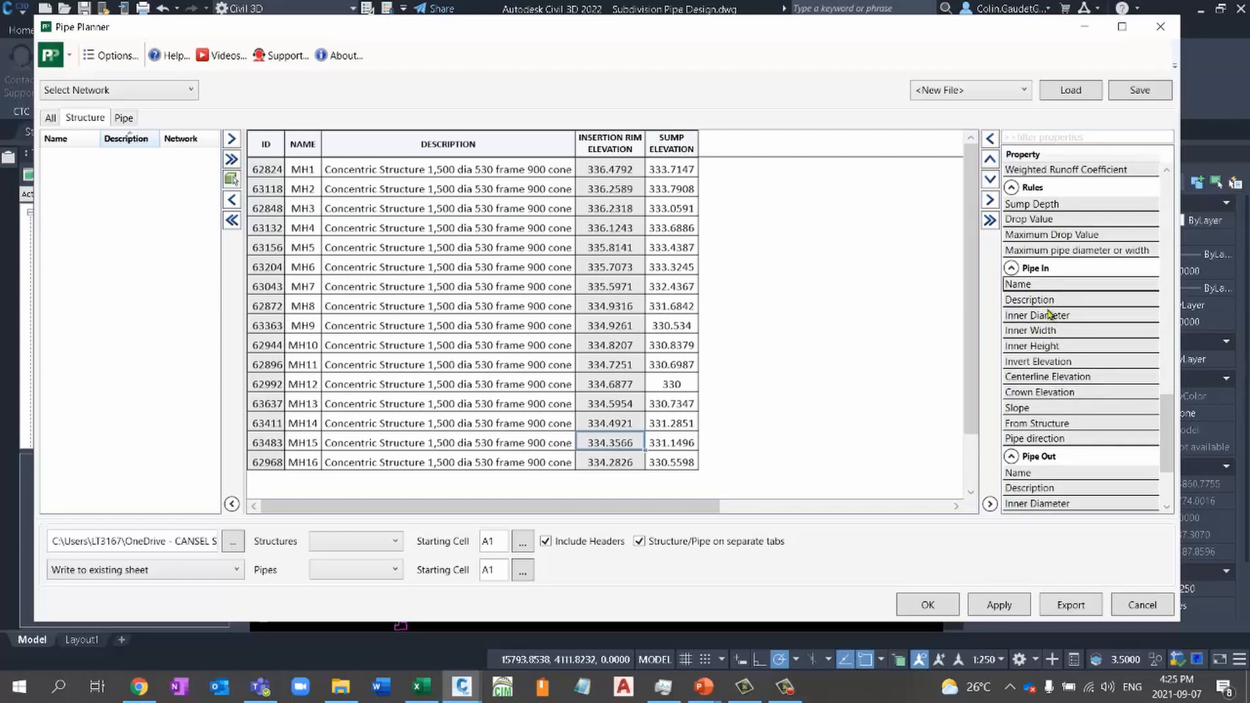
left_click(990, 139)
left_click(1050, 348)
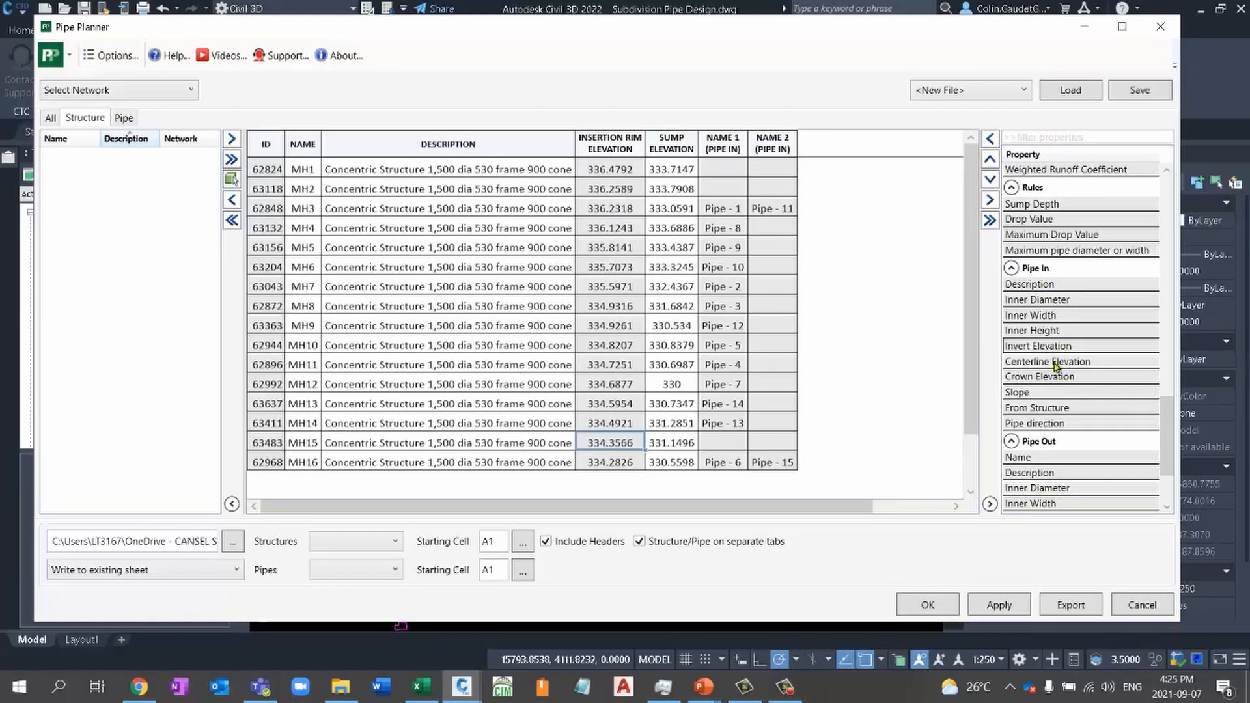
left_click(990, 139)
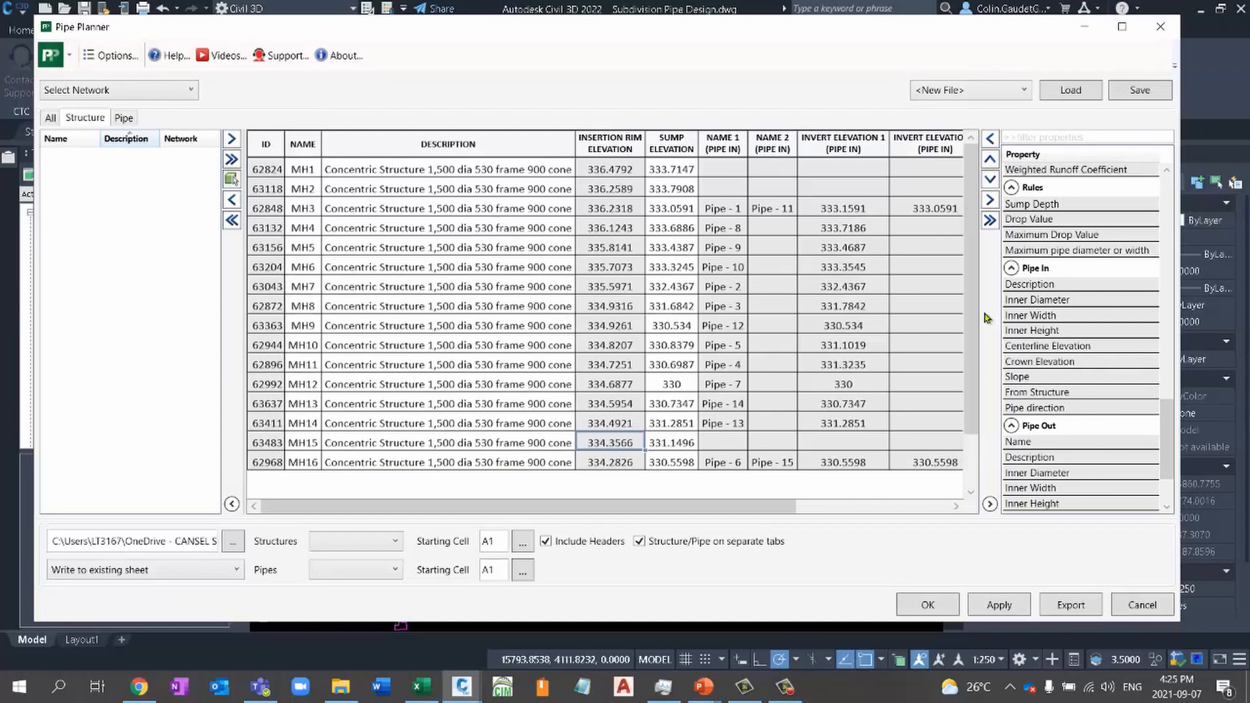
left_click(1037, 444)
left_click(991, 138)
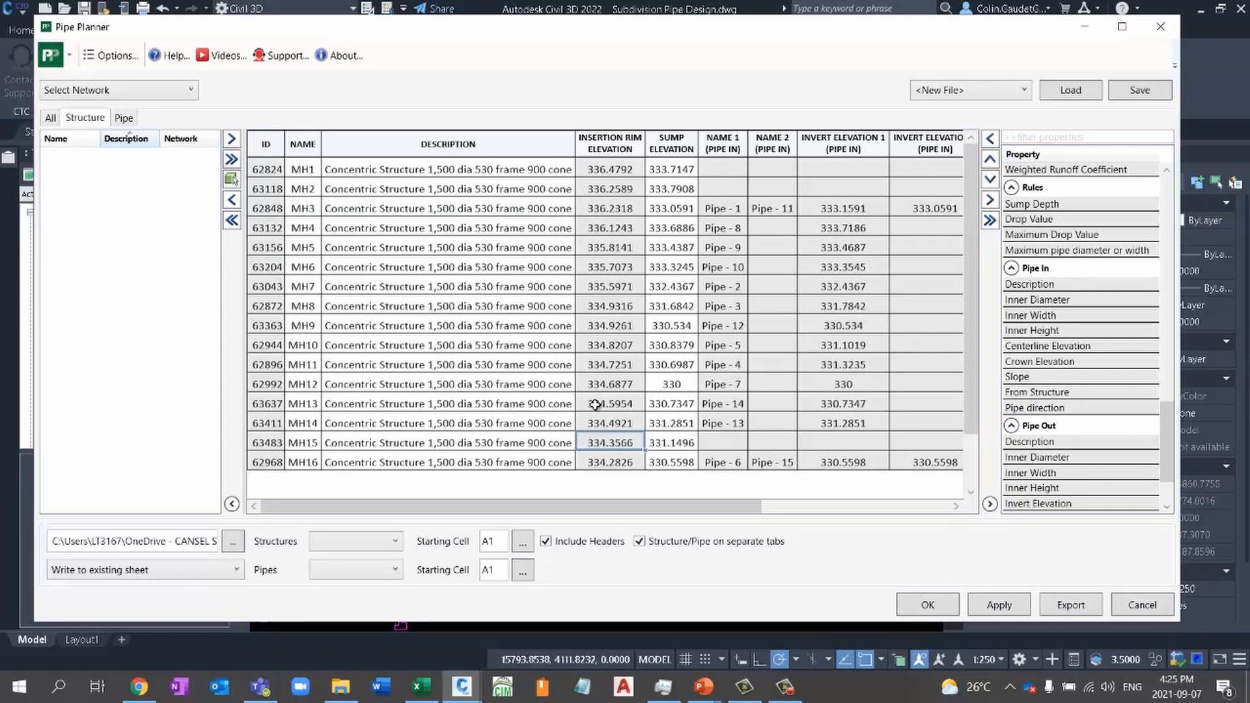
- Add the Pipe Out Invert Elevation property as a column in the structure spreadsheet
left_click(1065, 507)
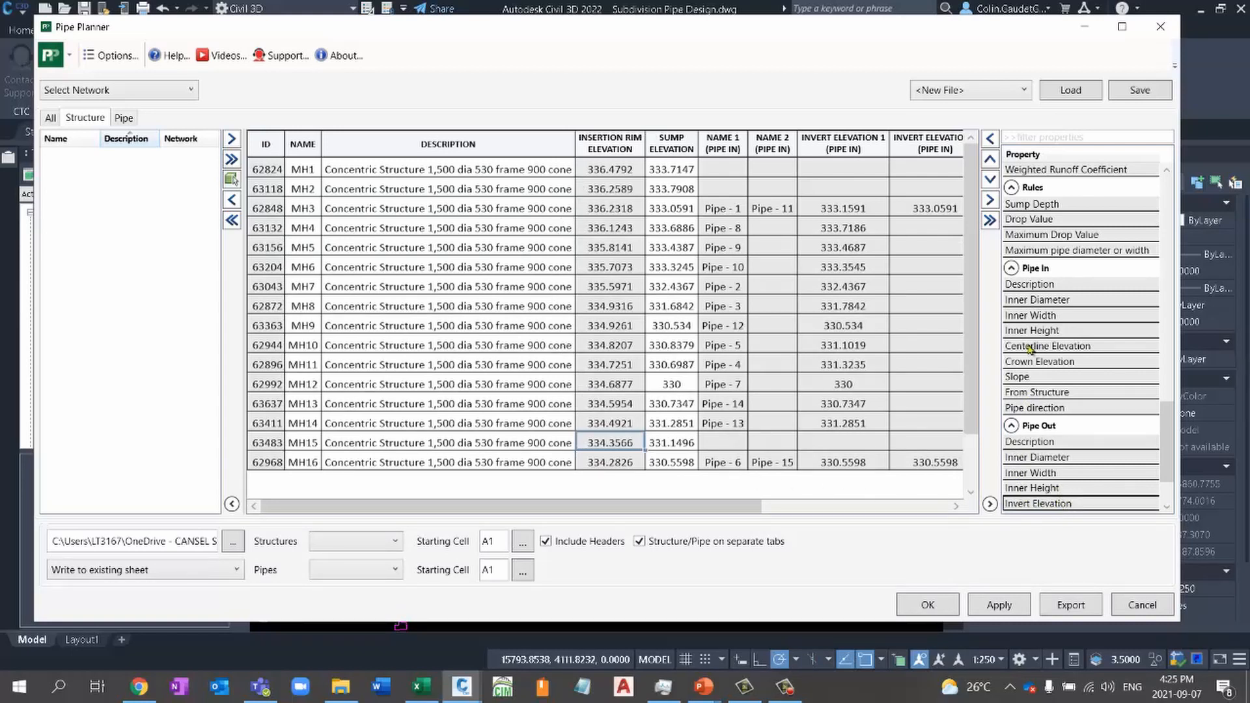
left_click(991, 140)
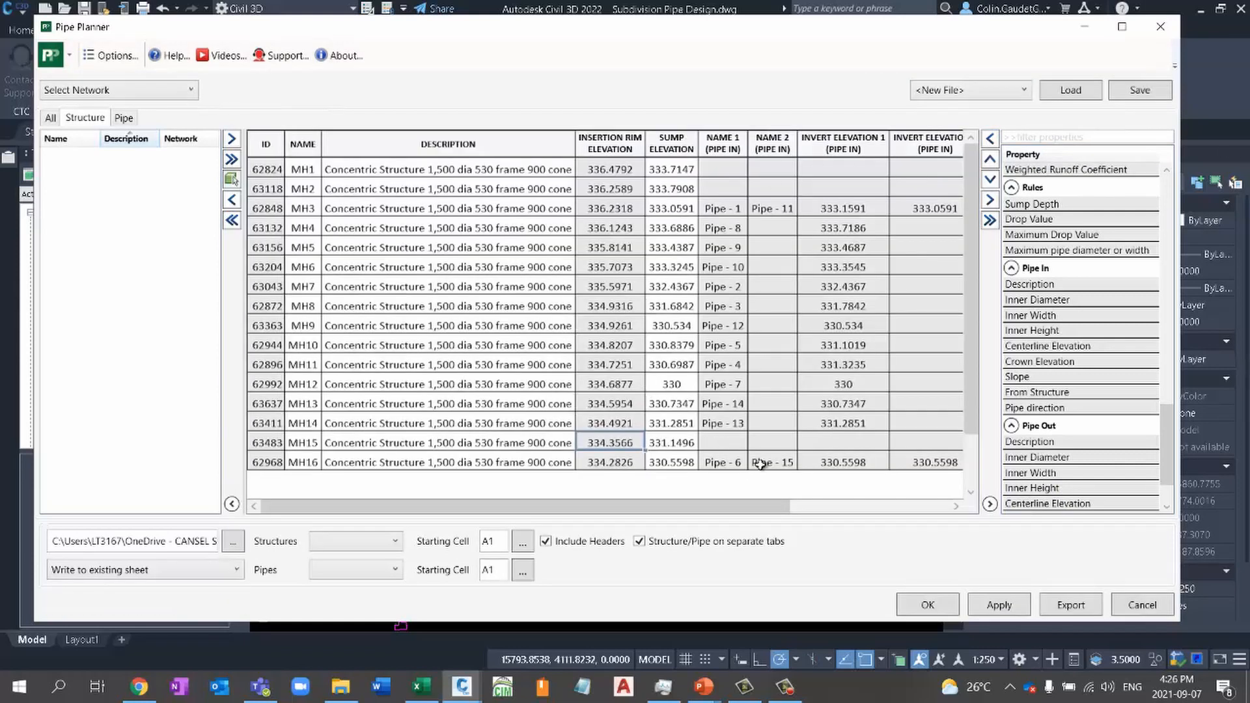
mouse_move(775, 515)
left_mouse_down()
mouse_move(941, 511)
mouse_move(762, 511)
left_mouse_up()
- Save the structure column layout as a template named MH Schedule and check it among the available templates
left_click(1152, 93)
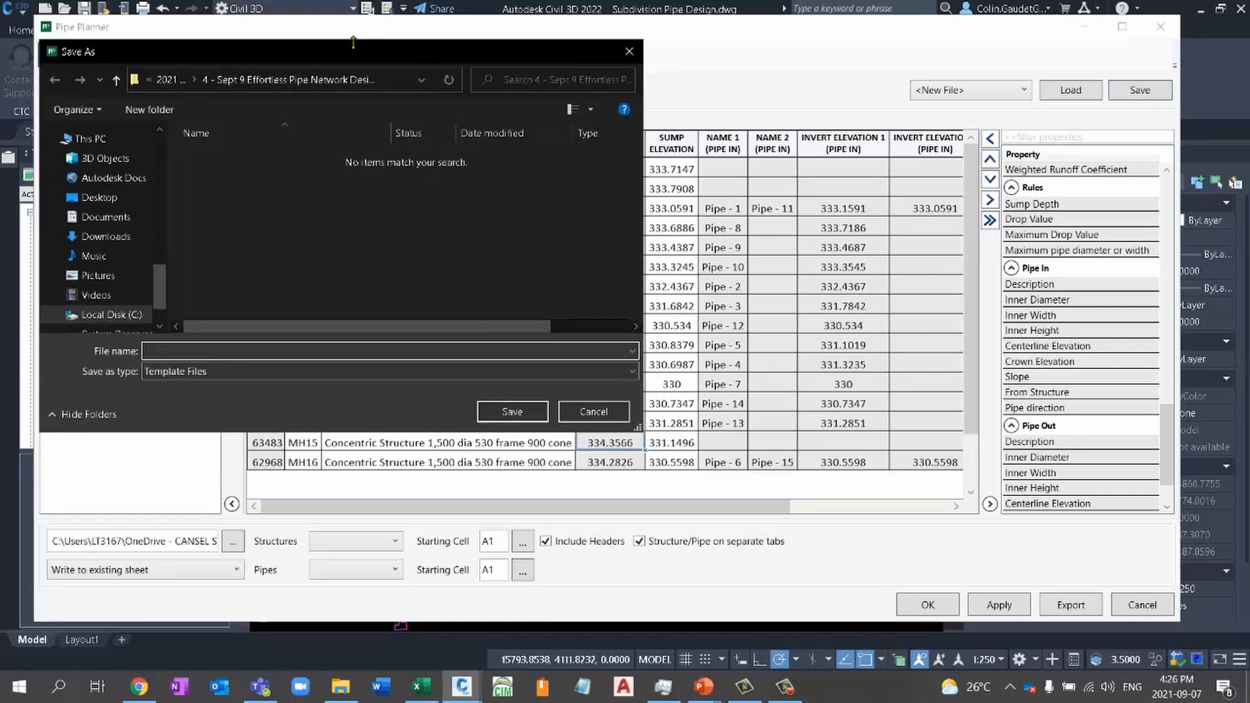
left_click_drag(375, 65, 673, 93)
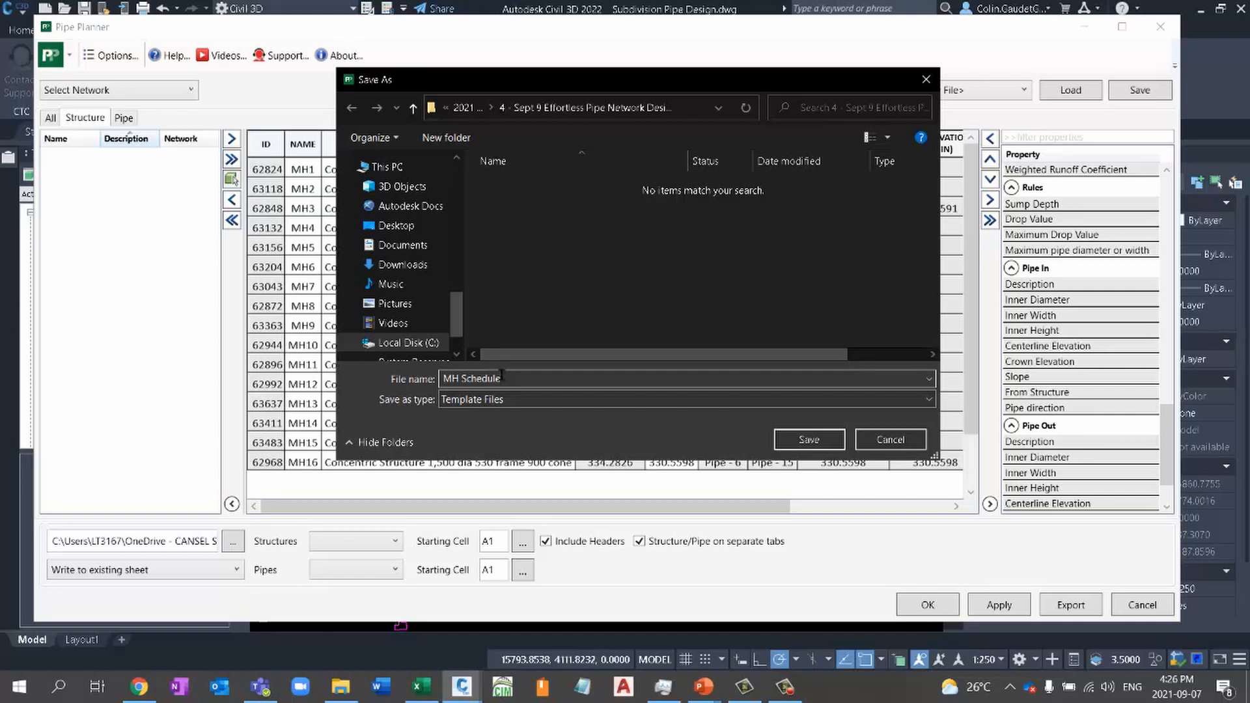
left_click(809, 440)
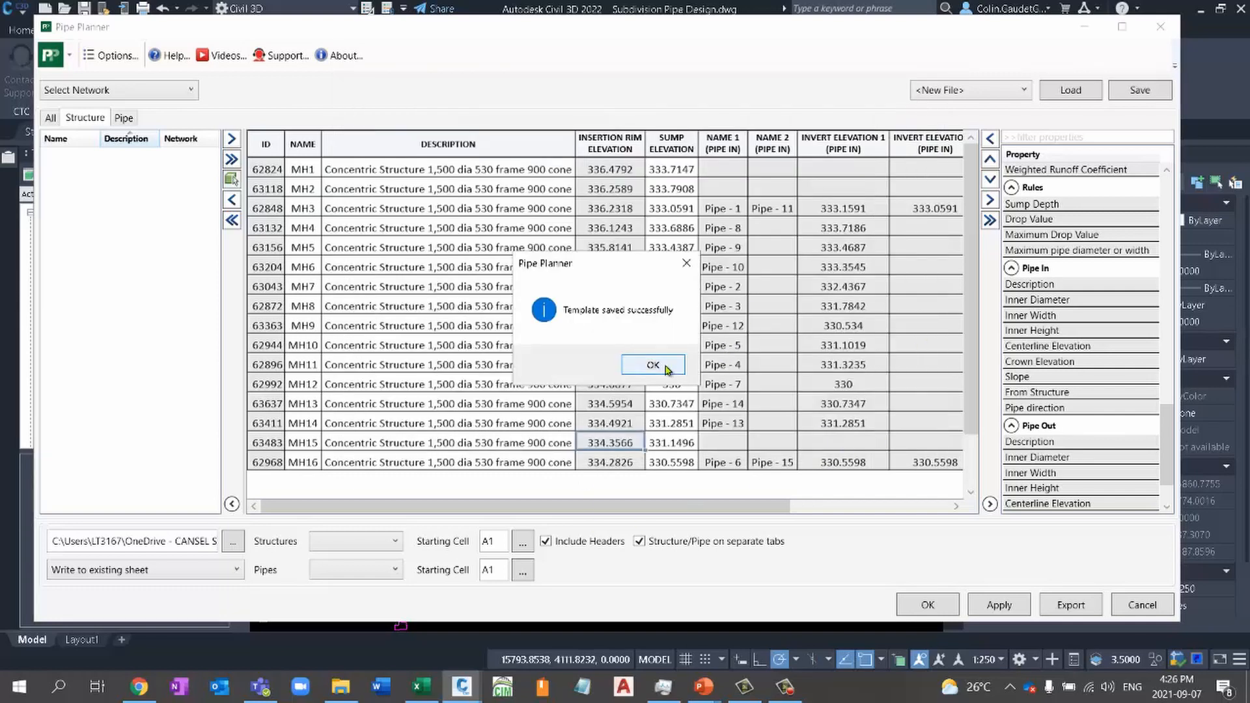
left_click(677, 368)
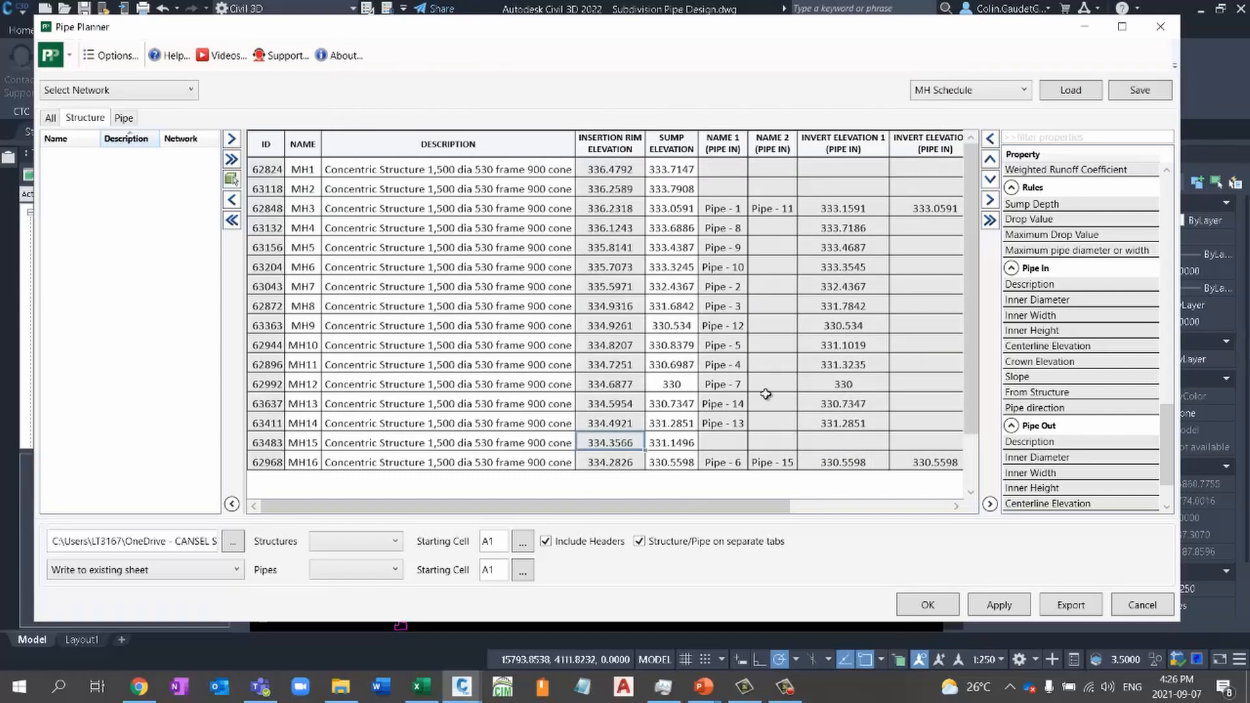
left_click(1024, 90)
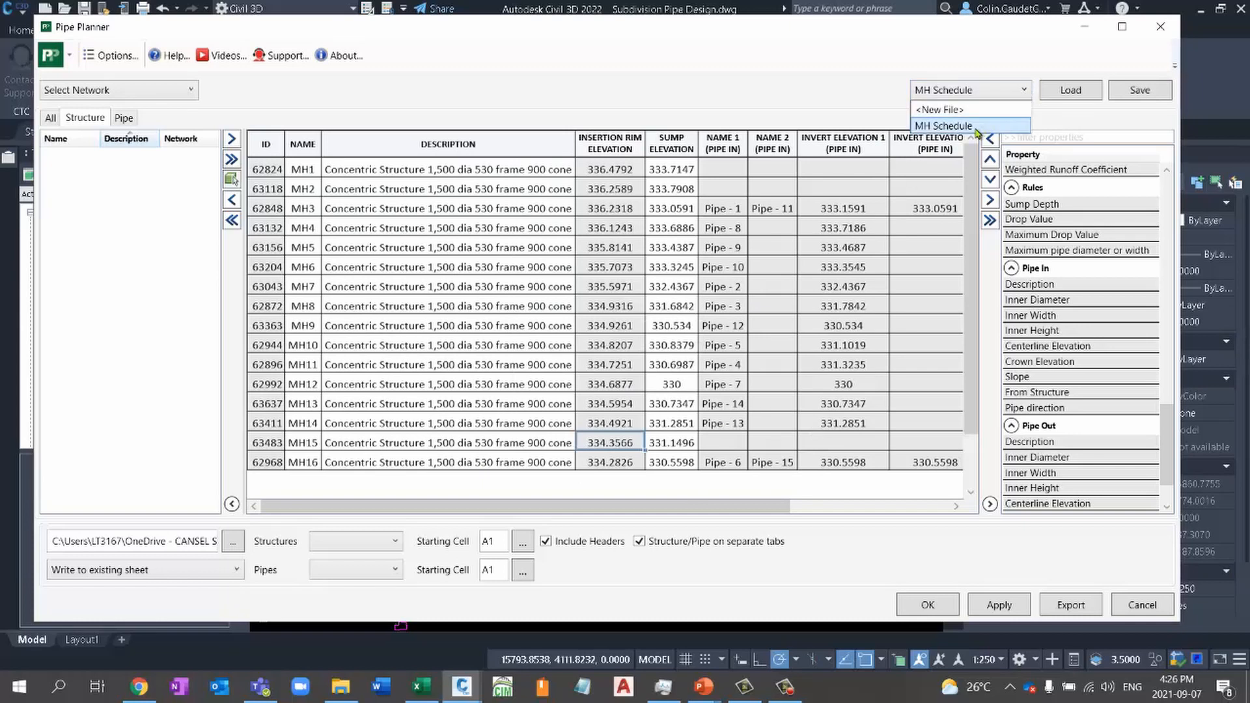
left_click(896, 112)
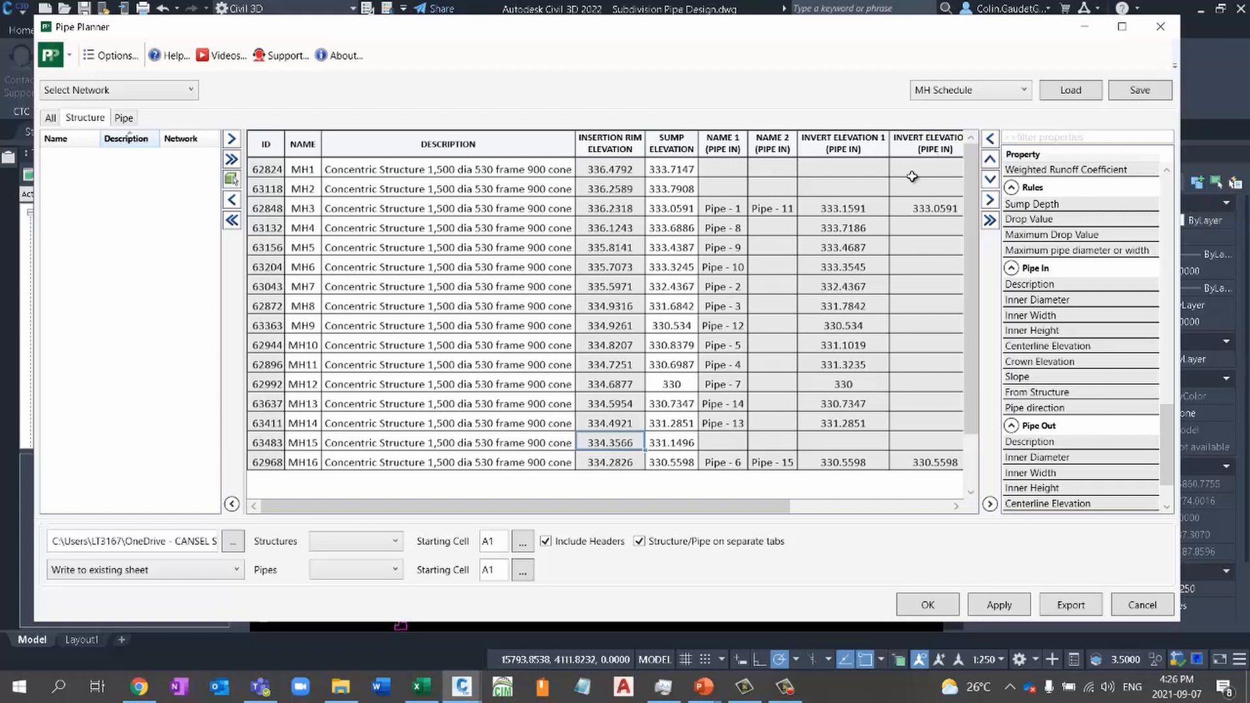
- Accept the structure edits into the drawing and close Pipe Planner
right_click(652, 140)
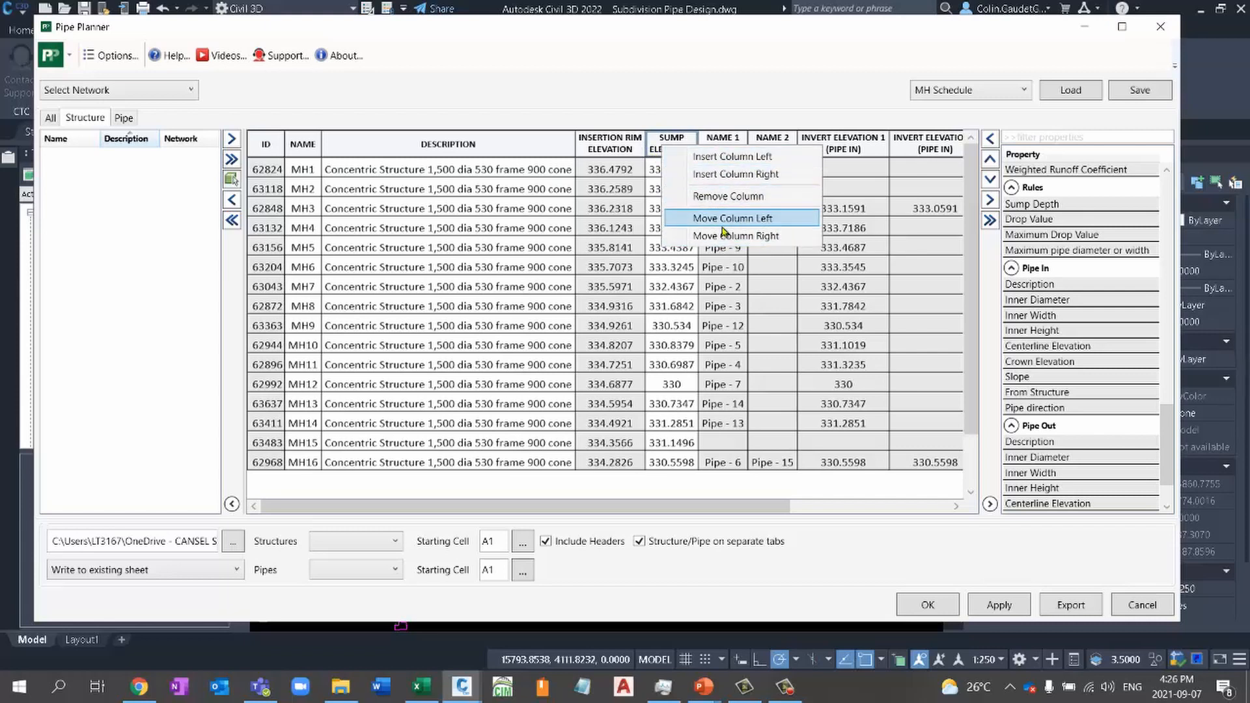
left_click(580, 112)
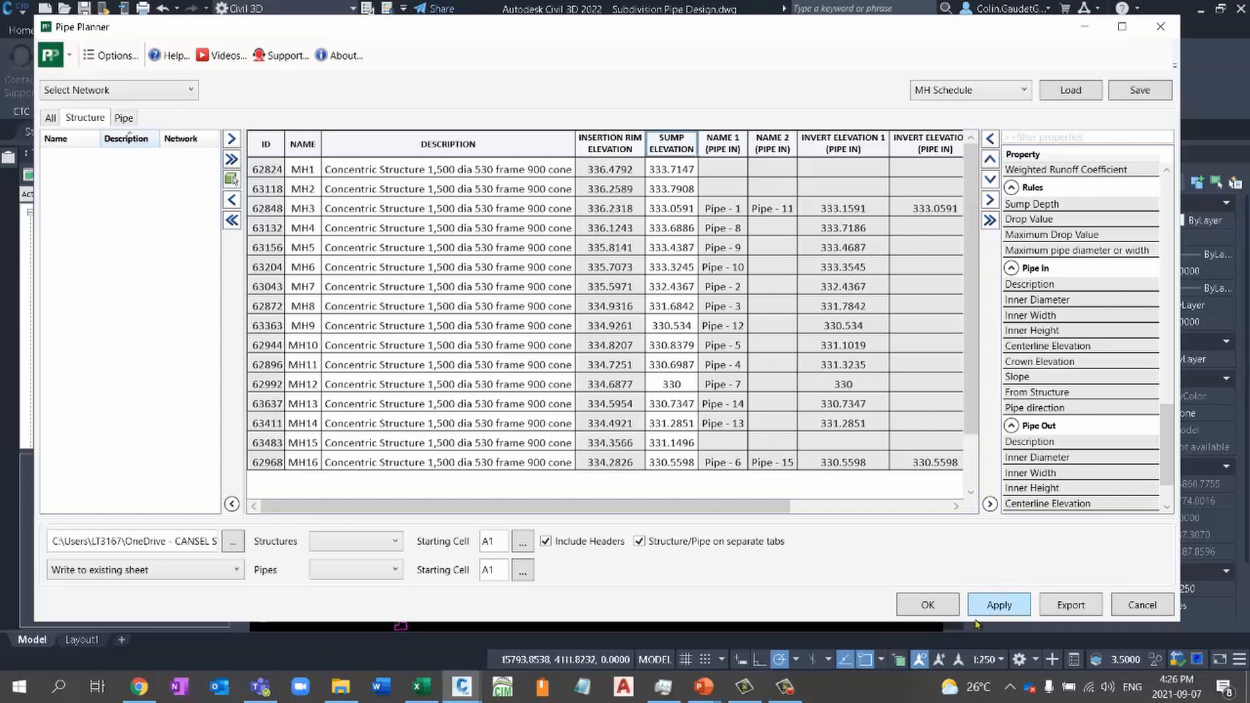
left_click(940, 609)
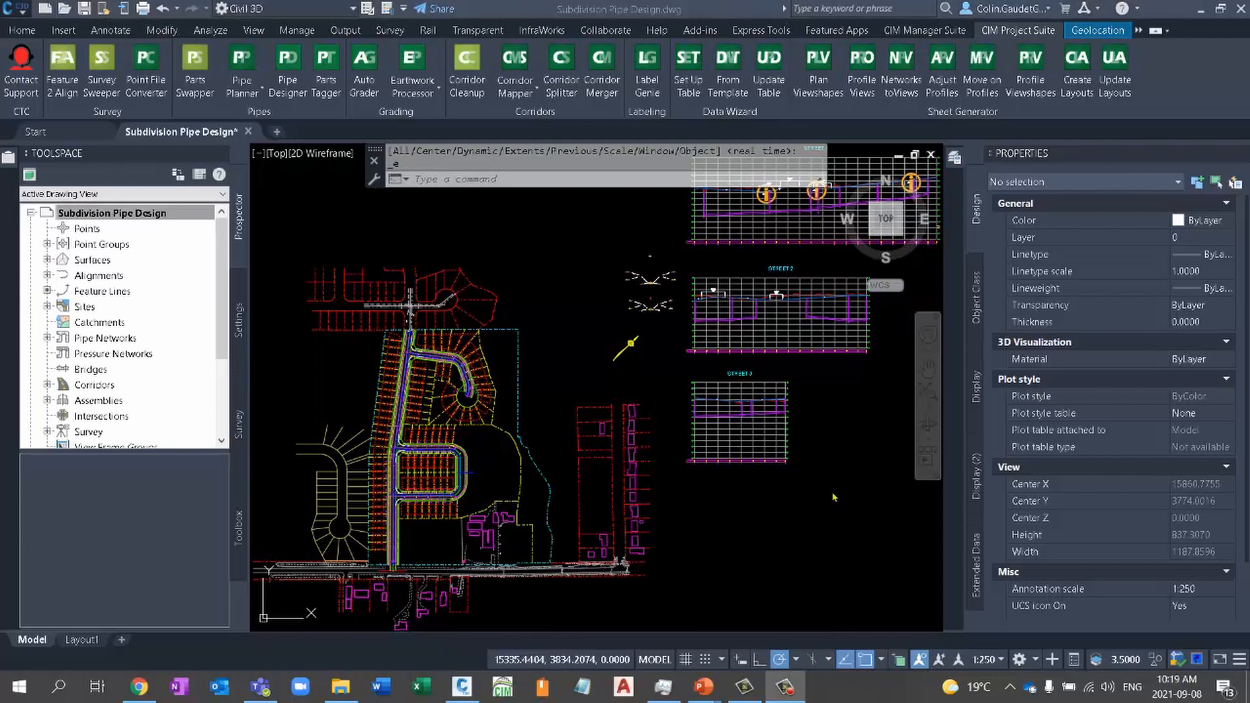
- Examine the structure names of the SAN - PROP pipe network in the drawing's object tree
left_click(834, 497)
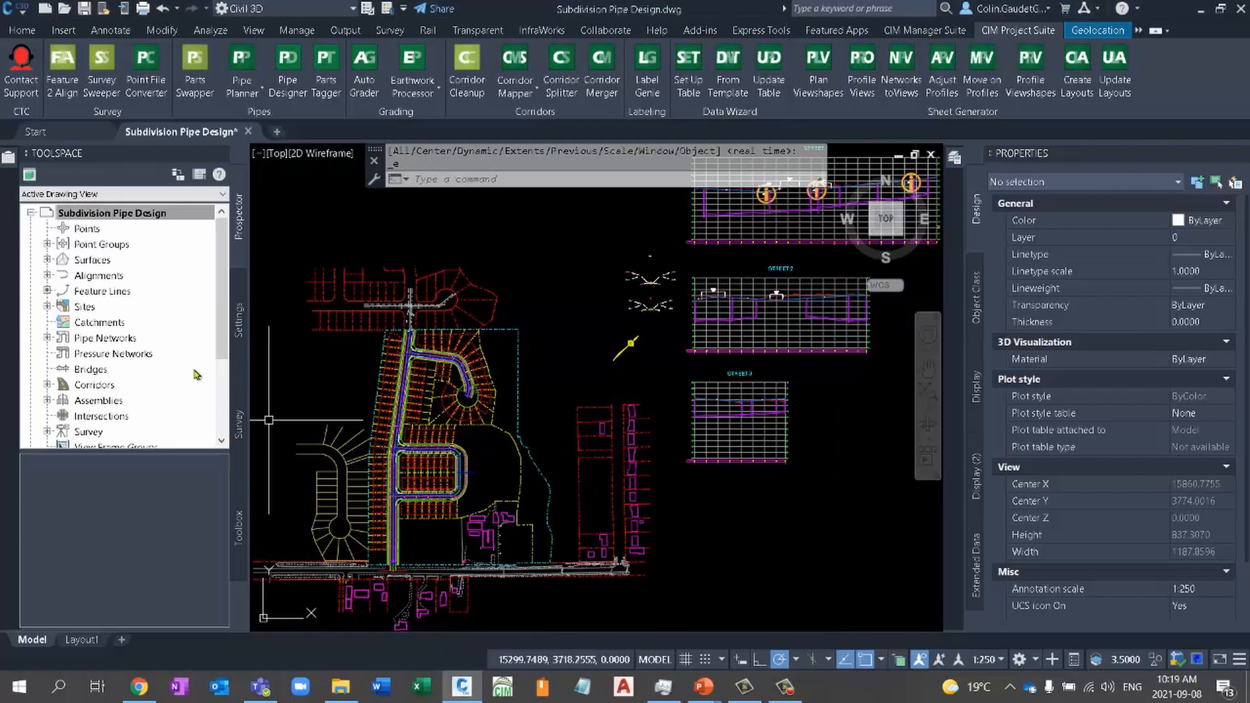
left_click(47, 338)
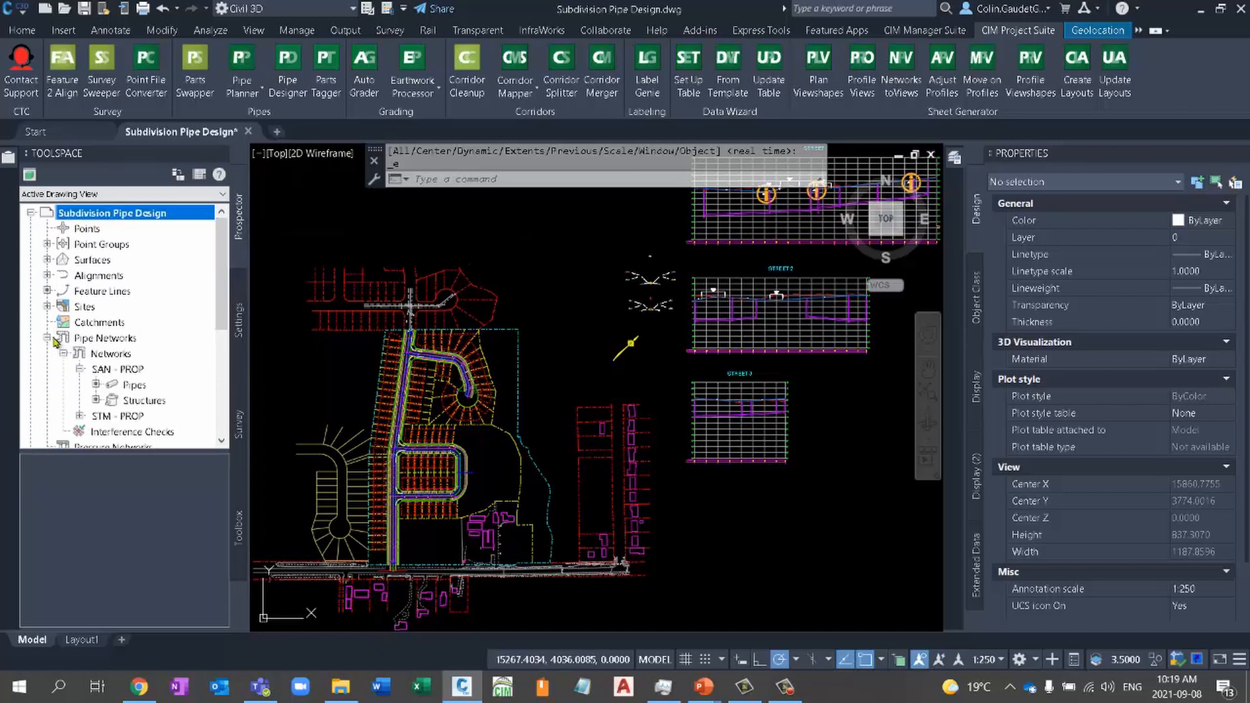
left_click(120, 370)
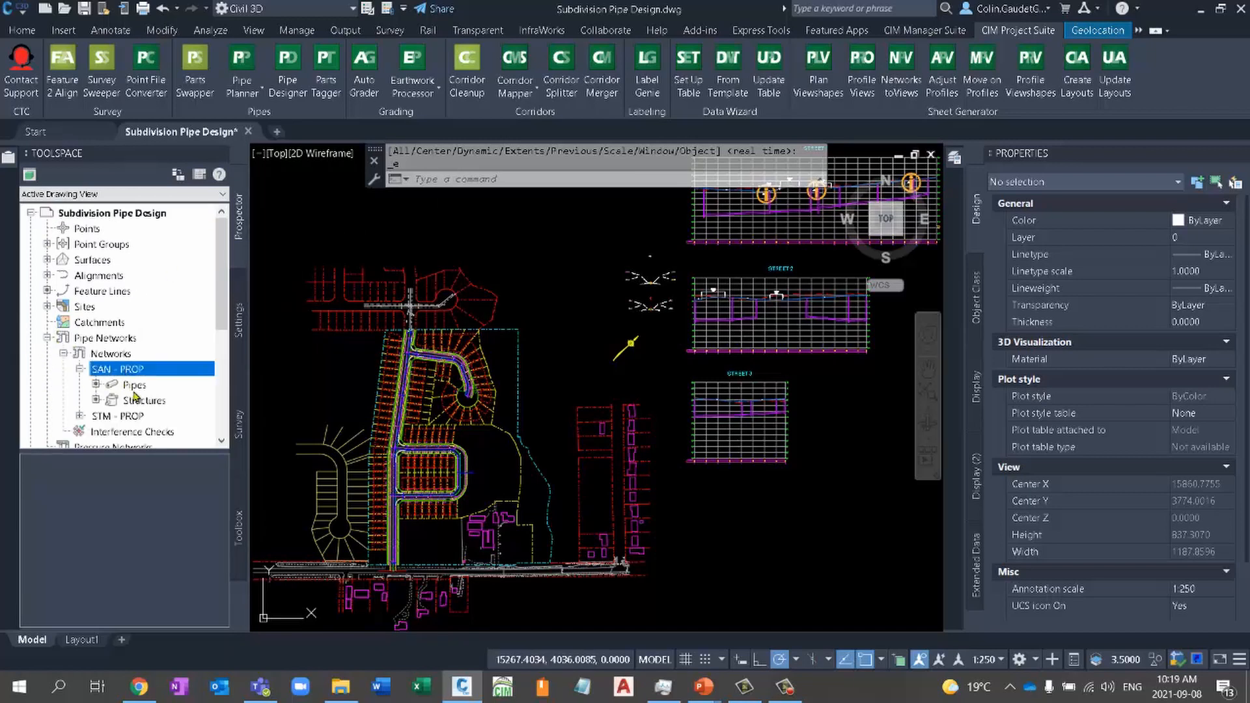
left_click(142, 401)
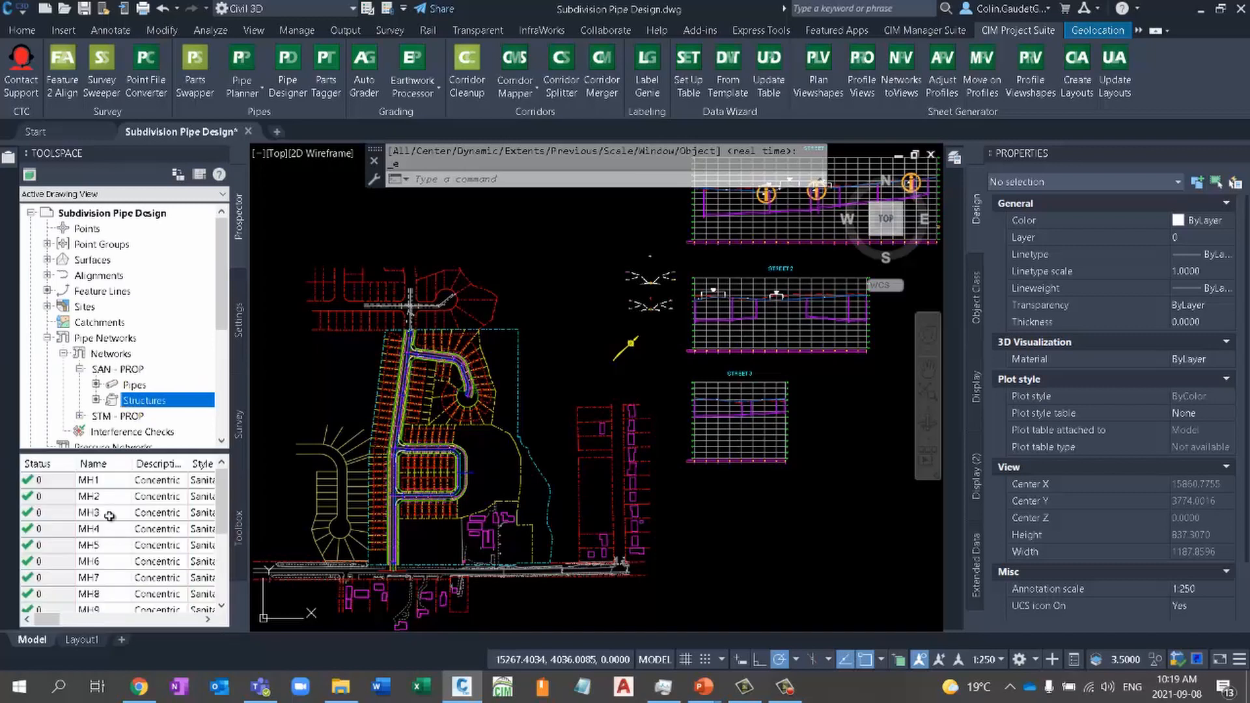
scroll(208, 576, "down", 2)
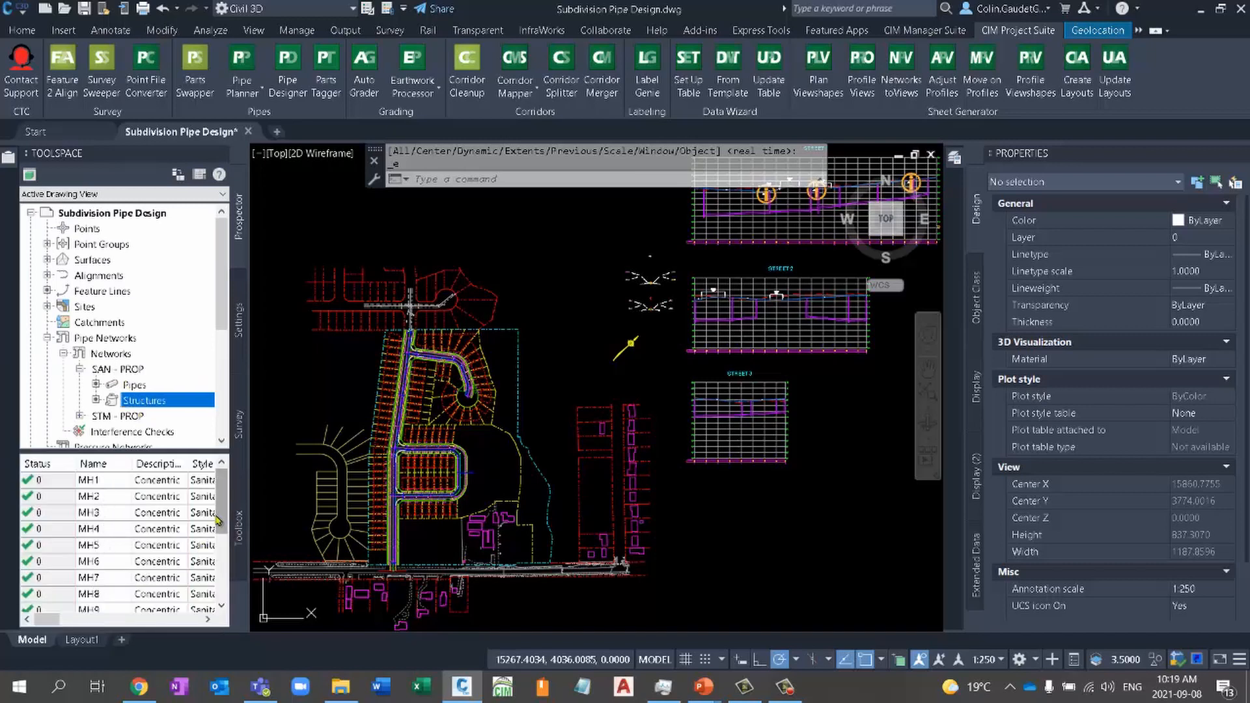
scroll(204, 497, "up", 2)
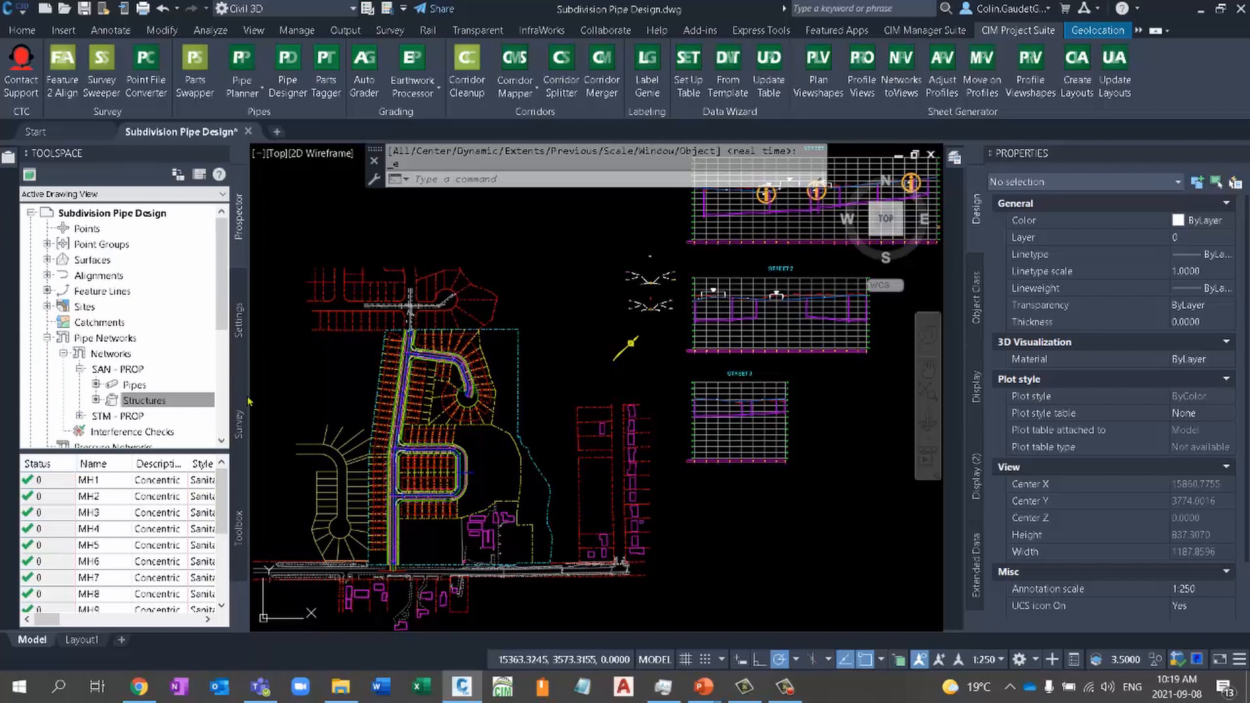
left_click(47, 338)
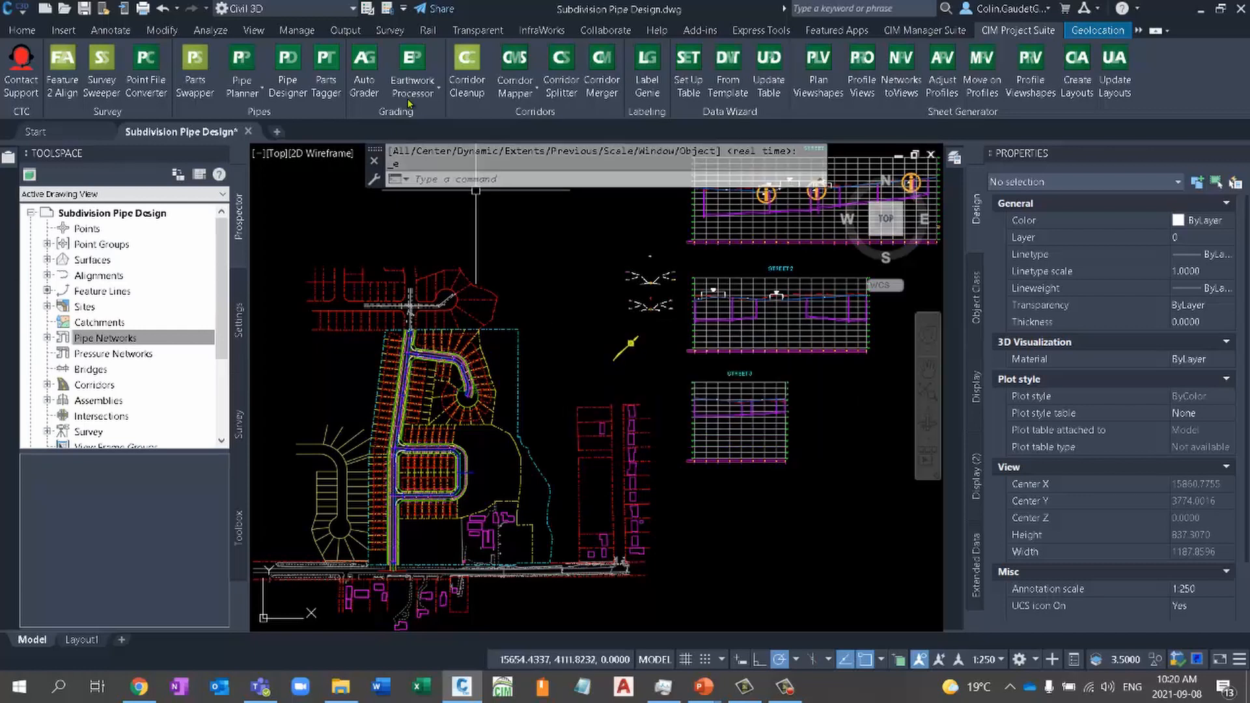
- Reopen Pipe Planner for editing and exporting pipe networks, and choose the MH Schedule Excel file as the export target
left_click(254, 92)
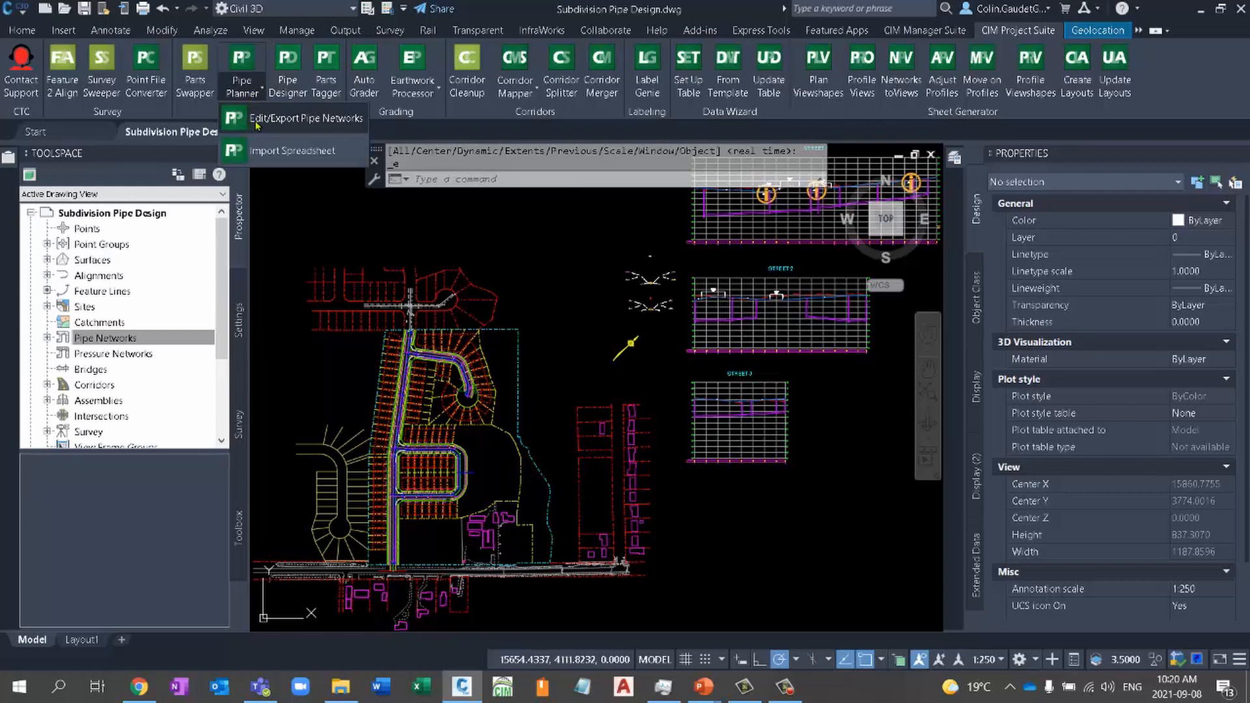
left_click(291, 119)
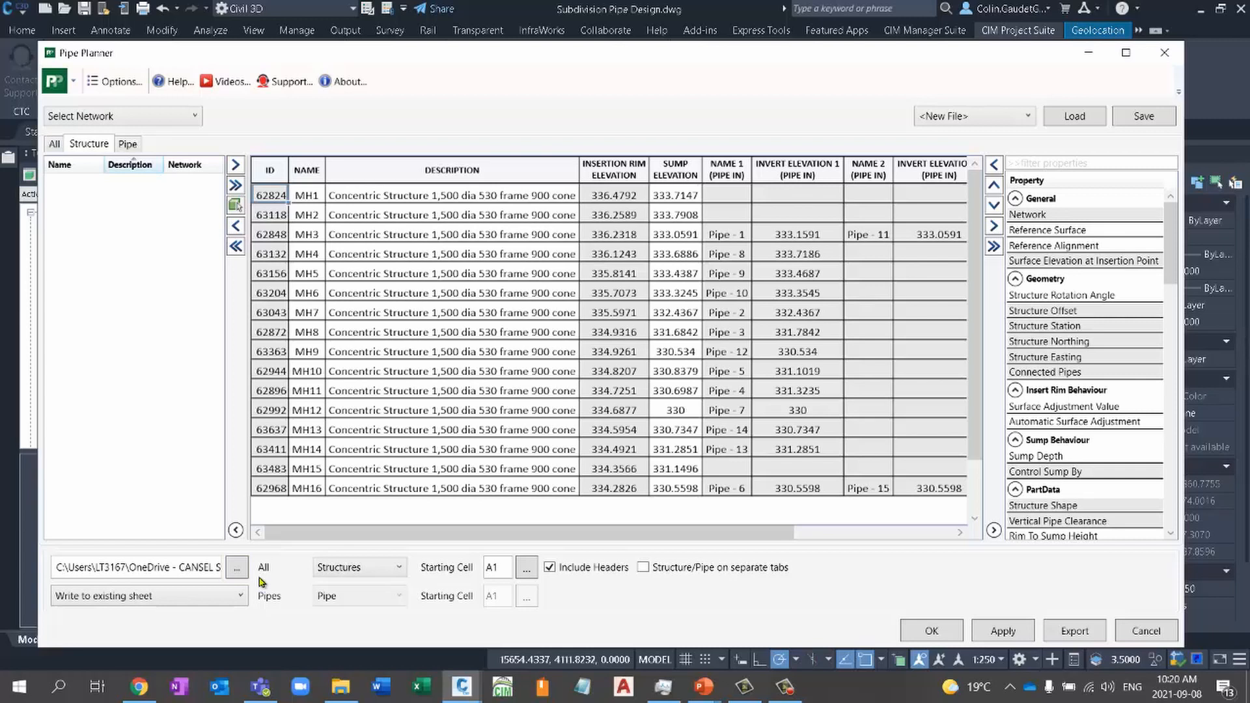
left_click(239, 569)
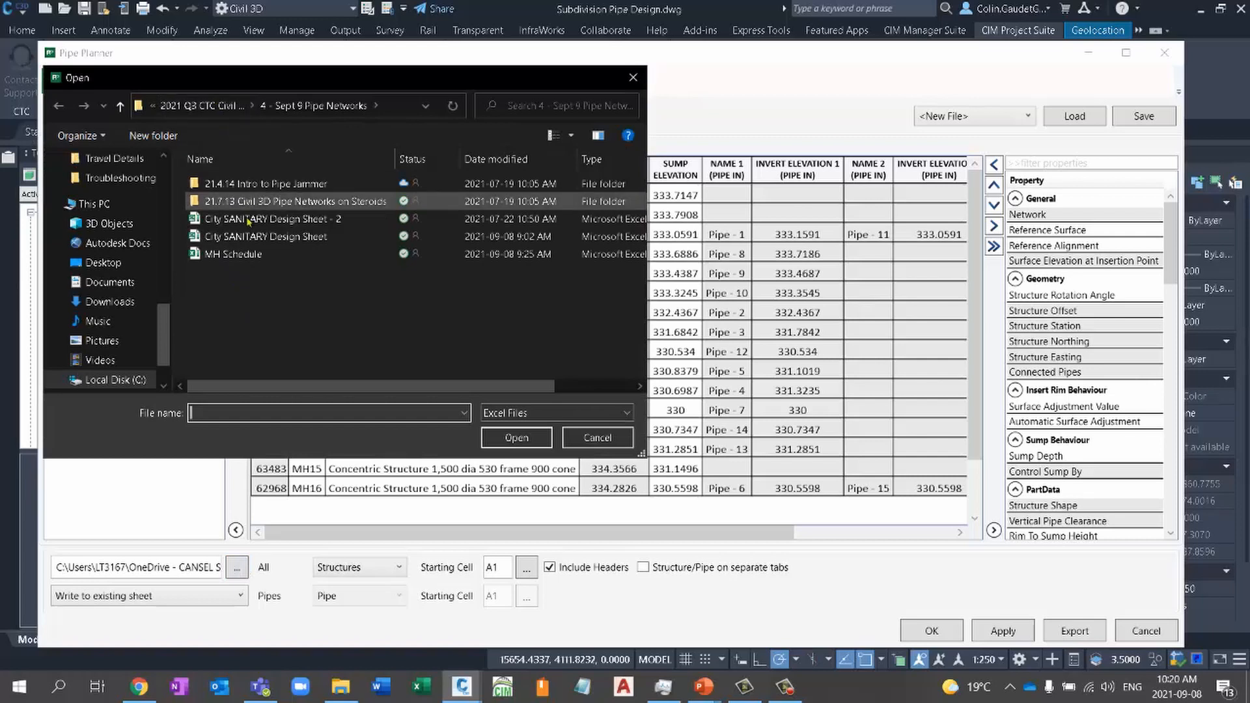
left_click(248, 254)
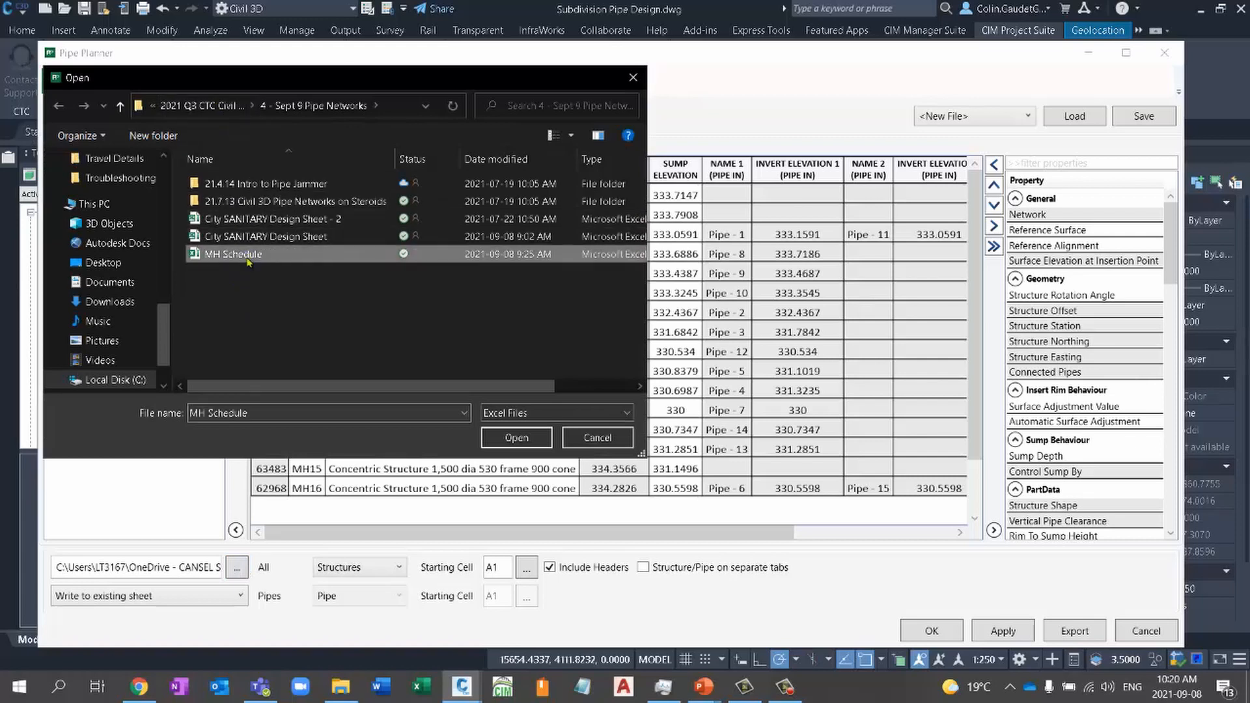
left_click(516, 437)
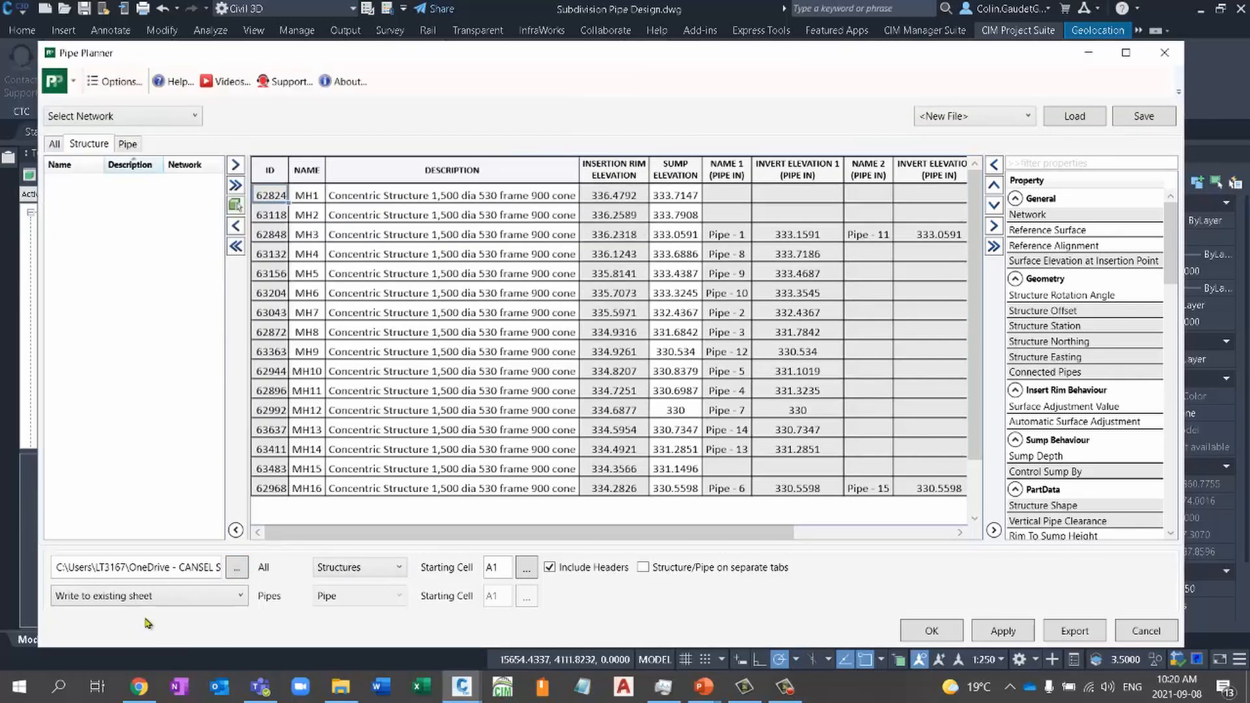
- Configure the export to write to the existing Structures sheet, with structures and pipes on separate tabs
left_click(125, 599)
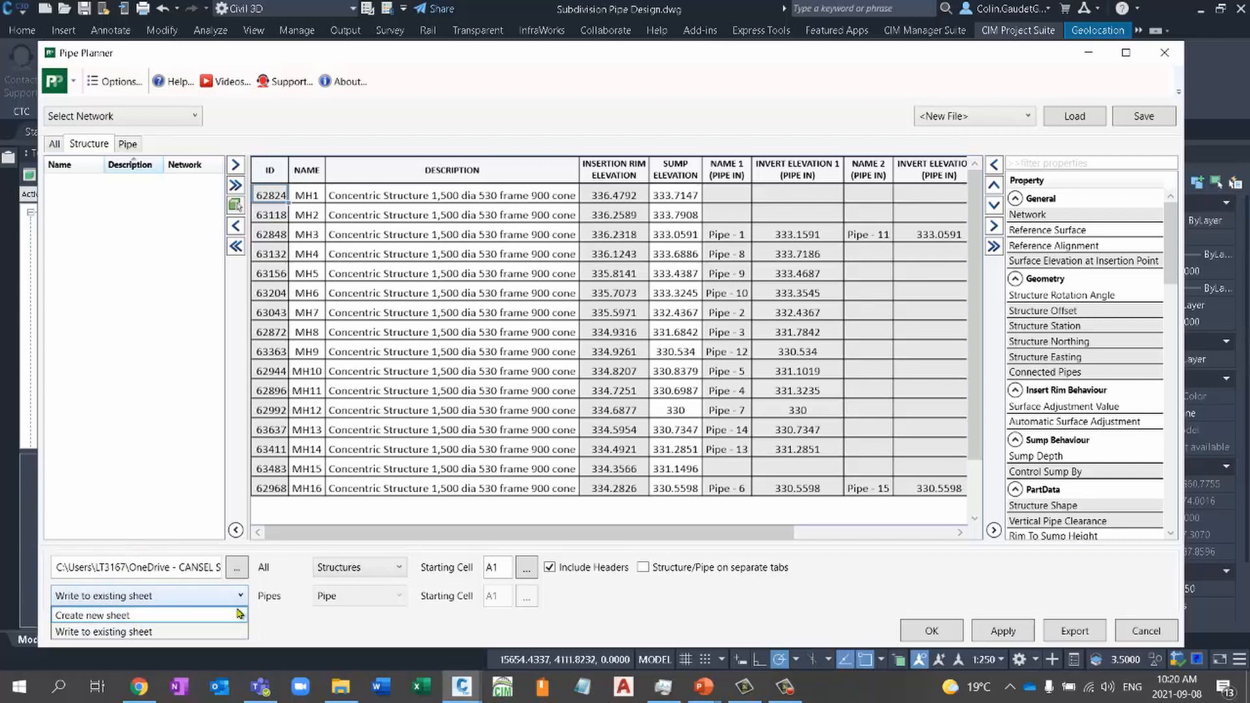
left_click(198, 632)
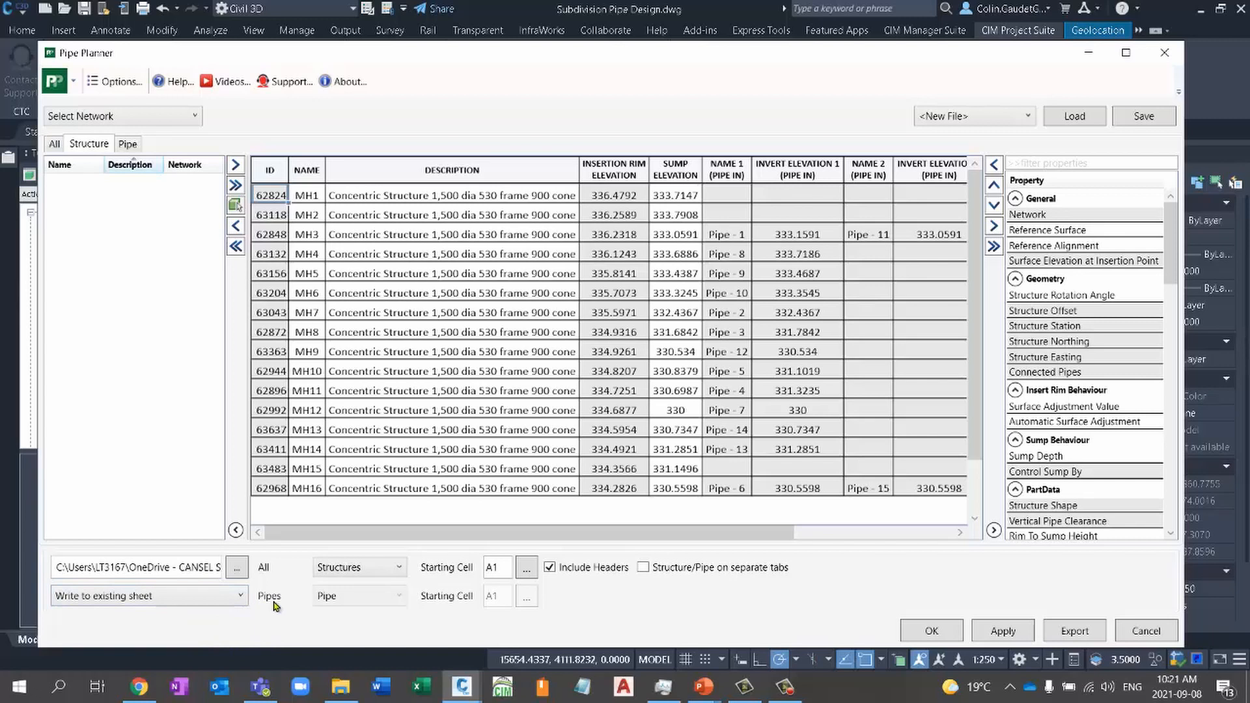
left_click(354, 571)
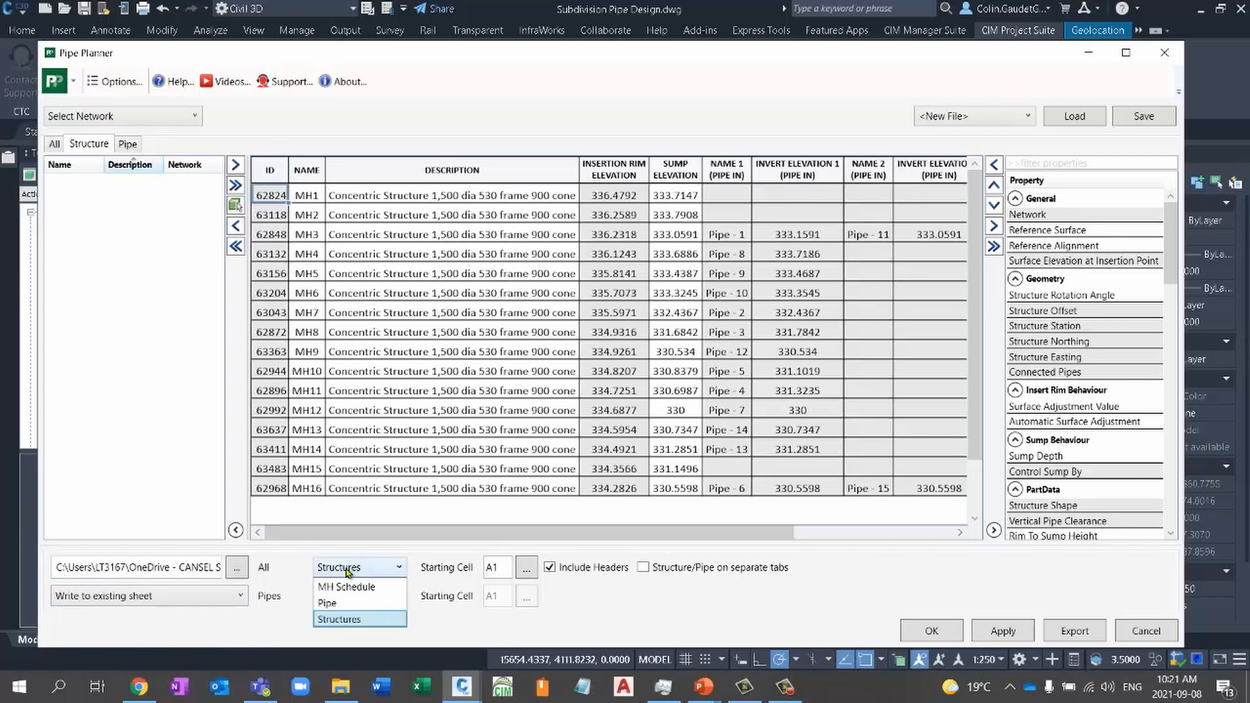
left_click(347, 571)
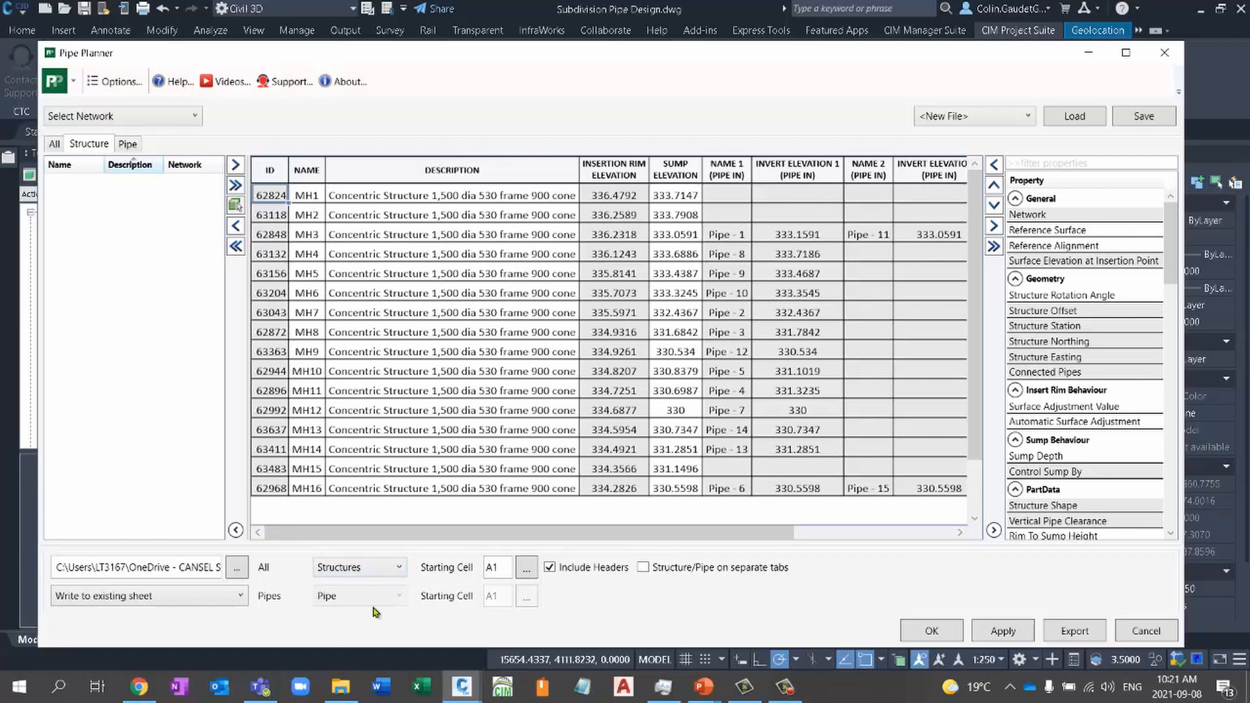
left_click(644, 567)
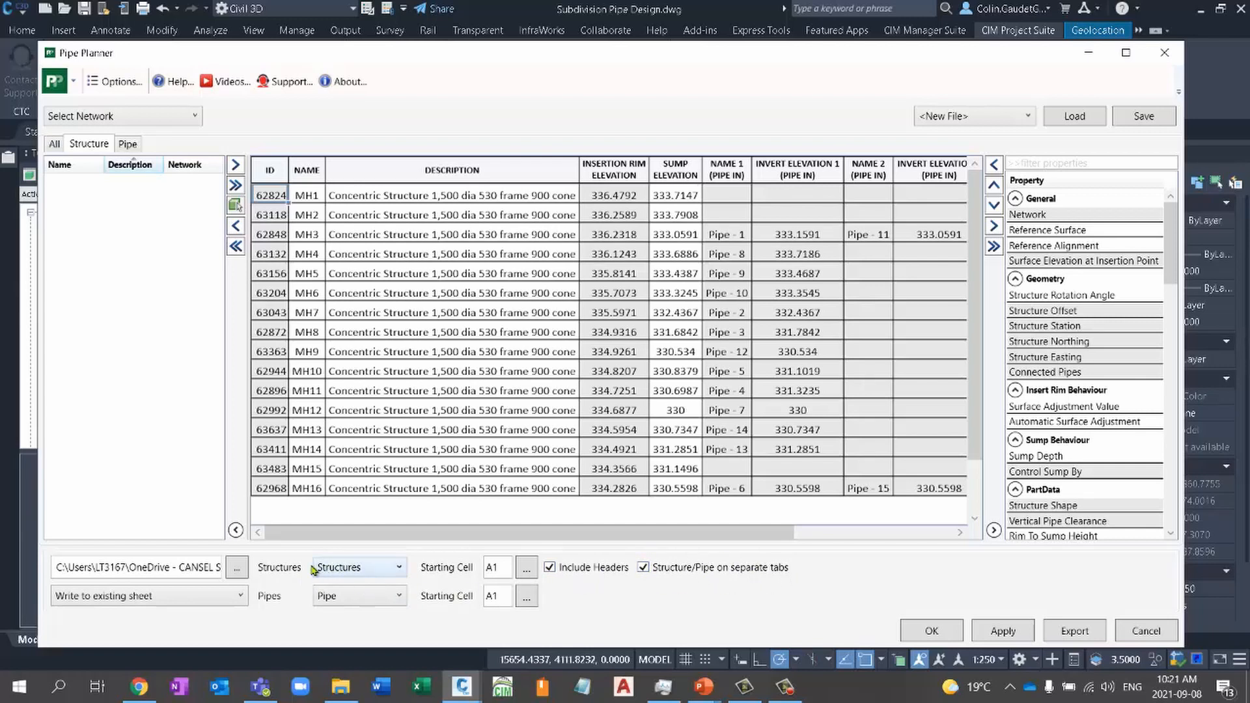
left_click(391, 569)
left_click(391, 568)
- Use cell A1 of the Structures sheet as the starting cell and export the data, updating the existing spreadsheet file
left_click(490, 568)
double_click(489, 569)
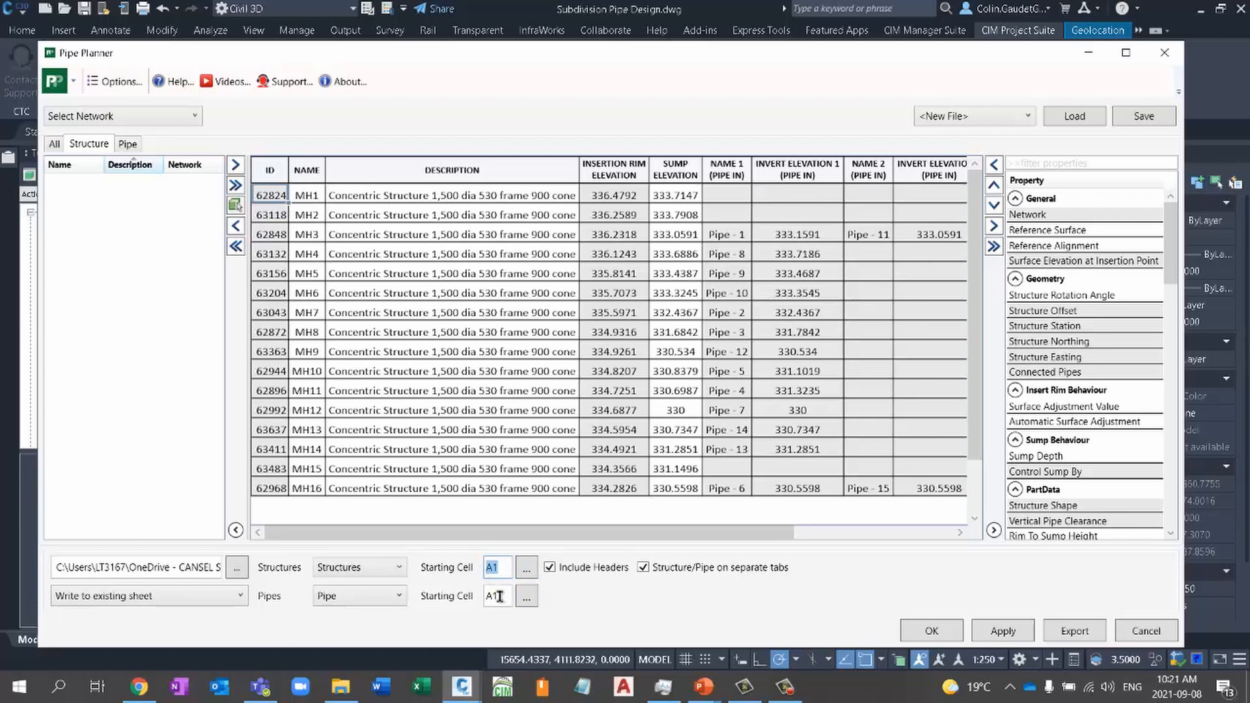
left_click(528, 572)
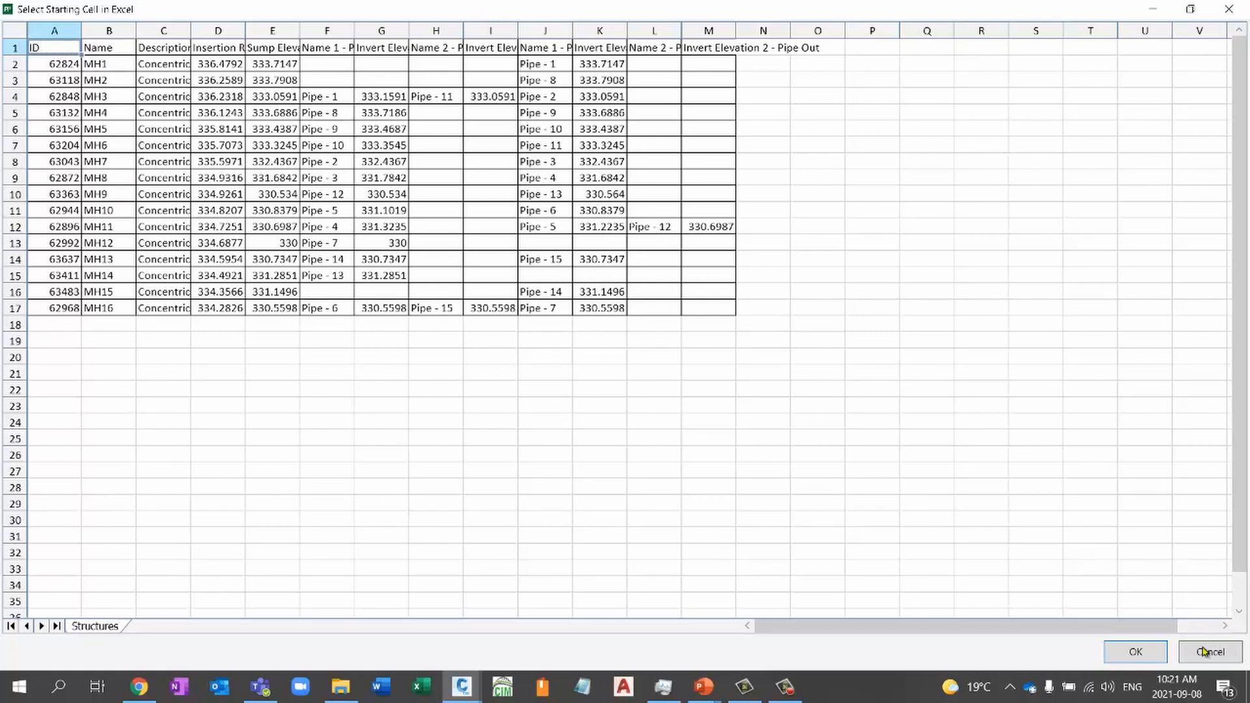
left_click(1137, 655)
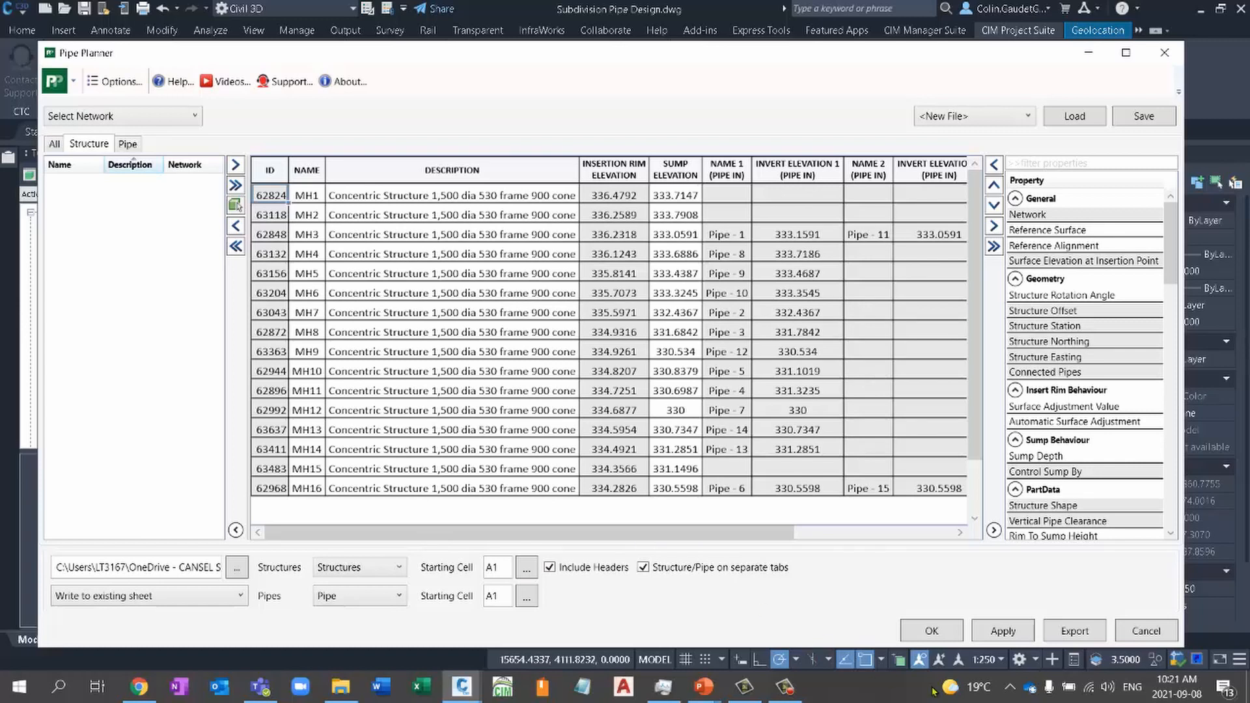
left_click(1074, 632)
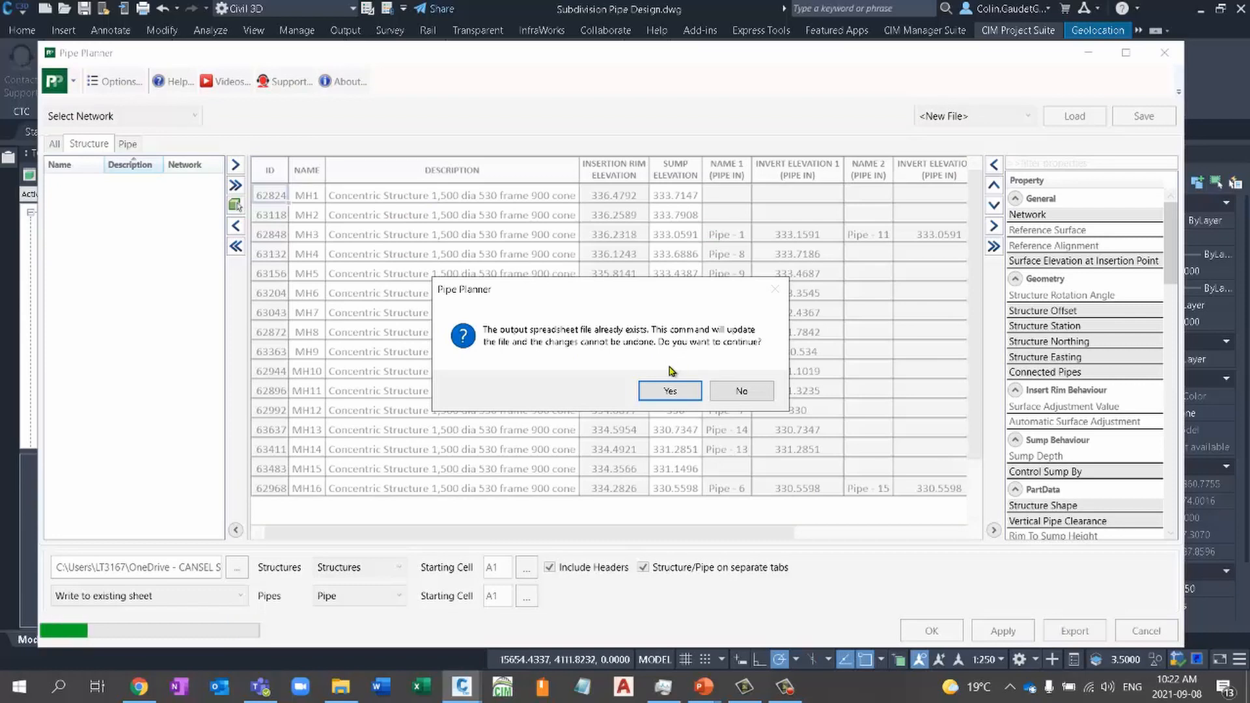
left_click(671, 394)
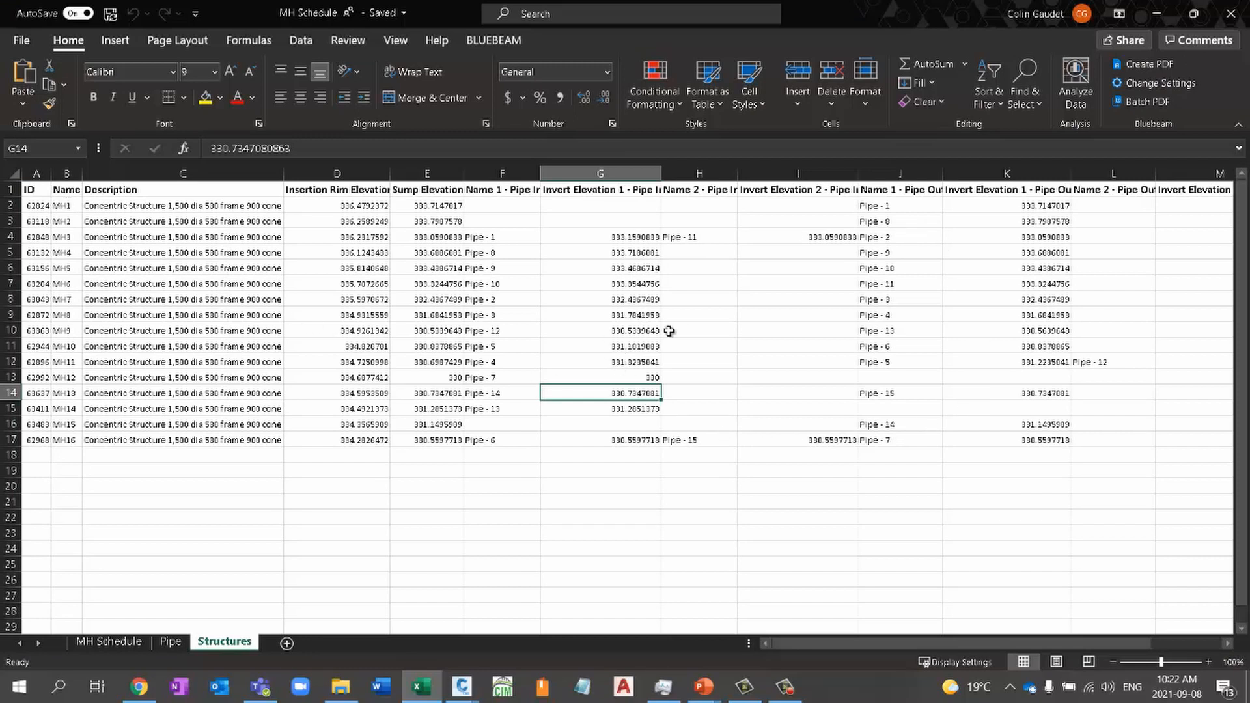
- In Excel, set the sump elevation of MH12 to 329.75 on the Structures sheet of the MH Schedule workbook
left_click(433, 379)
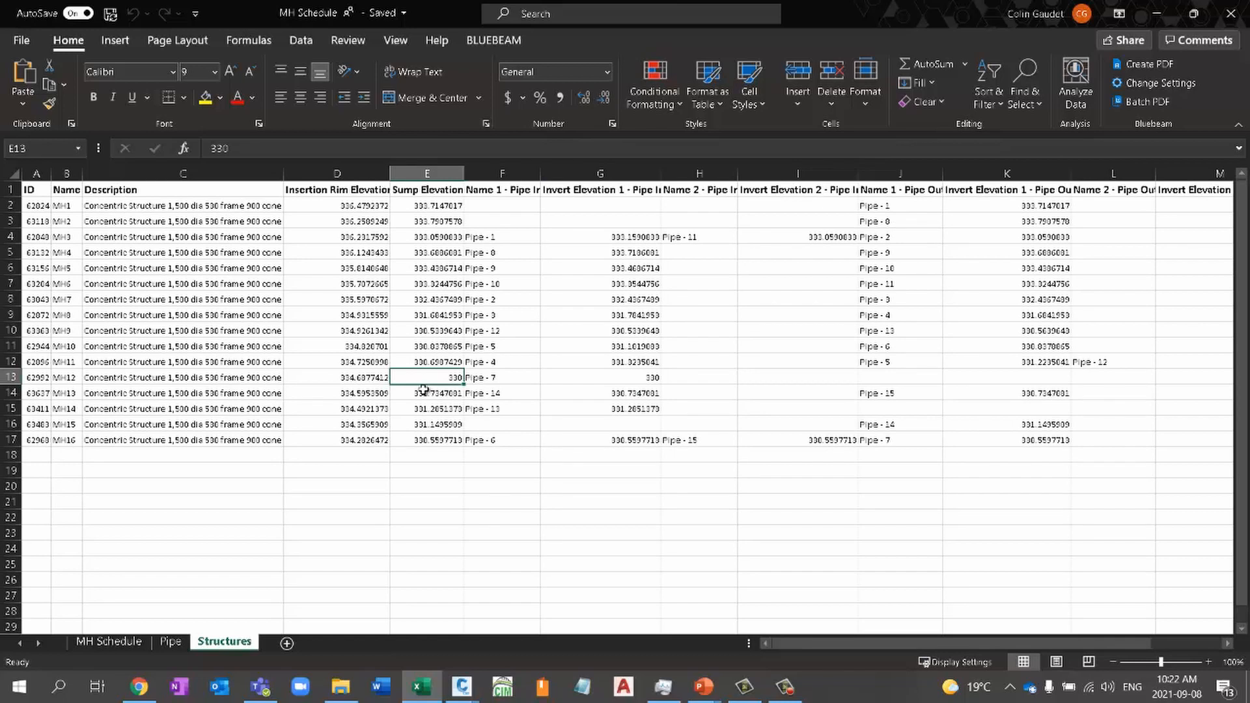
type("329")
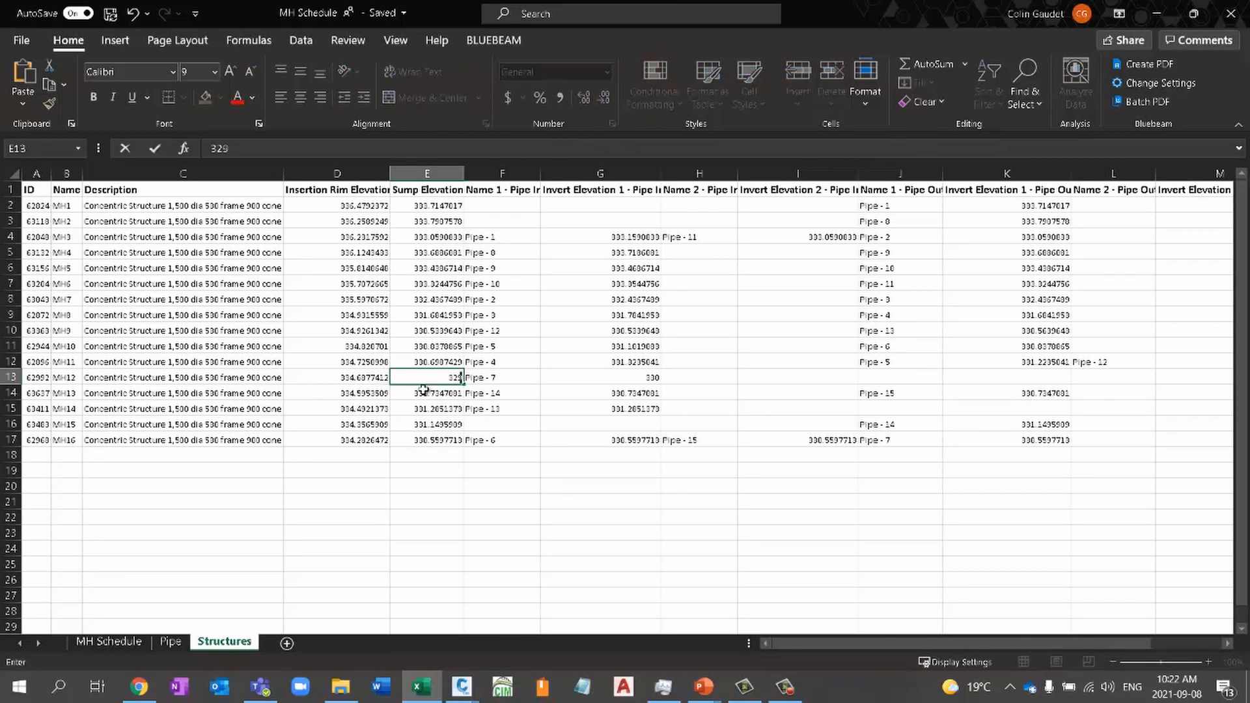
type(".75")
left_click(466, 492)
left_click(513, 238)
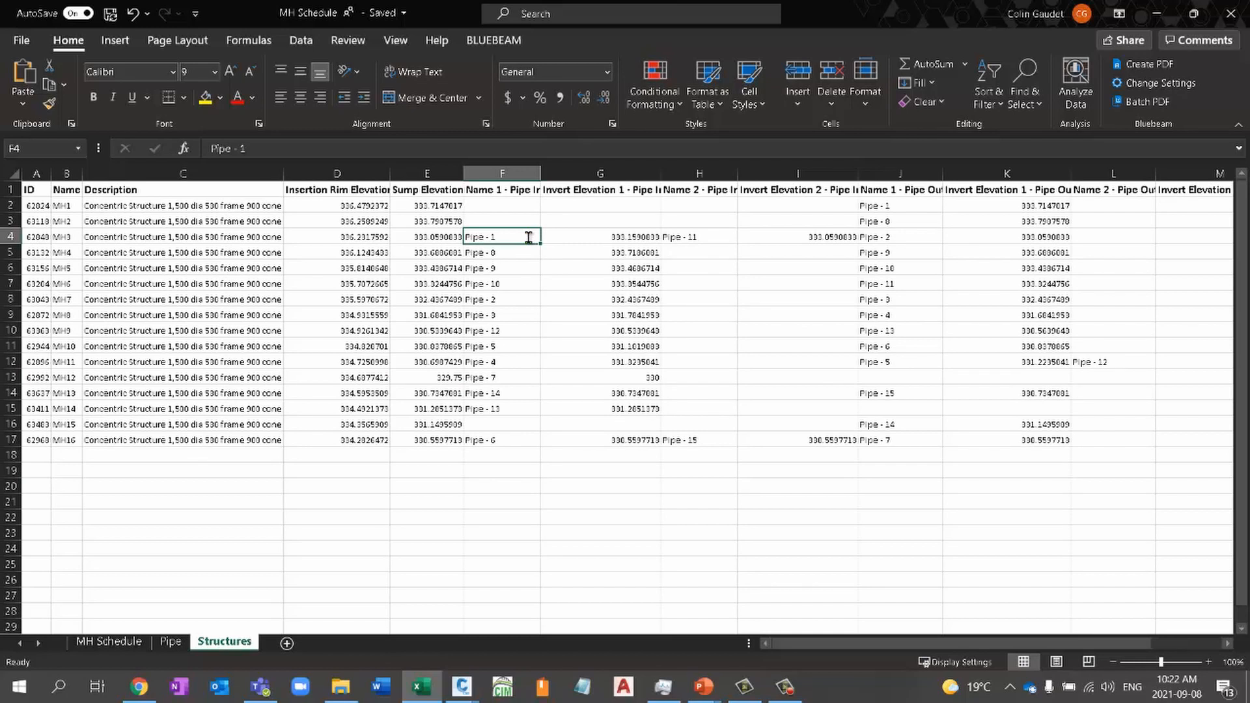
- Enter SAN PIPE 1 as MH3's first incoming pipe name in cell F4 and fill the numbered series down to F15
type("st")
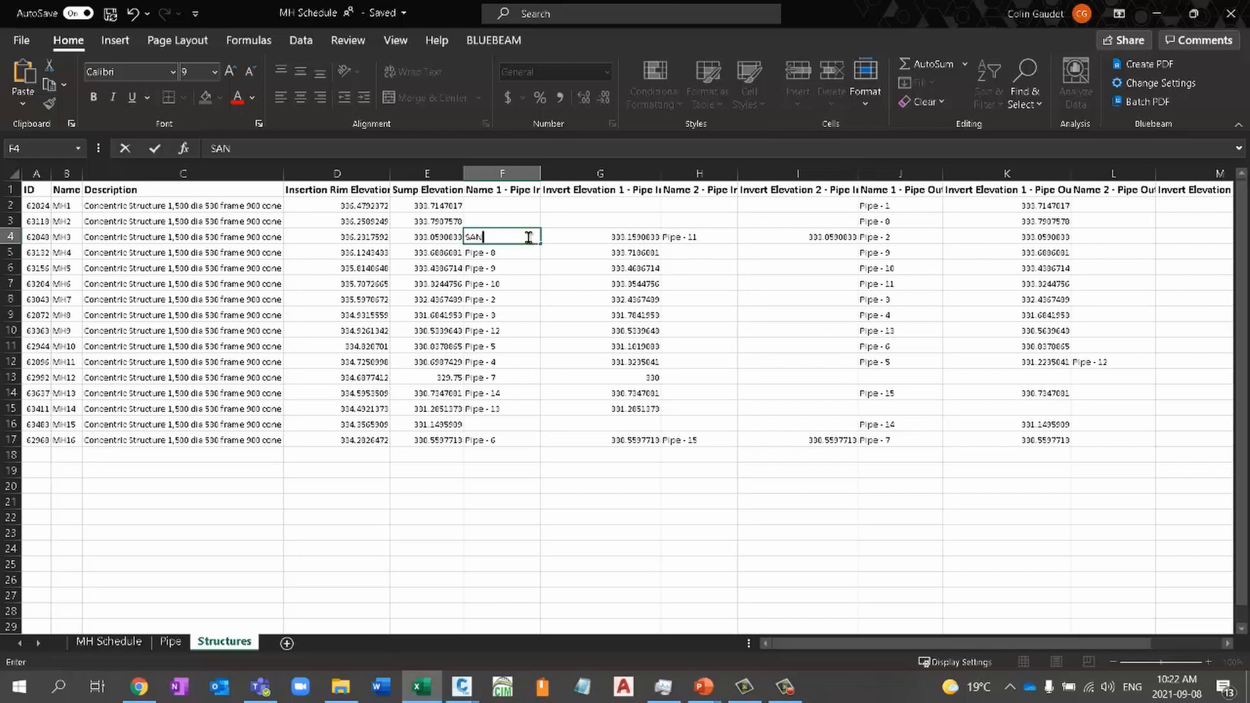
type("PIPE 1")
left_click(533, 260)
left_click(528, 240)
left_click_drag(538, 242, 537, 417)
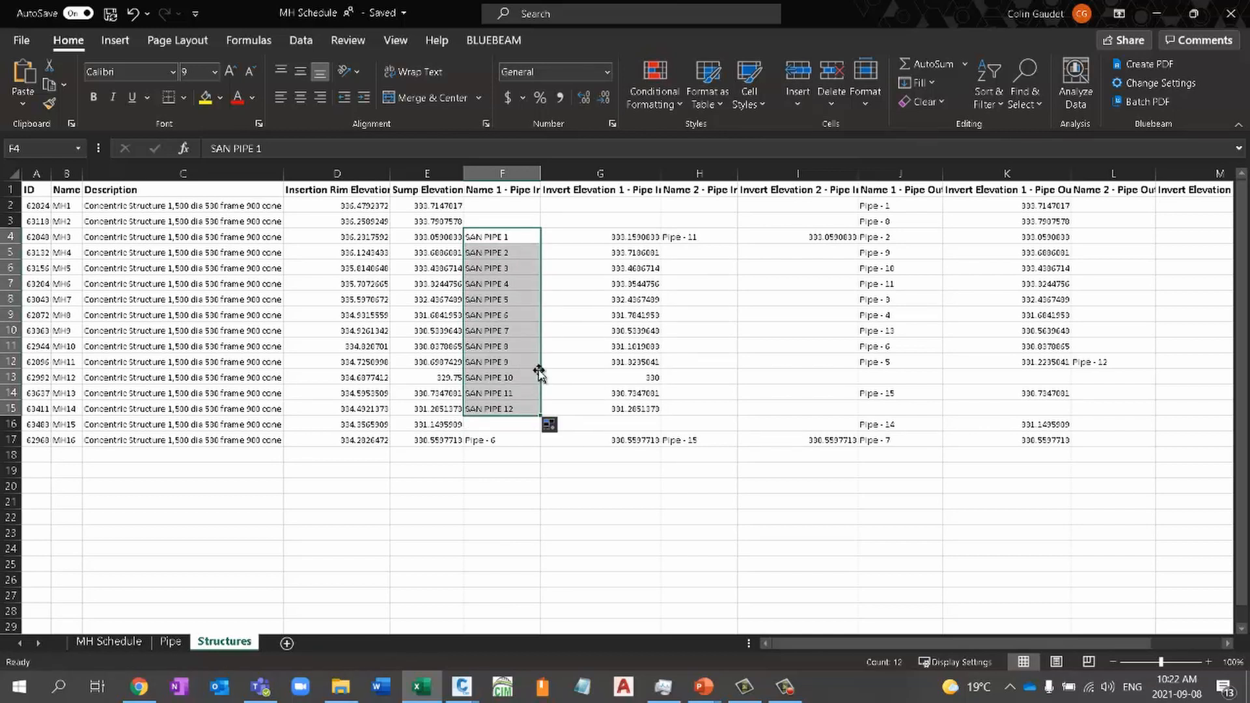
- Save and close the MH Schedule workbook, and accept and close the Pipe Planner table in Civil 3D
left_click(110, 13)
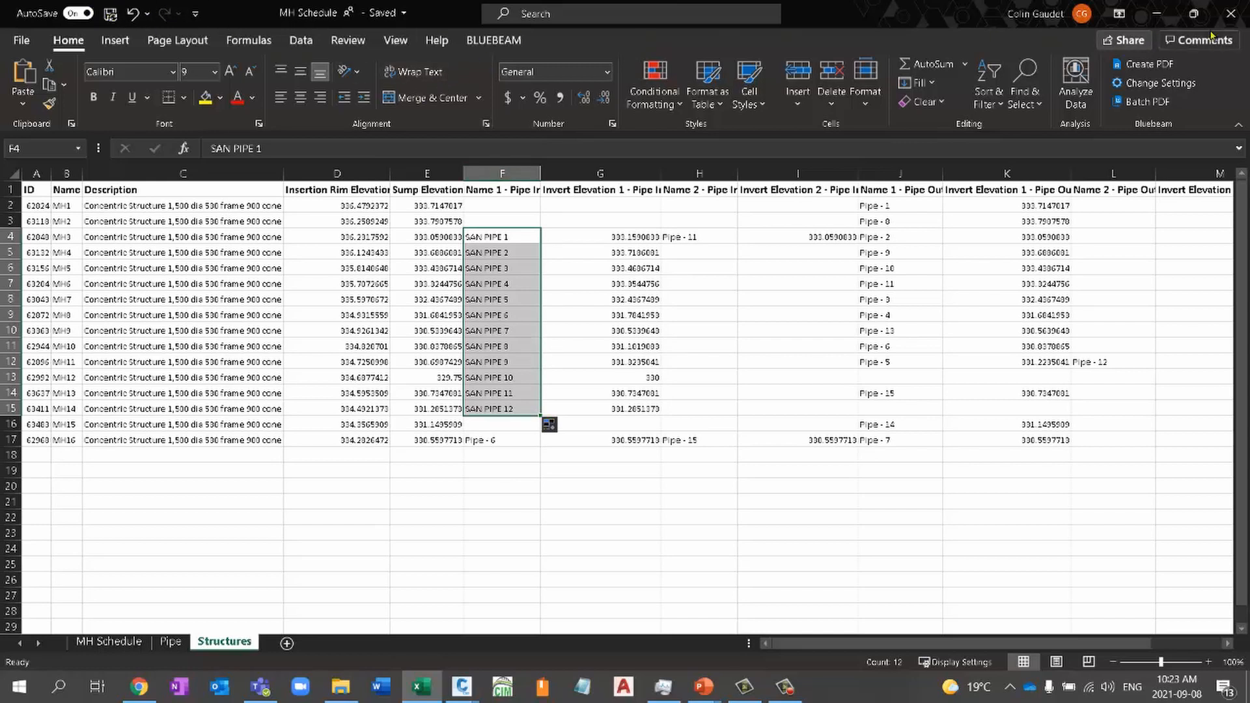
left_click(1231, 14)
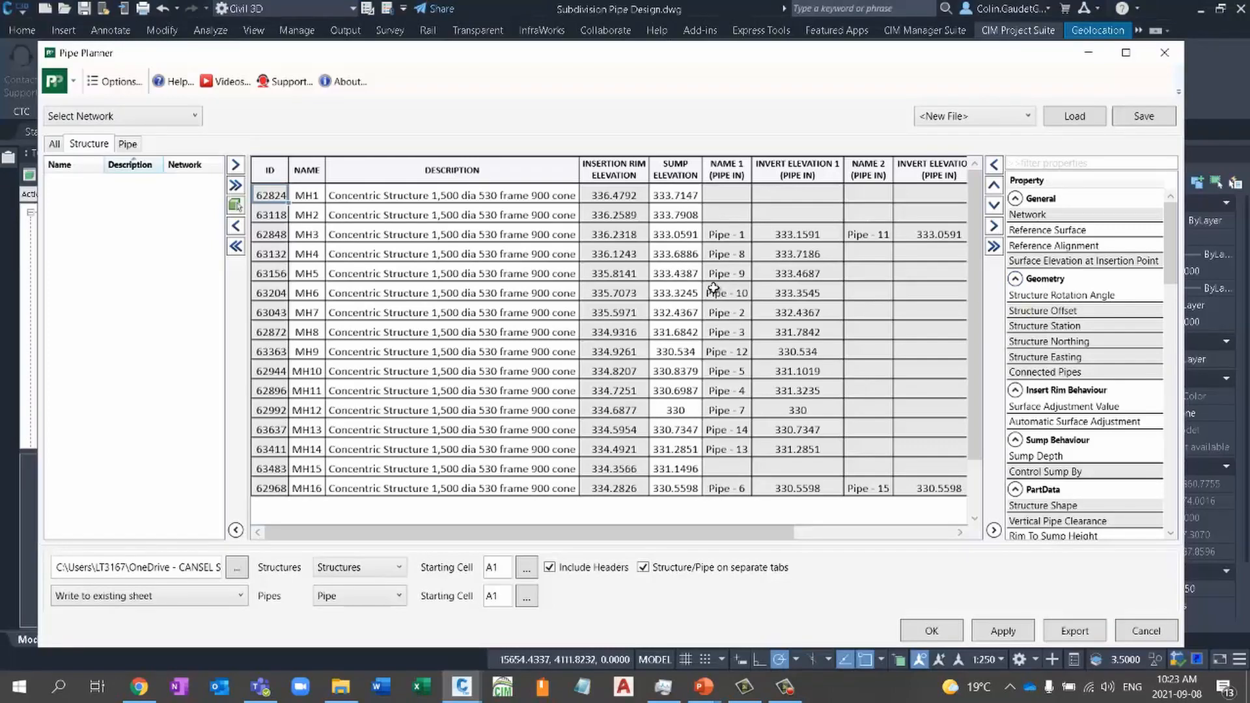
left_click(933, 631)
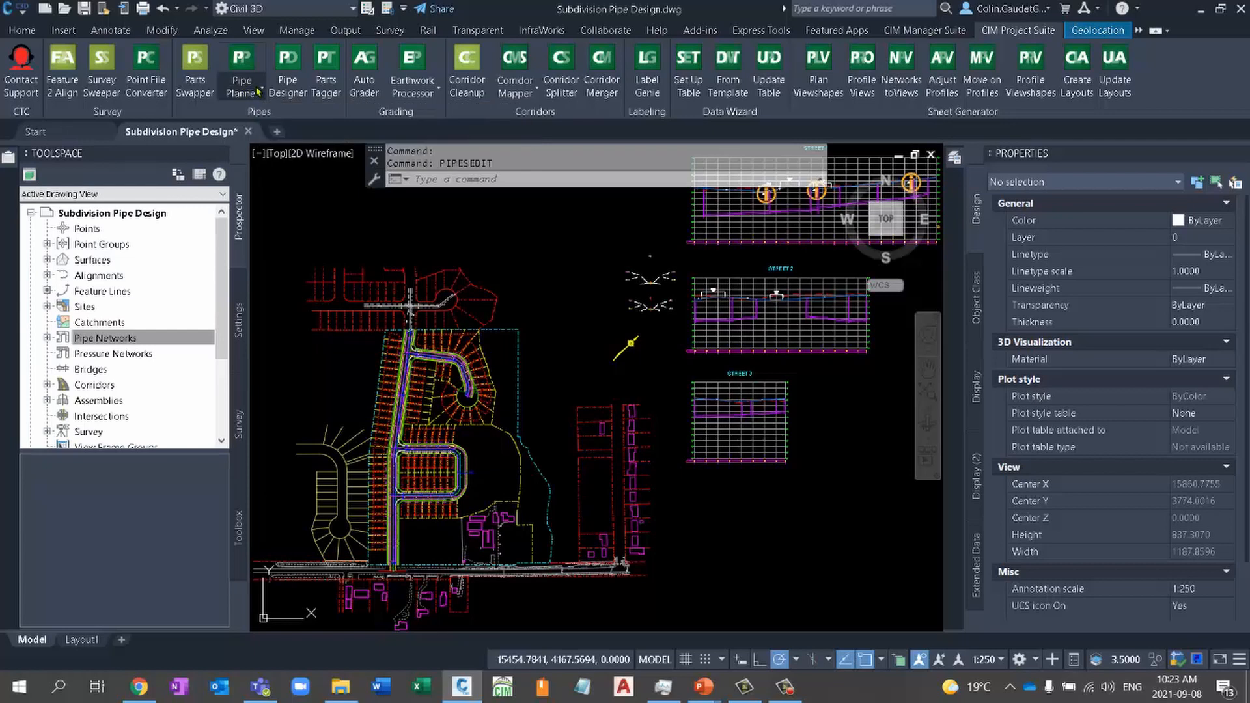
- Try Pipe Planner's spreadsheet import for updating the pipe networks from external edits
left_click(259, 91)
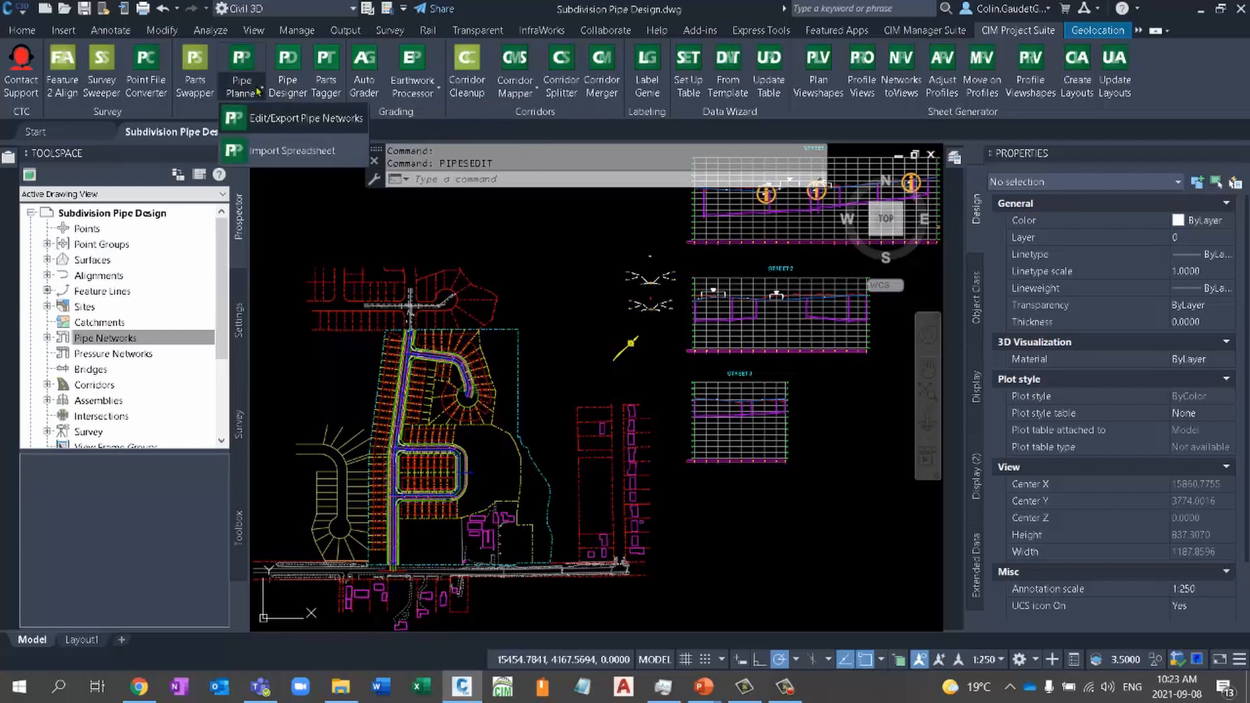
left_click(291, 150)
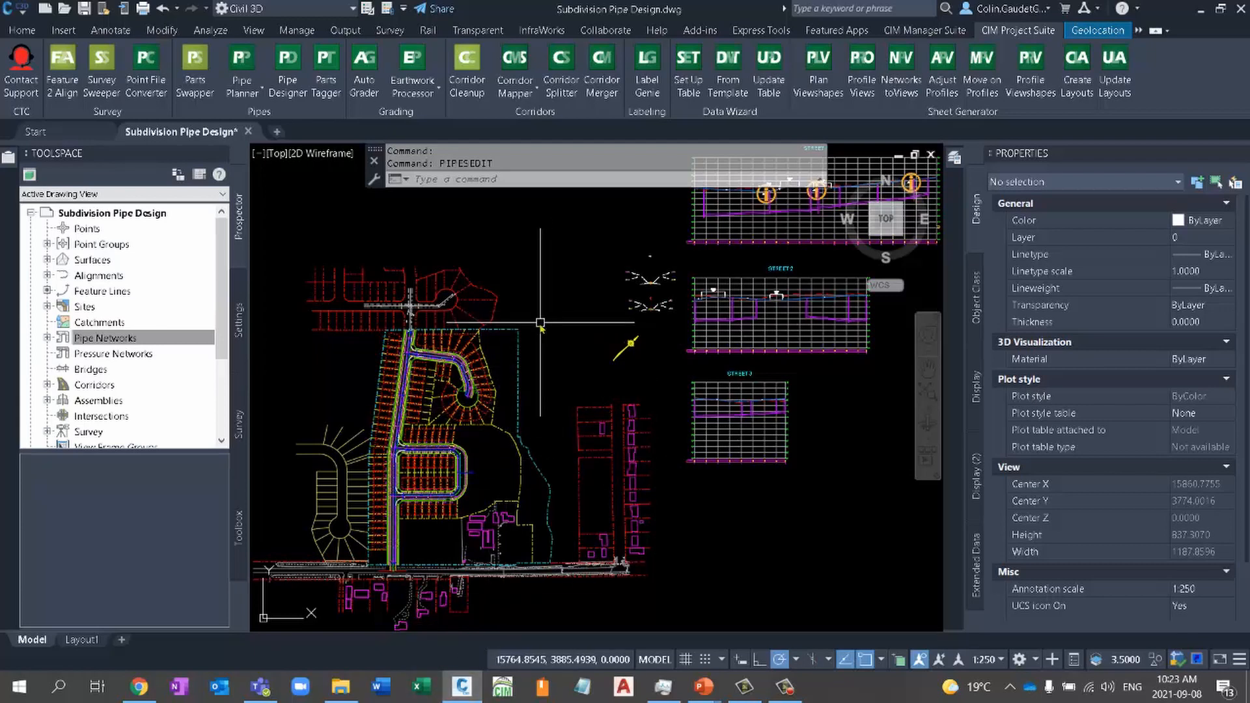
mouse_move(538, 321)
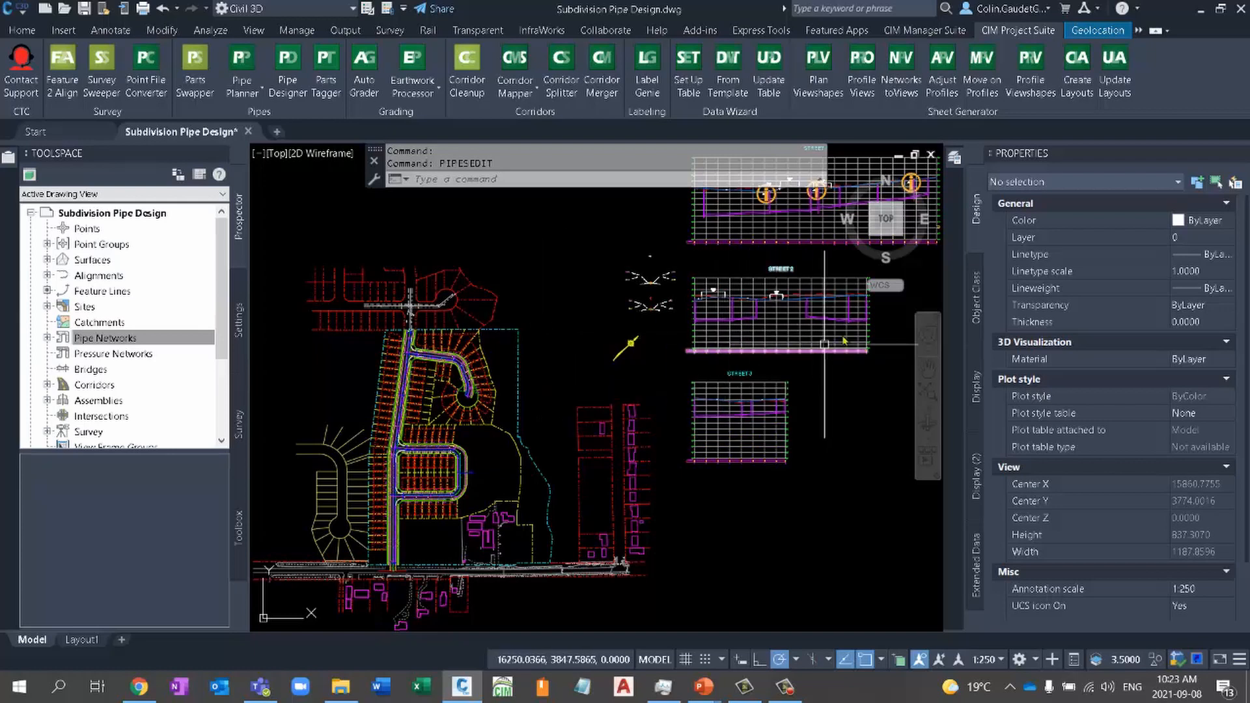
- Inspect the properties of the sanitary pipe at the cul-de-sac, clear the selection and return to the whole drawing
scroll(466, 397, "up", 5)
scroll(466, 398, "up", 2)
left_click(481, 393)
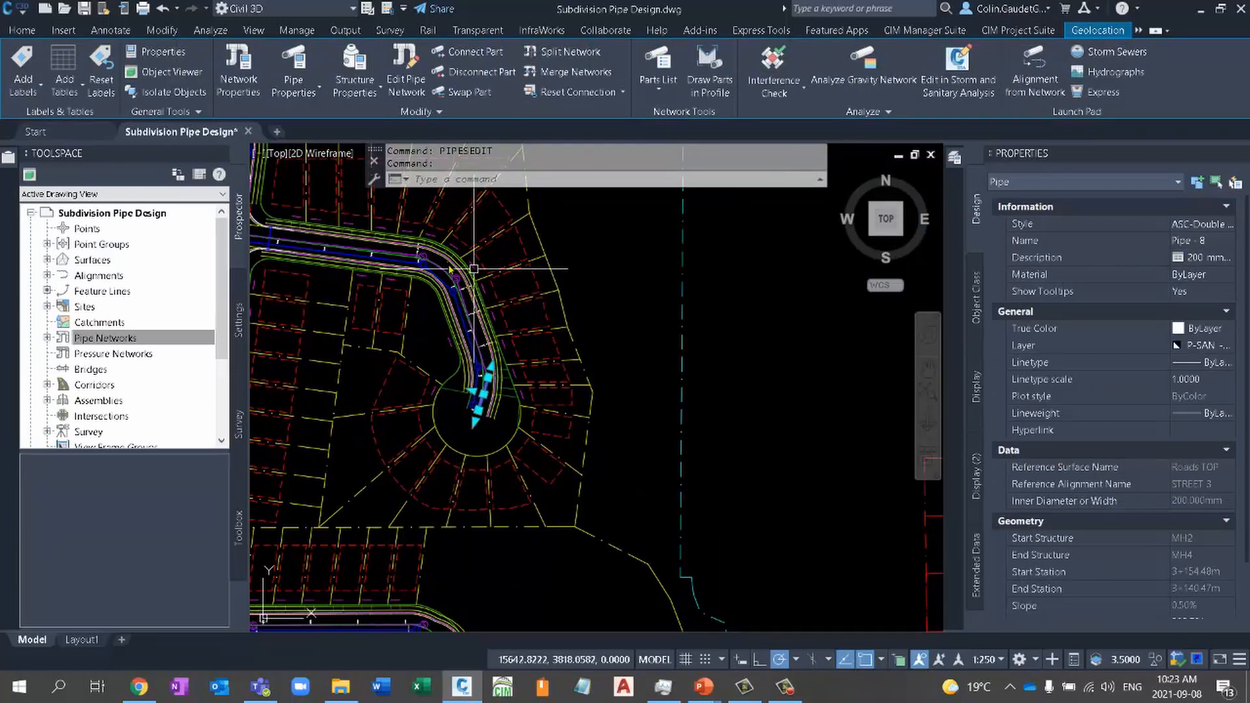
key("Escape")
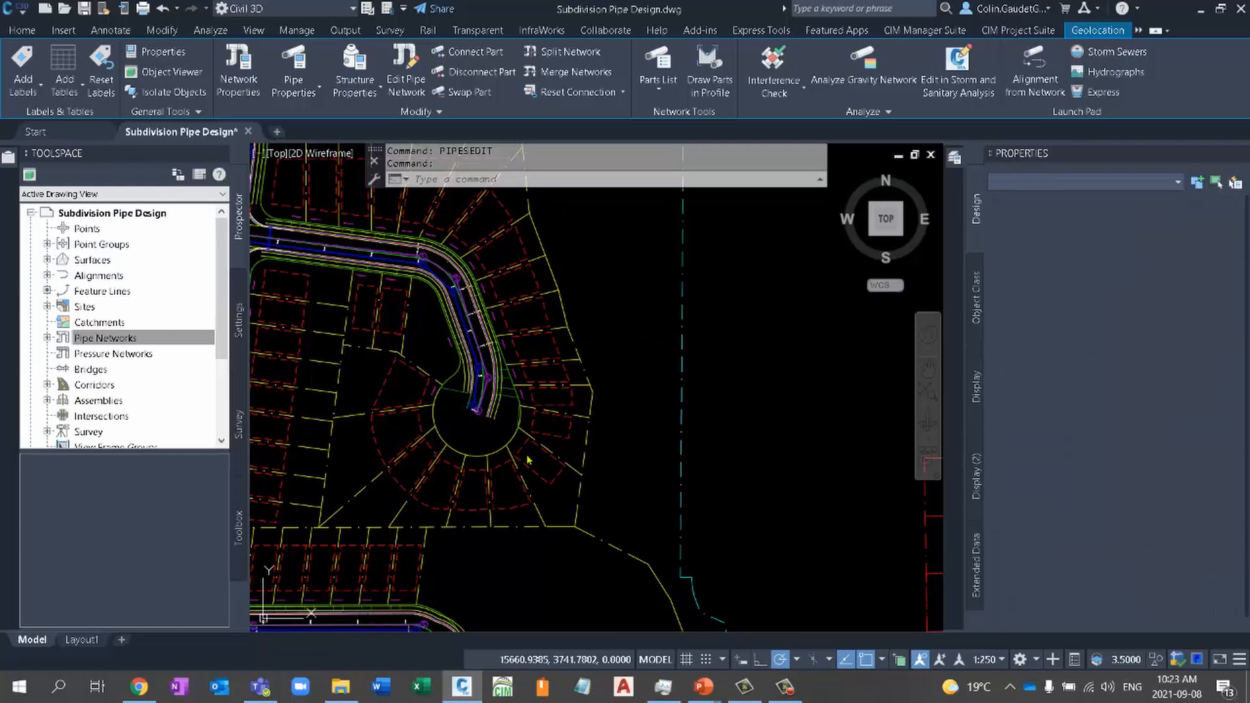
middle_click(647, 401)
middle_click(647, 401)
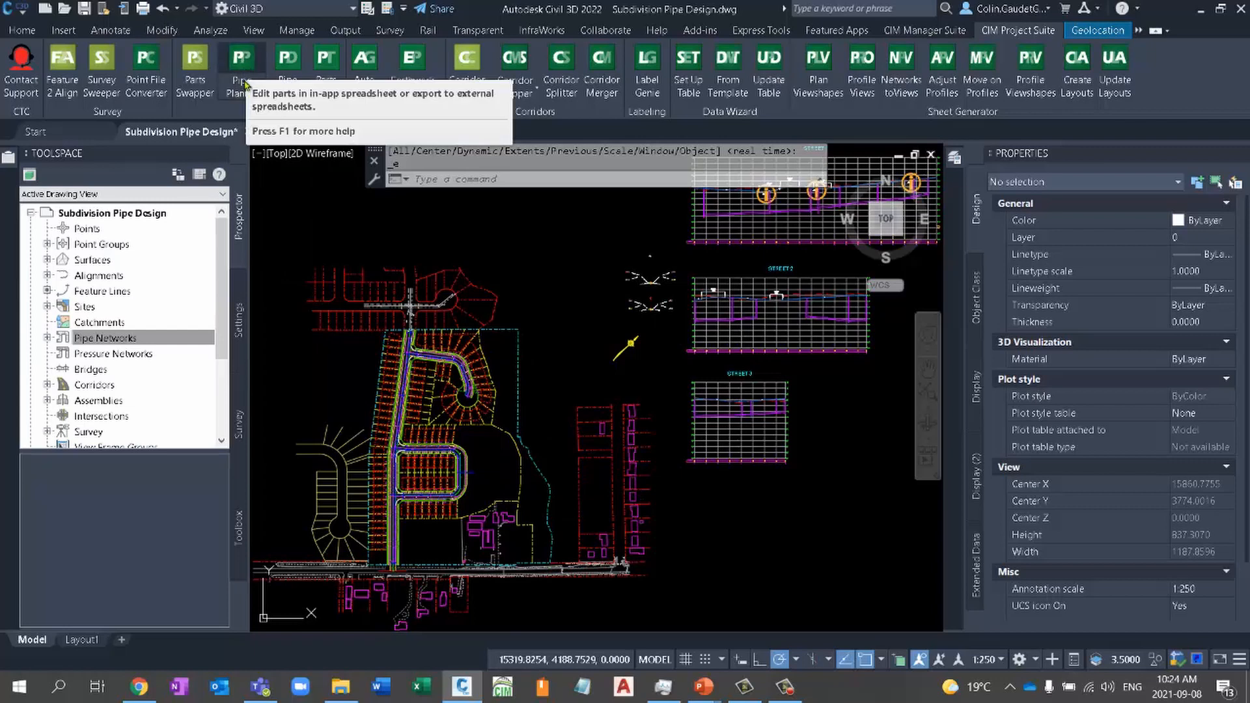
- Reopen Pipe Planner for editing and exporting pipe networks and show the pipe table
left_click(243, 87)
left_click(282, 121)
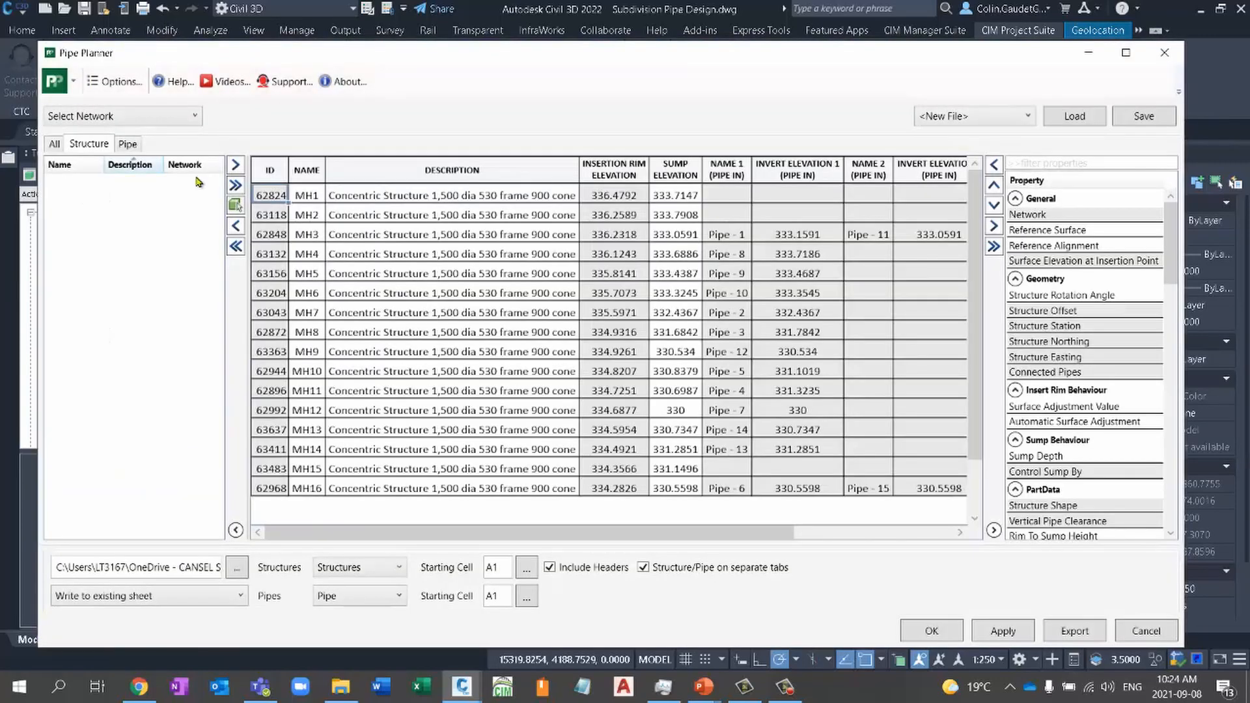
left_click(129, 145)
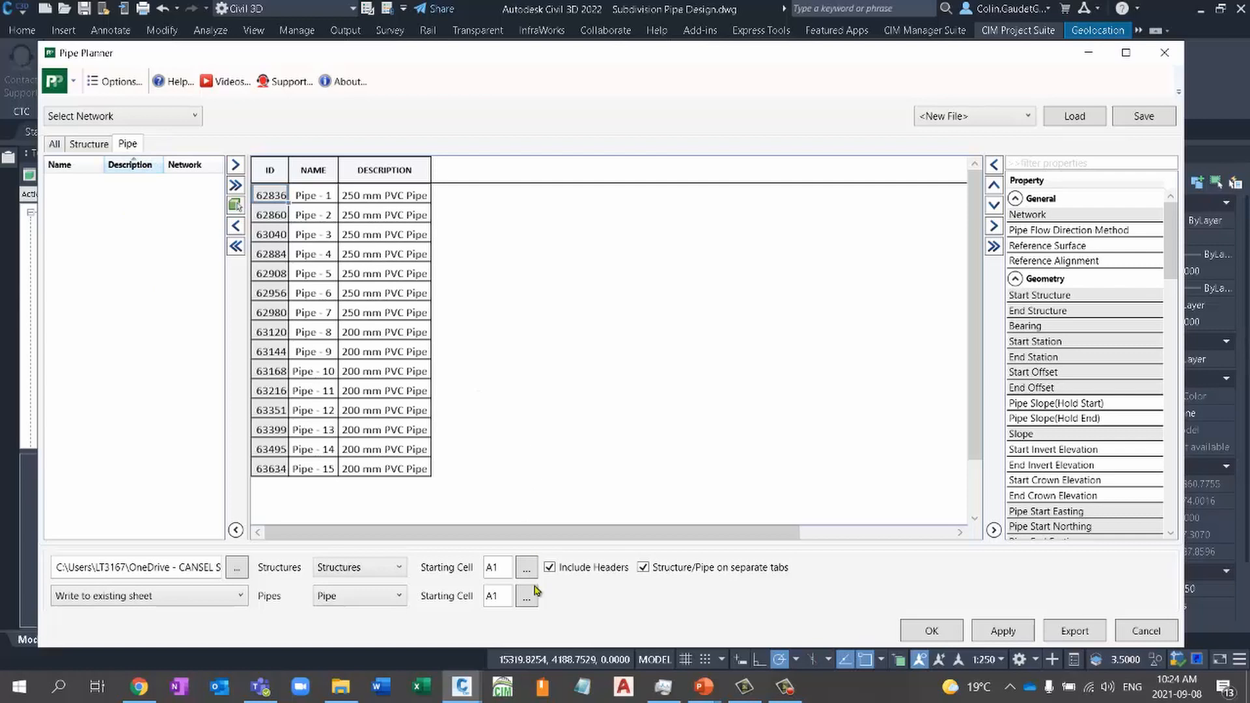
- Open the City SANITARY Design Sheet workbook in Excel, review its design chart and Pipe Export information sheet, and close it
left_click(422, 688)
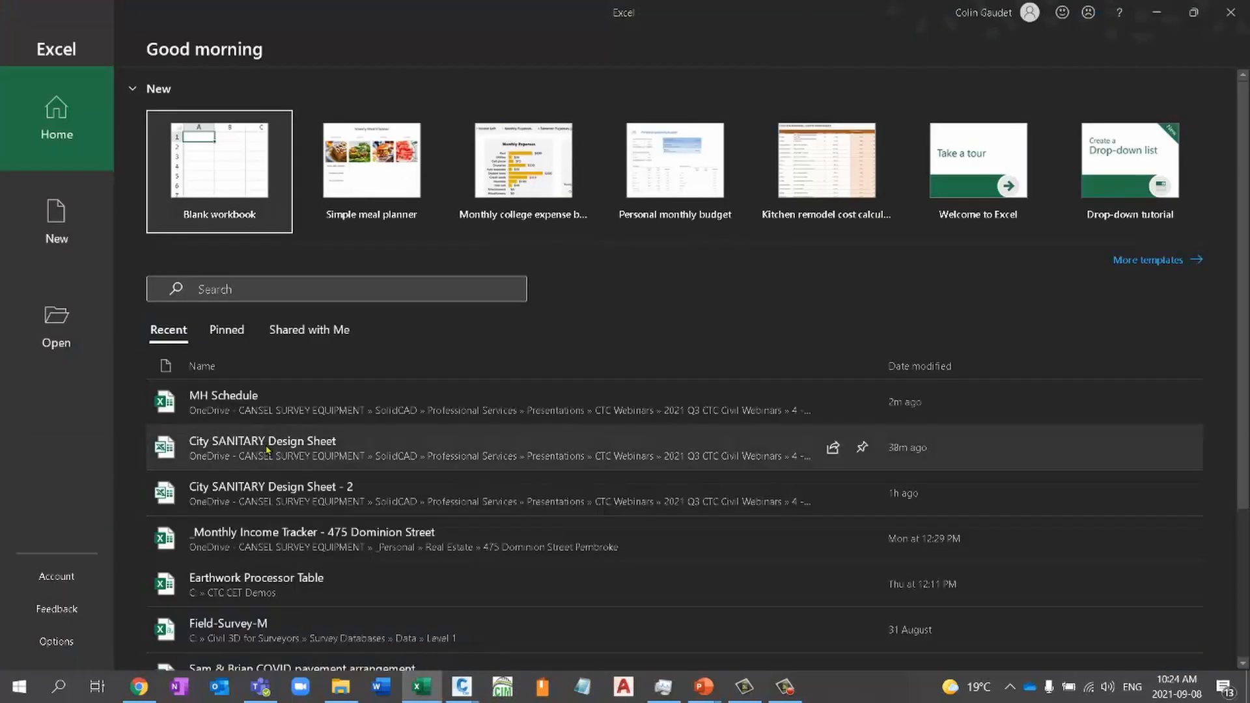
left_click(264, 448)
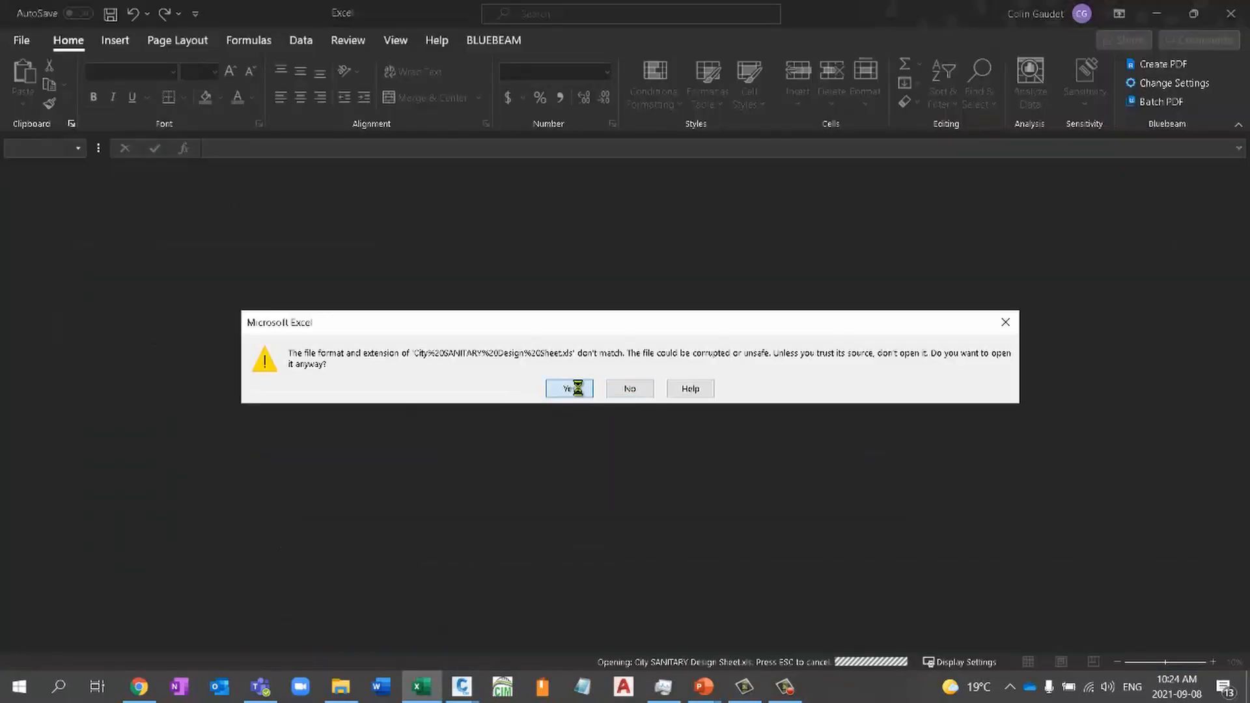
left_click(565, 387)
left_click(131, 642)
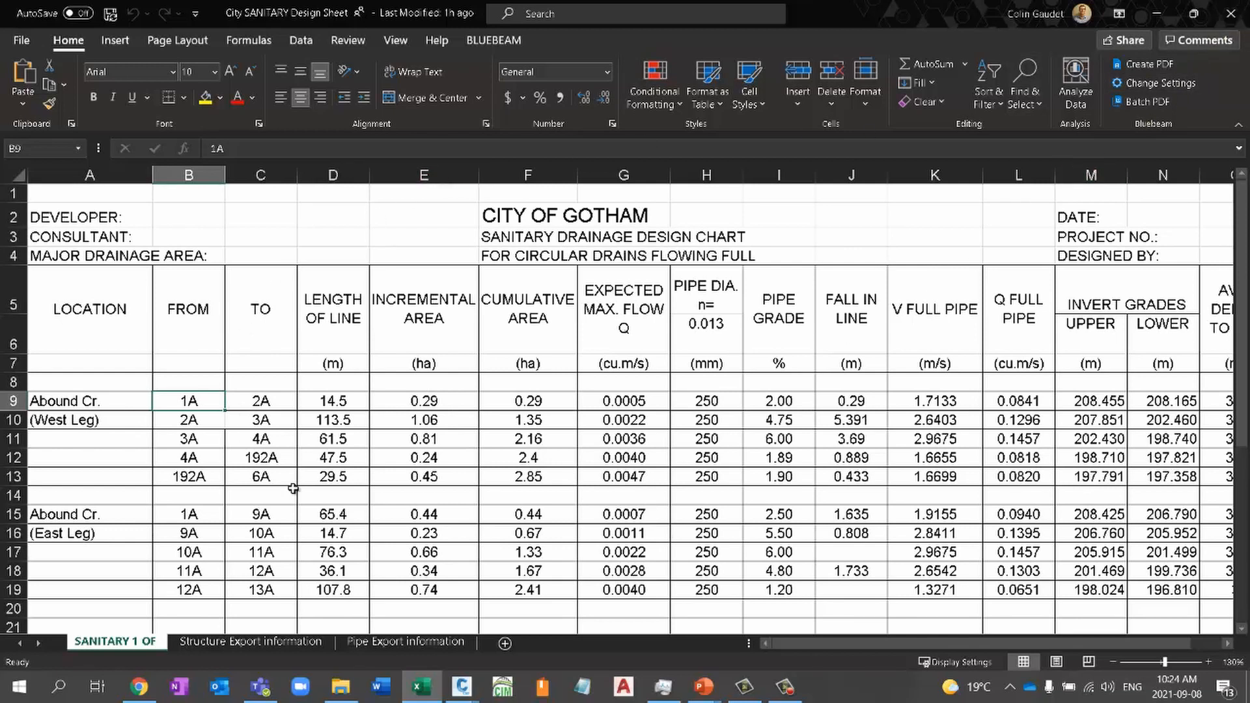
left_click(407, 643)
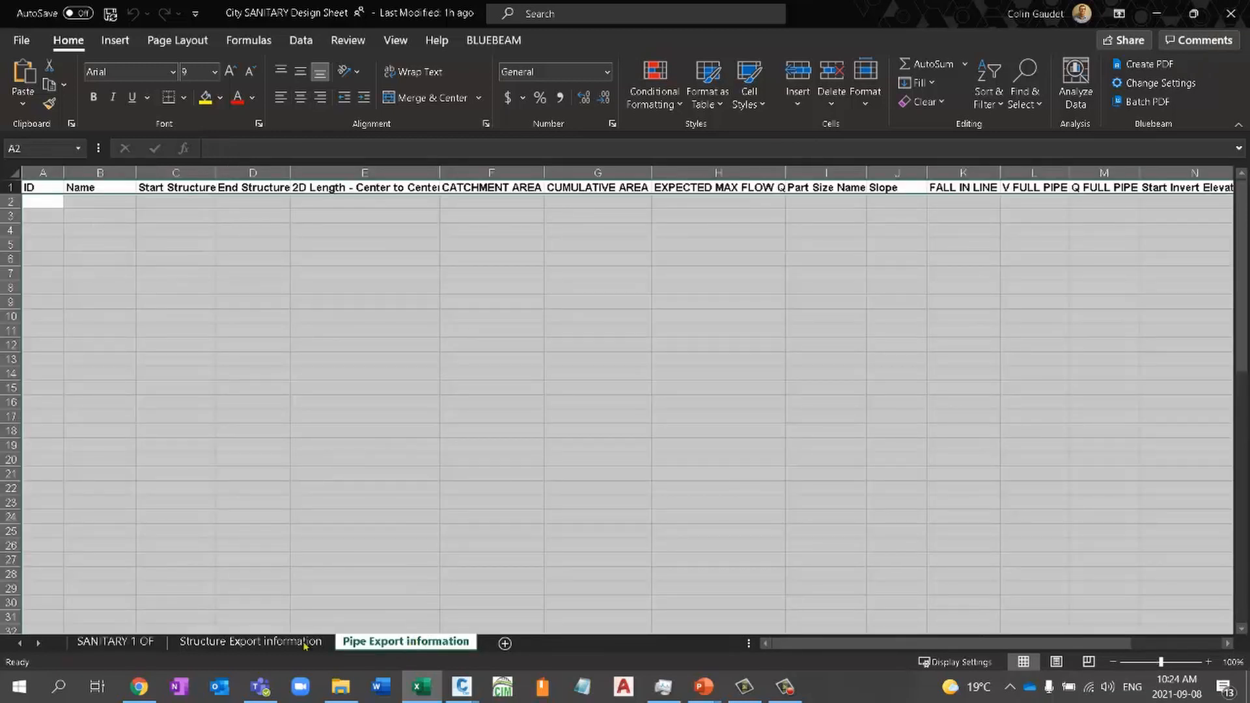
left_click(115, 642)
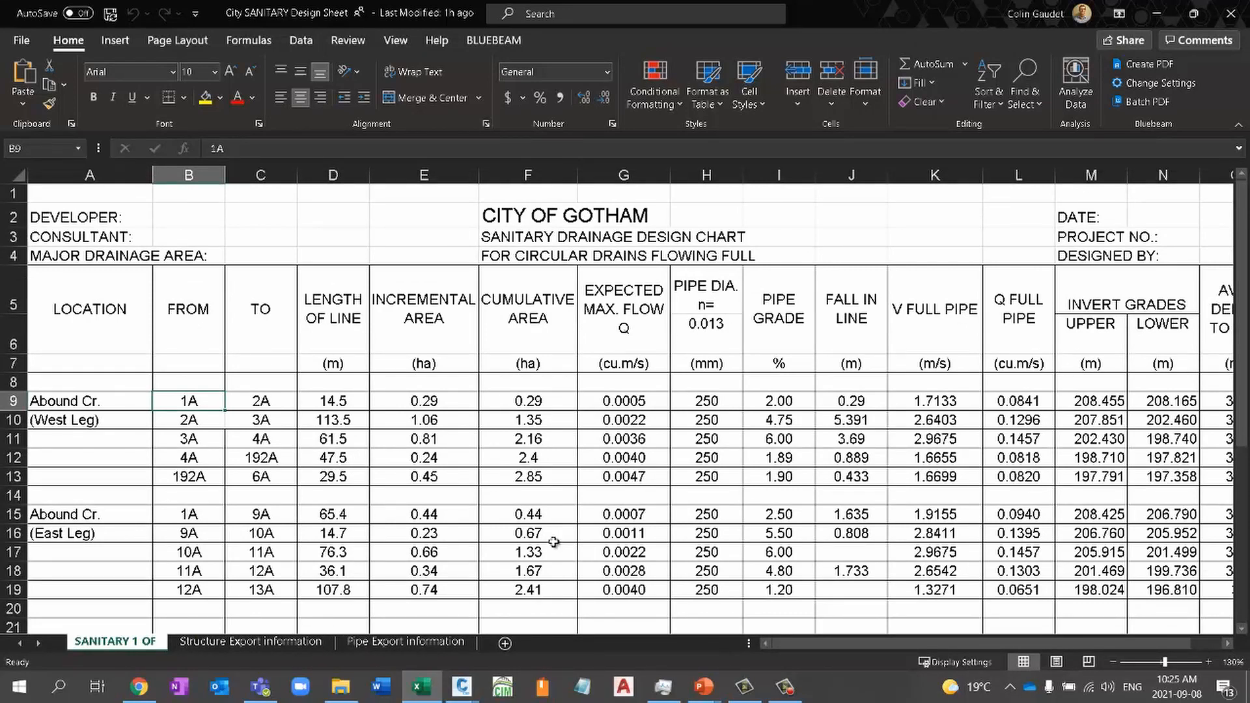
left_click(1227, 14)
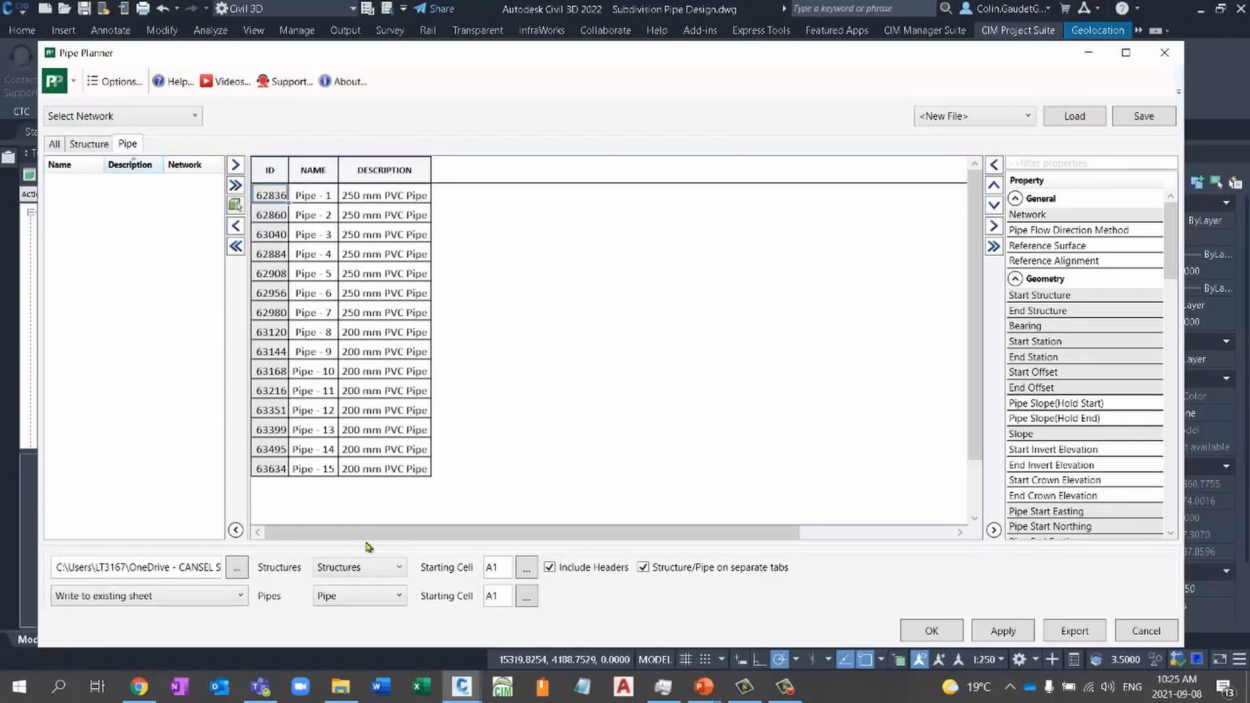
- Insert a custom column after Description in the Pipe Planner pipe table and title it V FLOW MAX
left_click(406, 170)
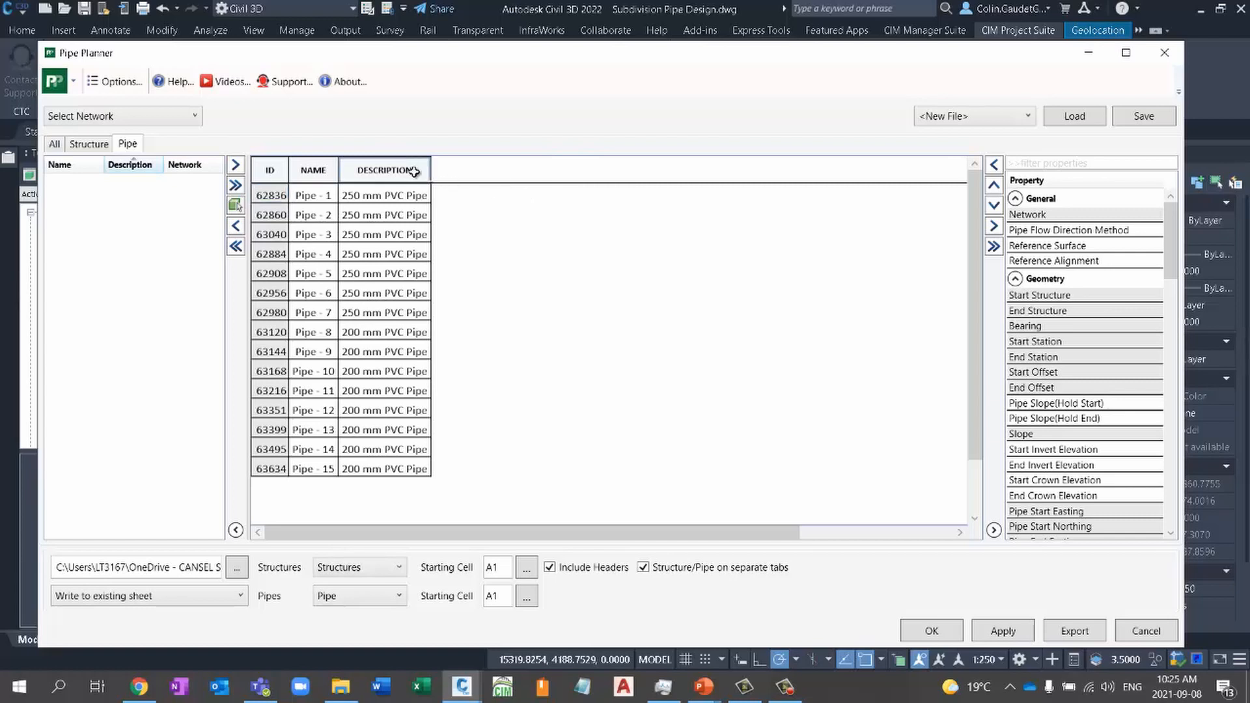
right_click(415, 171)
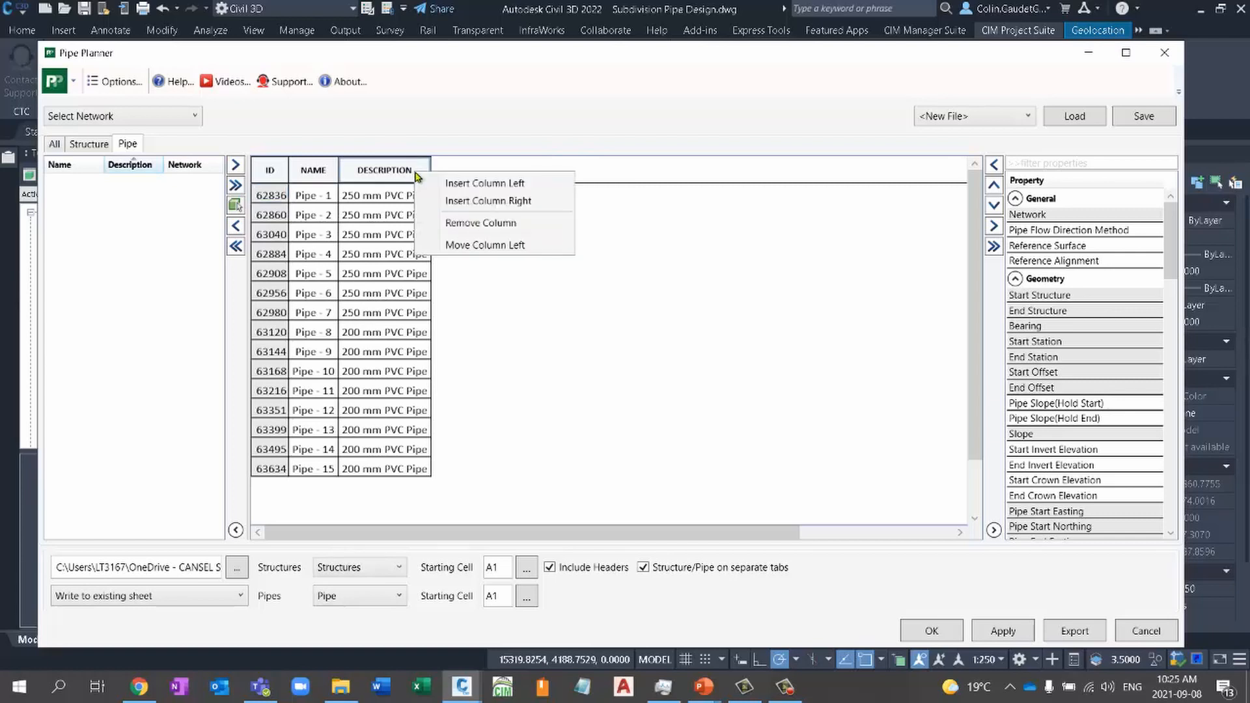
left_click(489, 200)
left_click(479, 170)
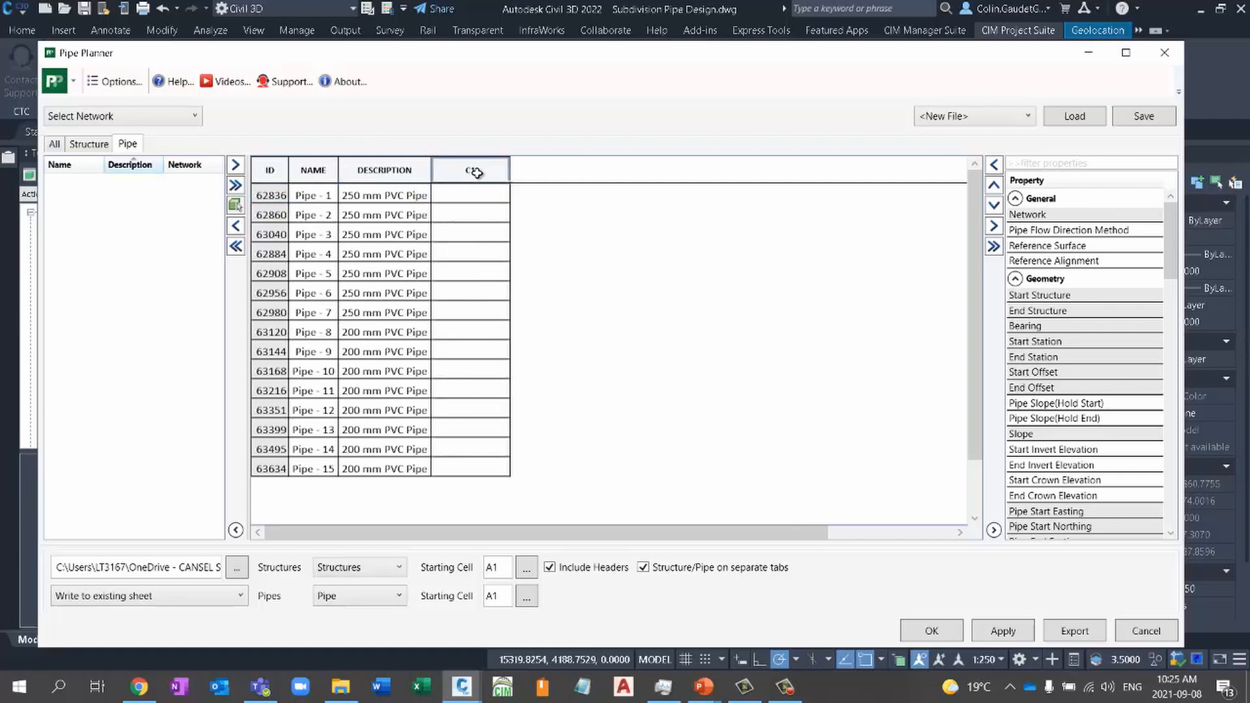
double_click(483, 171)
type("c")
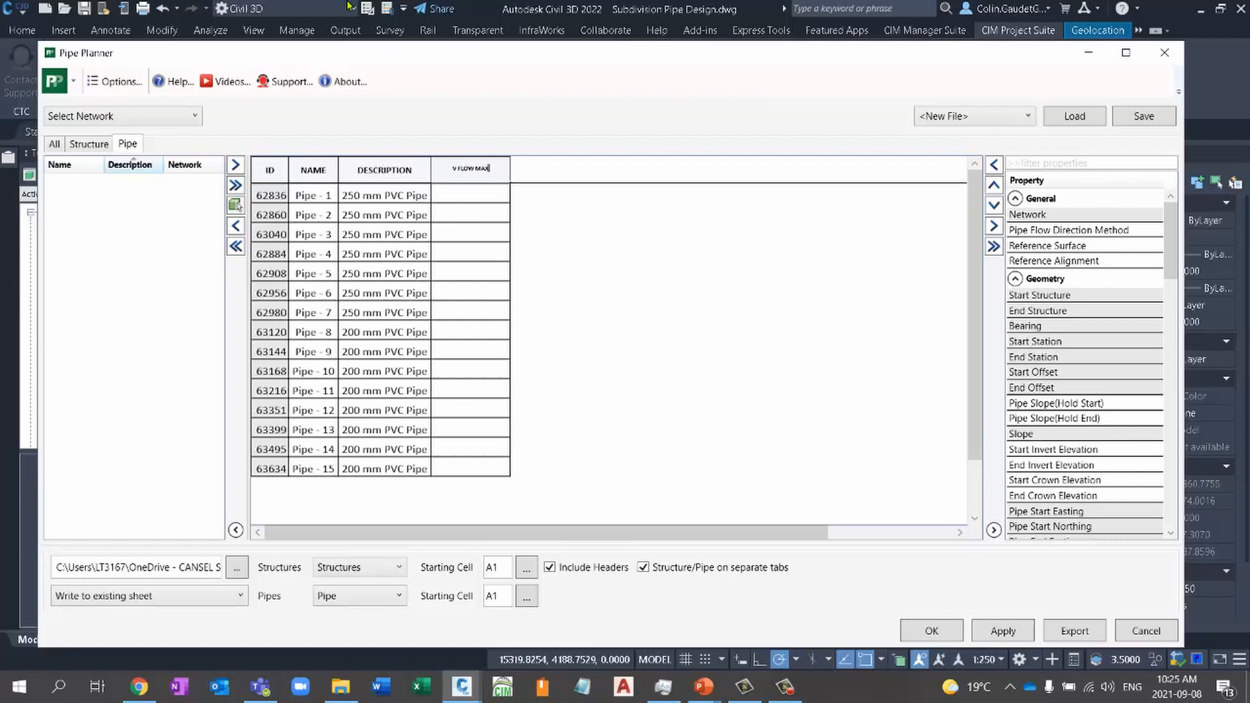
left_click(572, 242)
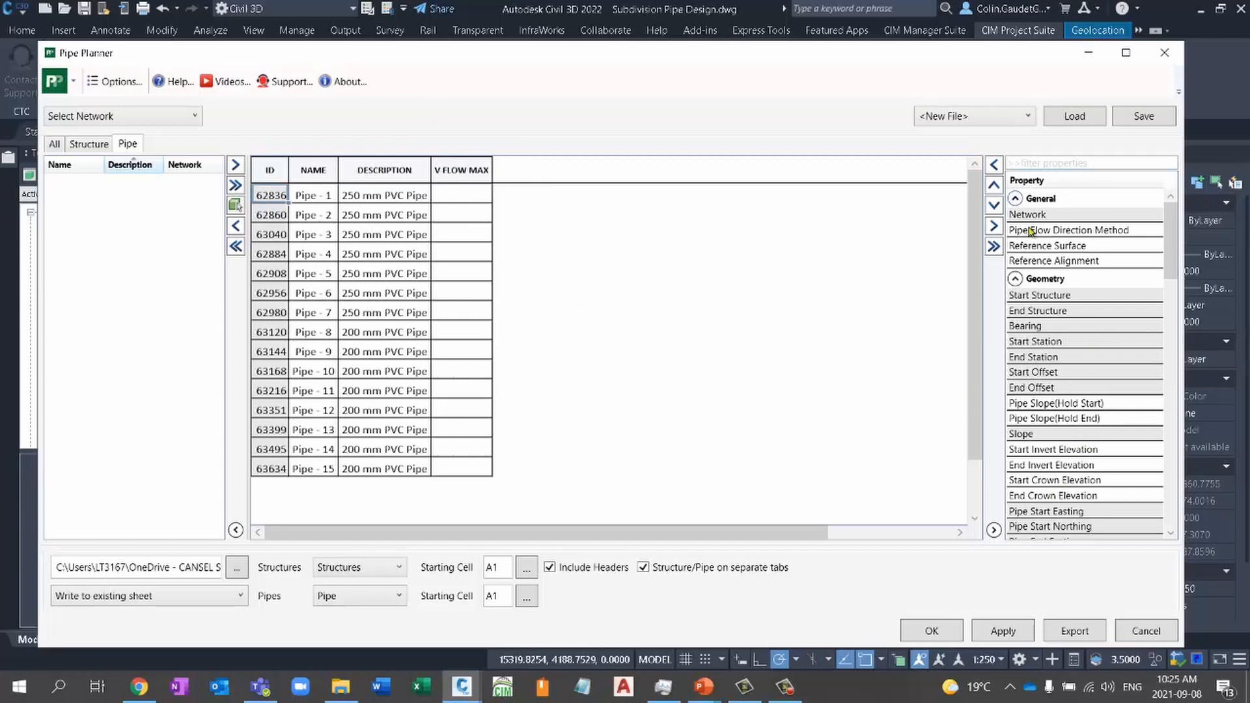
left_click(464, 196)
left_click(463, 196)
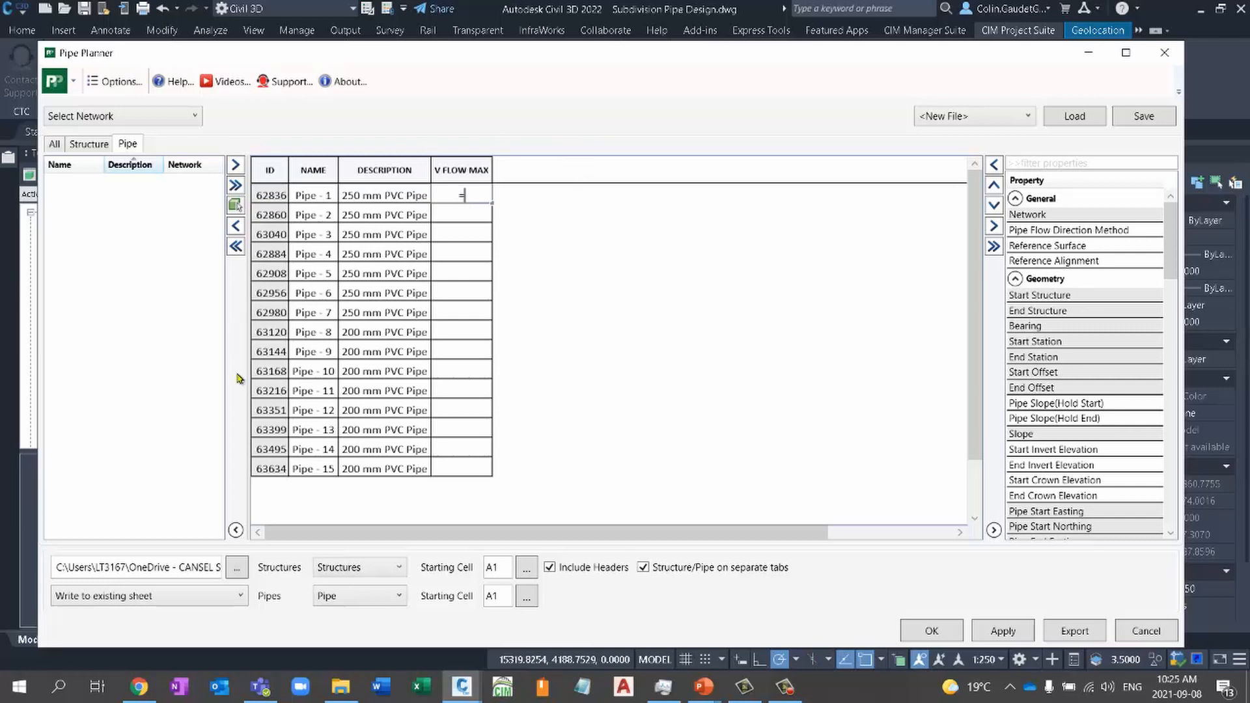
type("=")
left_click(370, 194)
key("Escape")
- Load the saved City Sanitary Design Sheet Layout into the pipe table and dismiss the notice
left_click(1008, 120)
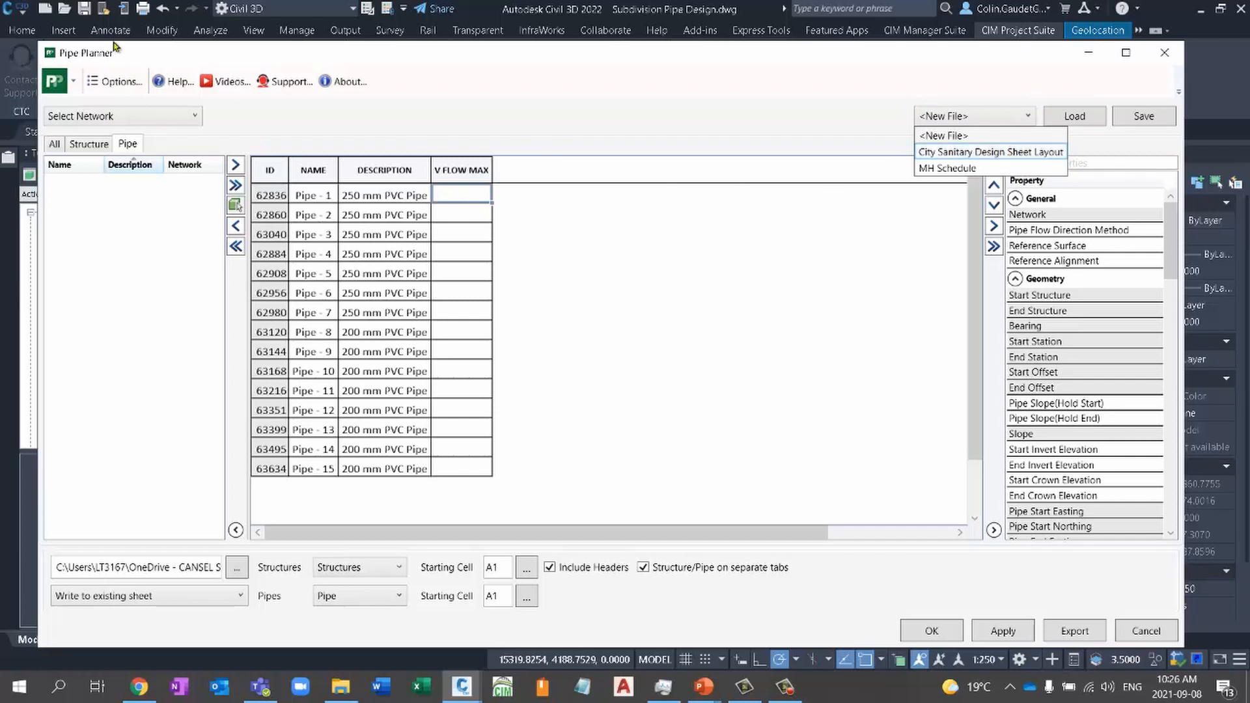
left_click(974, 153)
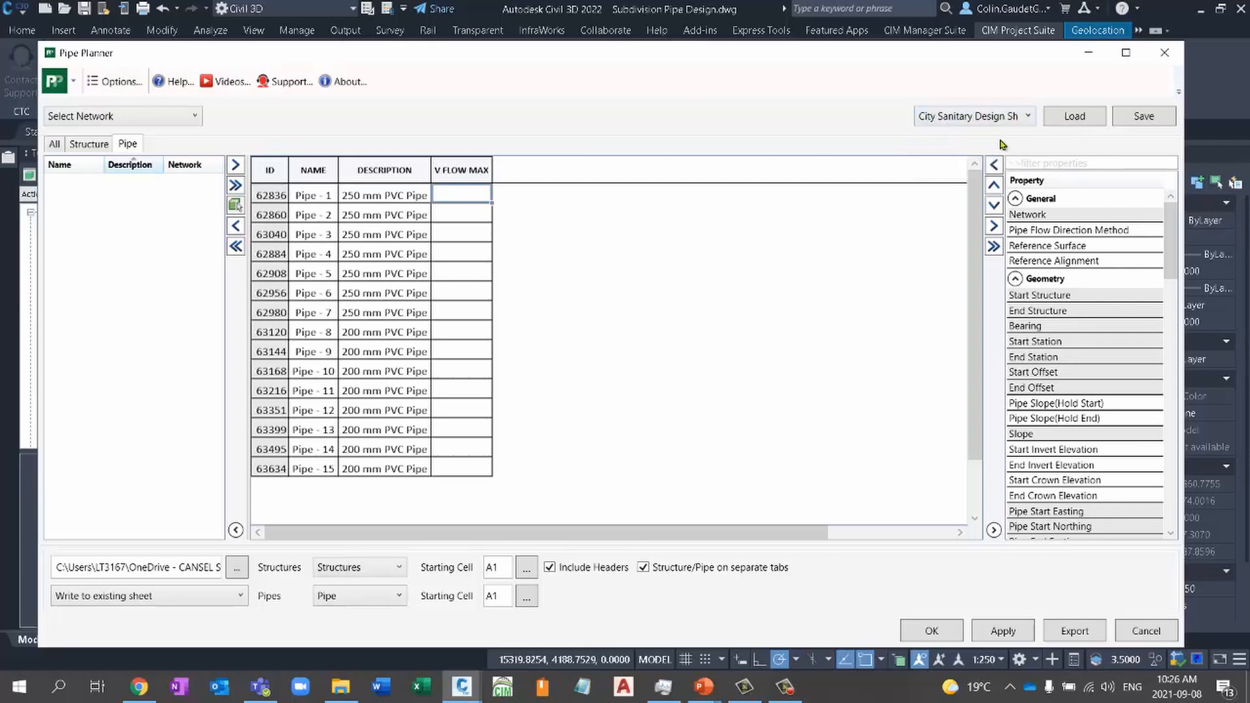
left_click(1075, 117)
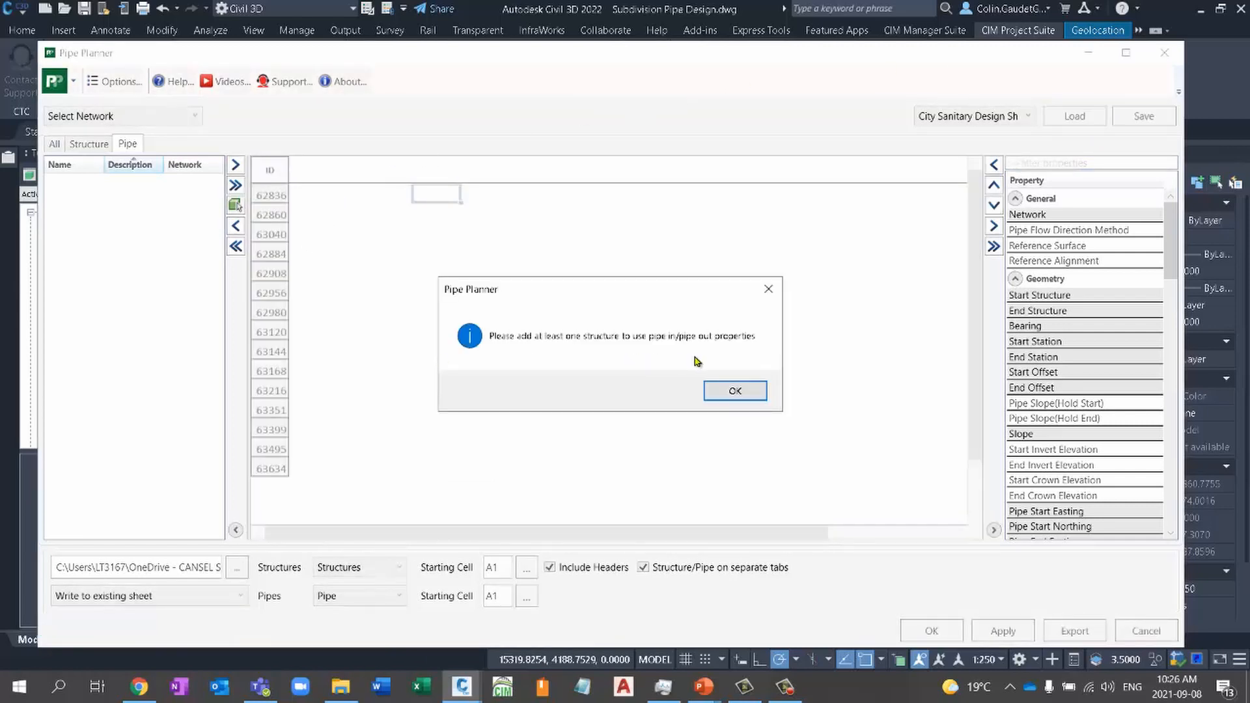
left_click(735, 390)
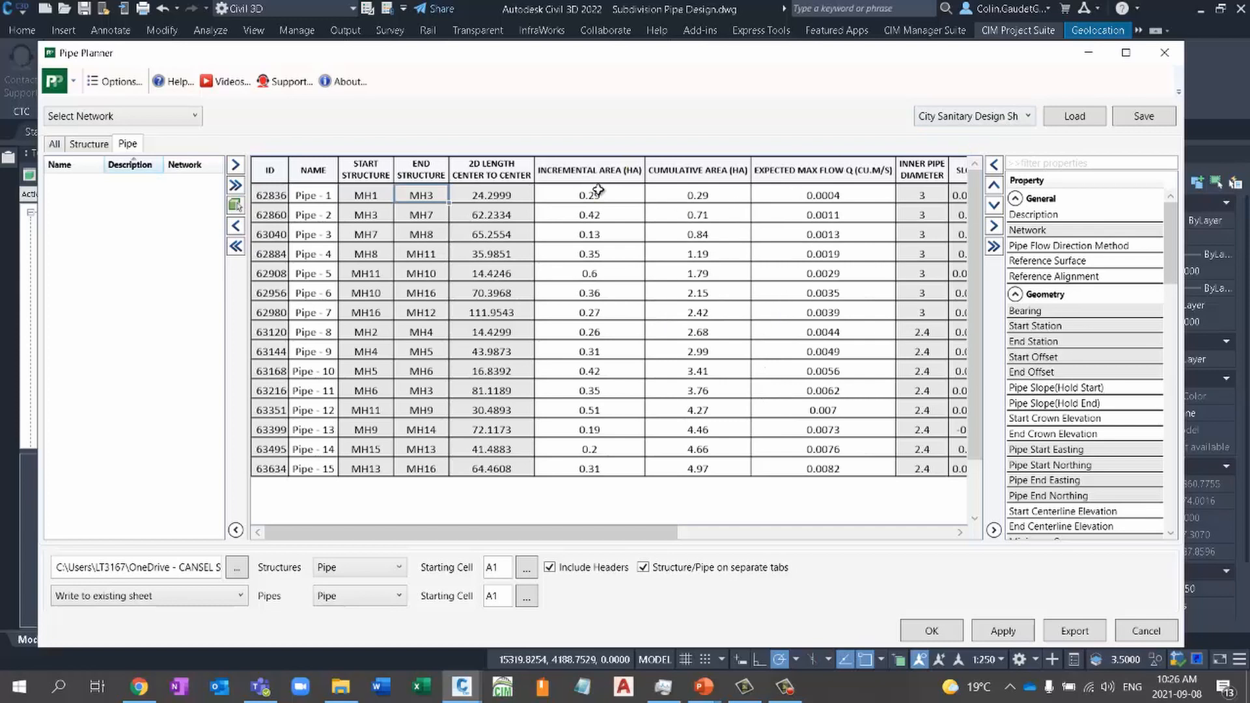
- Enter the formula =+IF(AND(G2>0,G2<=20),0.00165*G2,0.00156*G2) as the expected max flow of Pipe - 1
left_click(835, 201)
double_click(848, 194)
type("=+IF(AND(G2>0,G2<=20),0.00169*G2,0.00156*G2)")
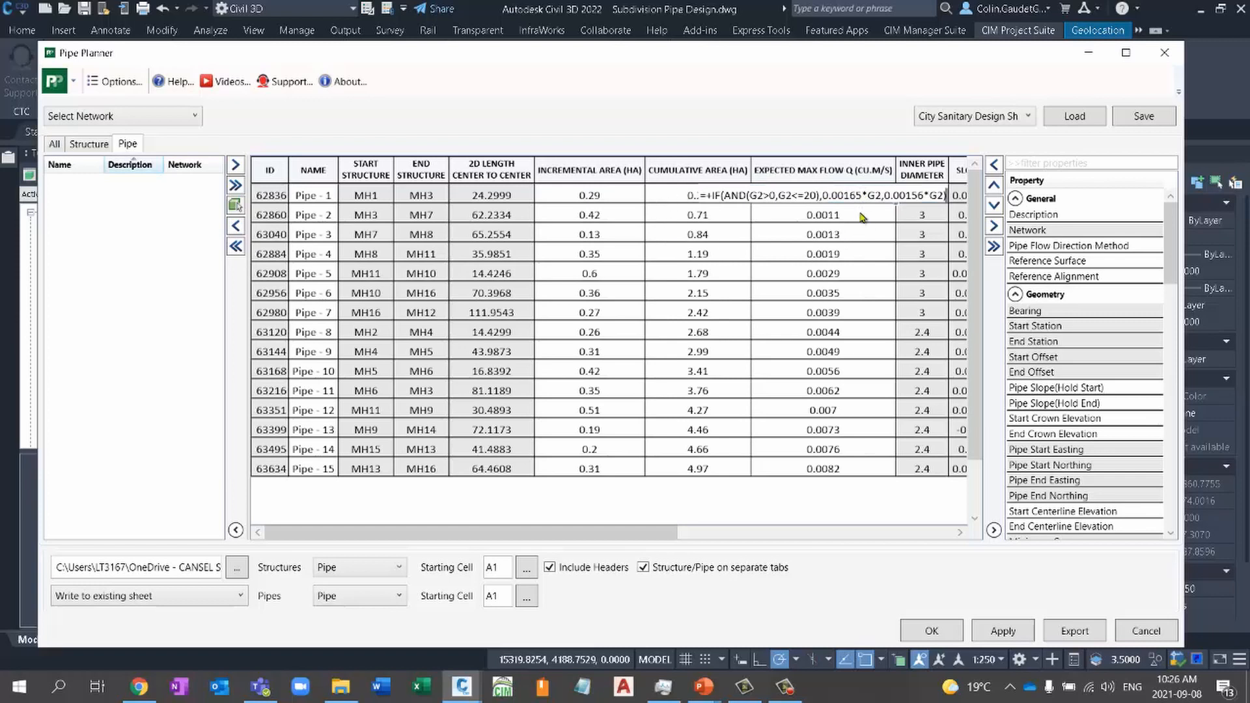
key("Return")
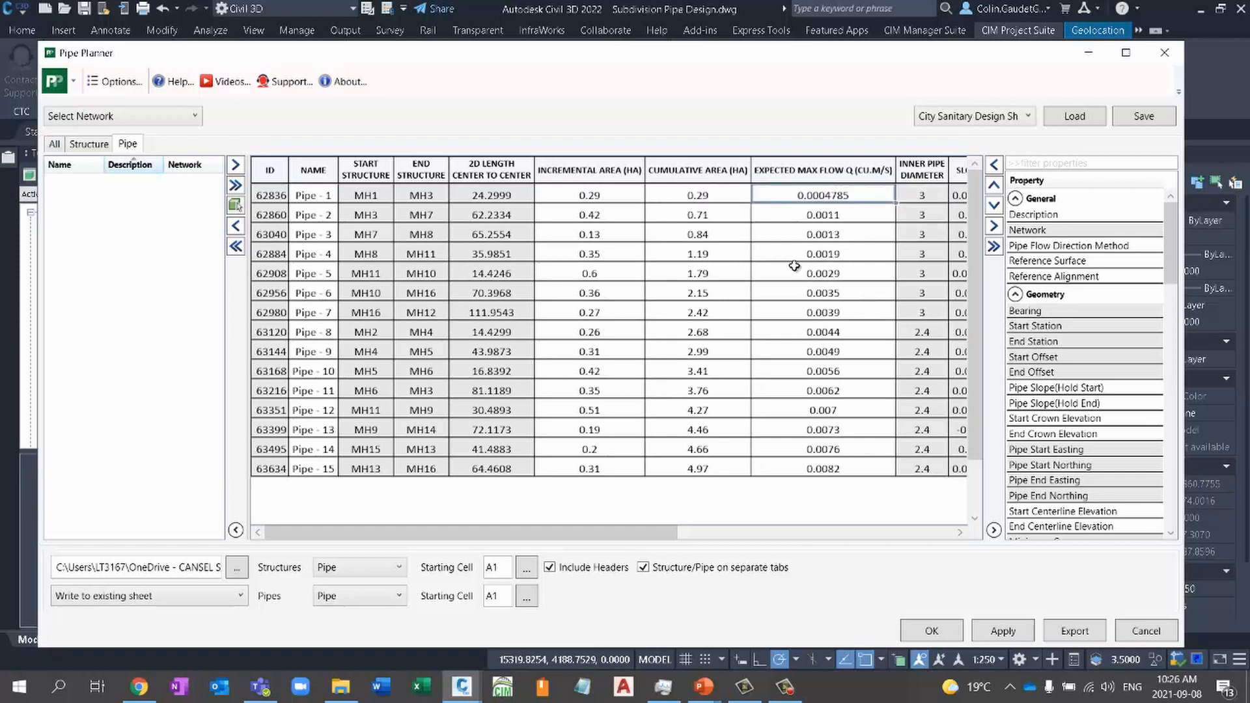
- Review the design sheet layout's columns through to the invert elevations, and look over the available pipe properties
left_click_drag(675, 533, 941, 512)
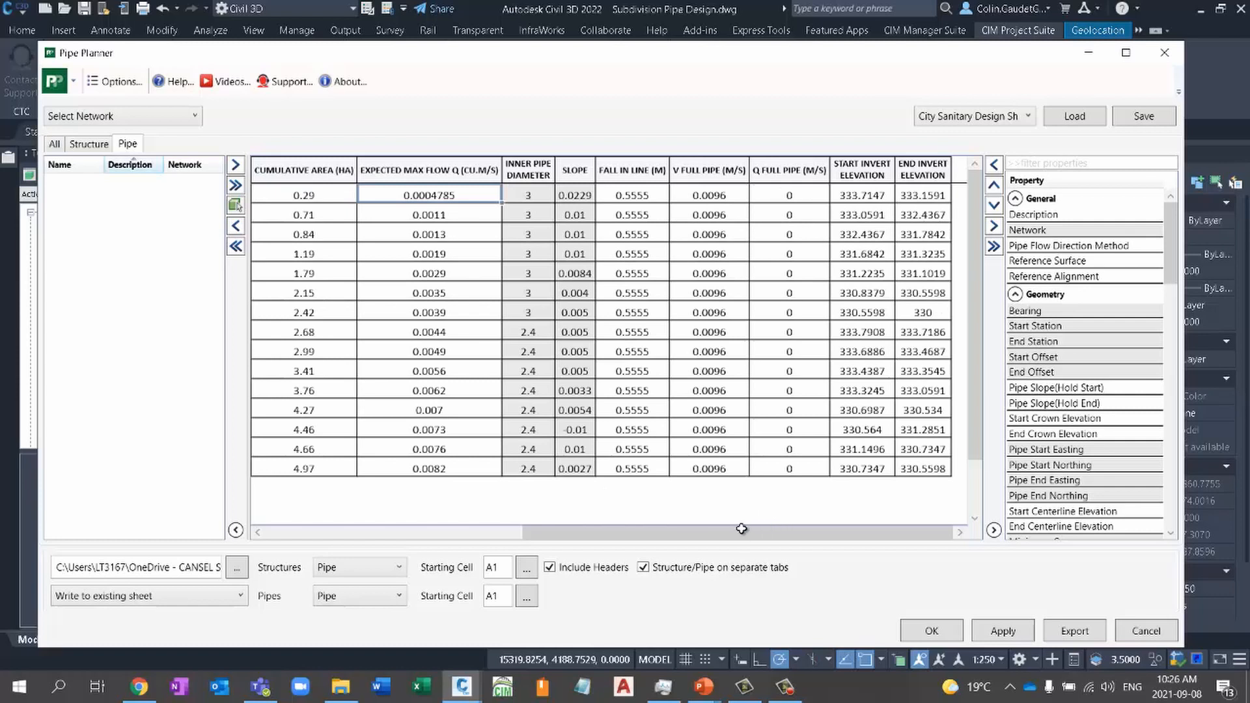
left_click_drag(754, 533, 620, 533)
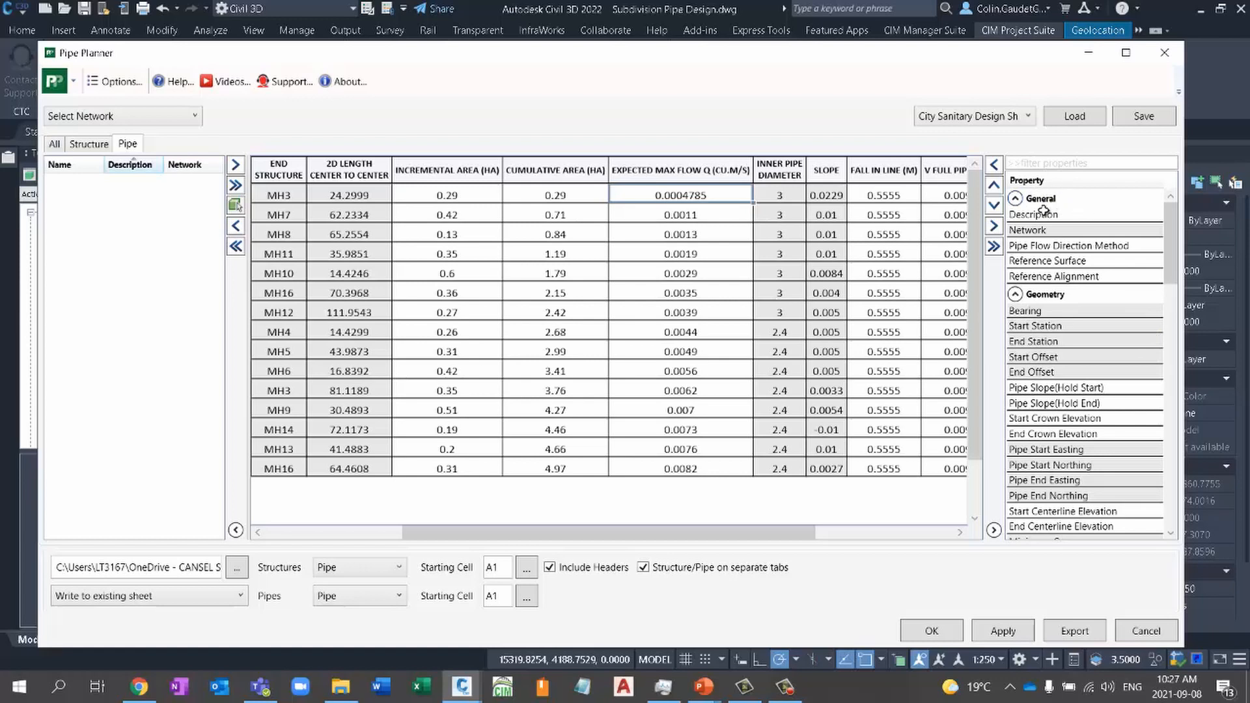
left_click_drag(1179, 268, 1177, 481)
right_click(1177, 349)
left_click(1175, 322)
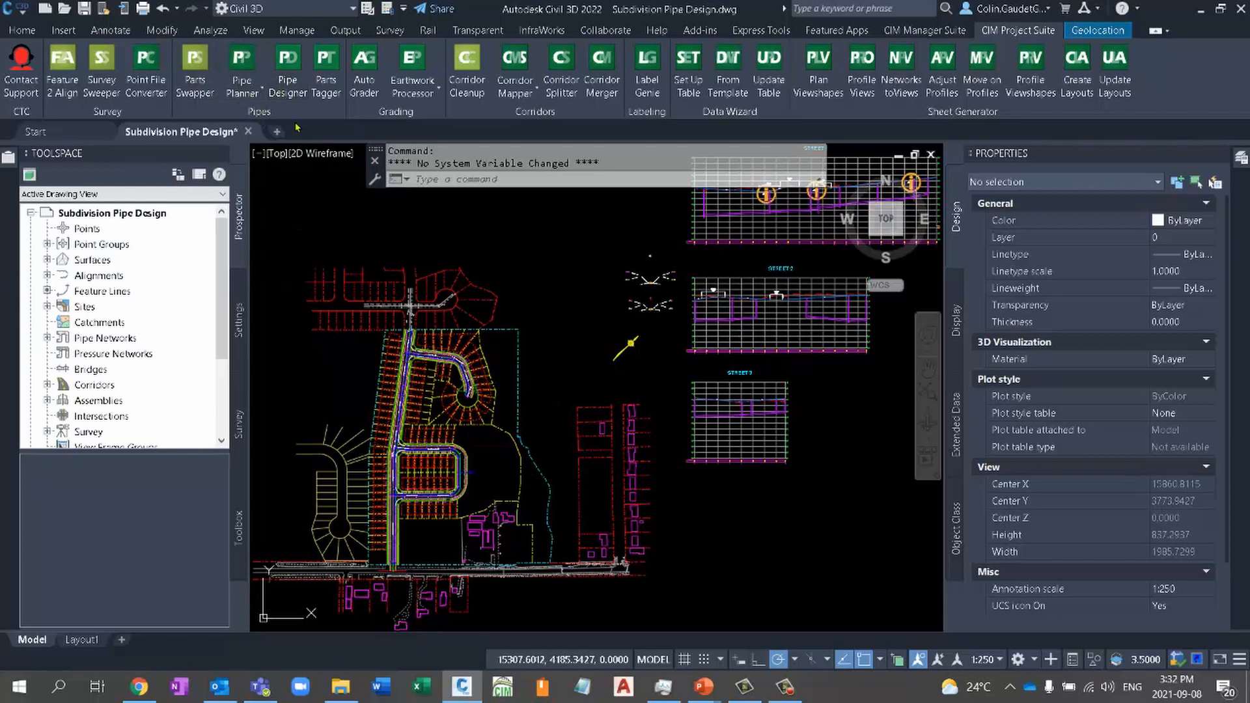
middle_click_drag(493, 409, 593, 422)
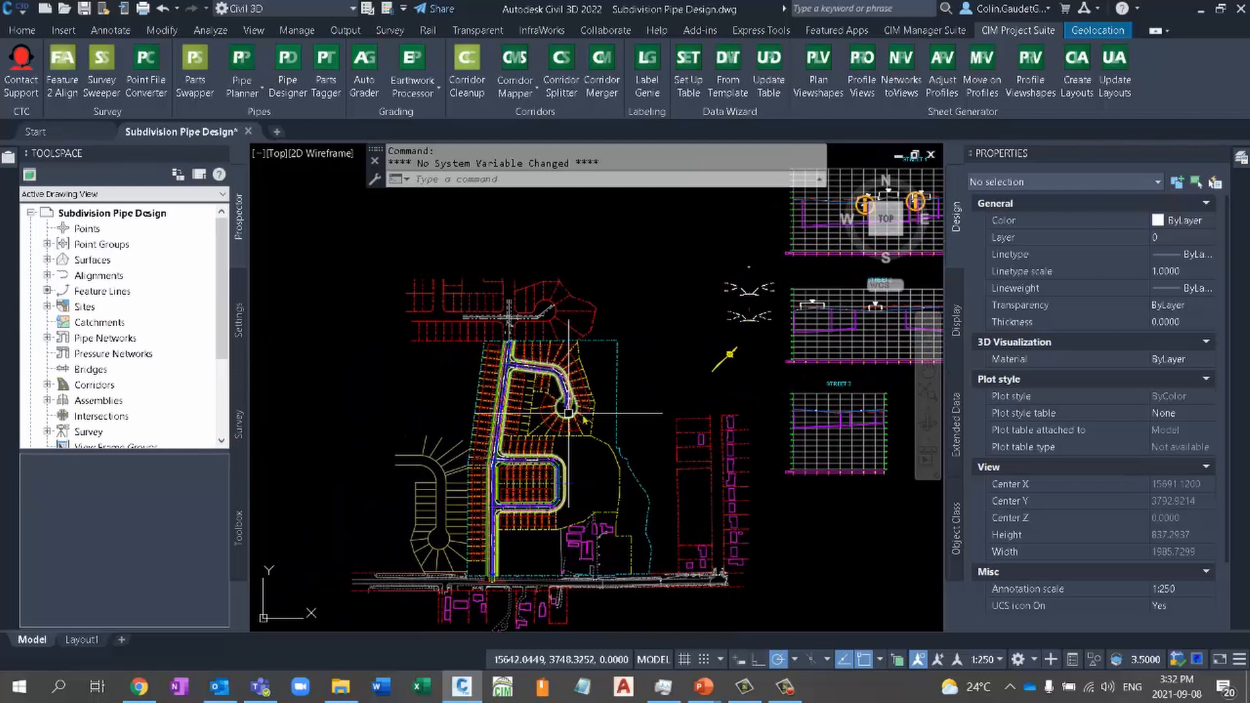
- Start Parts Swapper and select the sanitary pipe run from the manhole at the main street junction to the end structure in the cul-de-sac
scroll(567, 417, "up", 4)
scroll(578, 447, "up", 4)
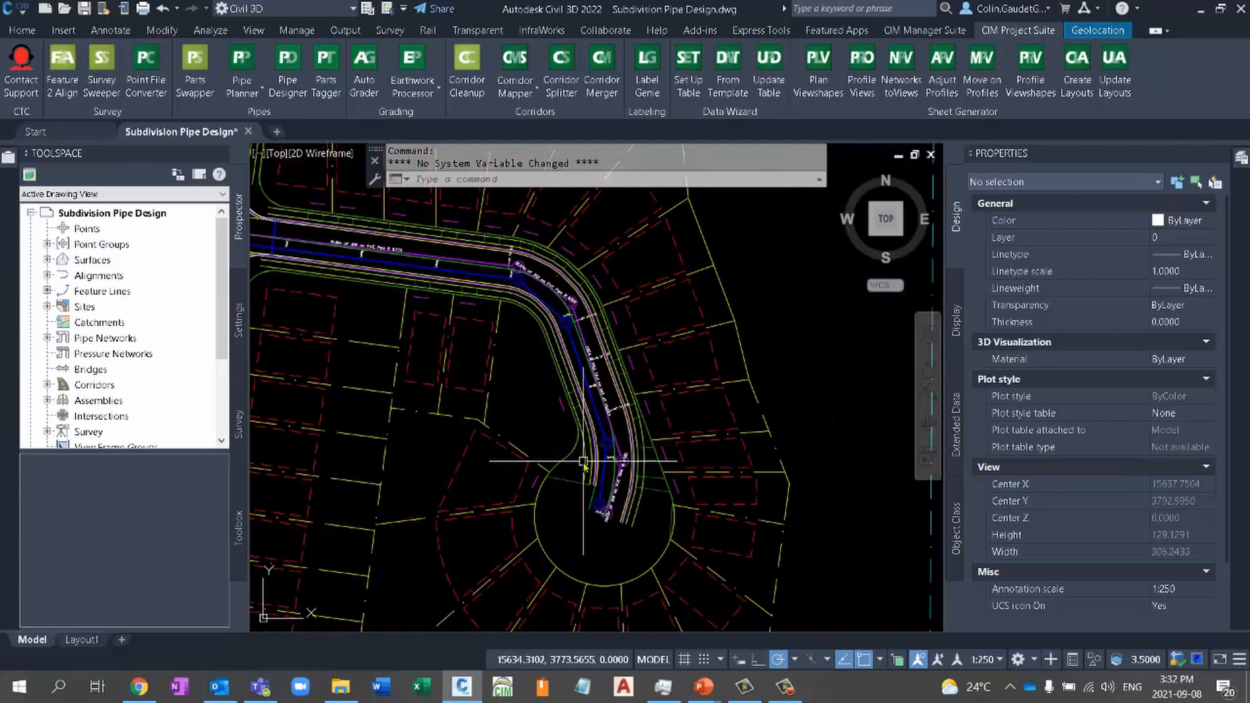
middle_click_drag(558, 413, 641, 463)
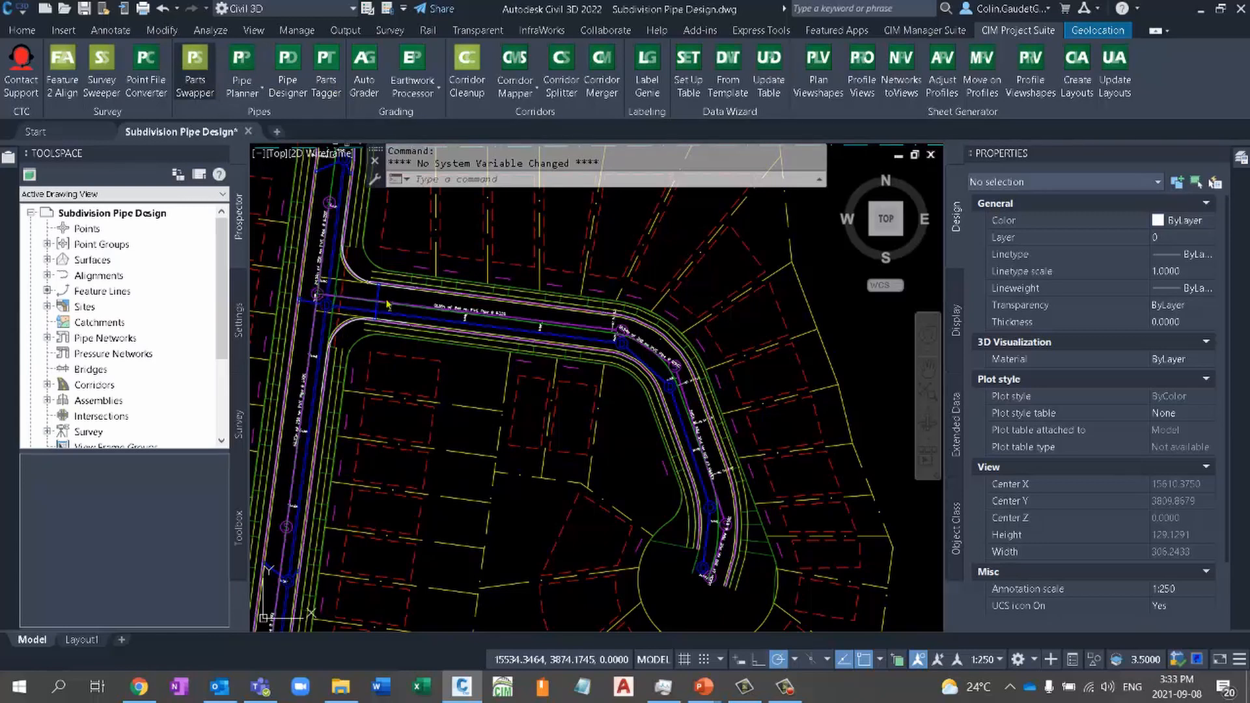
middle_click_drag(356, 295, 395, 301)
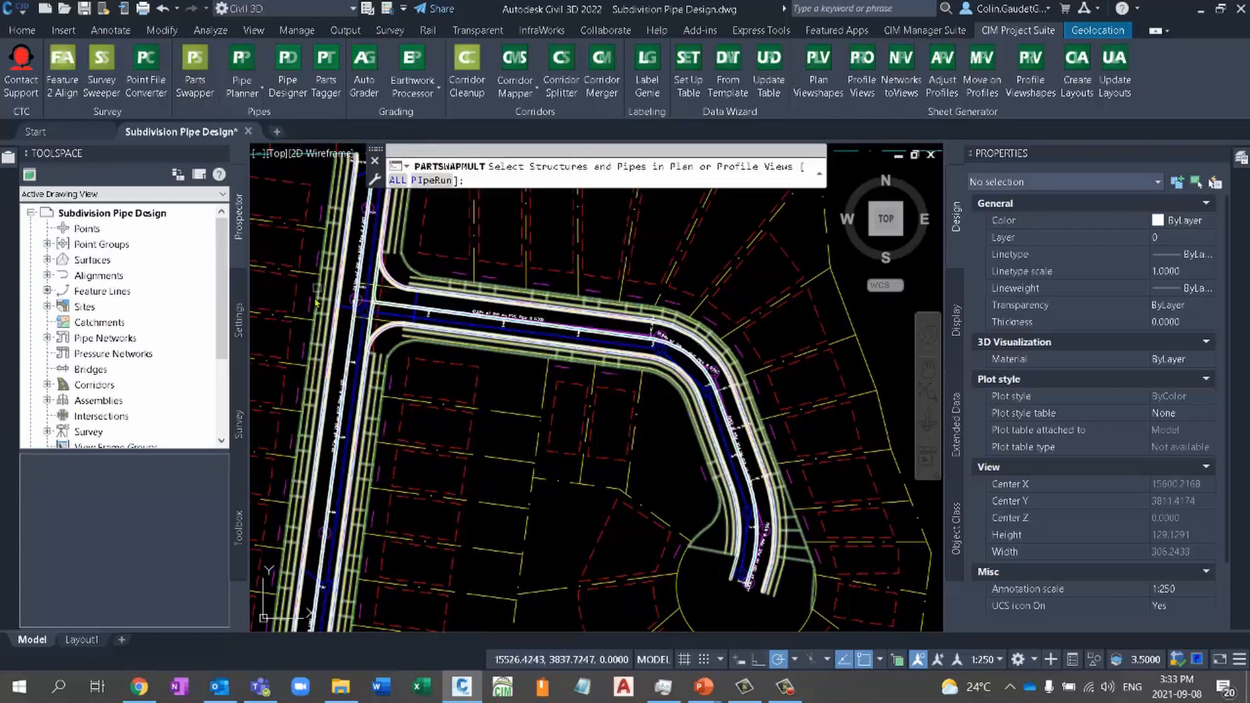
scroll(376, 307, "up", 4)
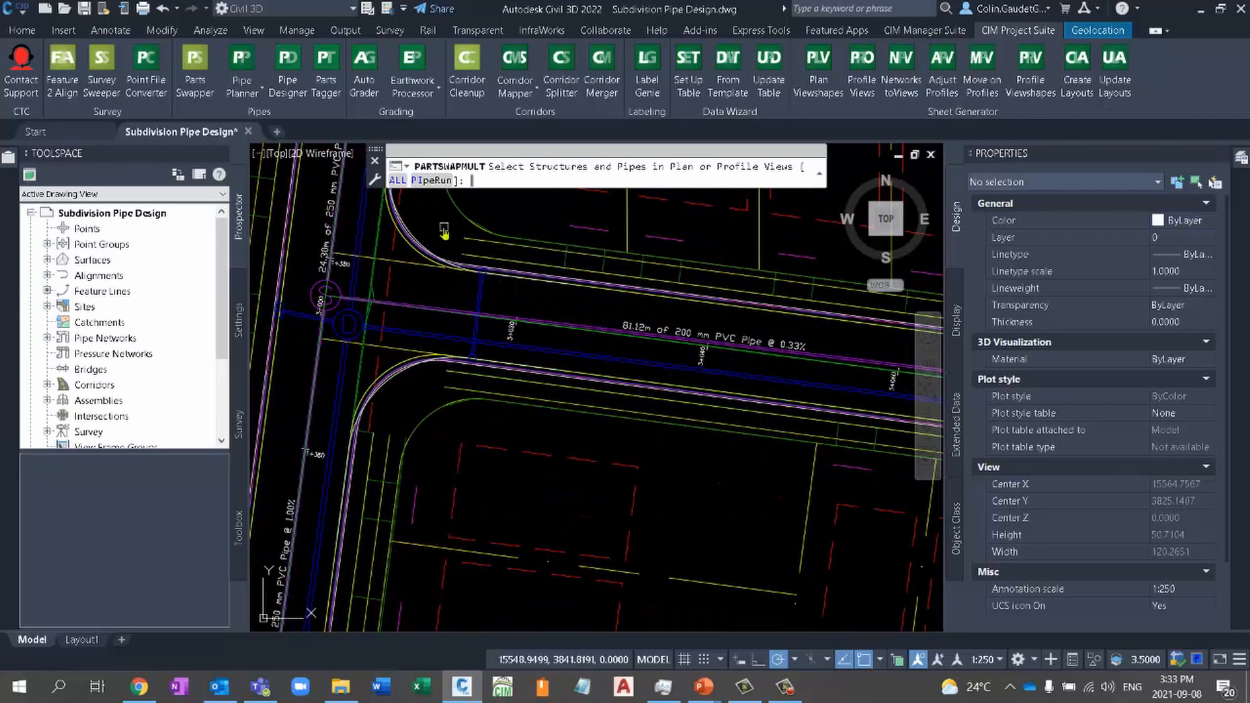
key("Return")
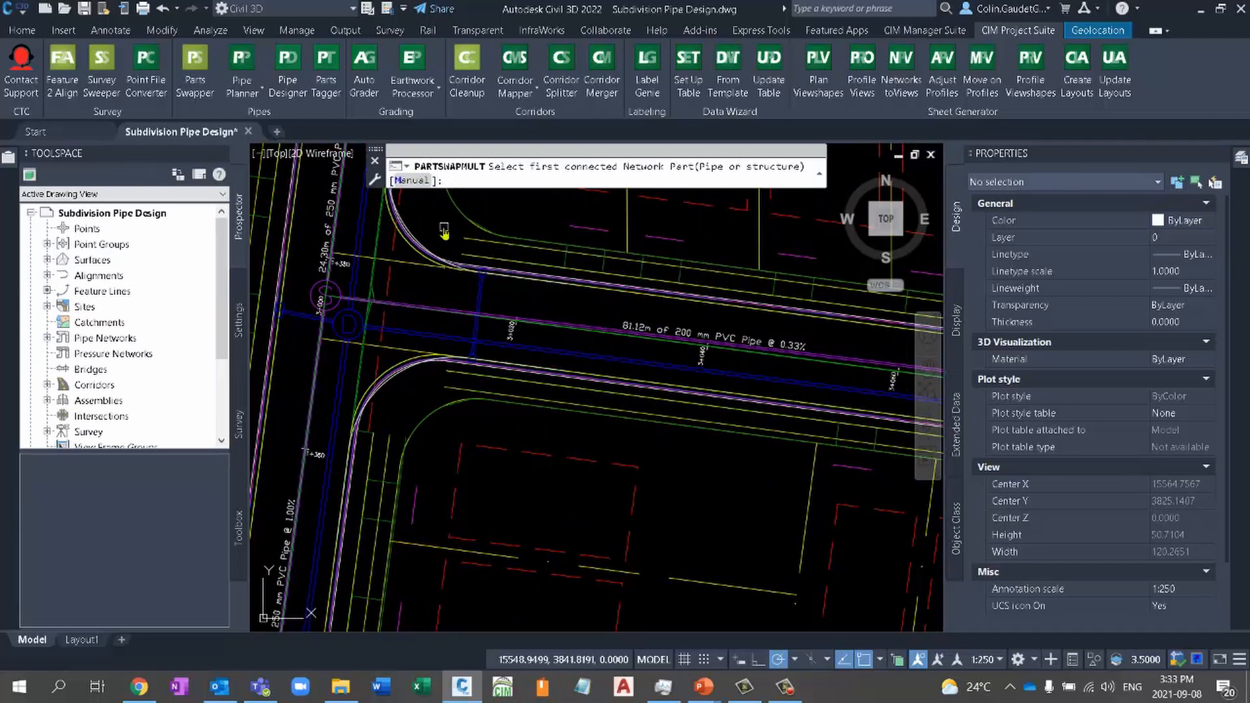
left_click(317, 287)
scroll(468, 407, "down", 5)
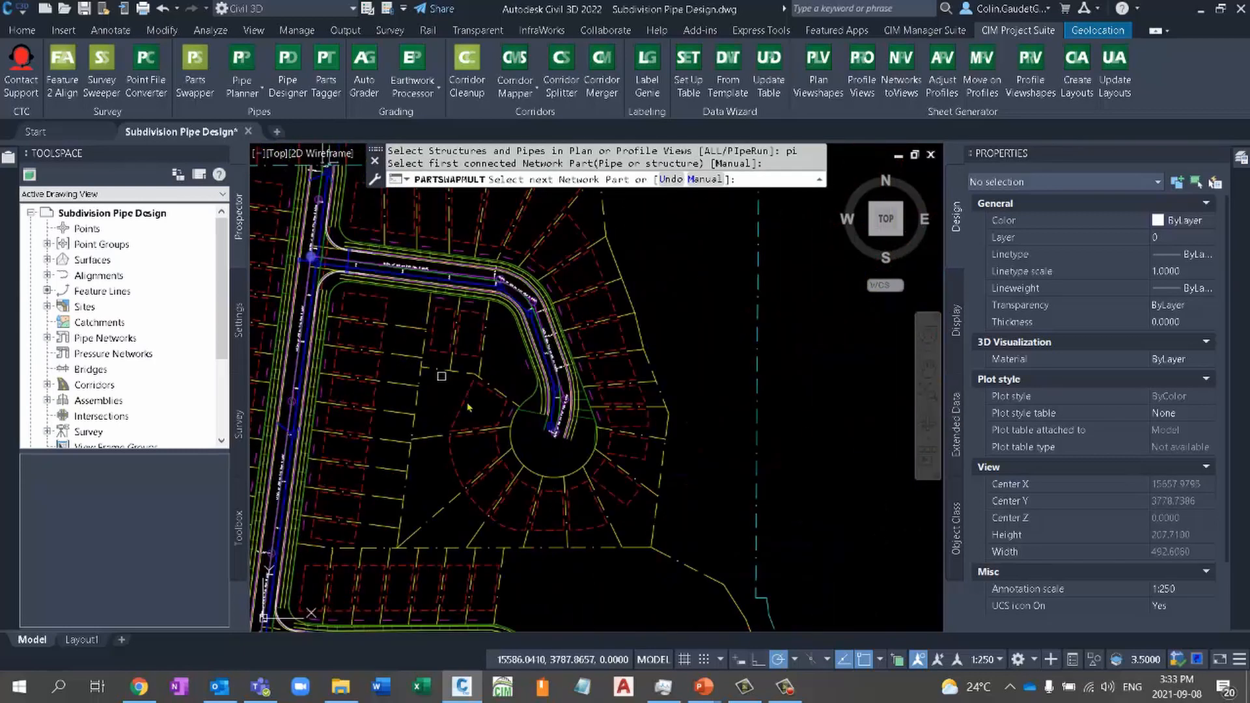
scroll(559, 435, "up", 6)
left_click(571, 432)
scroll(547, 417, "down", 6)
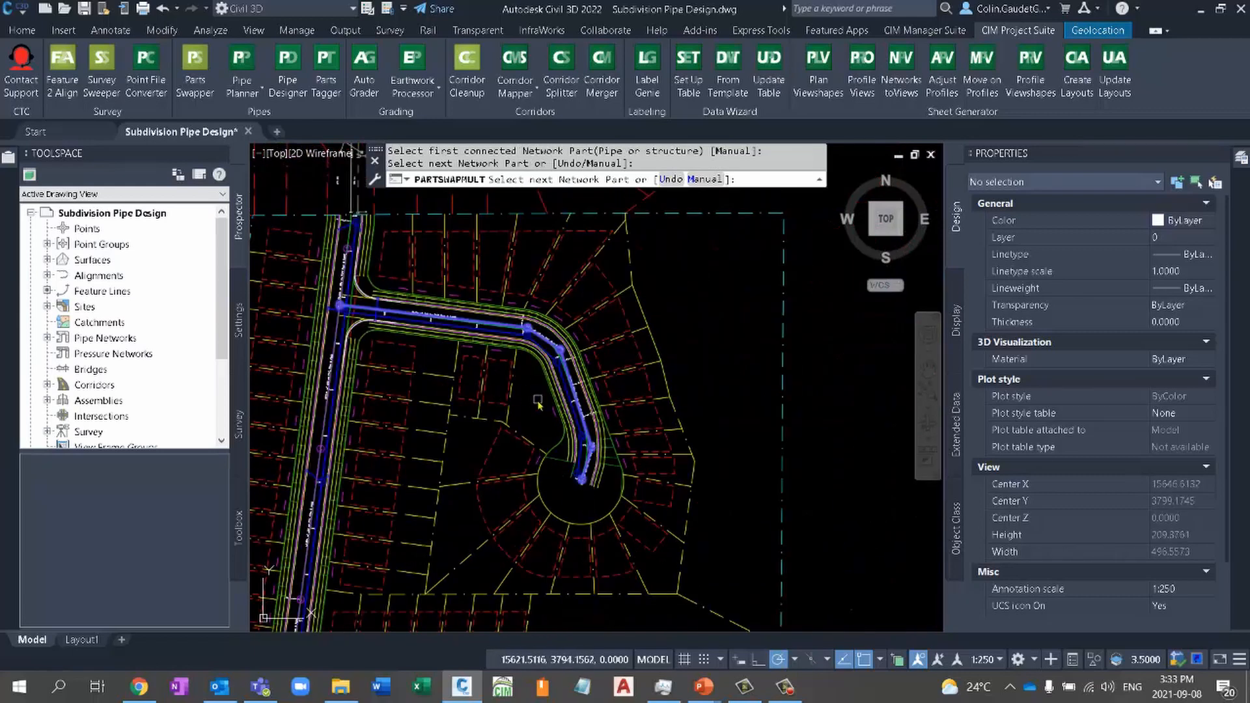
key("Return")
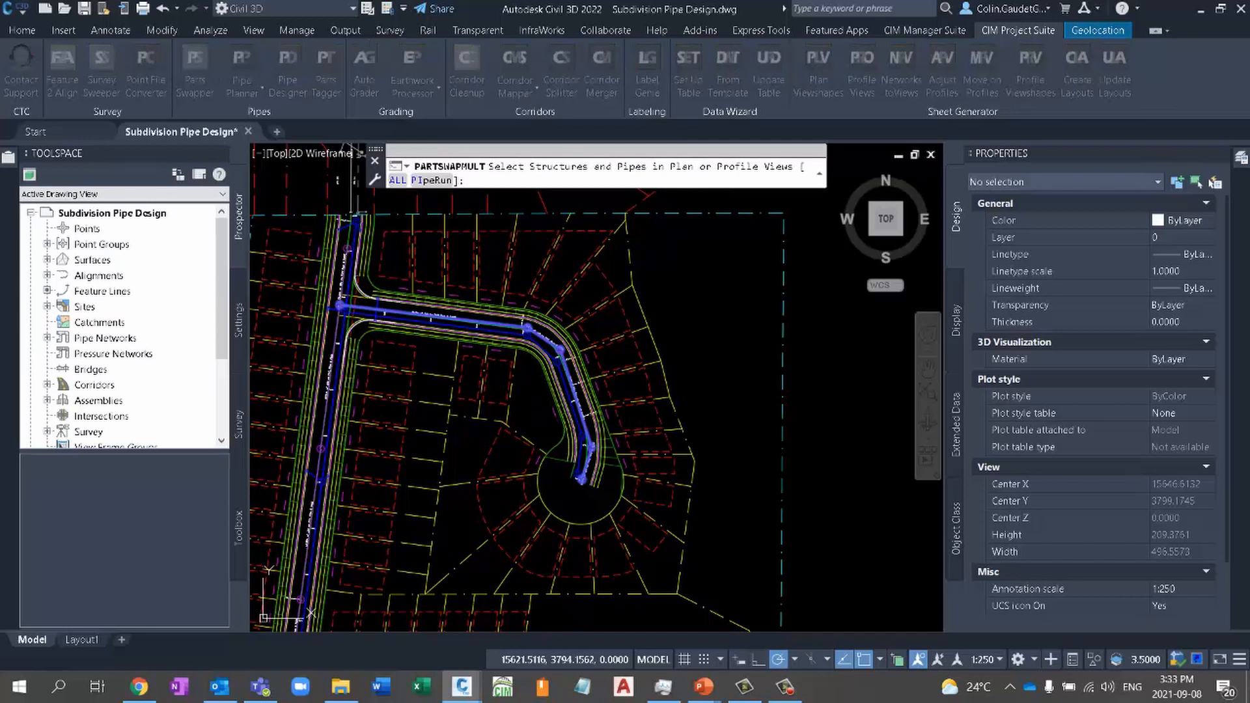
- Swap the selected run's pipes for 150 mm PVC Pipe from the Sanitary Sewer parts list
left_click_drag(0, 313, 601, 248)
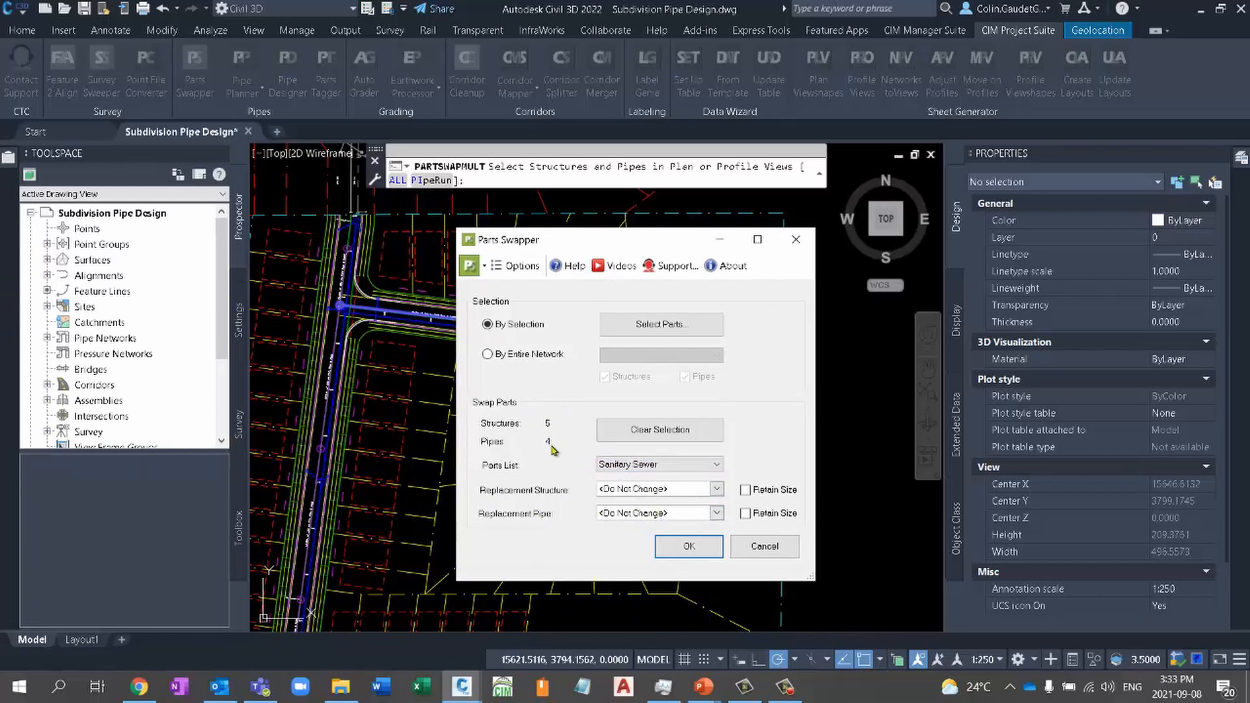
left_click(717, 514)
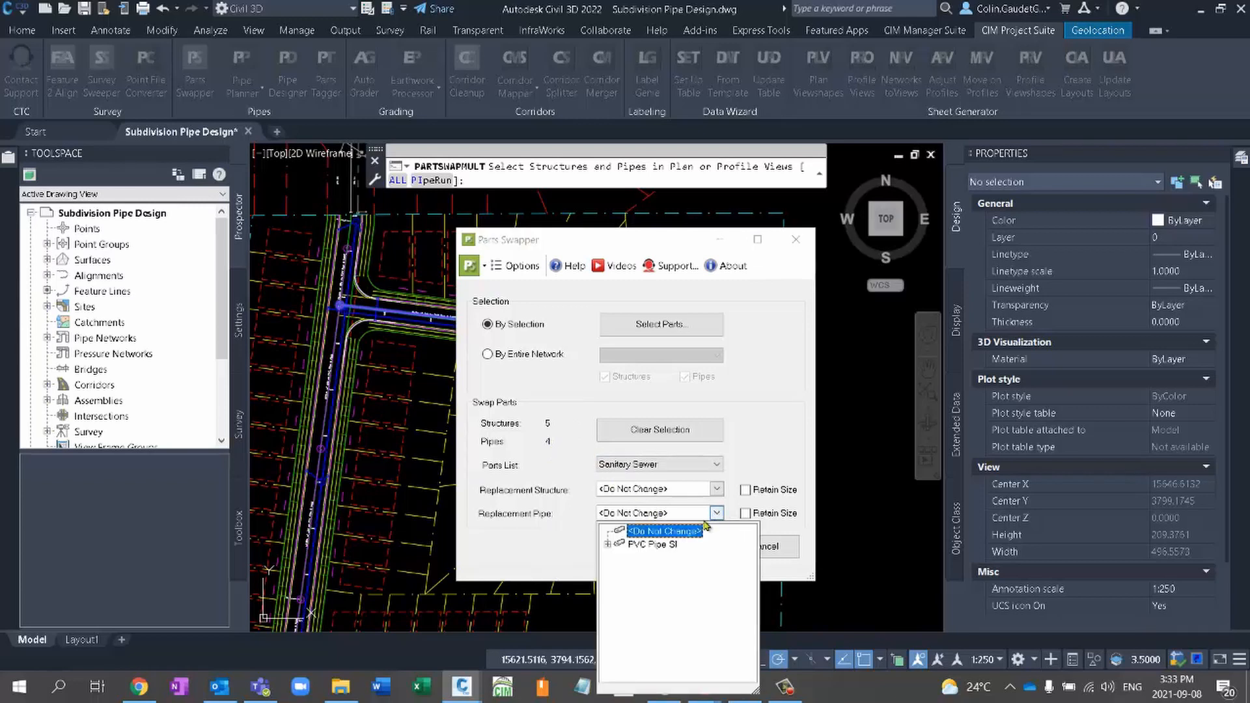
left_click(608, 544)
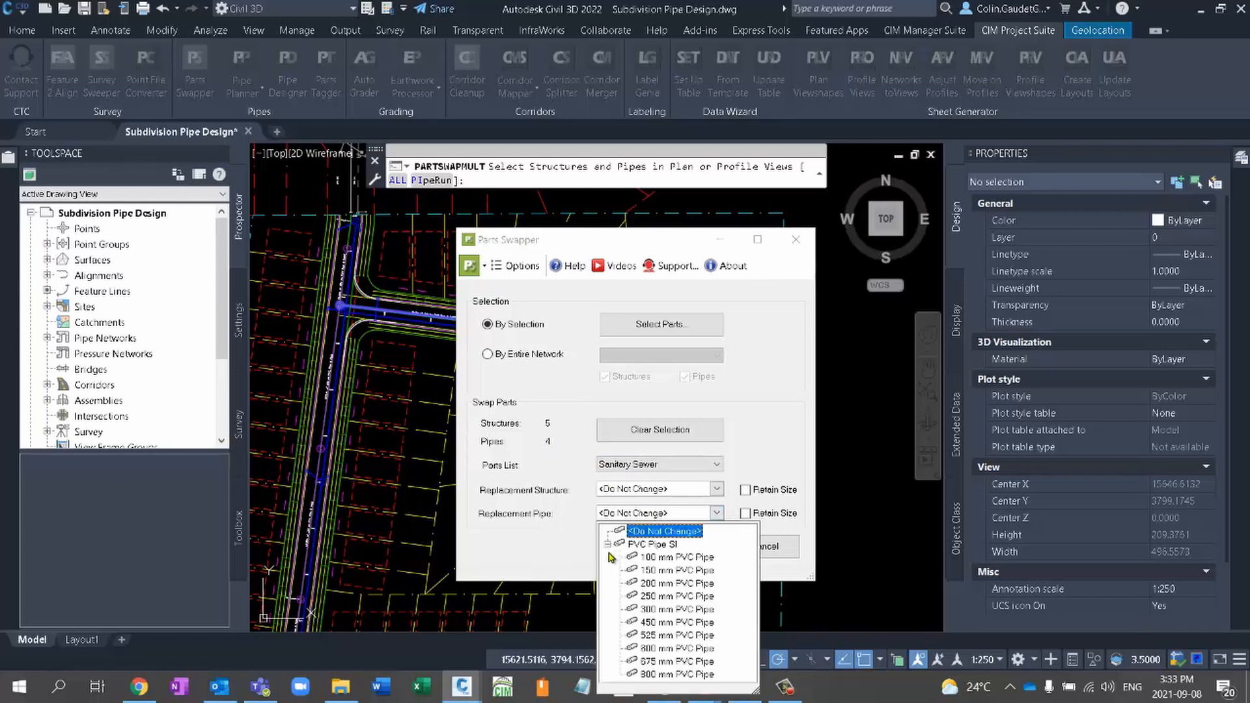
left_click(659, 570)
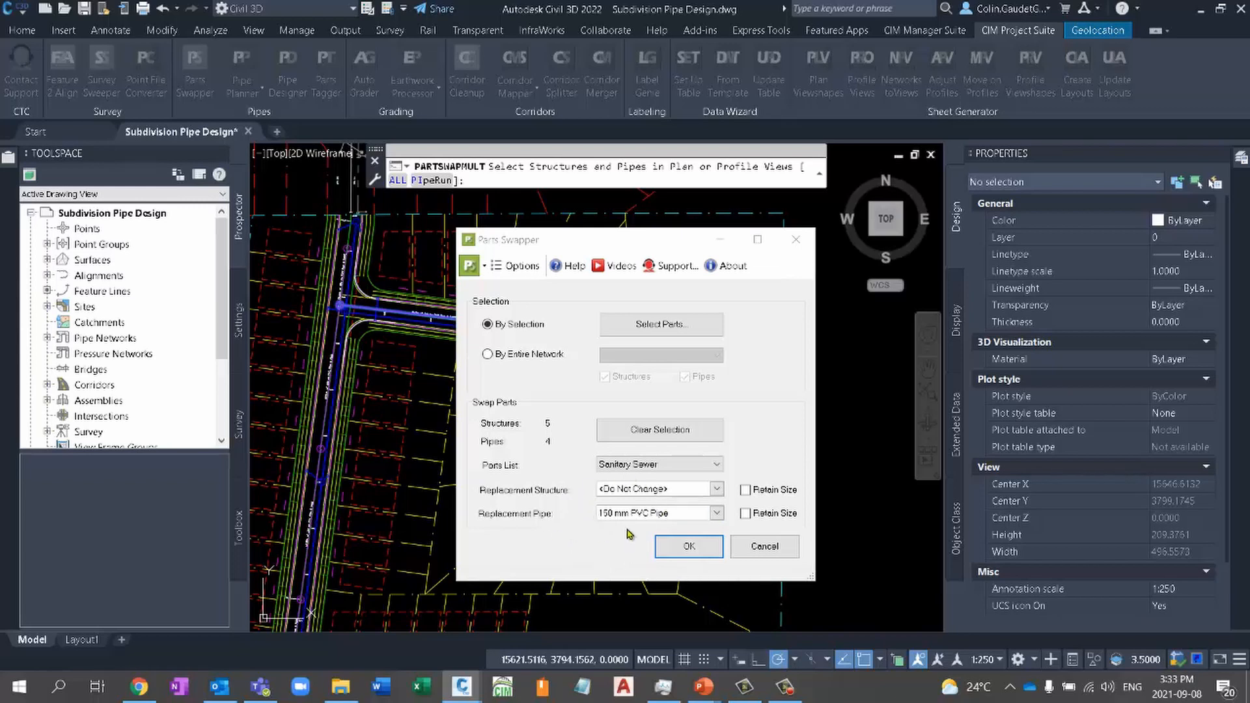
left_click(689, 548)
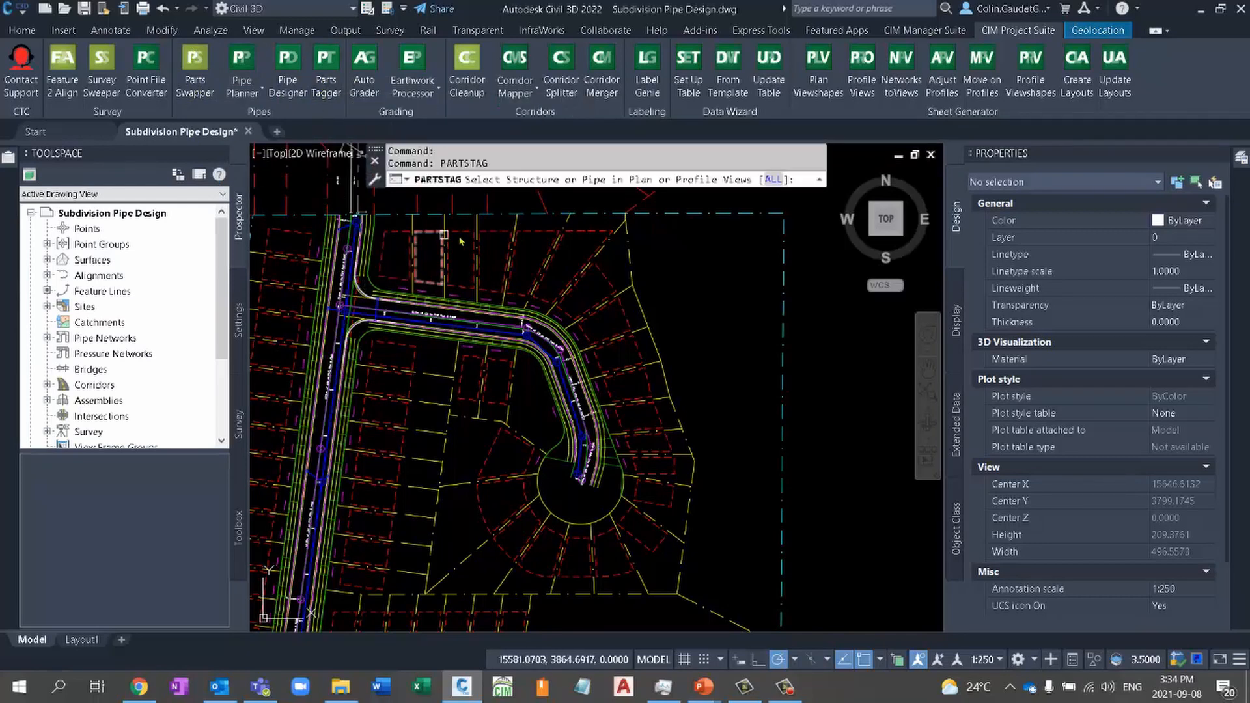
- Start Parts Tagger and select the first three sanitary structures and two connecting pipes from the main street junction around the bend
scroll(319, 311, "up", 6)
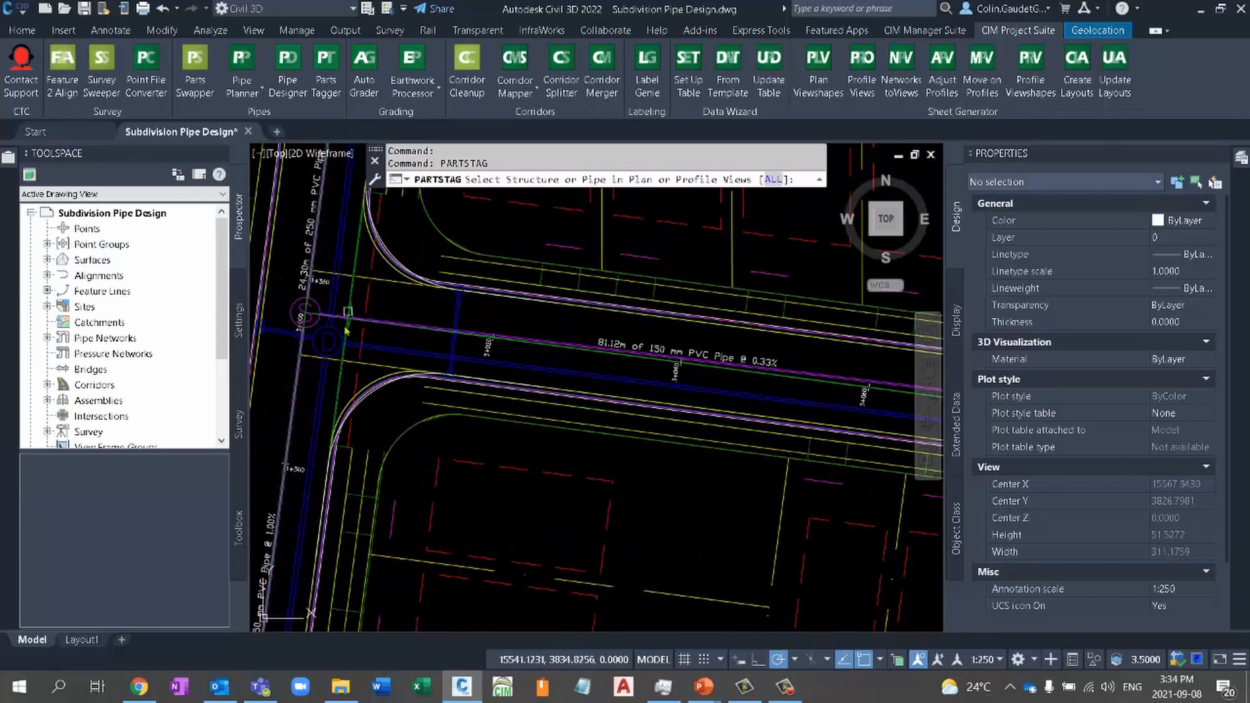
left_click(305, 312)
left_click(420, 326)
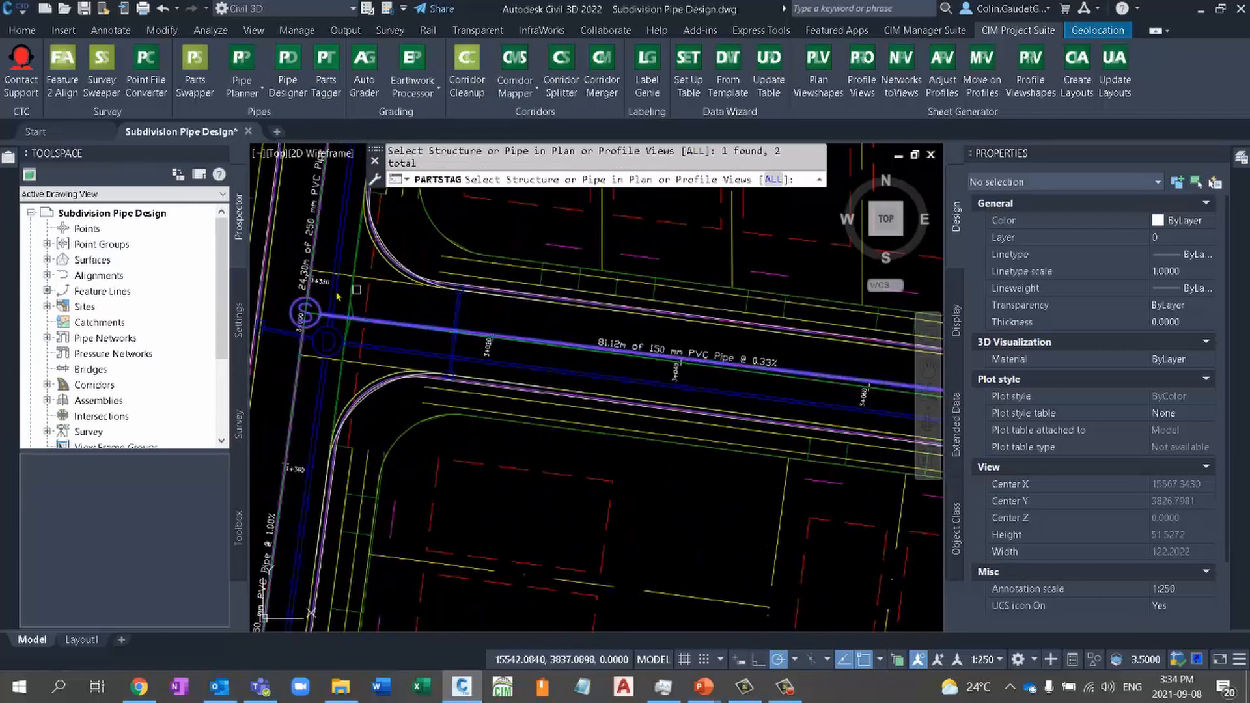
scroll(424, 326, "down", 4)
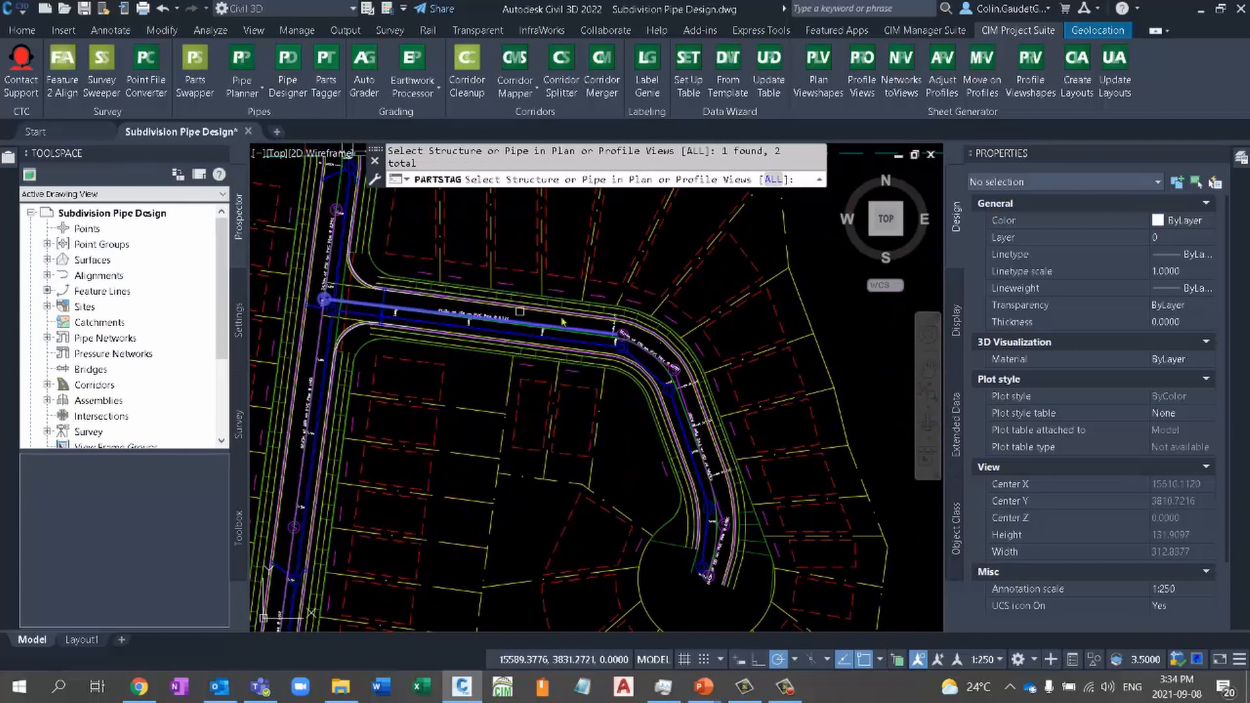
scroll(625, 336, "up", 4)
left_click(622, 333)
scroll(564, 267, "down", 2)
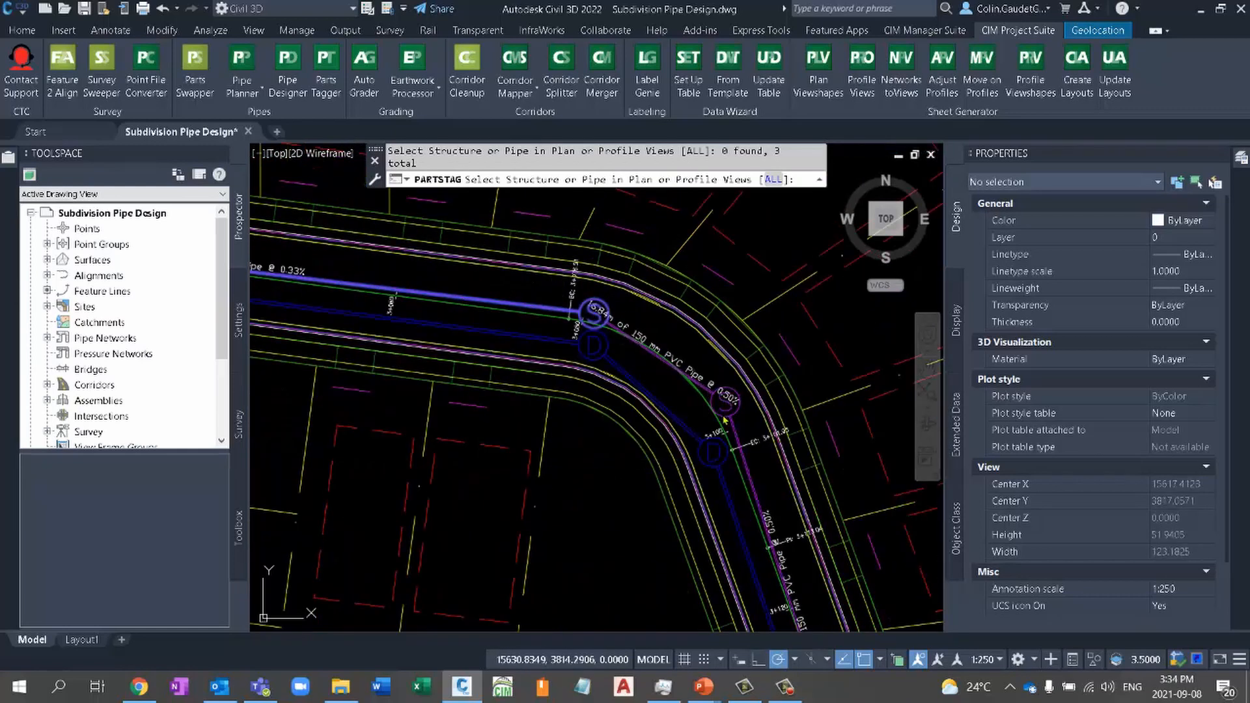
left_click(710, 389)
left_click(704, 390)
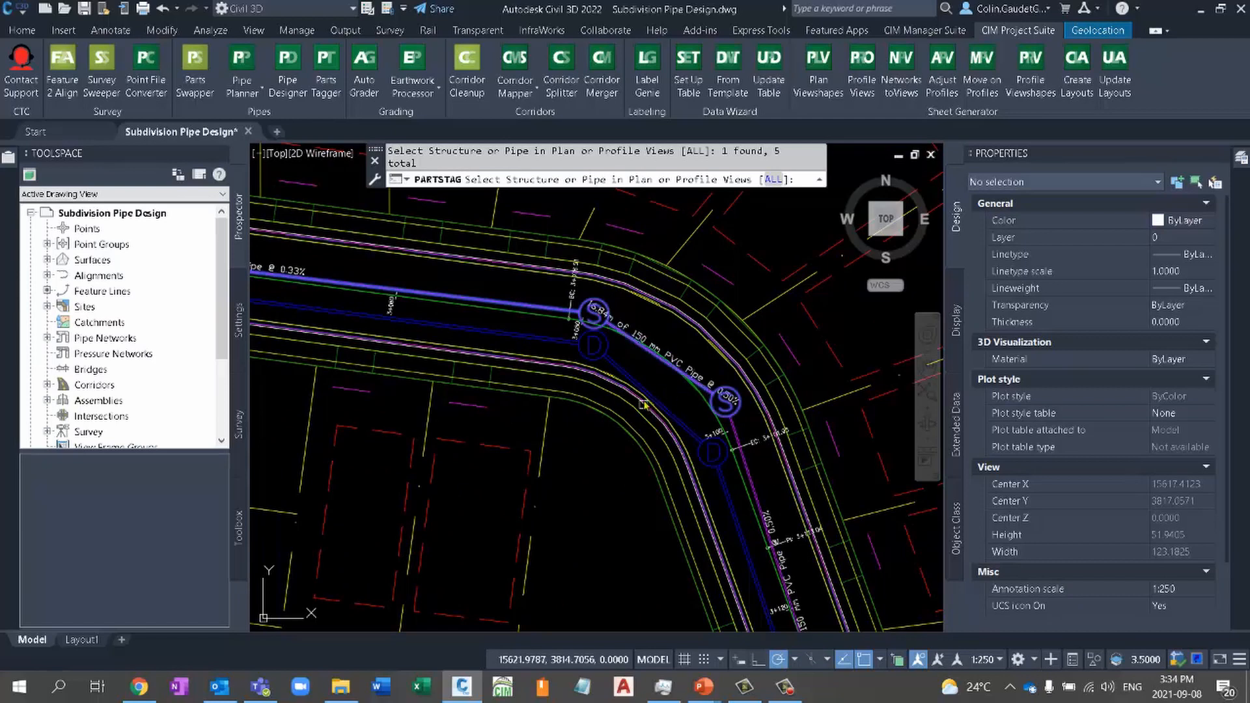
scroll(624, 424, "down", 8)
key("Return")
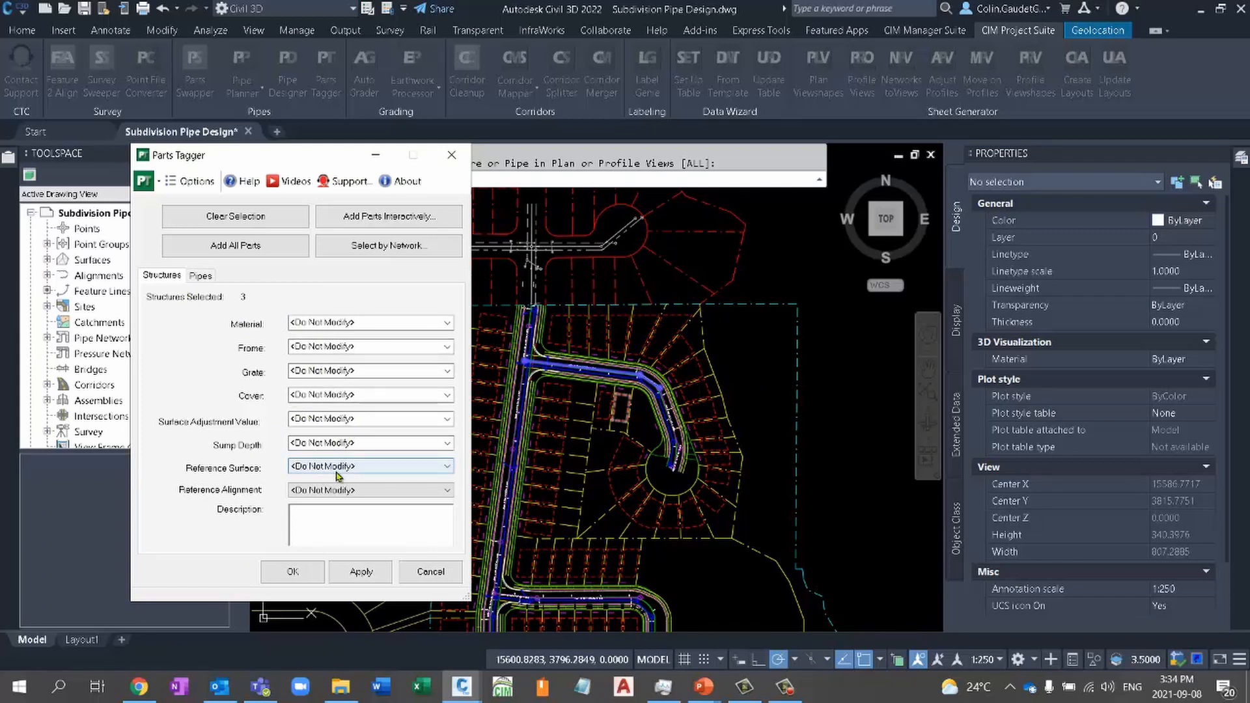
- Enter OPSD as the grate for the selected structures
left_click(365, 396)
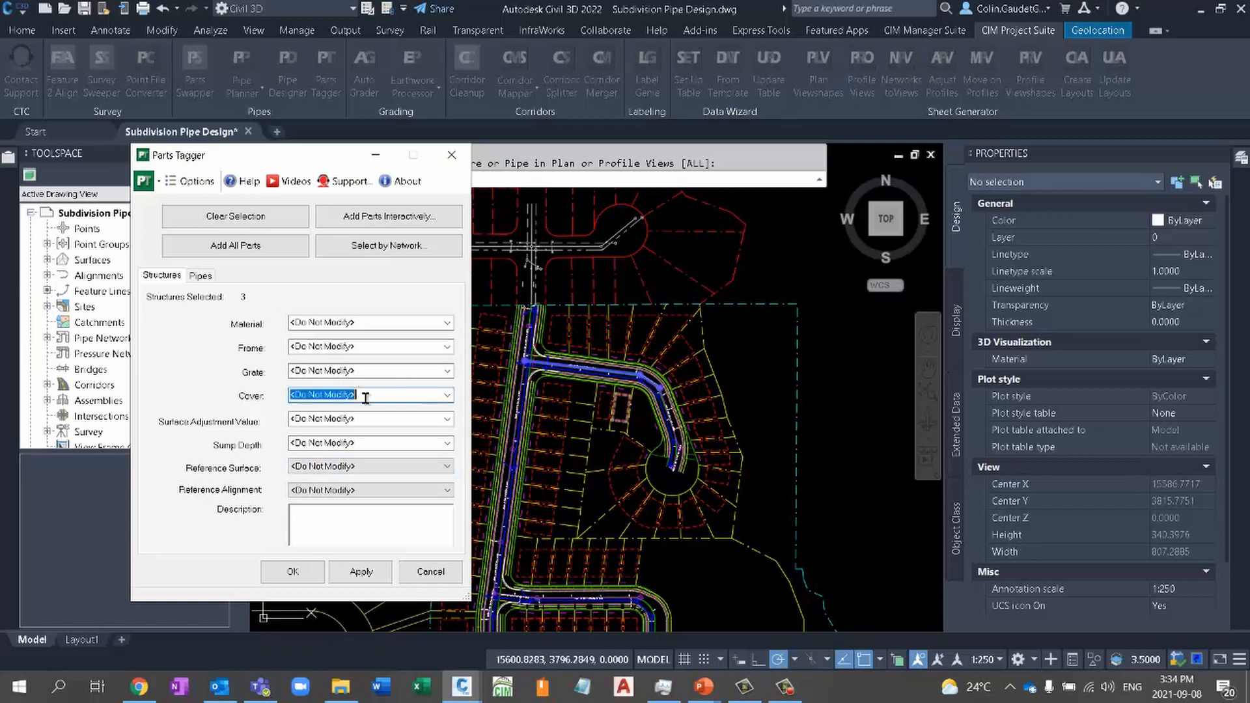
left_click(359, 370)
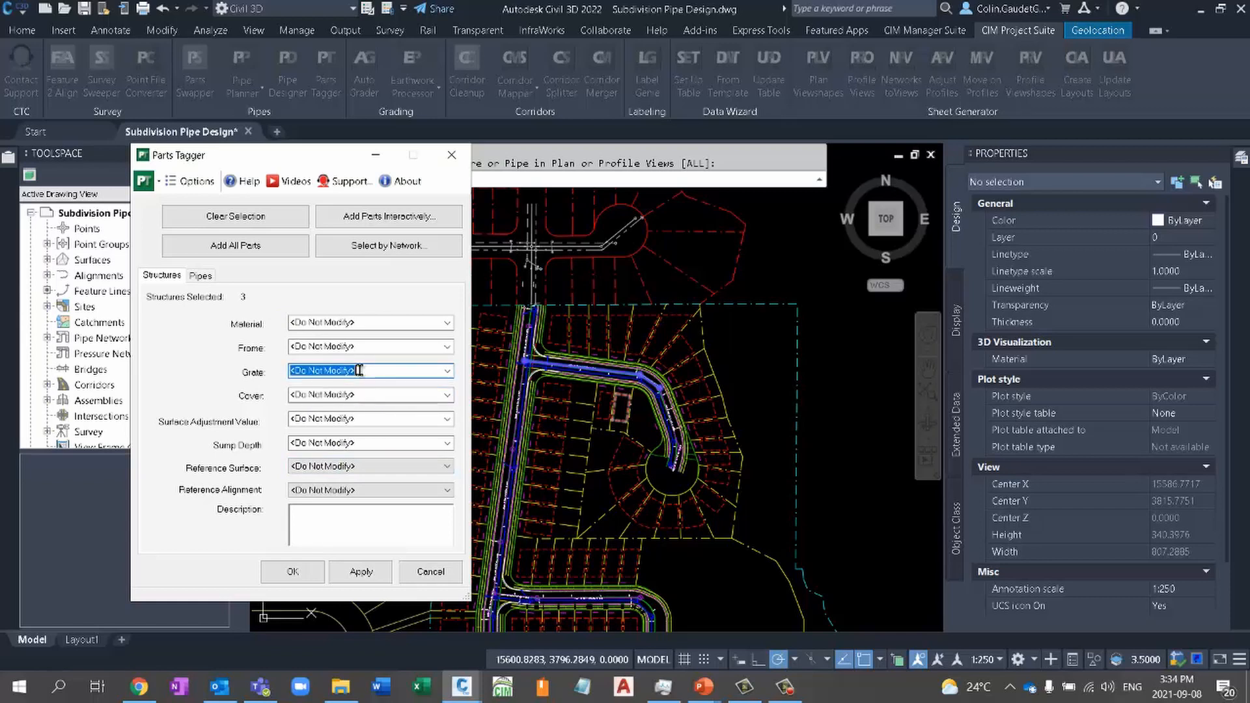
type("OPSD")
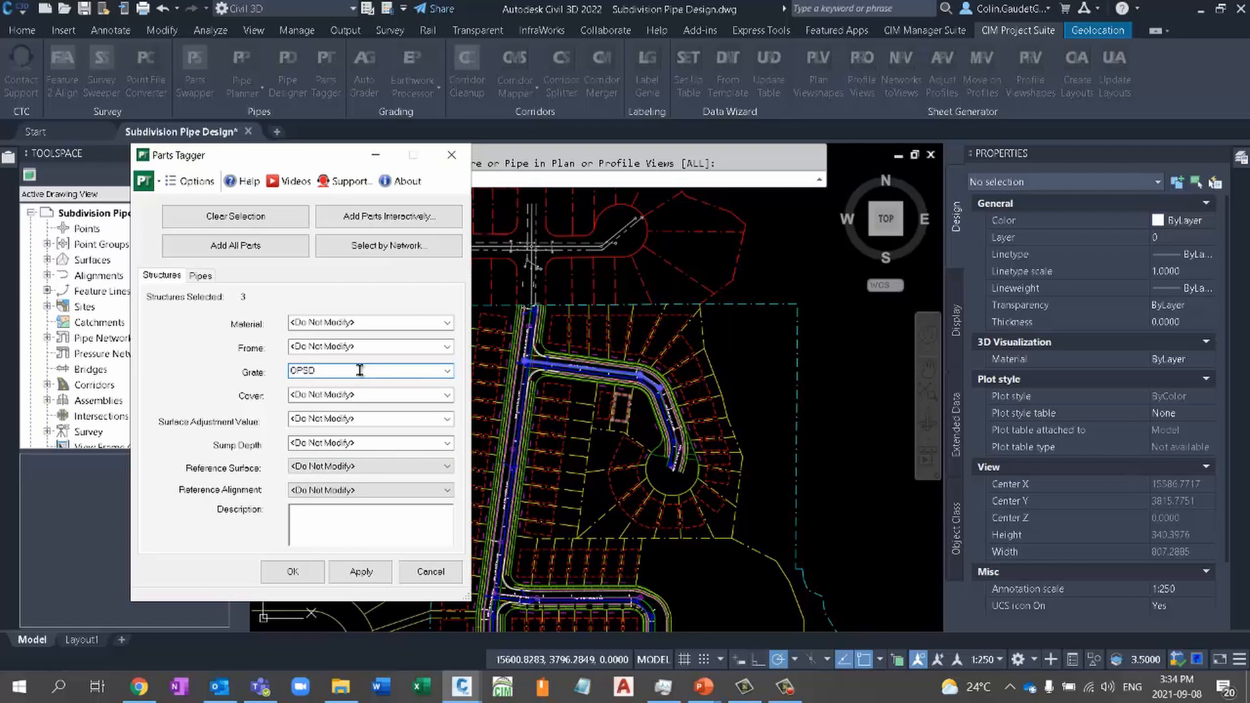
type("..")
- Check the selected pipes' reference alignment and surface choices, leave both at <Do Not Modify>, and apply the part tags
left_click(200, 275)
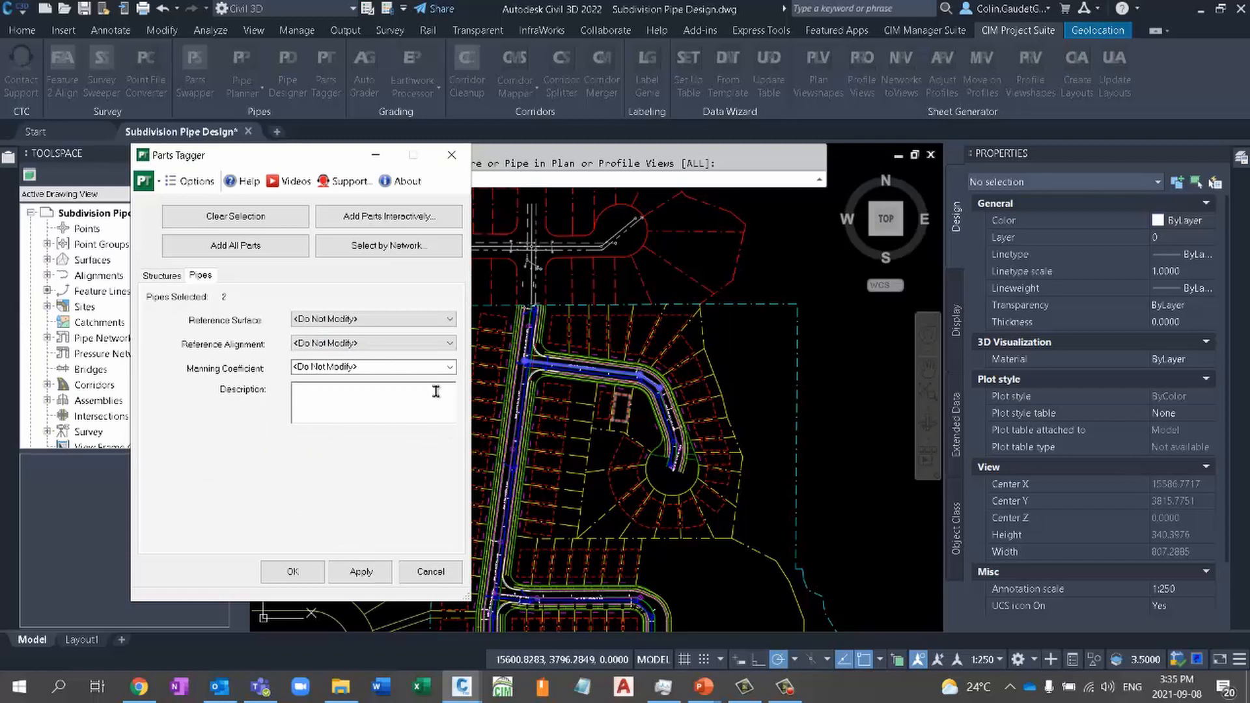
left_click(430, 345)
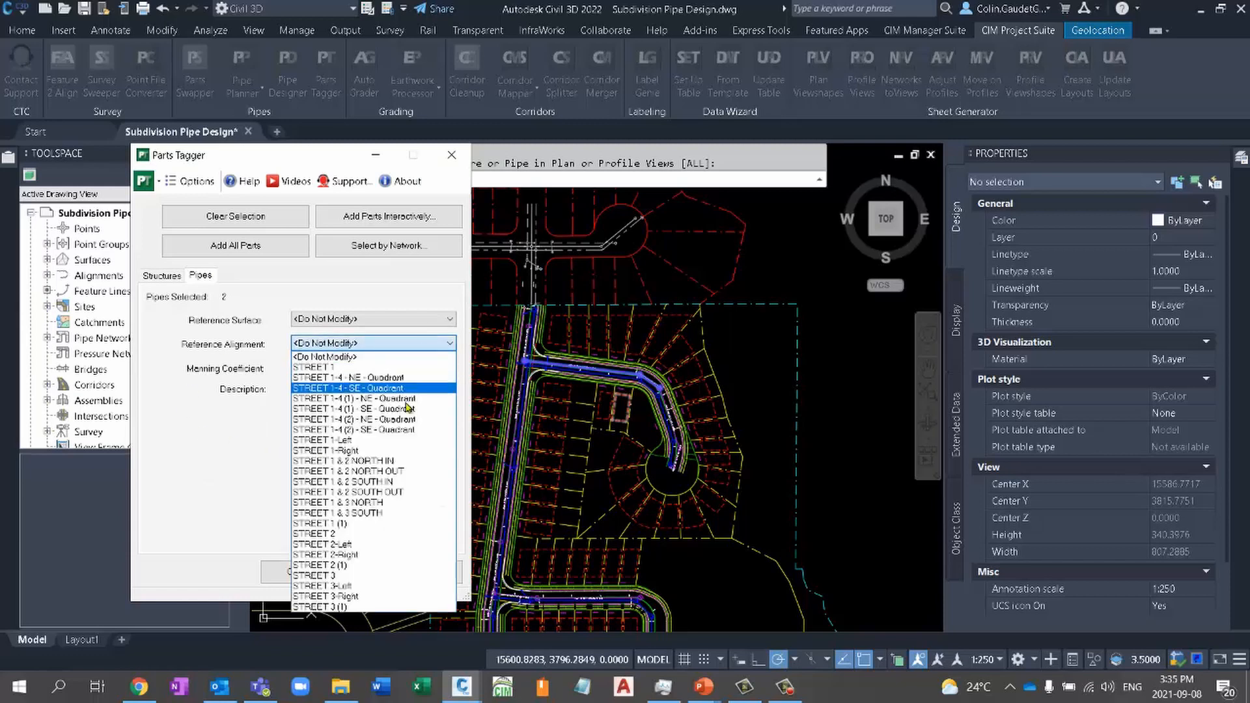
left_click(374, 357)
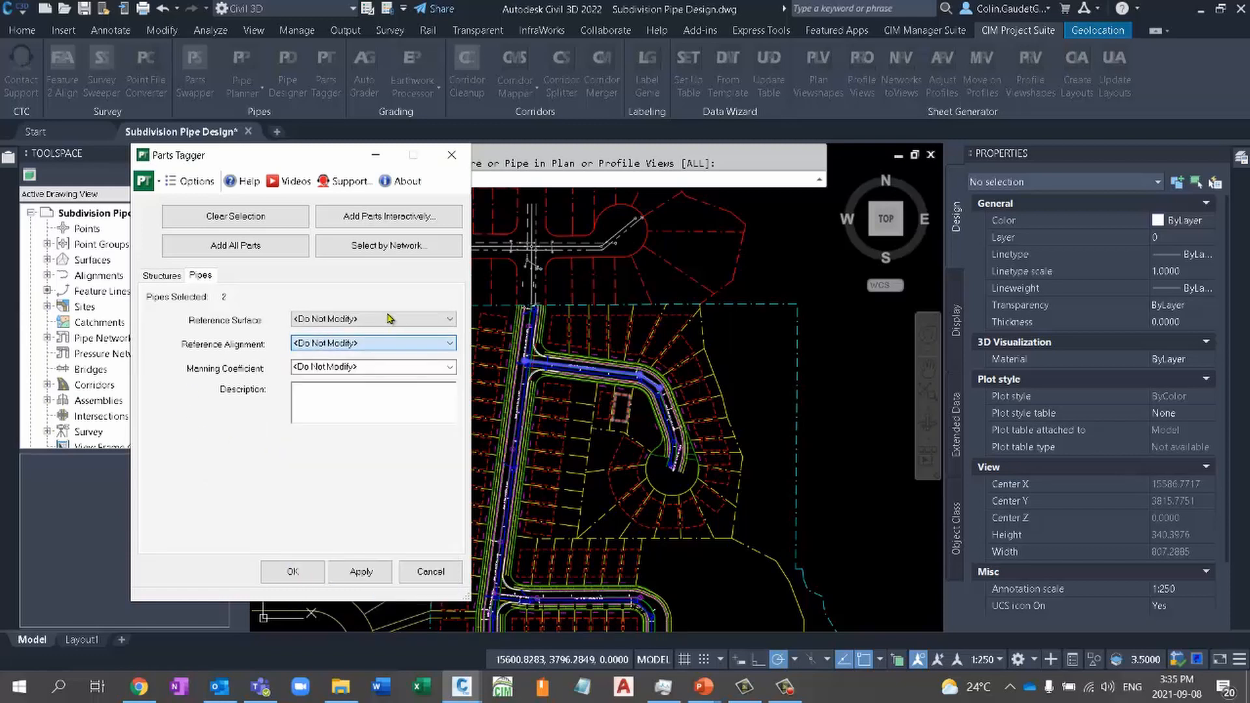
left_click(389, 319)
left_click(376, 328)
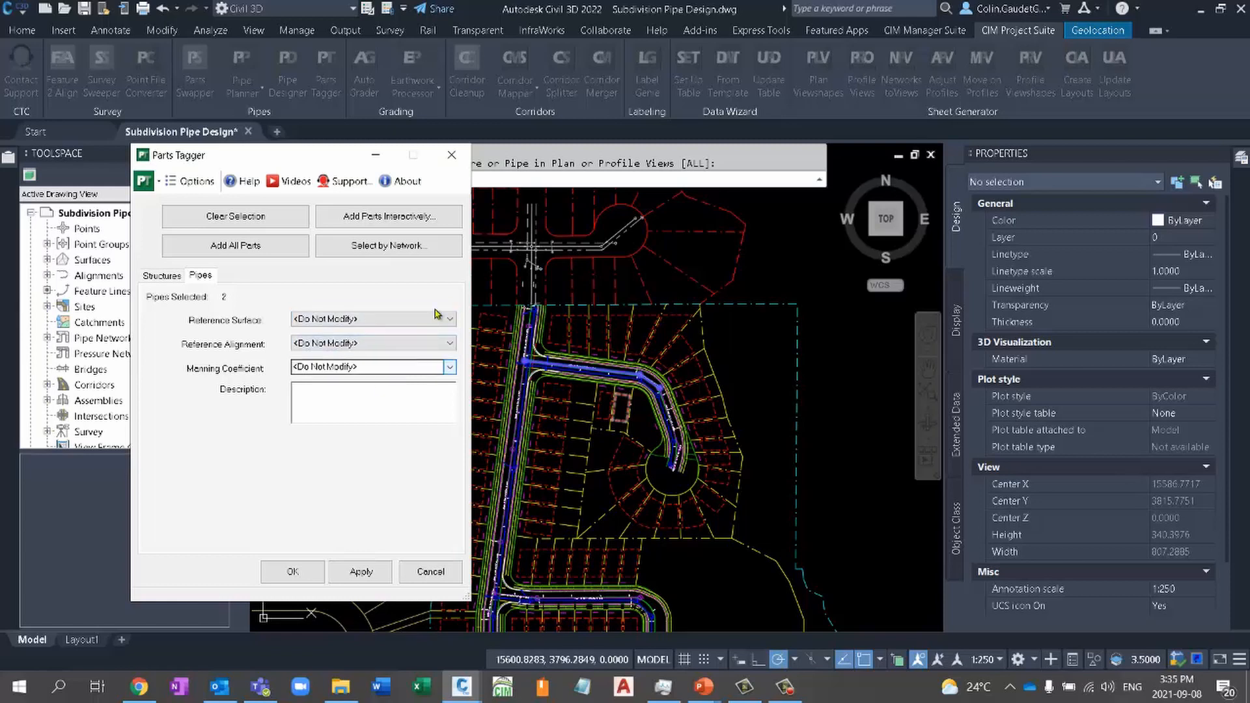
left_click(293, 572)
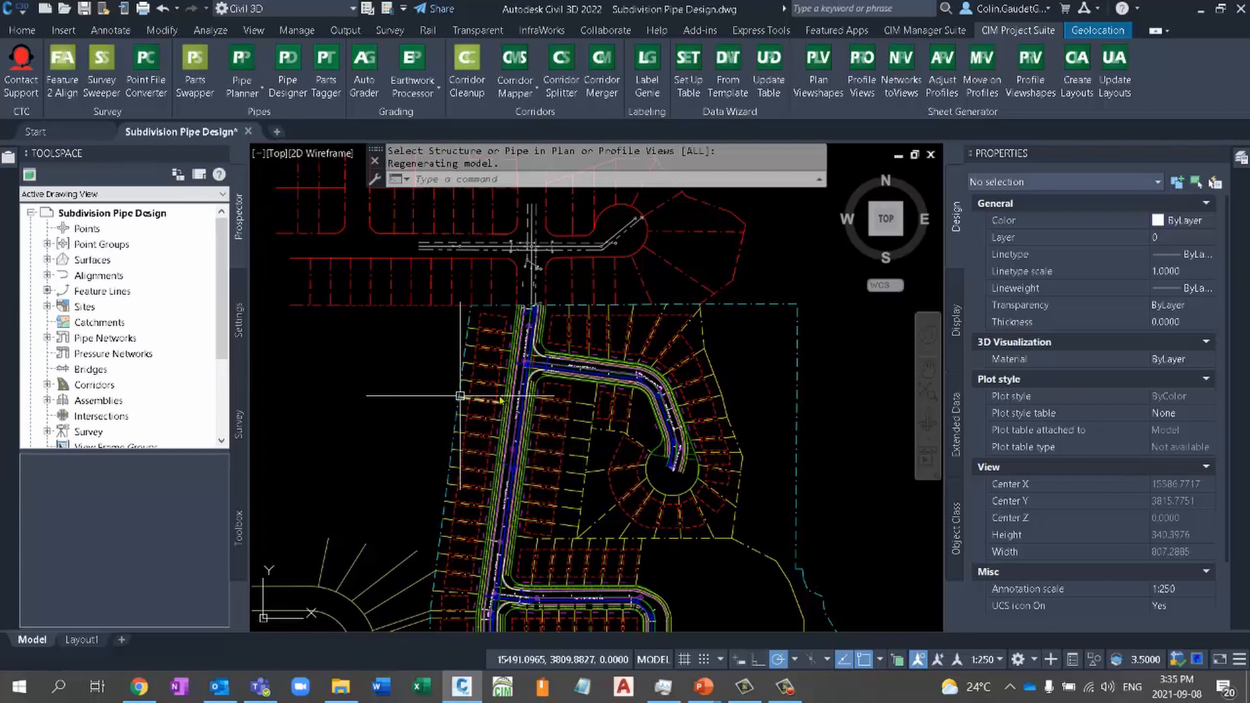
scroll(712, 393, "down", 4)
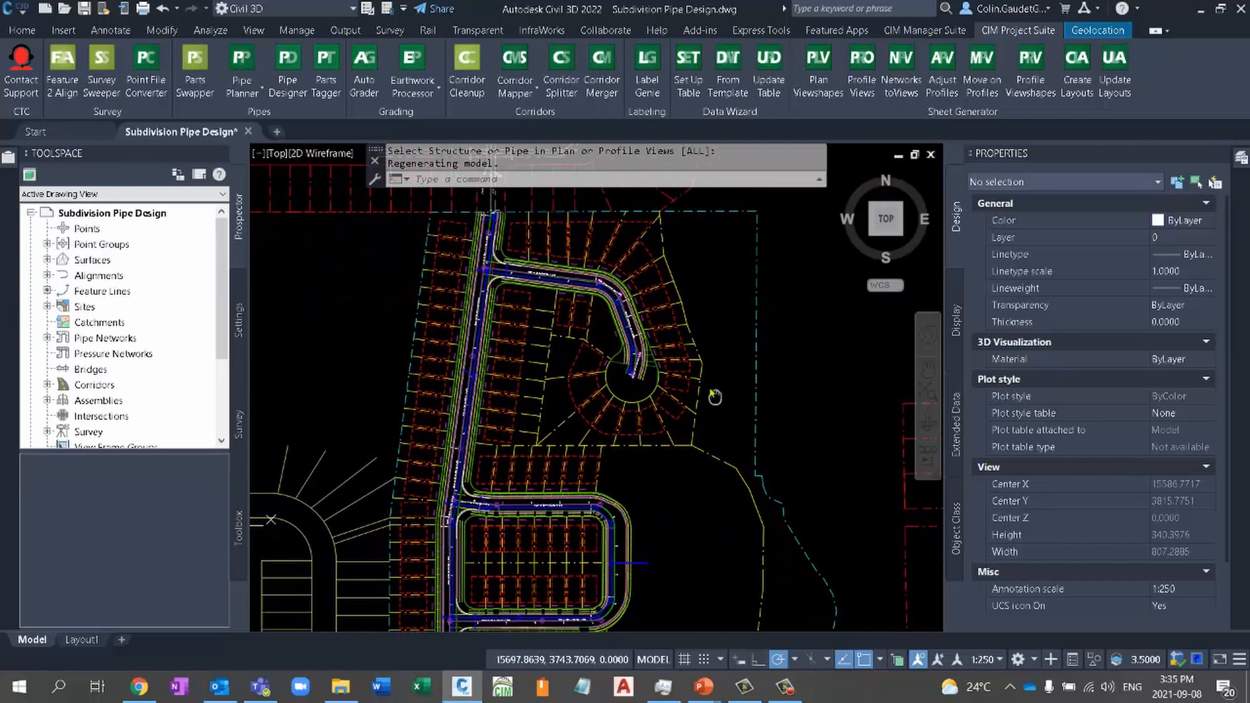
middle_click_drag(657, 420, 696, 384)
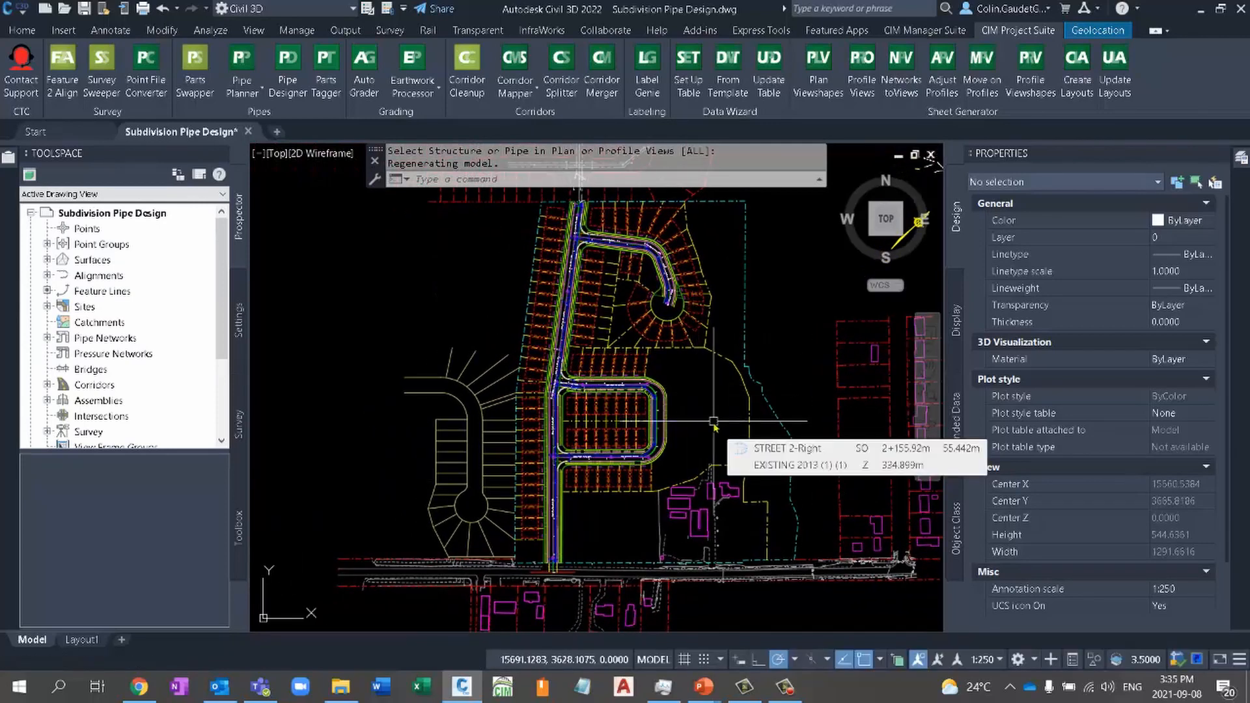